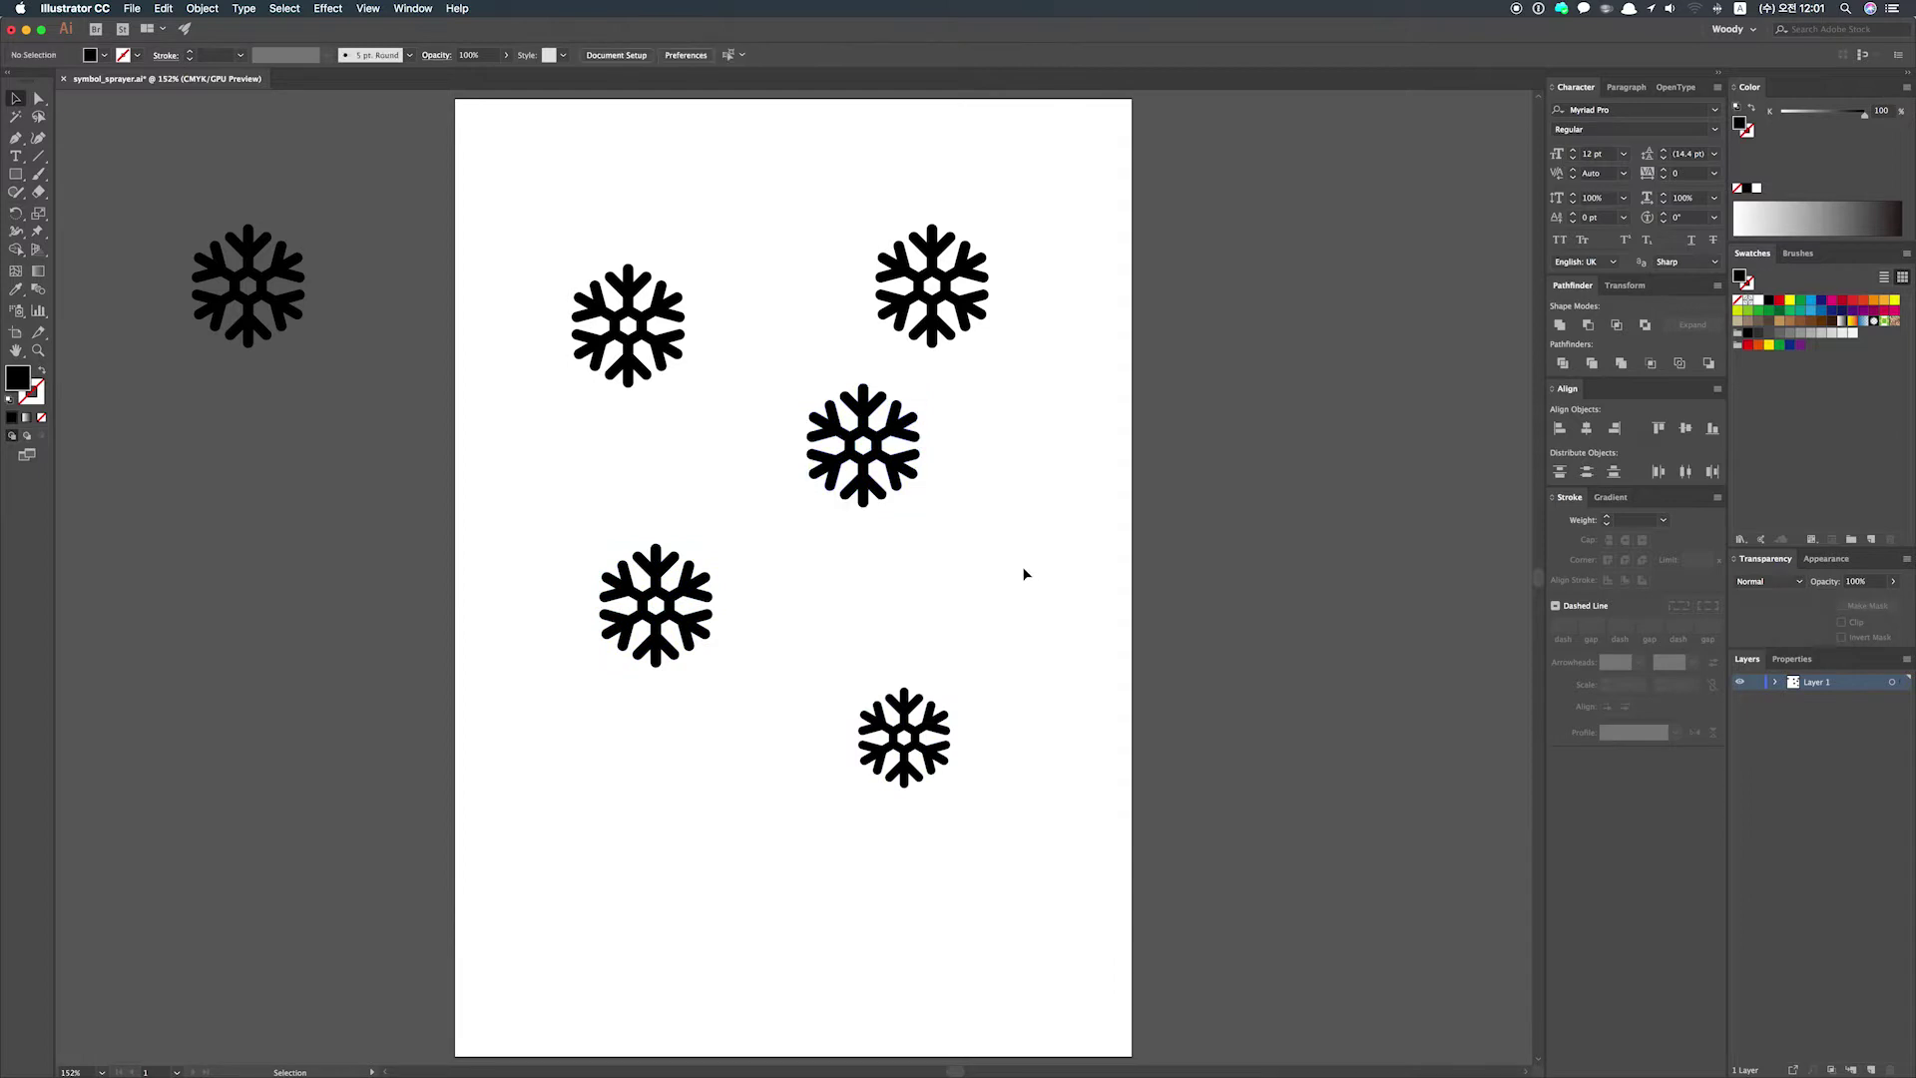
{"action": "left_click_drag", "start_coordinate": [533, 835], "coordinate": [601, 791]}
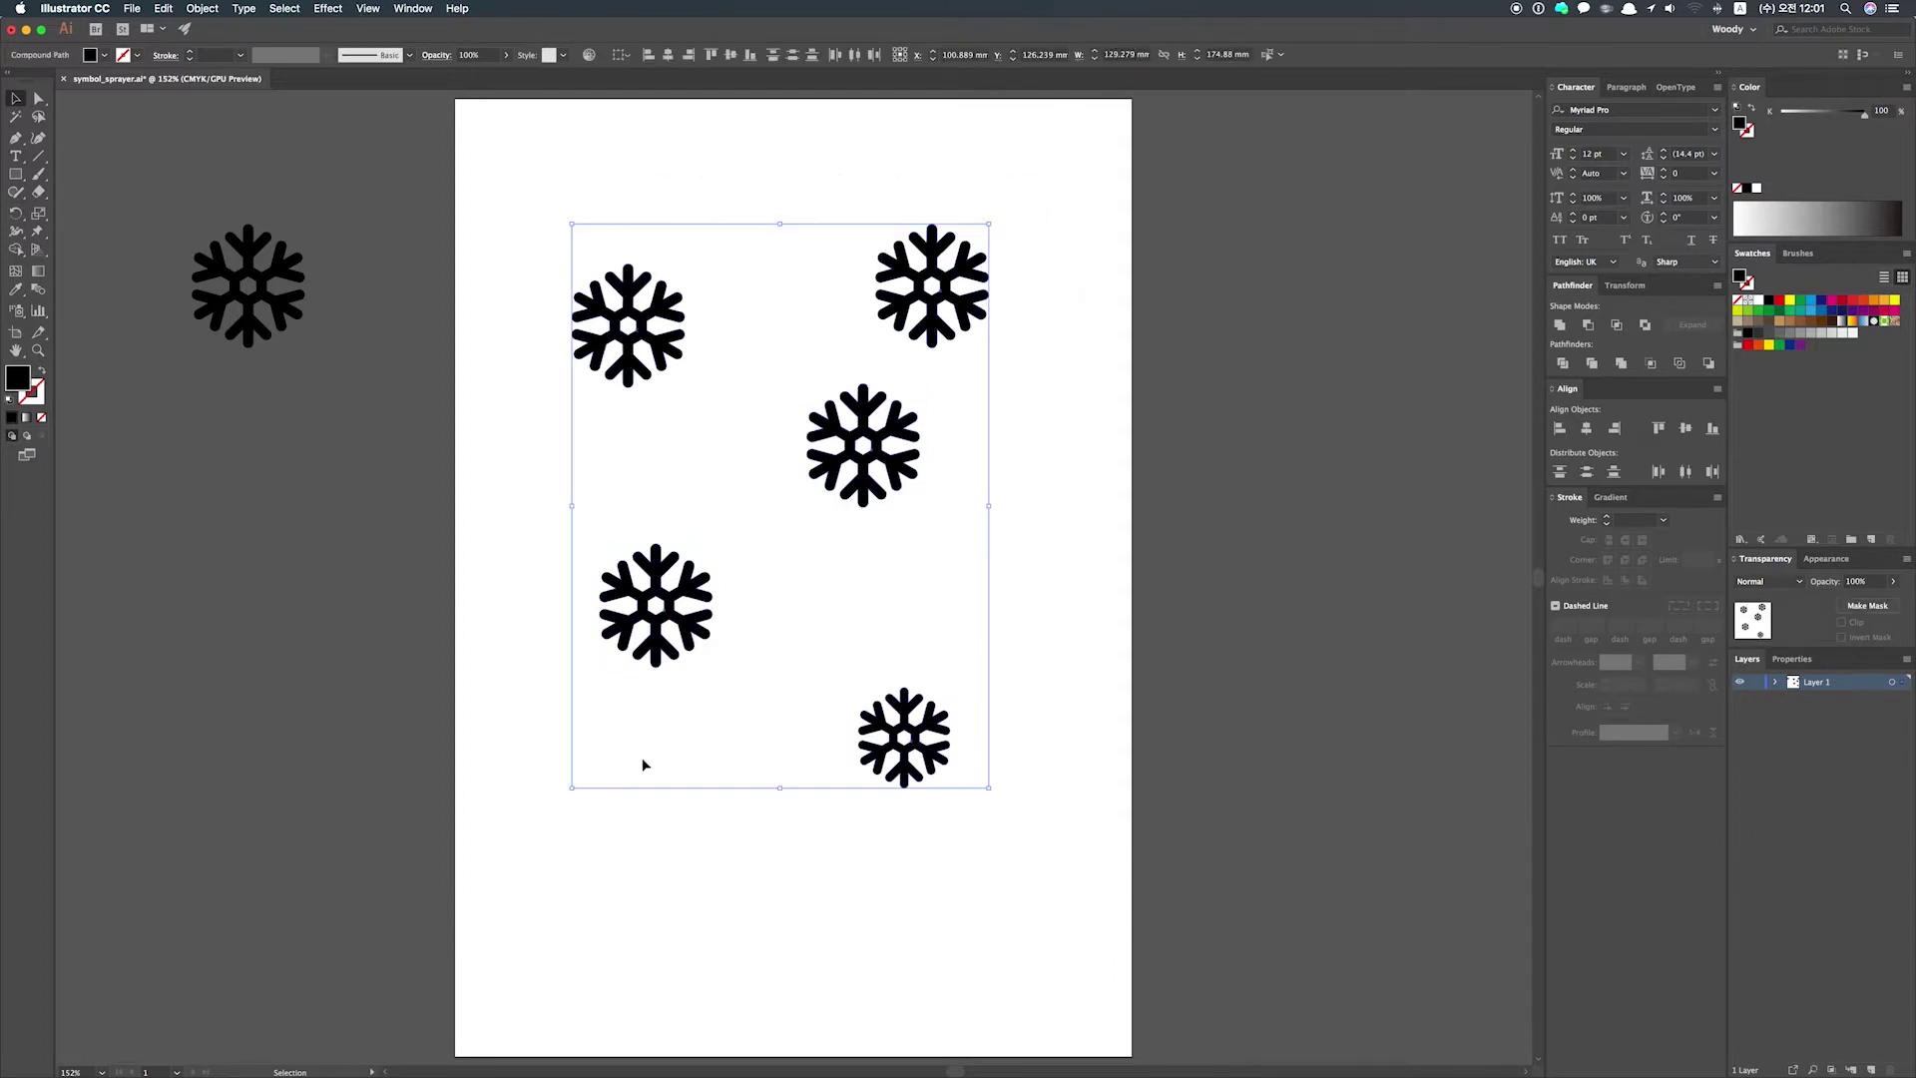
{"action": "left_click", "coordinate": [685, 743]}
{"action": "key", "text": "space"}
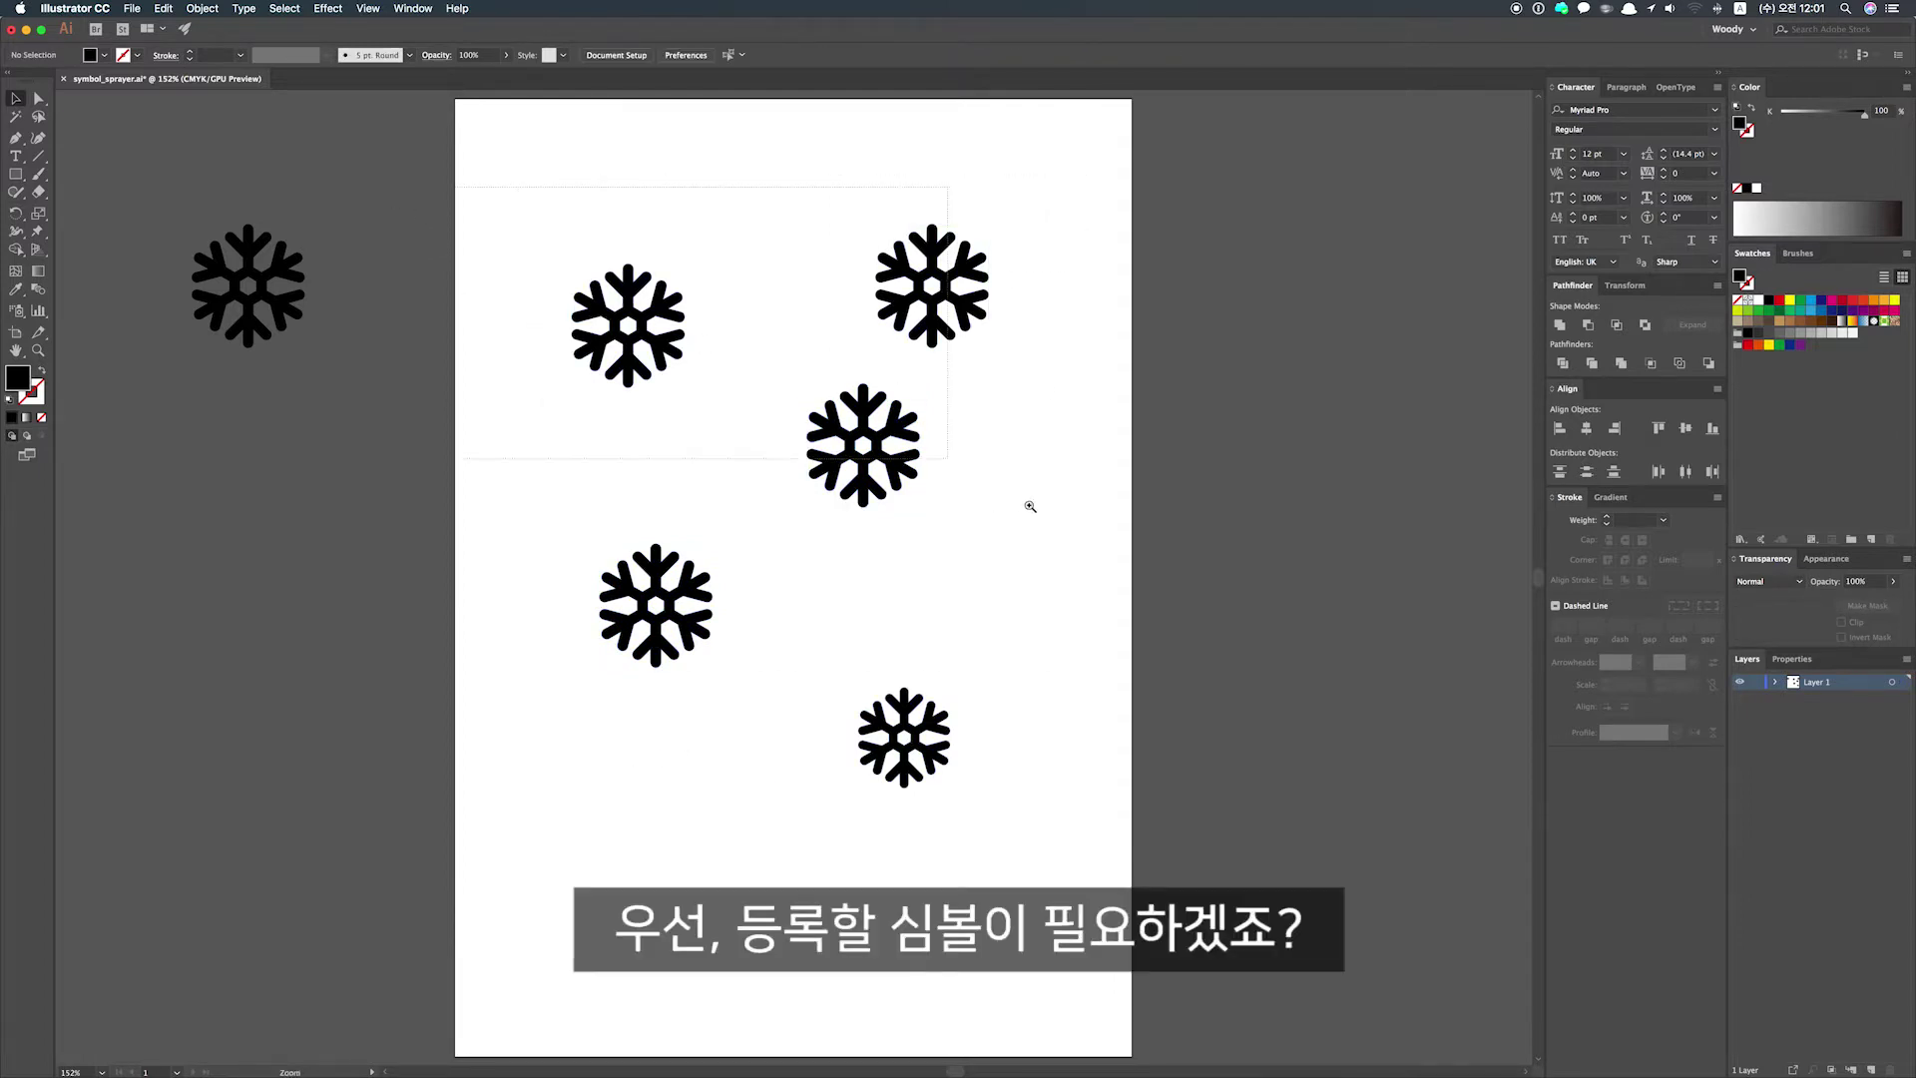
{"action": "left_click", "coordinate": [949, 460]}
{"action": "left_click_drag", "start_coordinate": [675, 519], "coordinate": [547, 655]}
{"action": "left_click", "coordinate": [522, 535]}
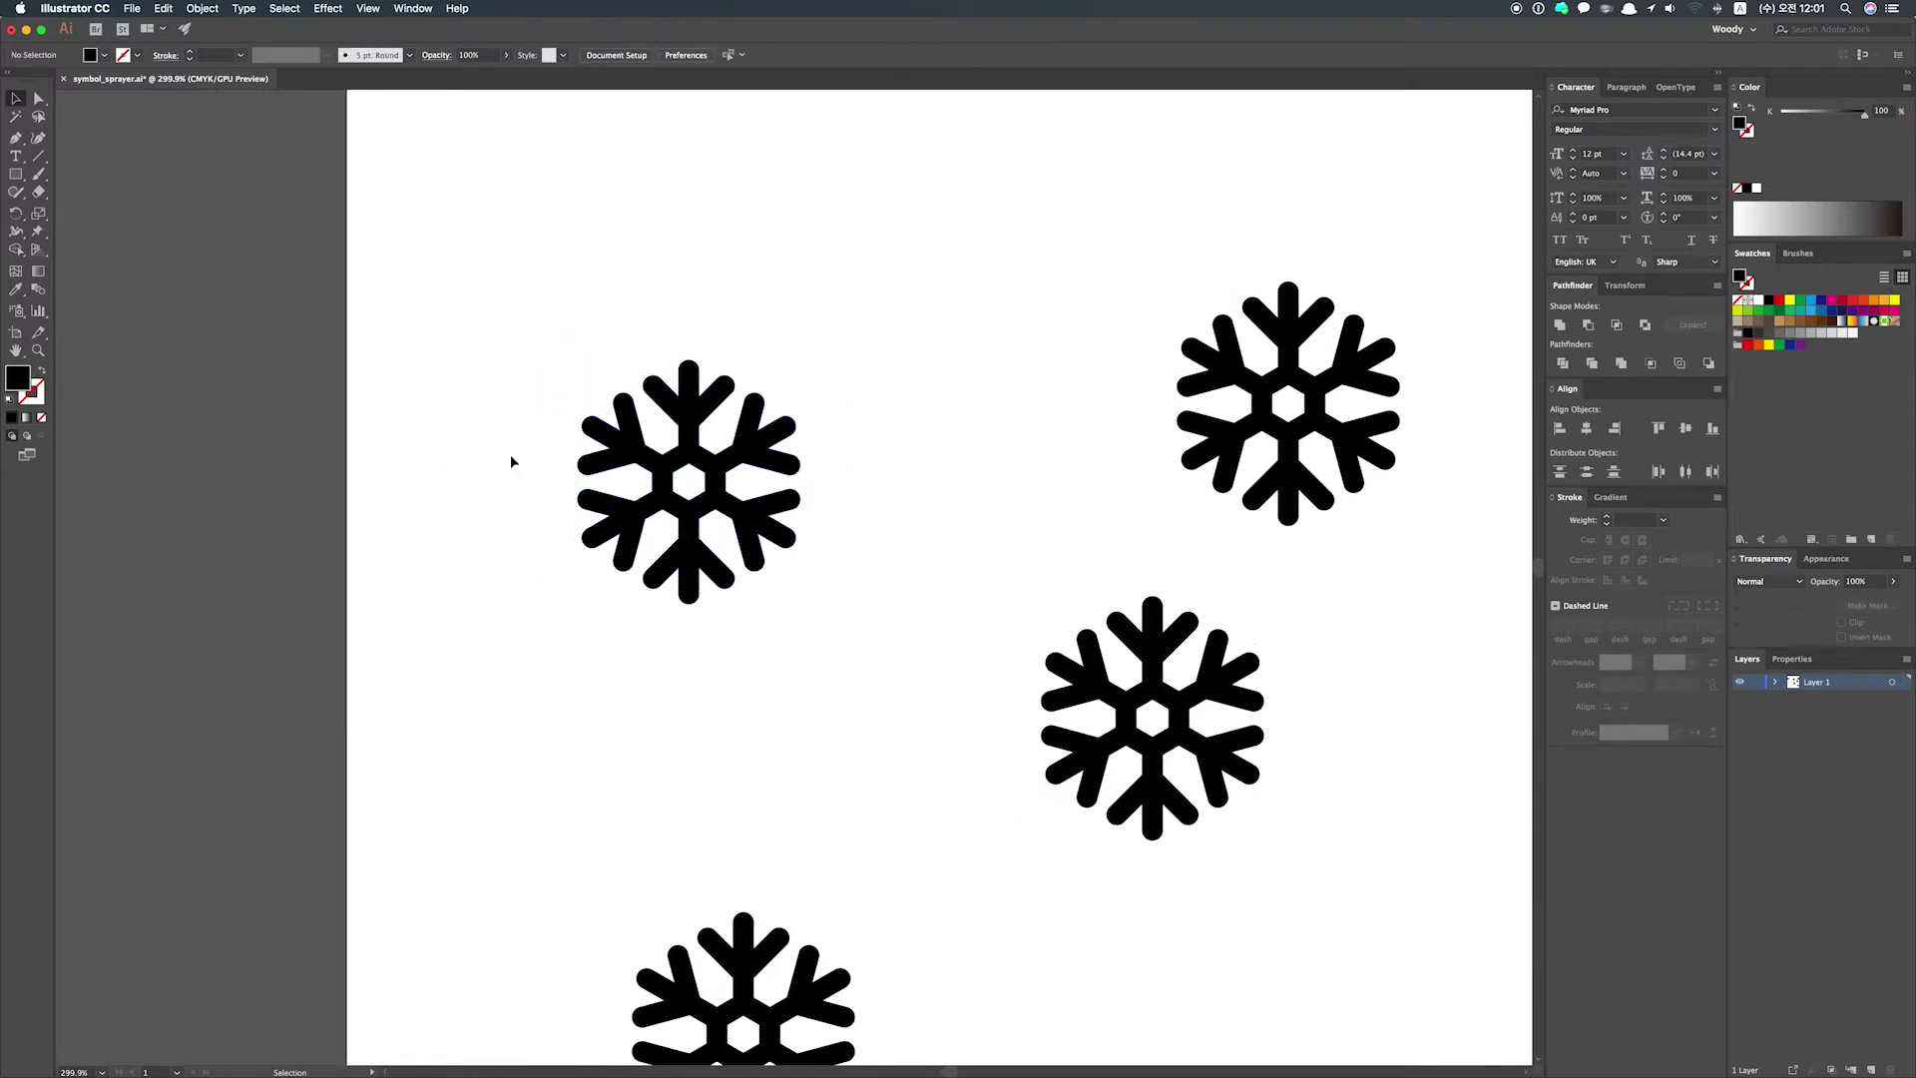
{"action": "left_click_drag", "start_coordinate": [632, 445], "coordinate": [970, 699]}
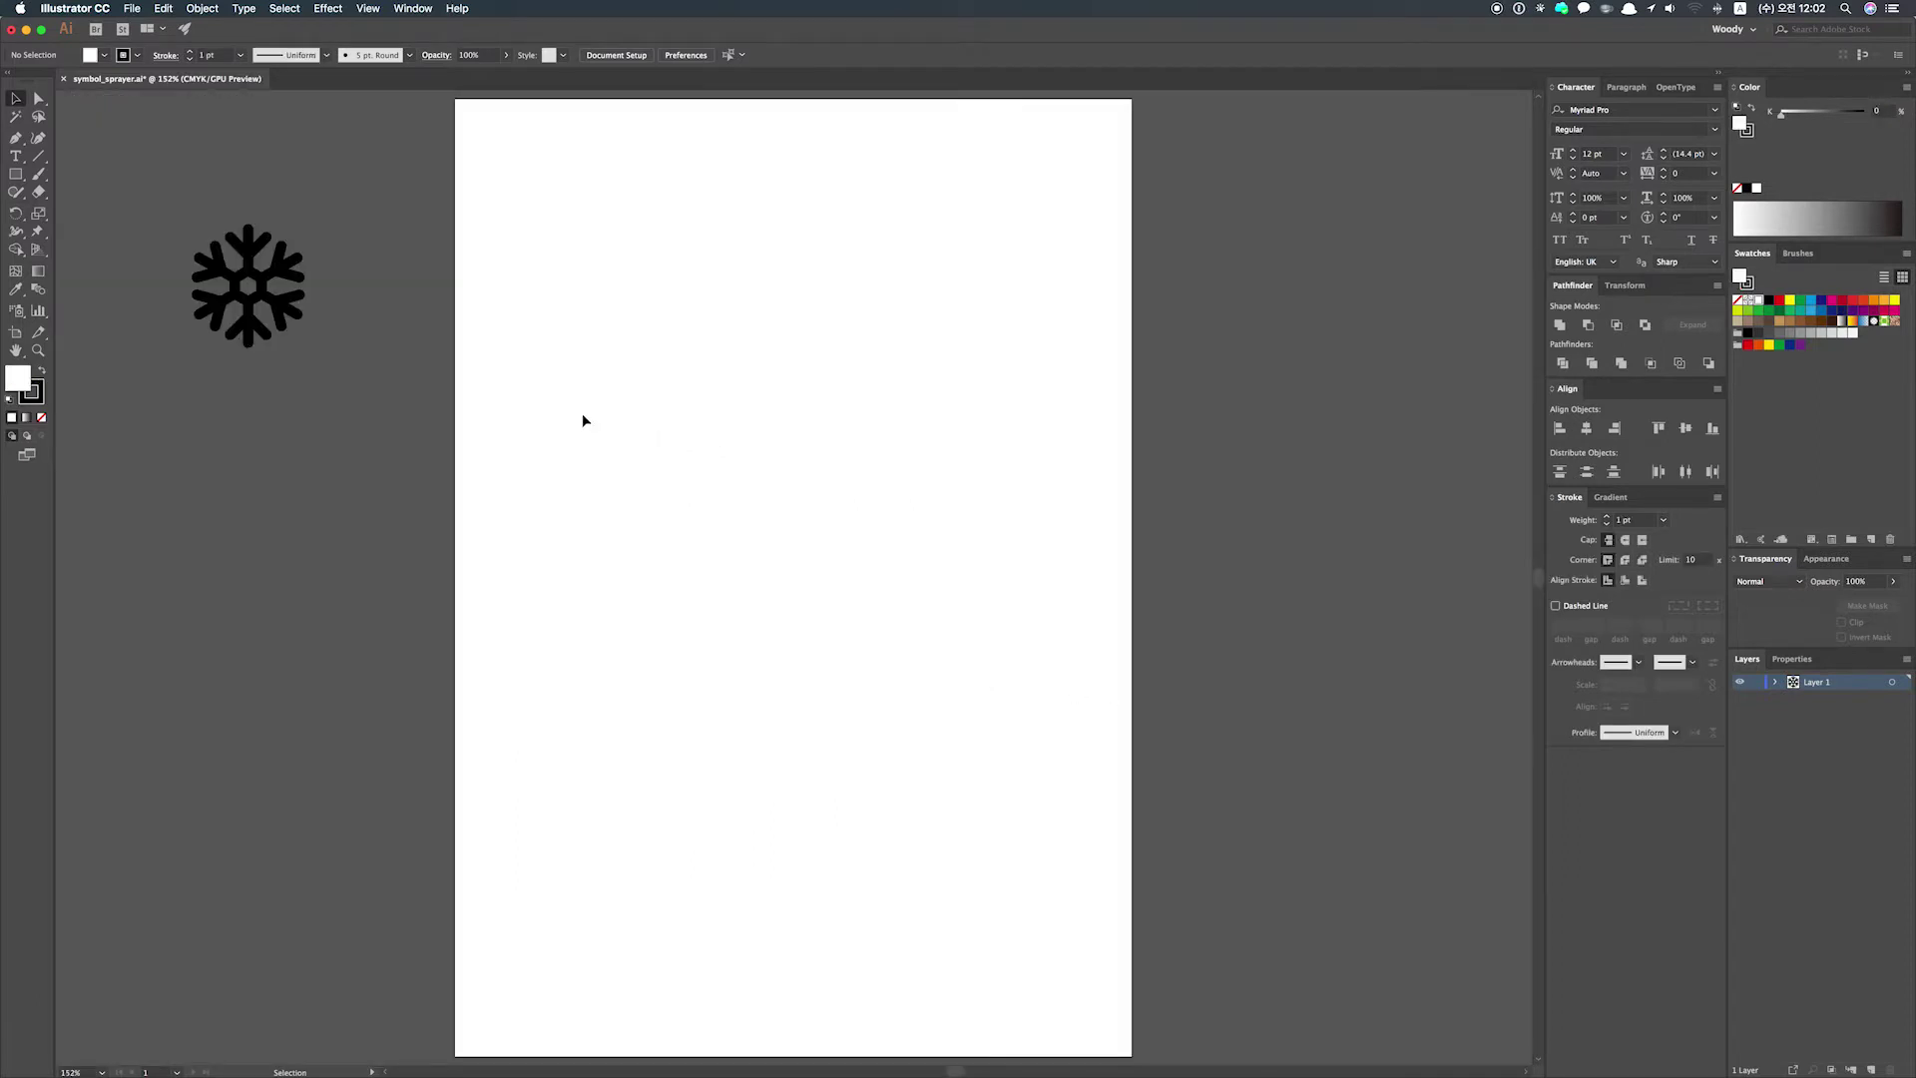
- Show the rulers and place a horizontal and a vertical guide that cross near the middle of the artboard
{"action": "key", "text": "super+r"}
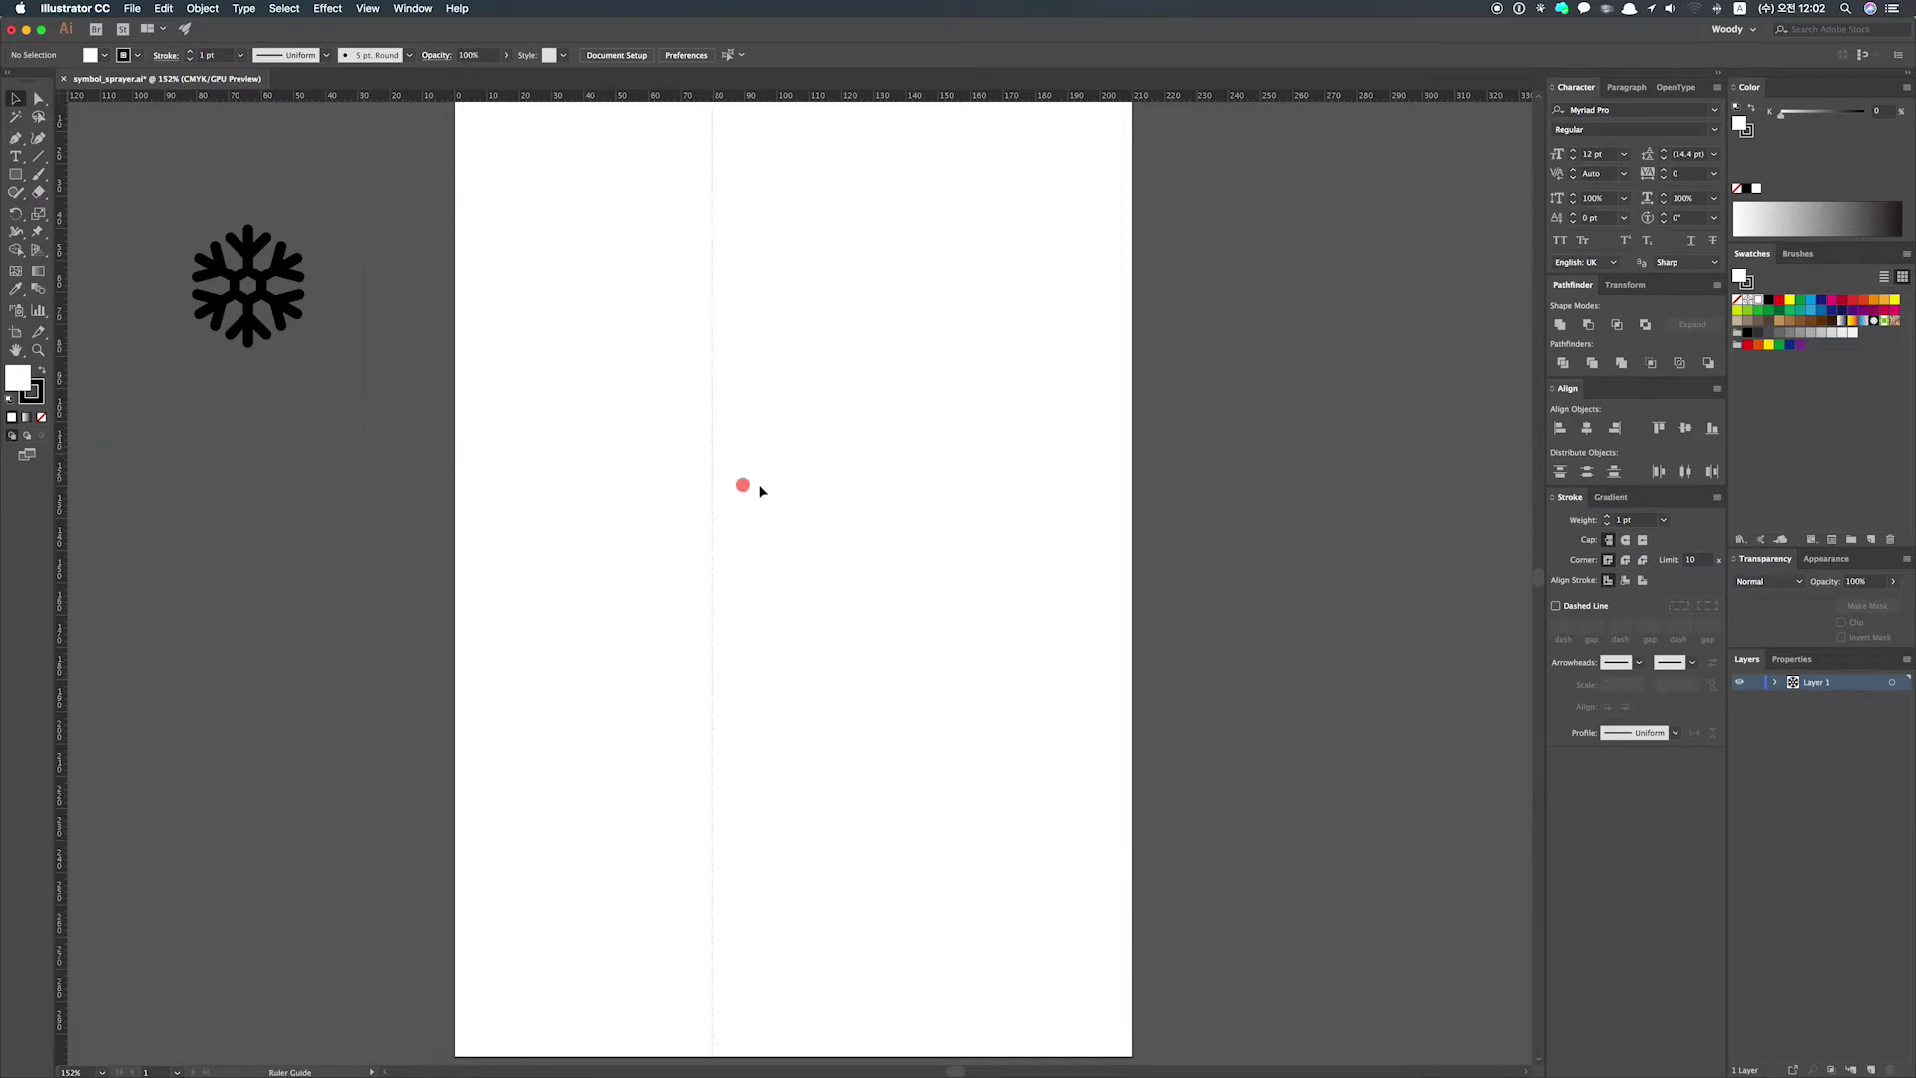
{"action": "left_click_drag", "start_coordinate": [744, 102], "coordinate": [738, 483]}
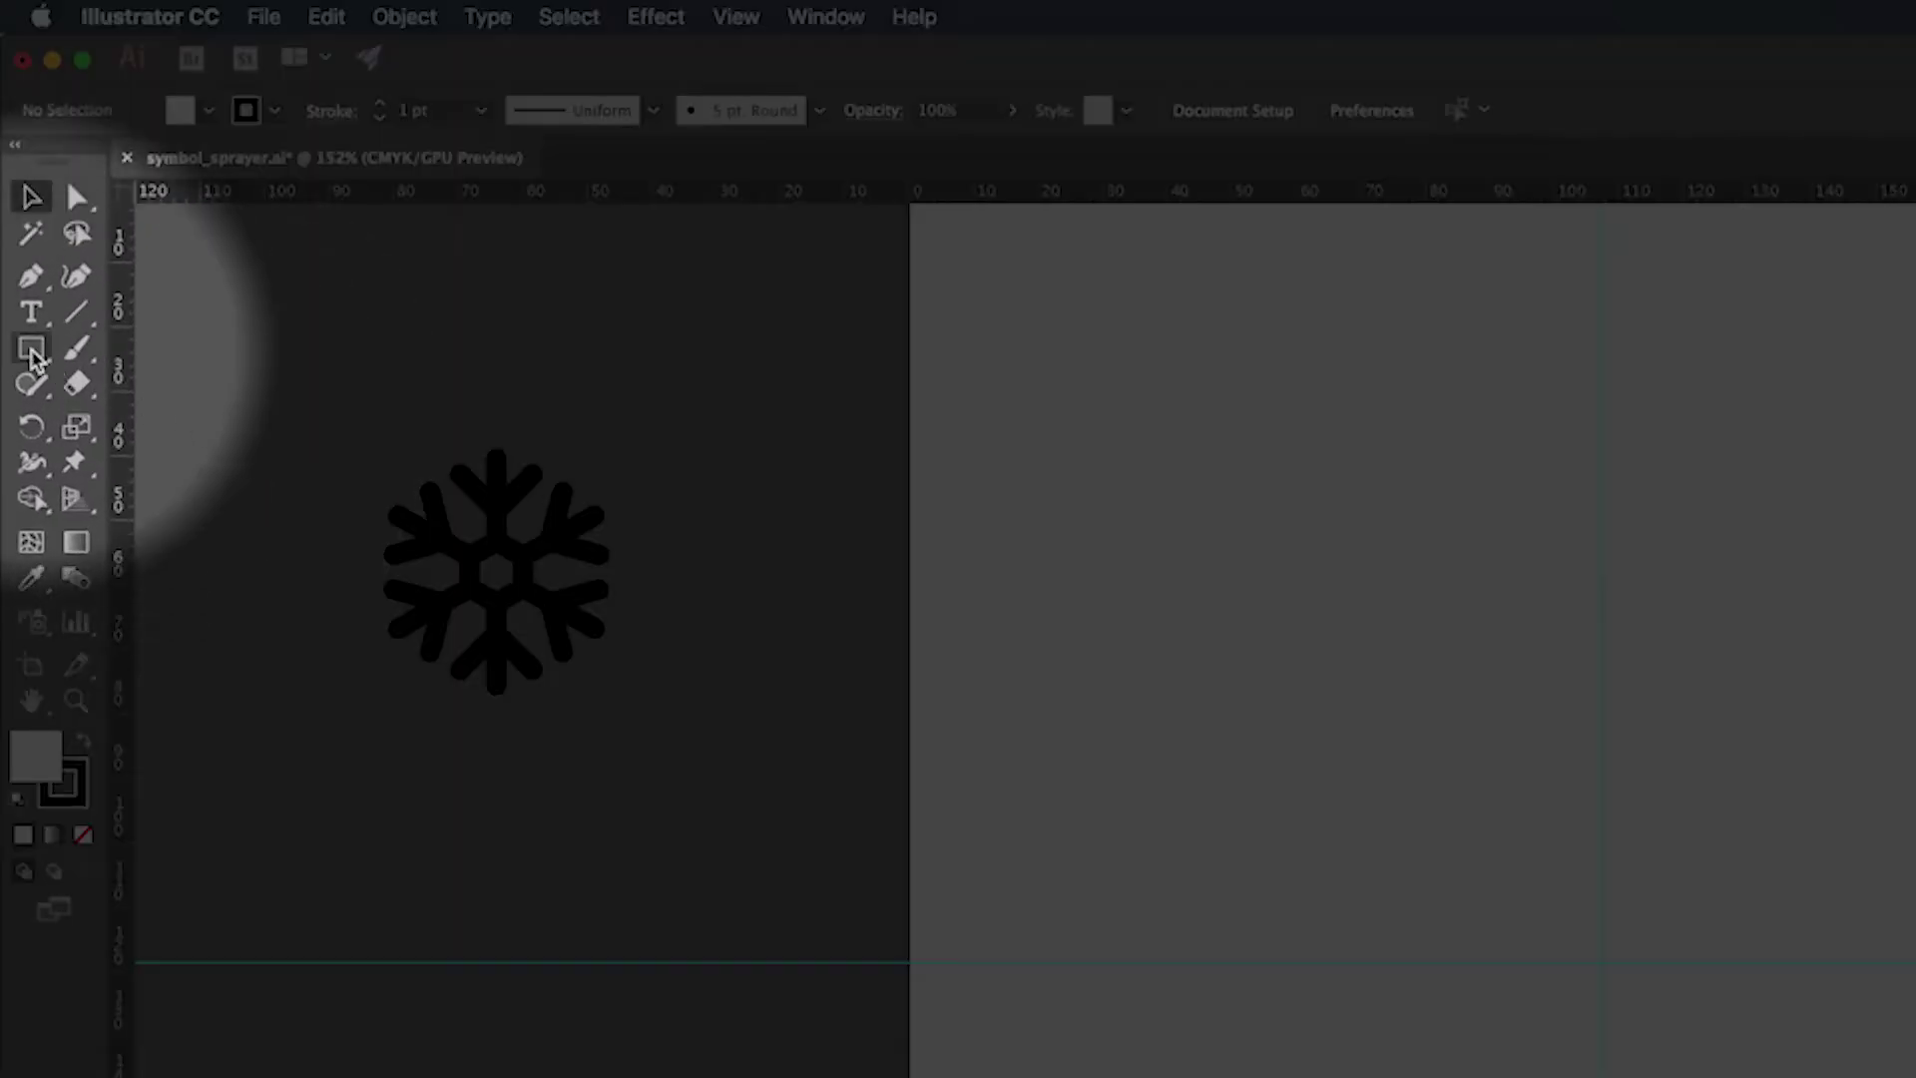
- Draw a flat-topped hexagon about 50 by 45 mm on the artboard with the Polygon tool
{"action": "left_click", "coordinate": [17, 176]}
{"action": "left_click_drag", "start_coordinate": [33, 357], "coordinate": [230, 469]}
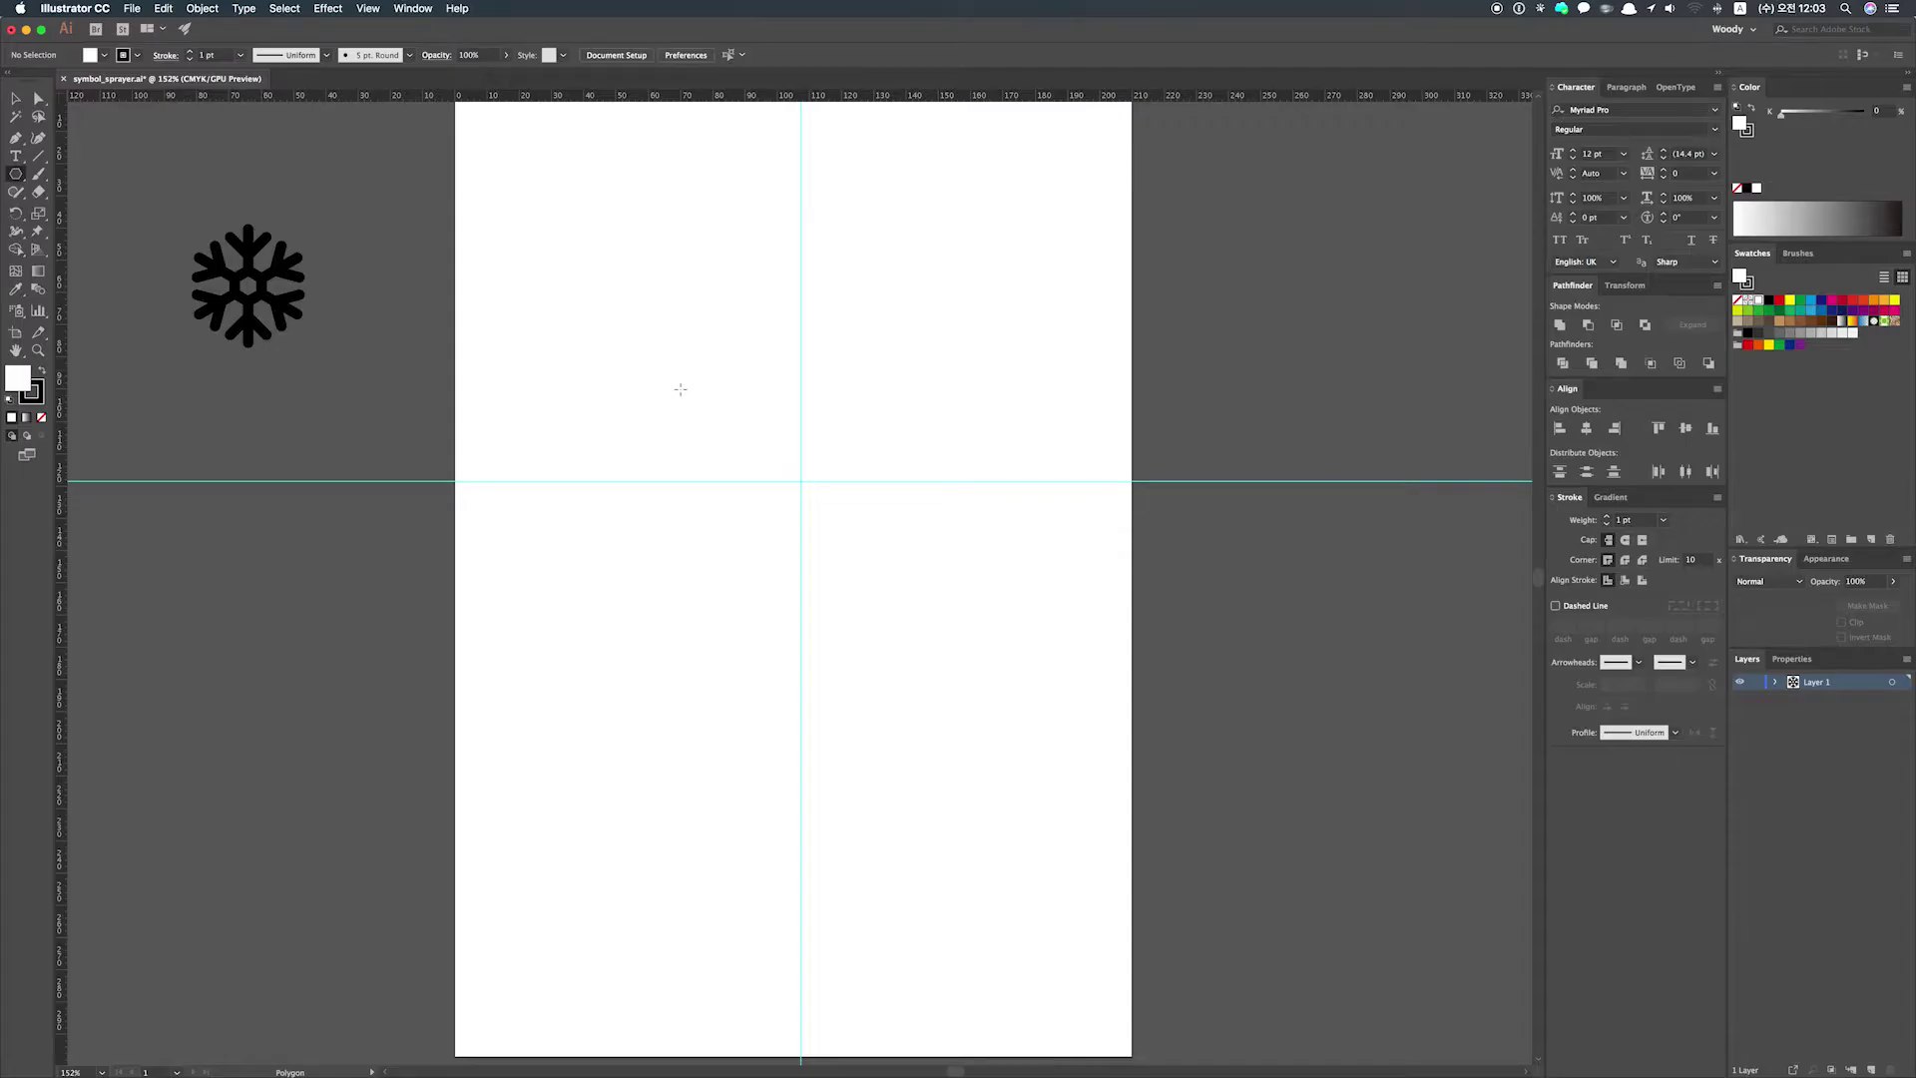
{"action": "left_click_drag", "start_coordinate": [681, 390], "coordinate": [747, 432]}
{"action": "key", "text": "Down"}
{"action": "key", "text": "Up"}
{"action": "key", "text": "Up"}
{"action": "key", "text": "Down"}
{"action": "key", "text": "shift"}
{"action": "key", "text": "v"}
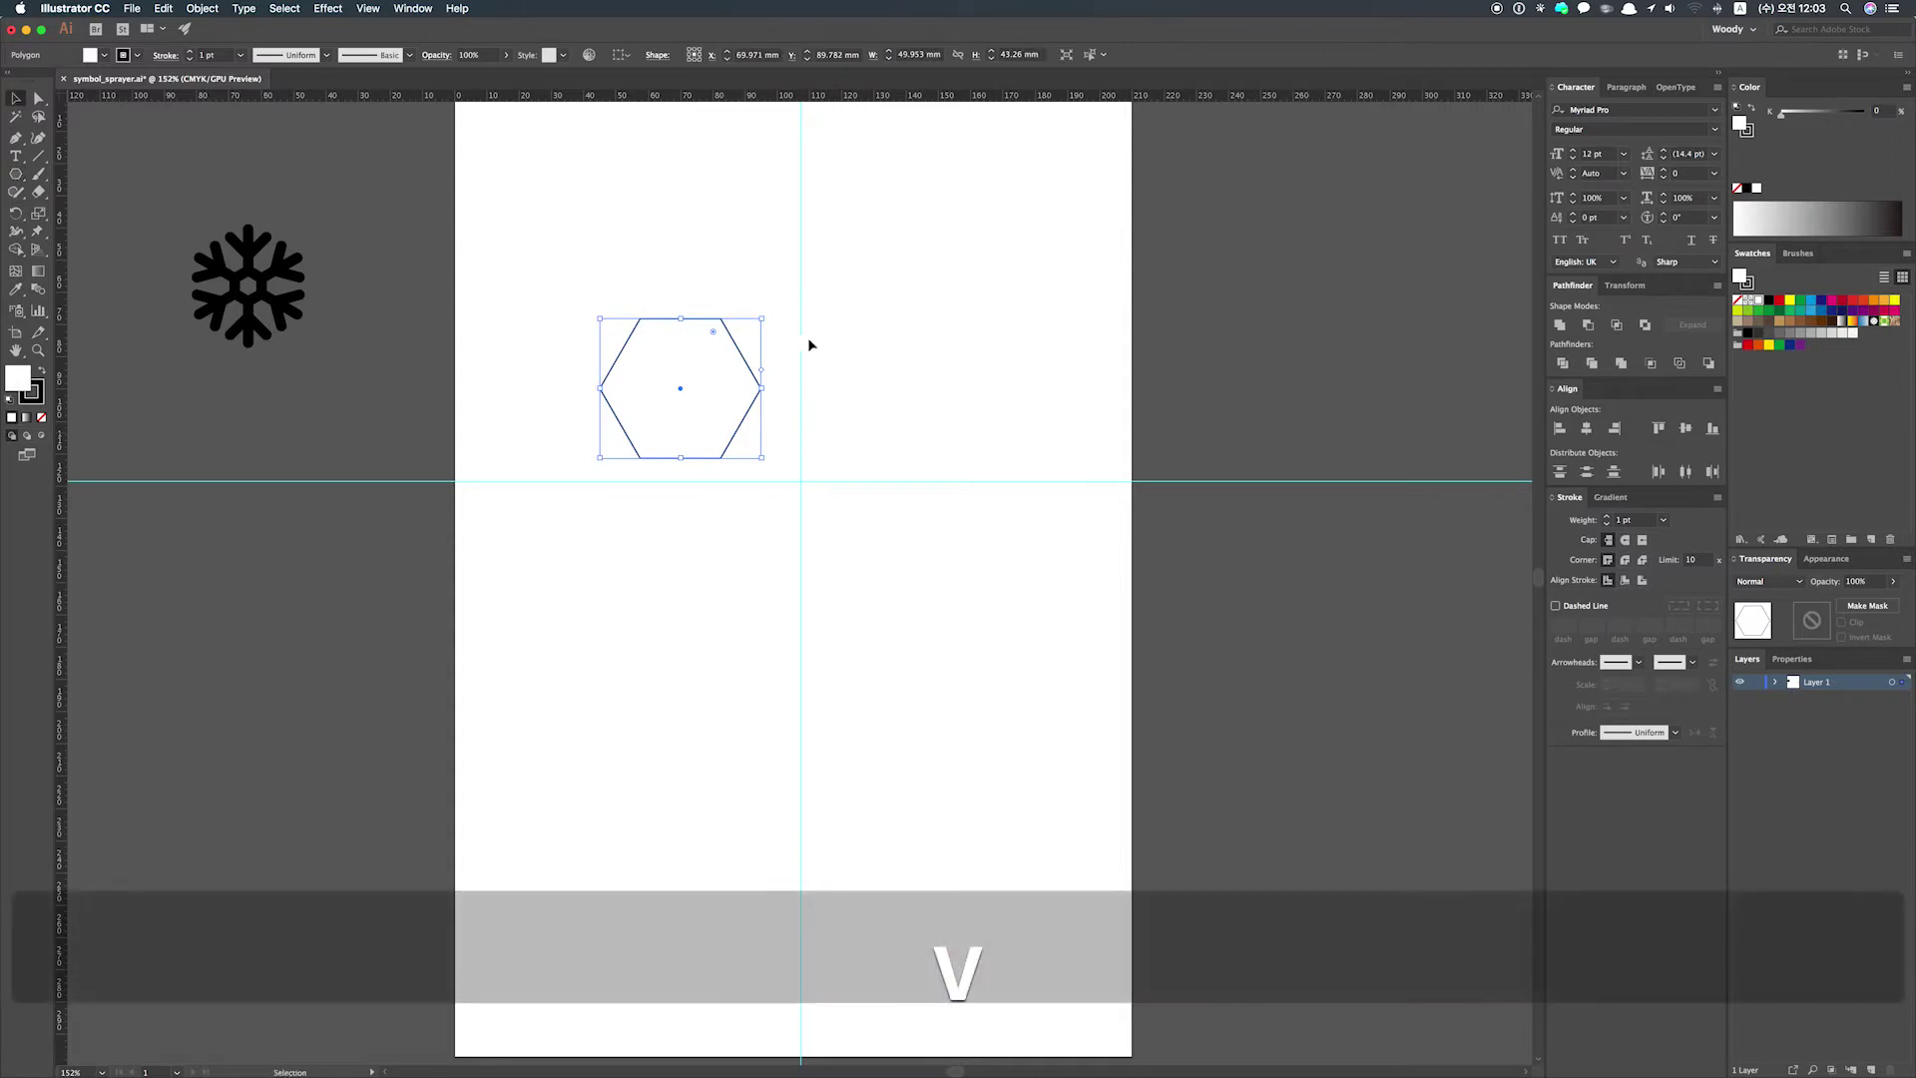
- Rotate the hexagon so a corner points up and scale it down proportionally to about 20 by 23 mm
{"action": "key", "text": "shift"}
{"action": "left_click_drag", "start_coordinate": [770, 308], "coordinate": [751, 483]}
{"action": "left_click", "coordinate": [809, 416]}
{"action": "left_click_drag", "start_coordinate": [757, 415], "coordinate": [771, 495]}
{"action": "key", "text": "alt+shift"}
{"action": "left_click_drag", "start_coordinate": [769, 386], "coordinate": [898, 442]}
{"action": "key", "text": "super+space"}
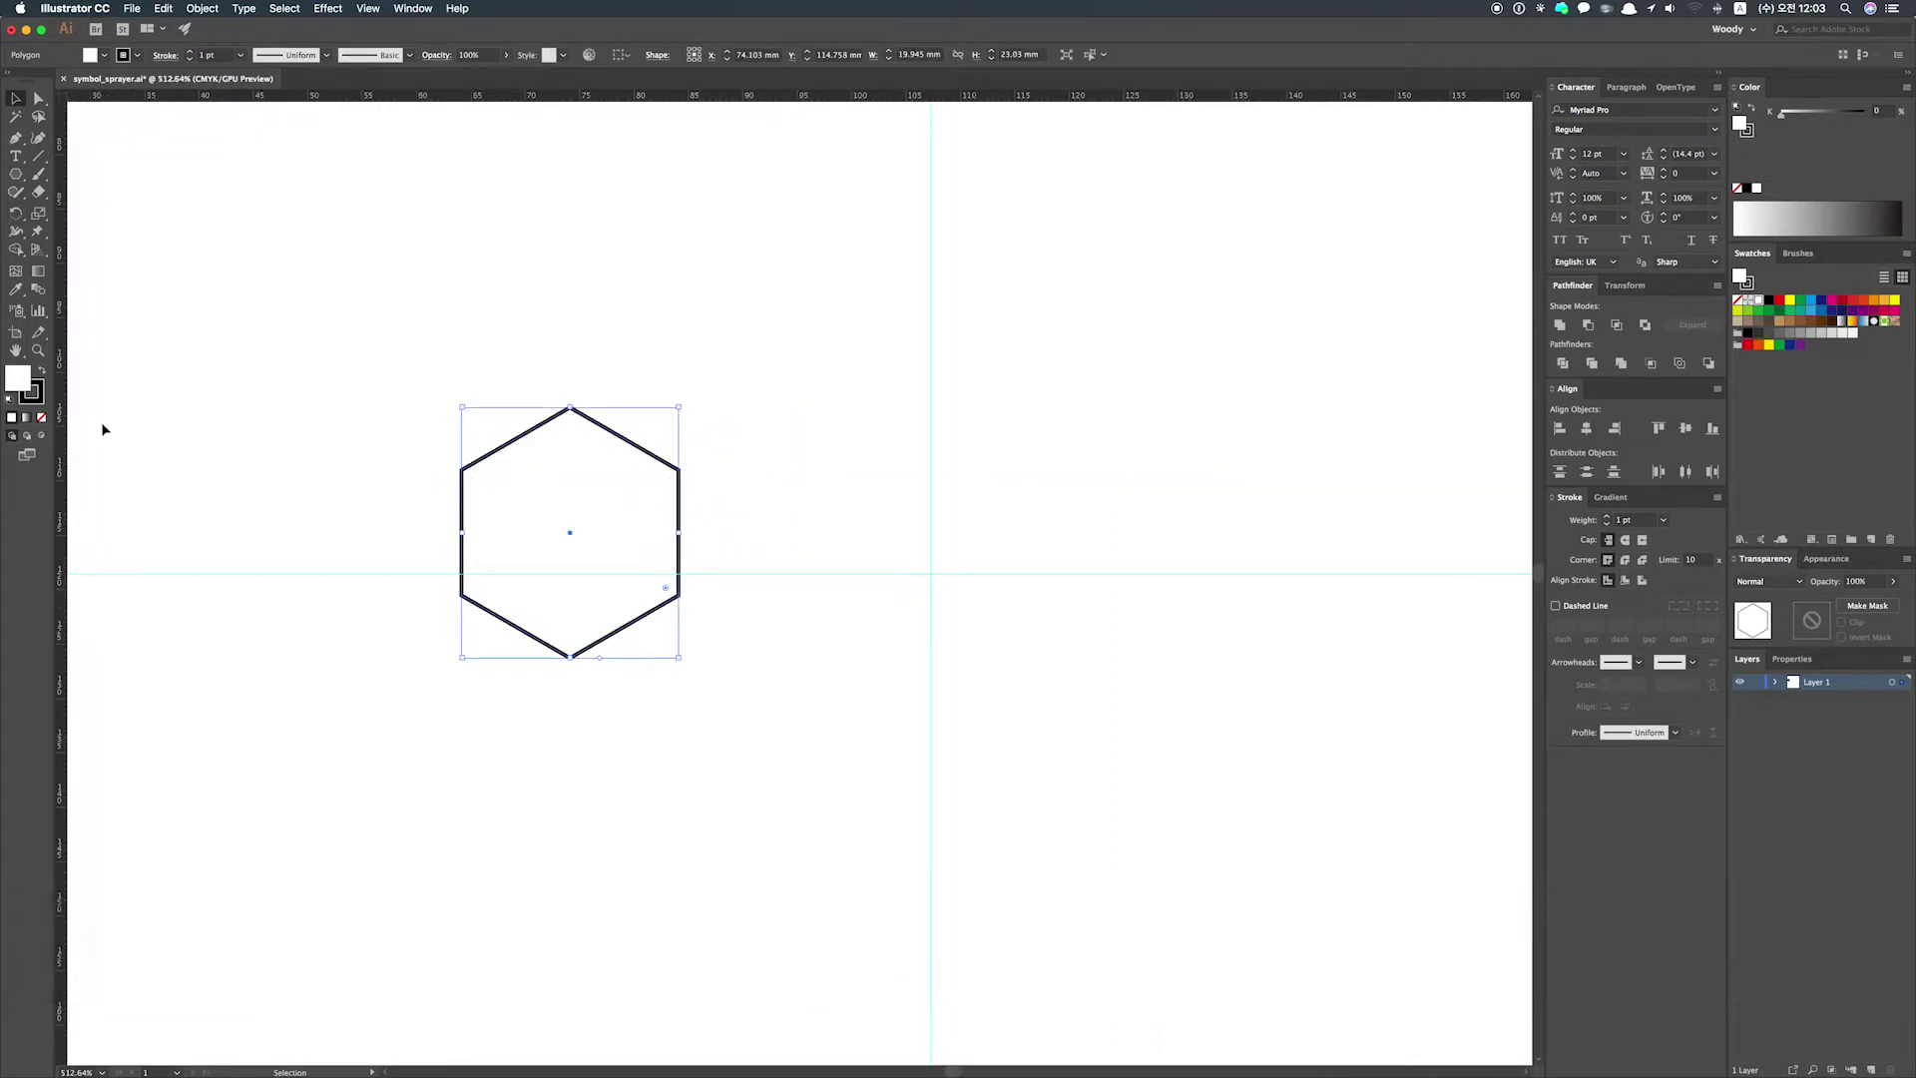
- Remove the hexagon's fill and set its stroke weight to 10 pt
{"action": "left_click", "coordinate": [37, 396]}
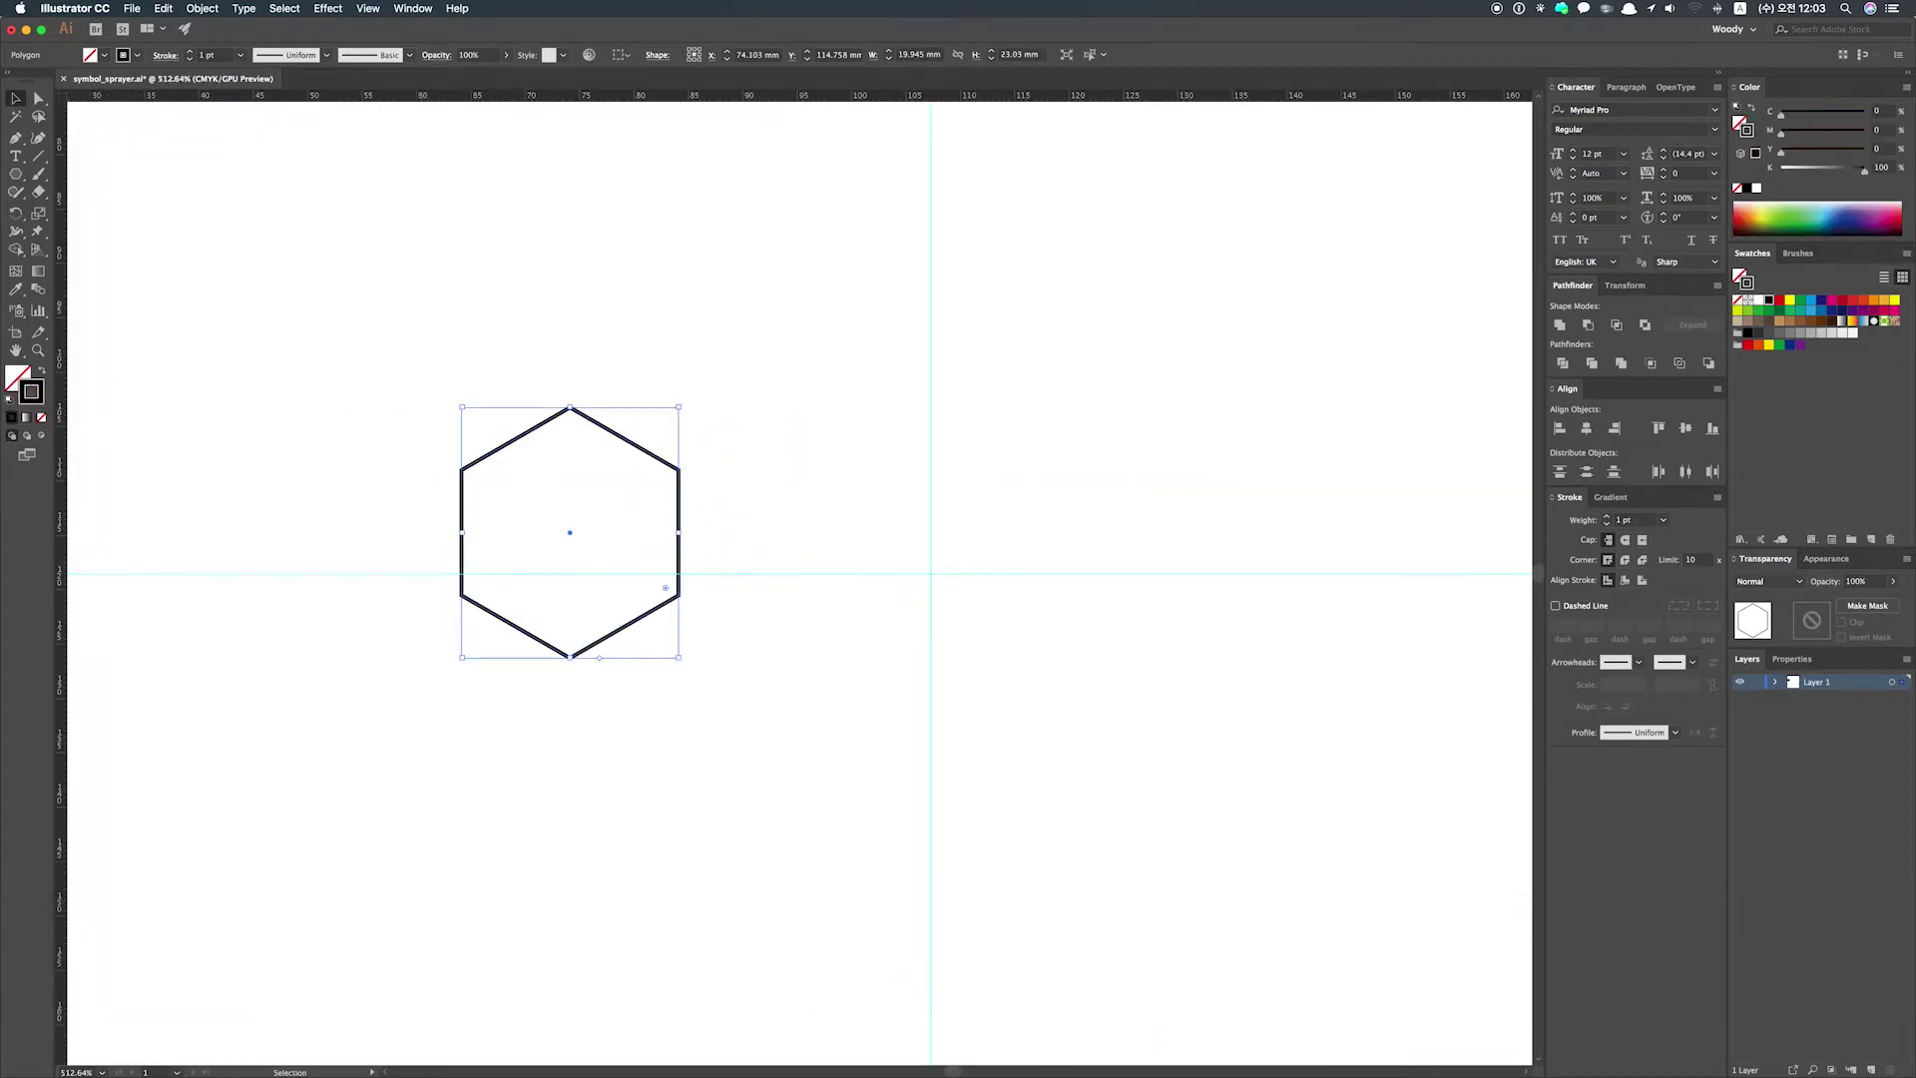
{"action": "left_click", "coordinate": [1608, 518]}
{"action": "left_click", "coordinate": [1608, 518]}
{"action": "left_click", "coordinate": [1608, 518]}
{"action": "left_click", "coordinate": [1608, 518]}
{"action": "left_click", "coordinate": [1608, 518]}
{"action": "left_click", "coordinate": [1608, 518]}
{"action": "left_click", "coordinate": [1608, 518]}
{"action": "left_click", "coordinate": [1608, 518]}
{"action": "left_click", "coordinate": [1608, 518]}
- Move the hexagon so that its centre sits on the intersection of the two guides
{"action": "mouse_move", "coordinate": [690, 509]}
{"action": "left_mouse_down"}
{"action": "mouse_move", "coordinate": [998, 562]}
{"action": "mouse_move", "coordinate": [1043, 549]}
{"action": "left_mouse_up"}
{"action": "left_click", "coordinate": [1147, 464]}
{"action": "key", "text": "super+0"}
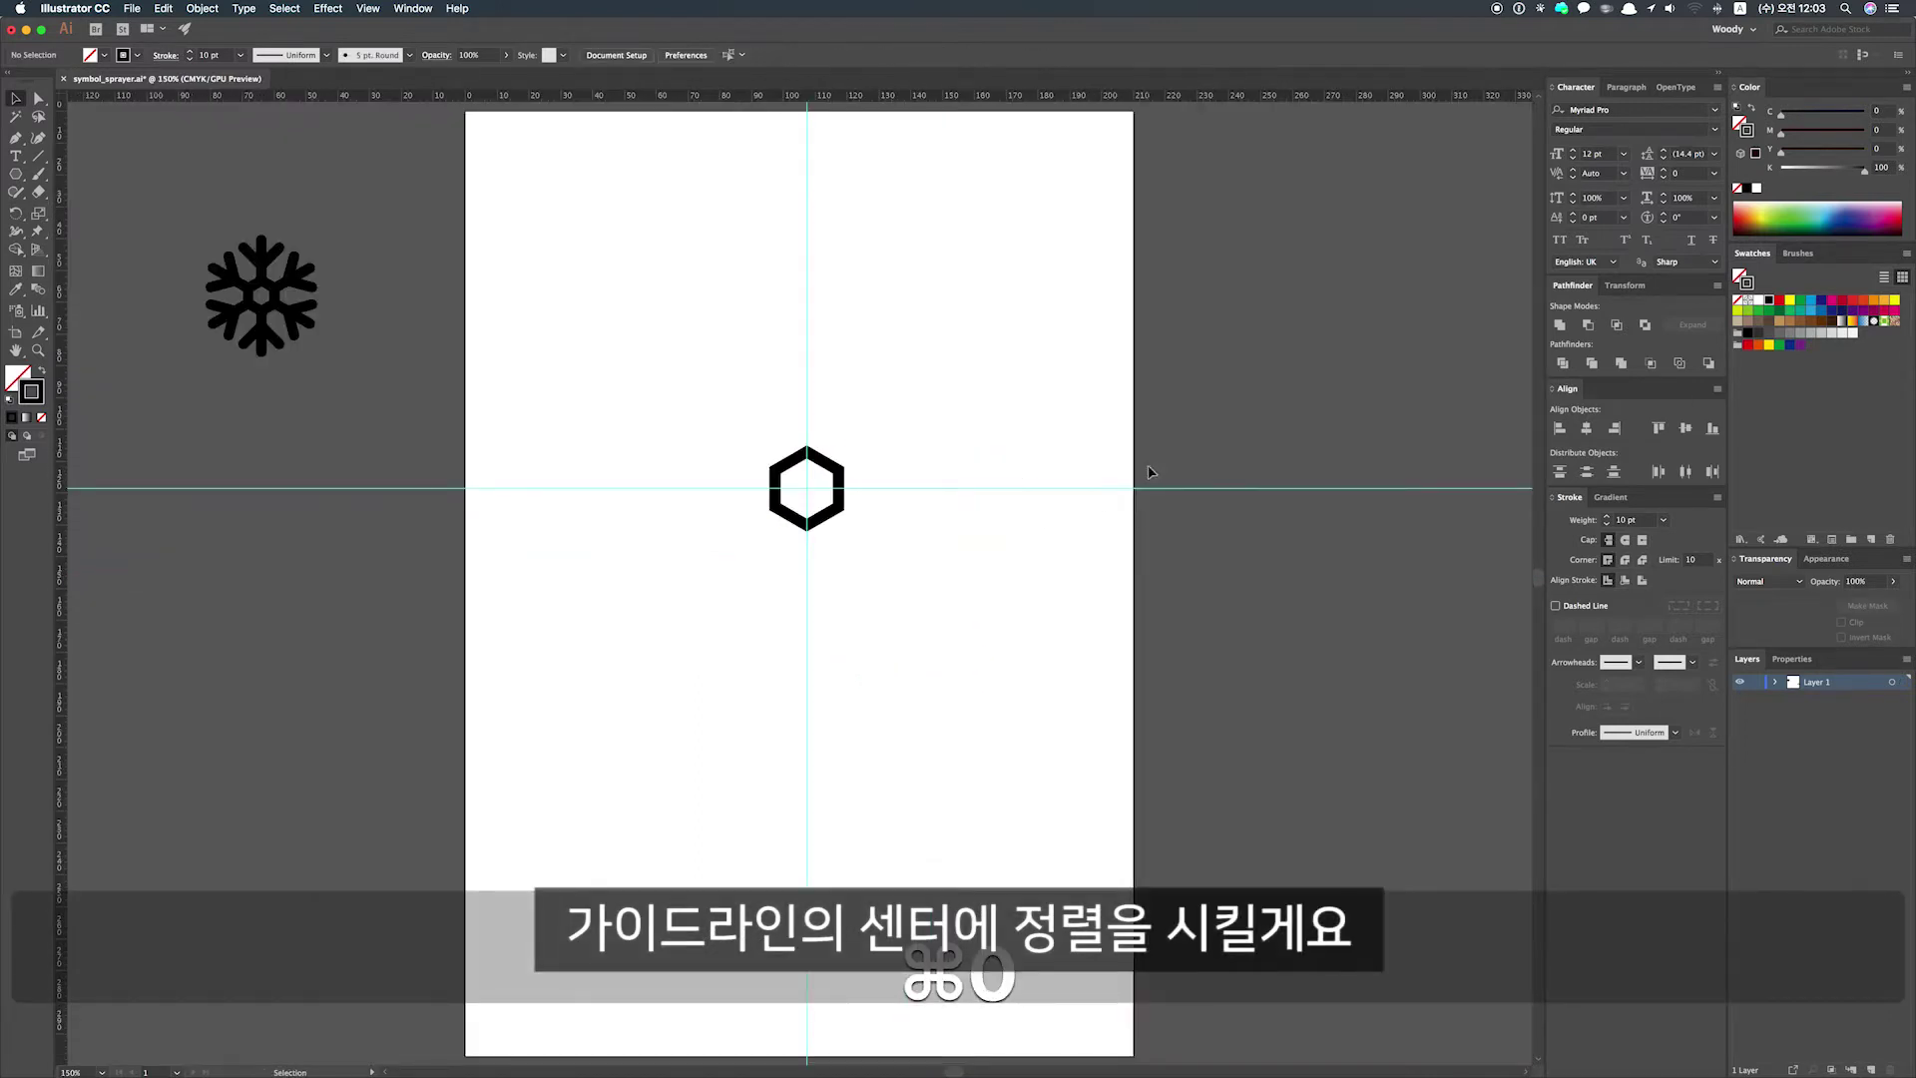
- Scale the hexagon down proportionally about its centre to about 7.9 by 9.1 mm
{"action": "key", "text": "super+space"}
{"action": "left_click_drag", "start_coordinate": [787, 437], "coordinate": [1022, 432]}
{"action": "left_click", "coordinate": [942, 559]}
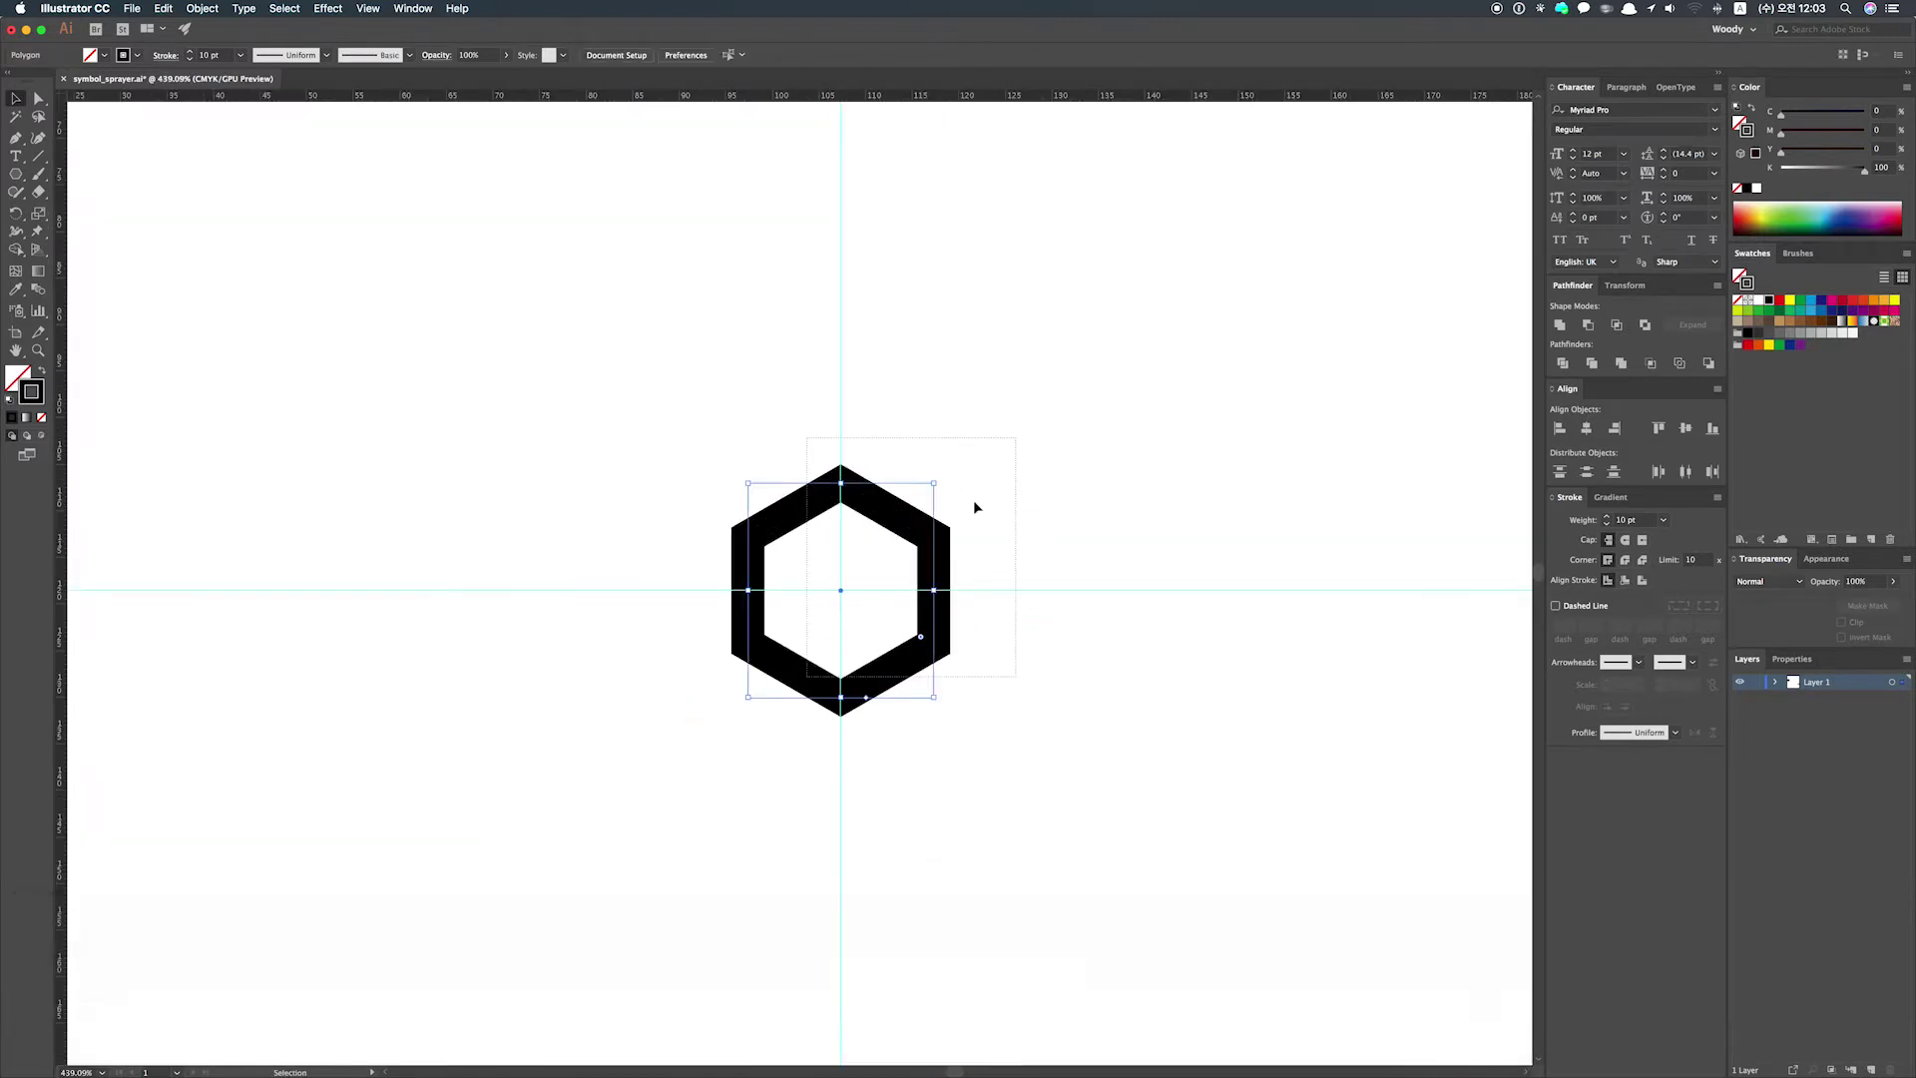
{"action": "left_click_drag", "start_coordinate": [935, 484], "coordinate": [885, 542]}
{"action": "left_click", "coordinate": [958, 526]}
{"action": "key", "text": "super+0"}
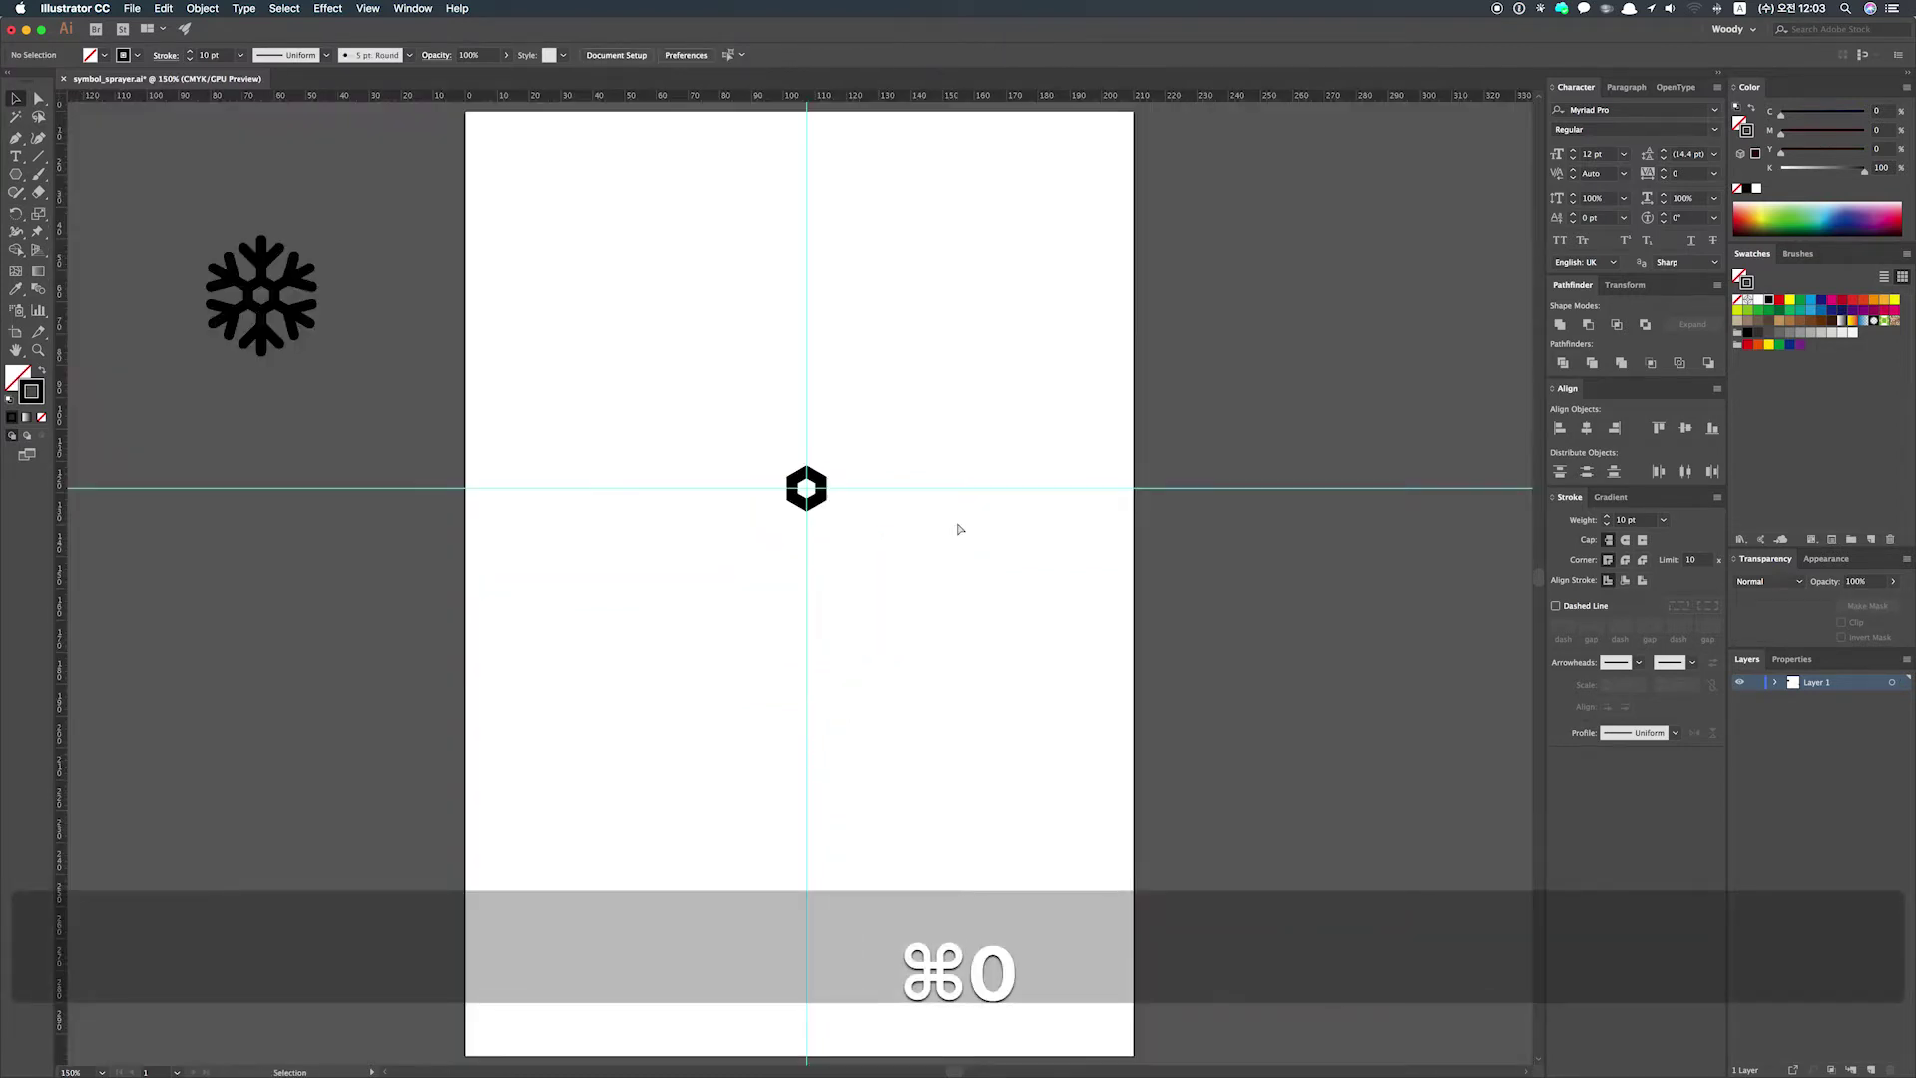
{"action": "key", "text": "super+space"}
{"action": "left_click", "coordinate": [941, 596]}
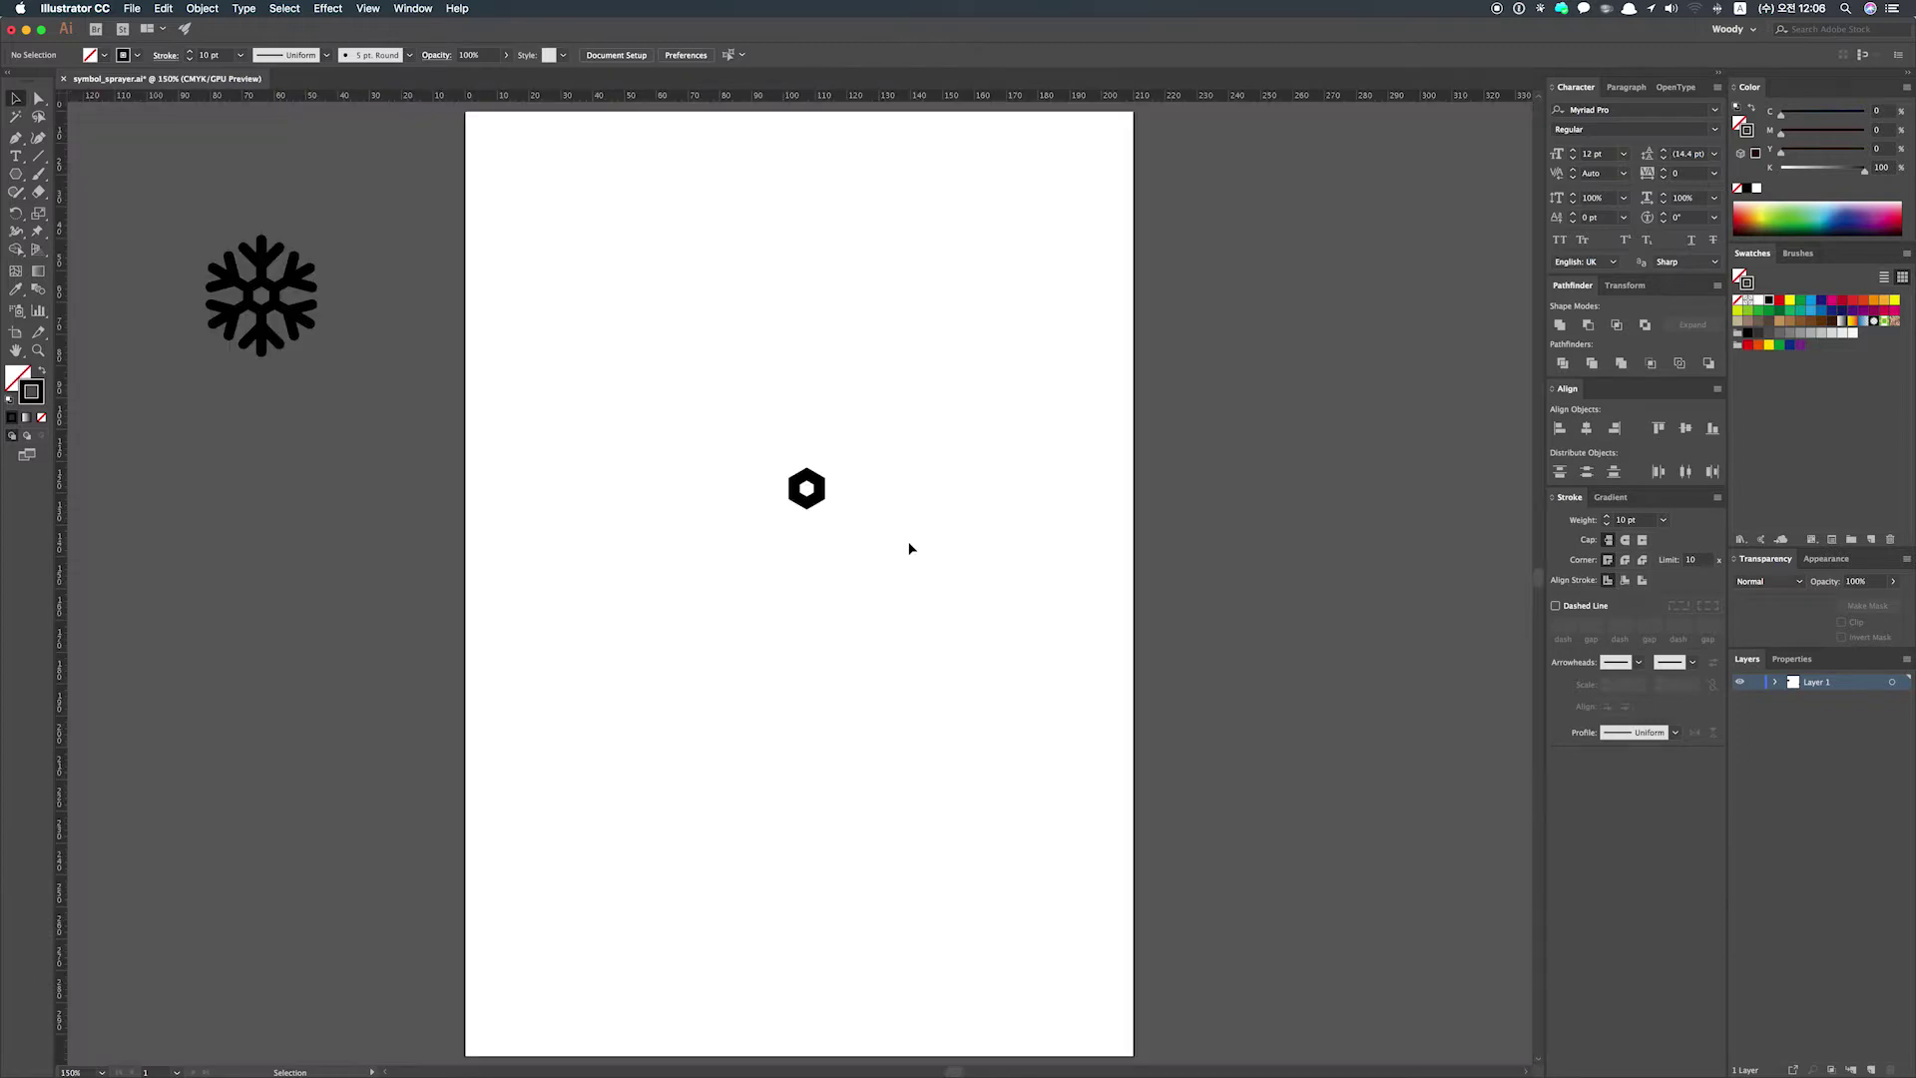
- Slightly round all the corners of the small hexagon
{"action": "key", "text": "super+space"}
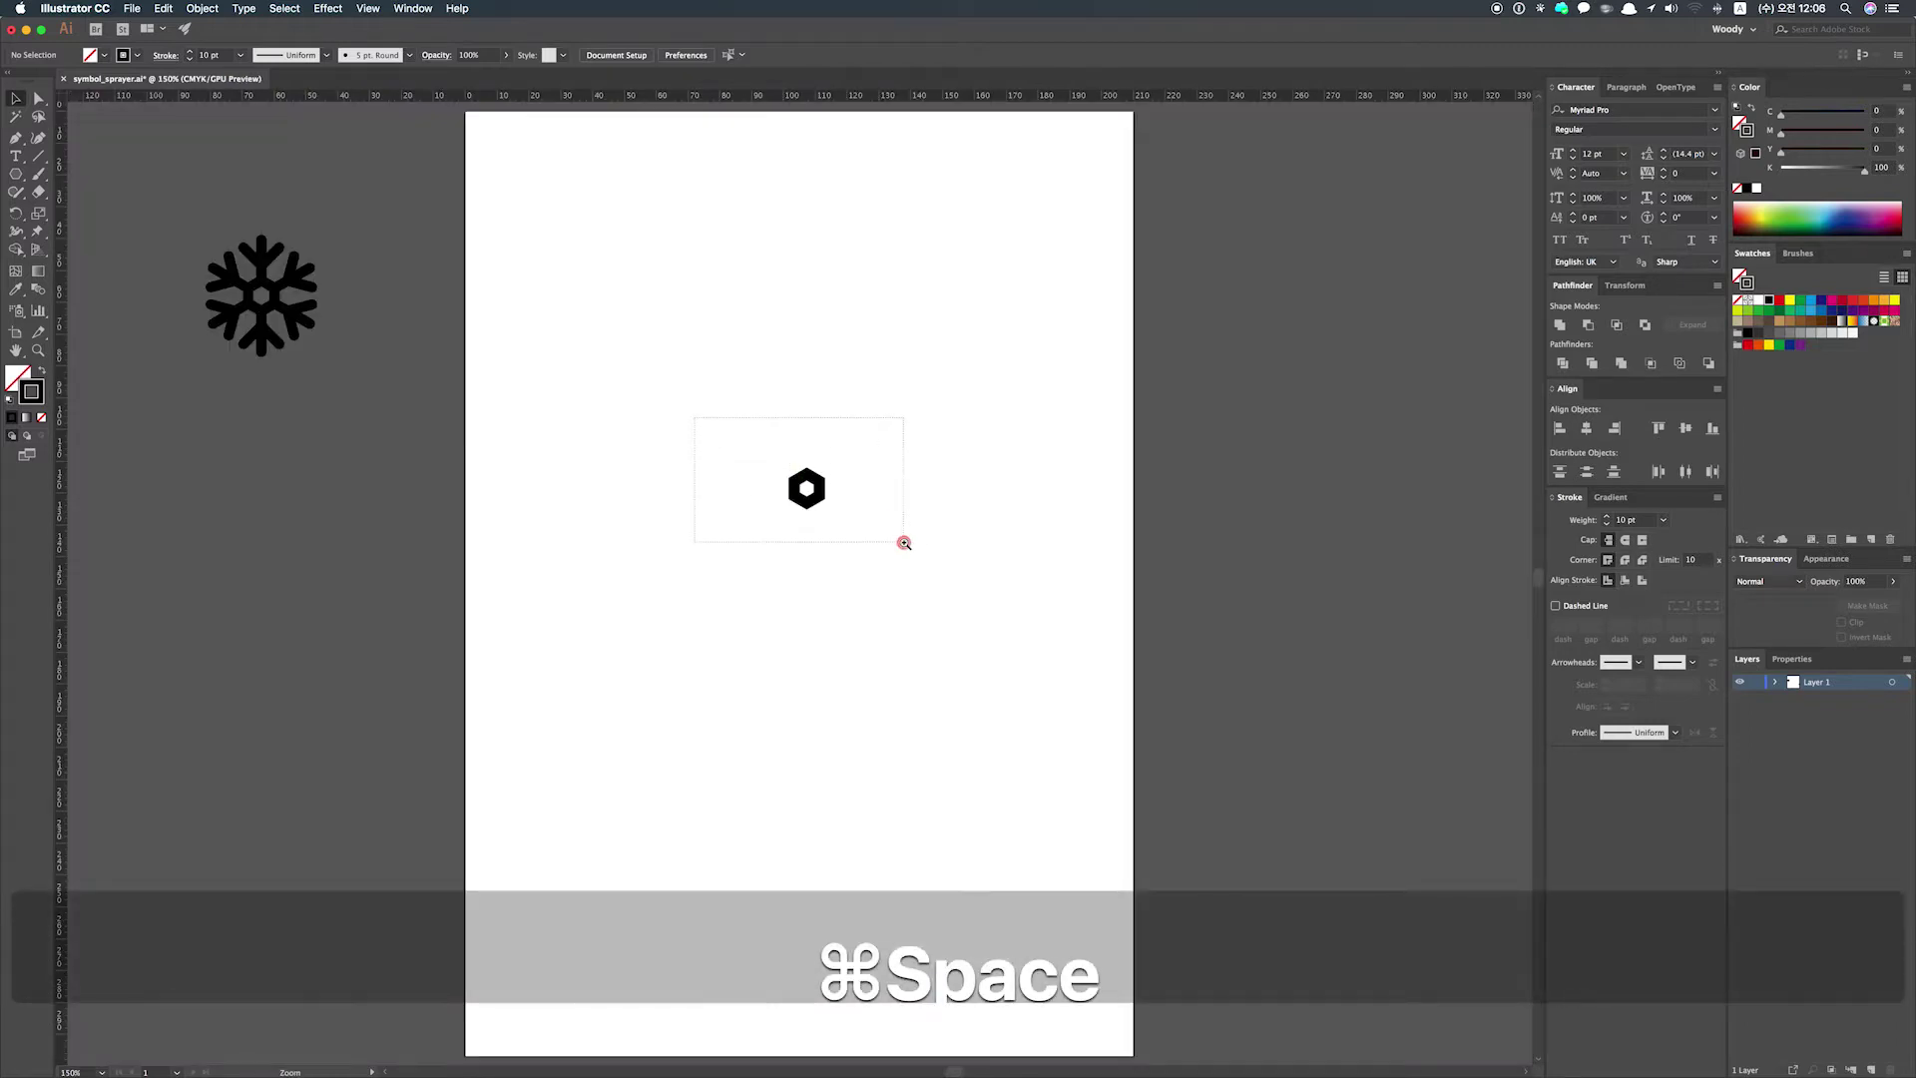
{"action": "left_click_drag", "start_coordinate": [904, 542], "coordinate": [906, 543]}
{"action": "left_click_drag", "start_coordinate": [1039, 445], "coordinate": [702, 762]}
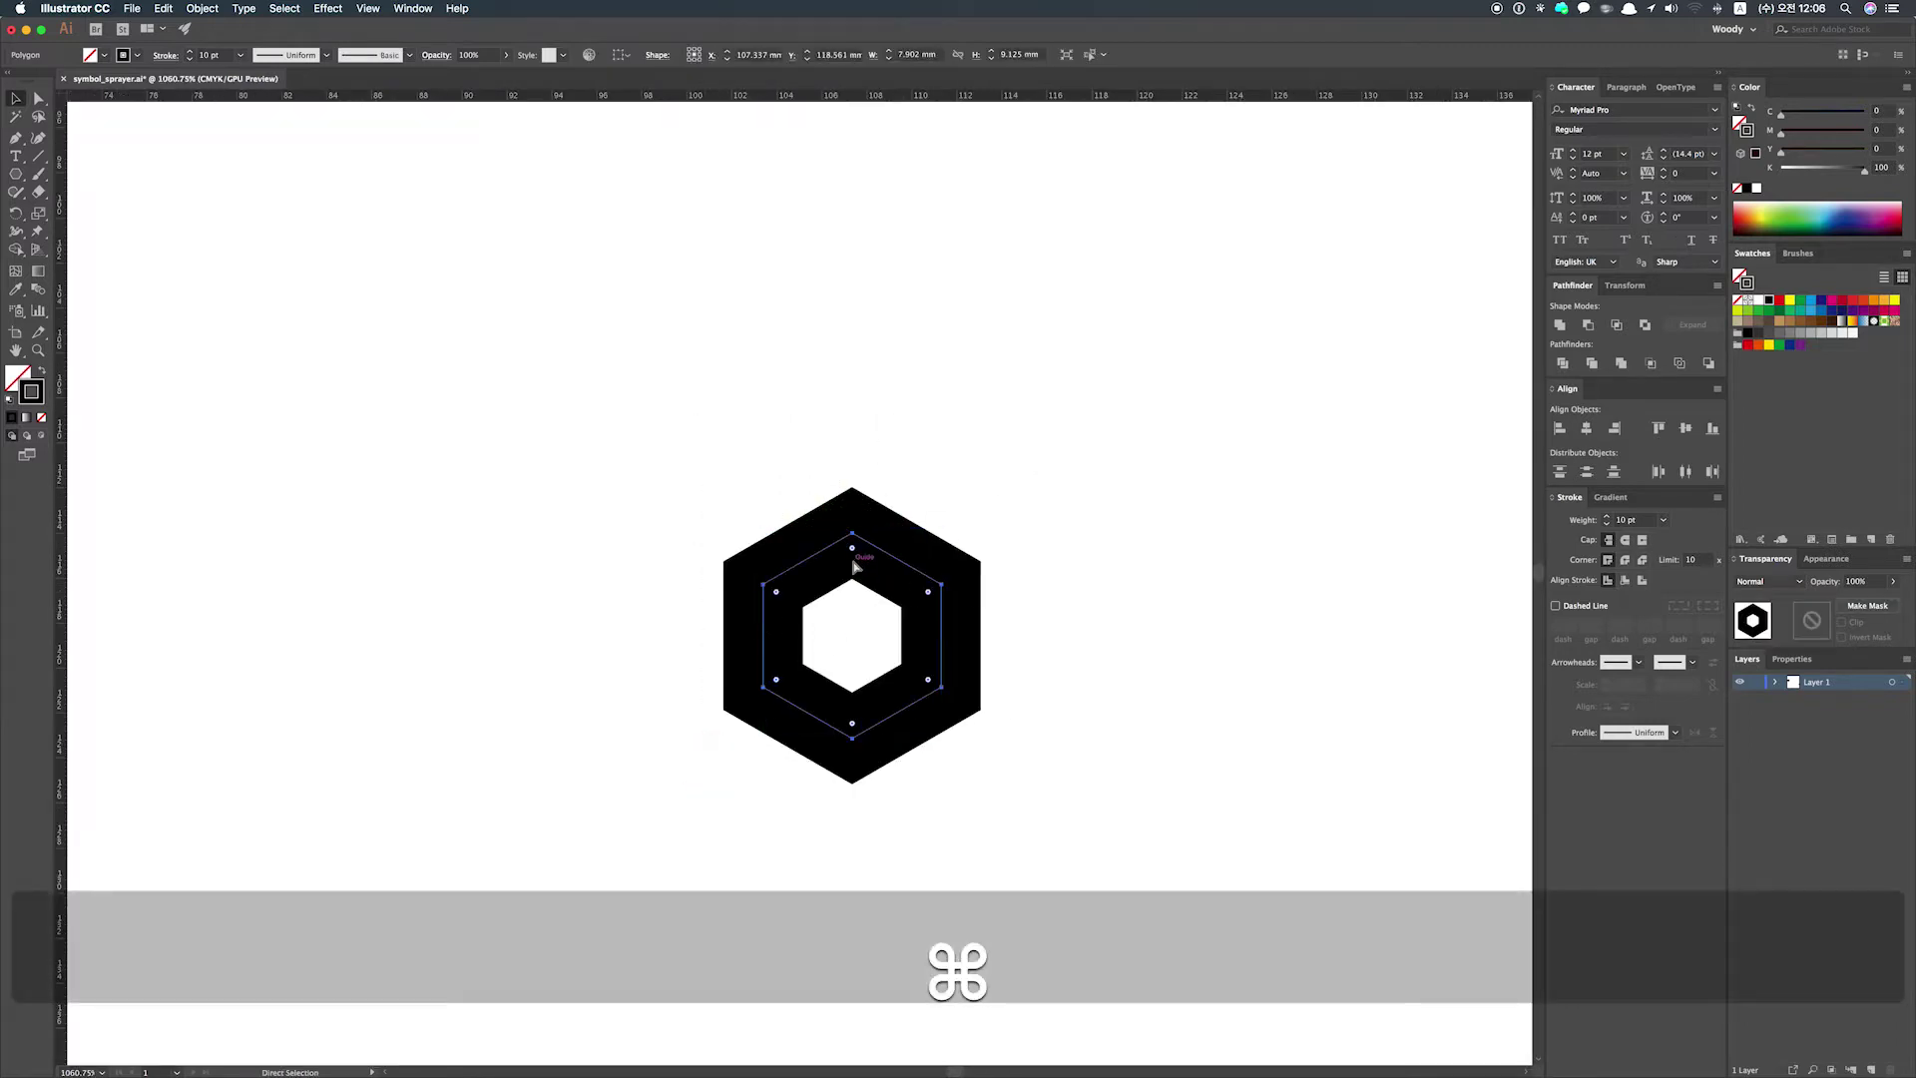
{"action": "left_click_drag", "start_coordinate": [852, 548], "coordinate": [854, 554]}
{"action": "left_click_drag", "start_coordinate": [853, 562], "coordinate": [855, 569]}
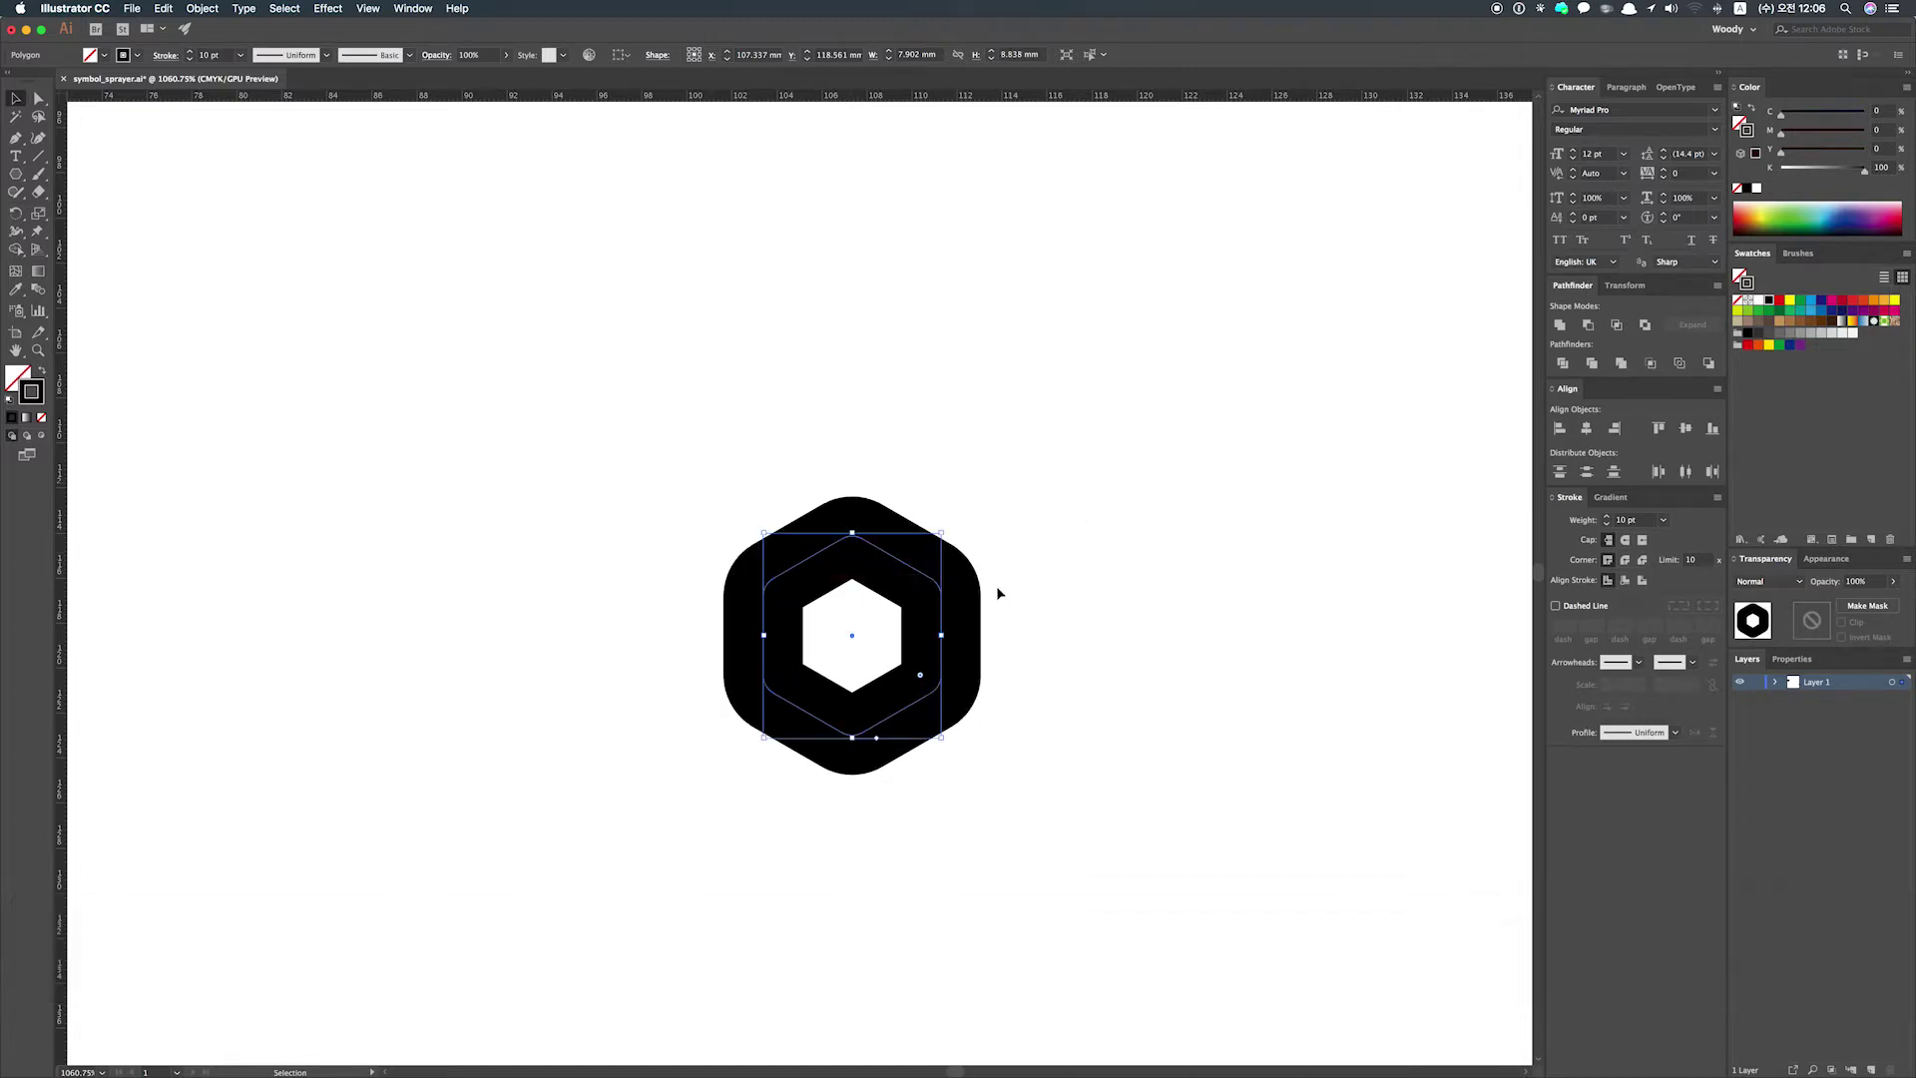
{"action": "key", "text": "super+0"}
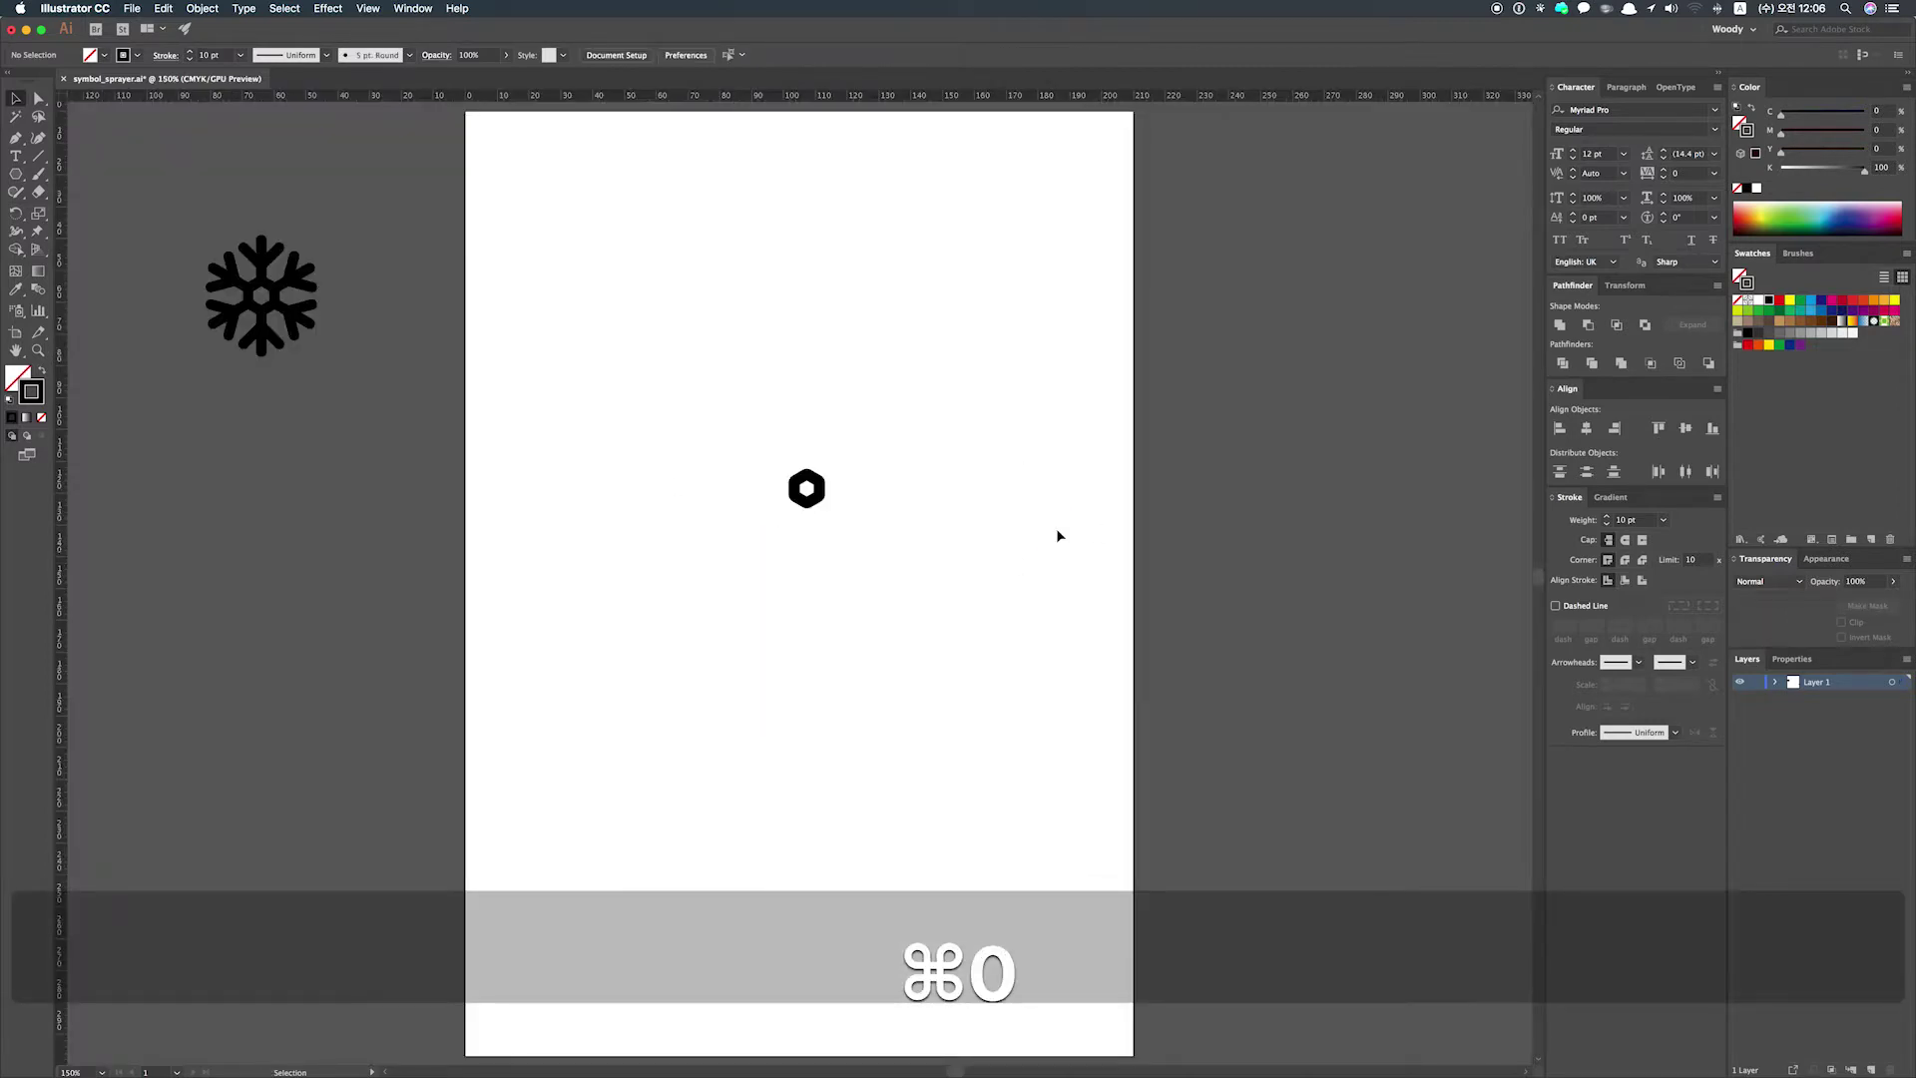
- Toggle the guides' visibility off and on repeatedly, finishing with the guides shown
{"action": "key", "text": "super"}
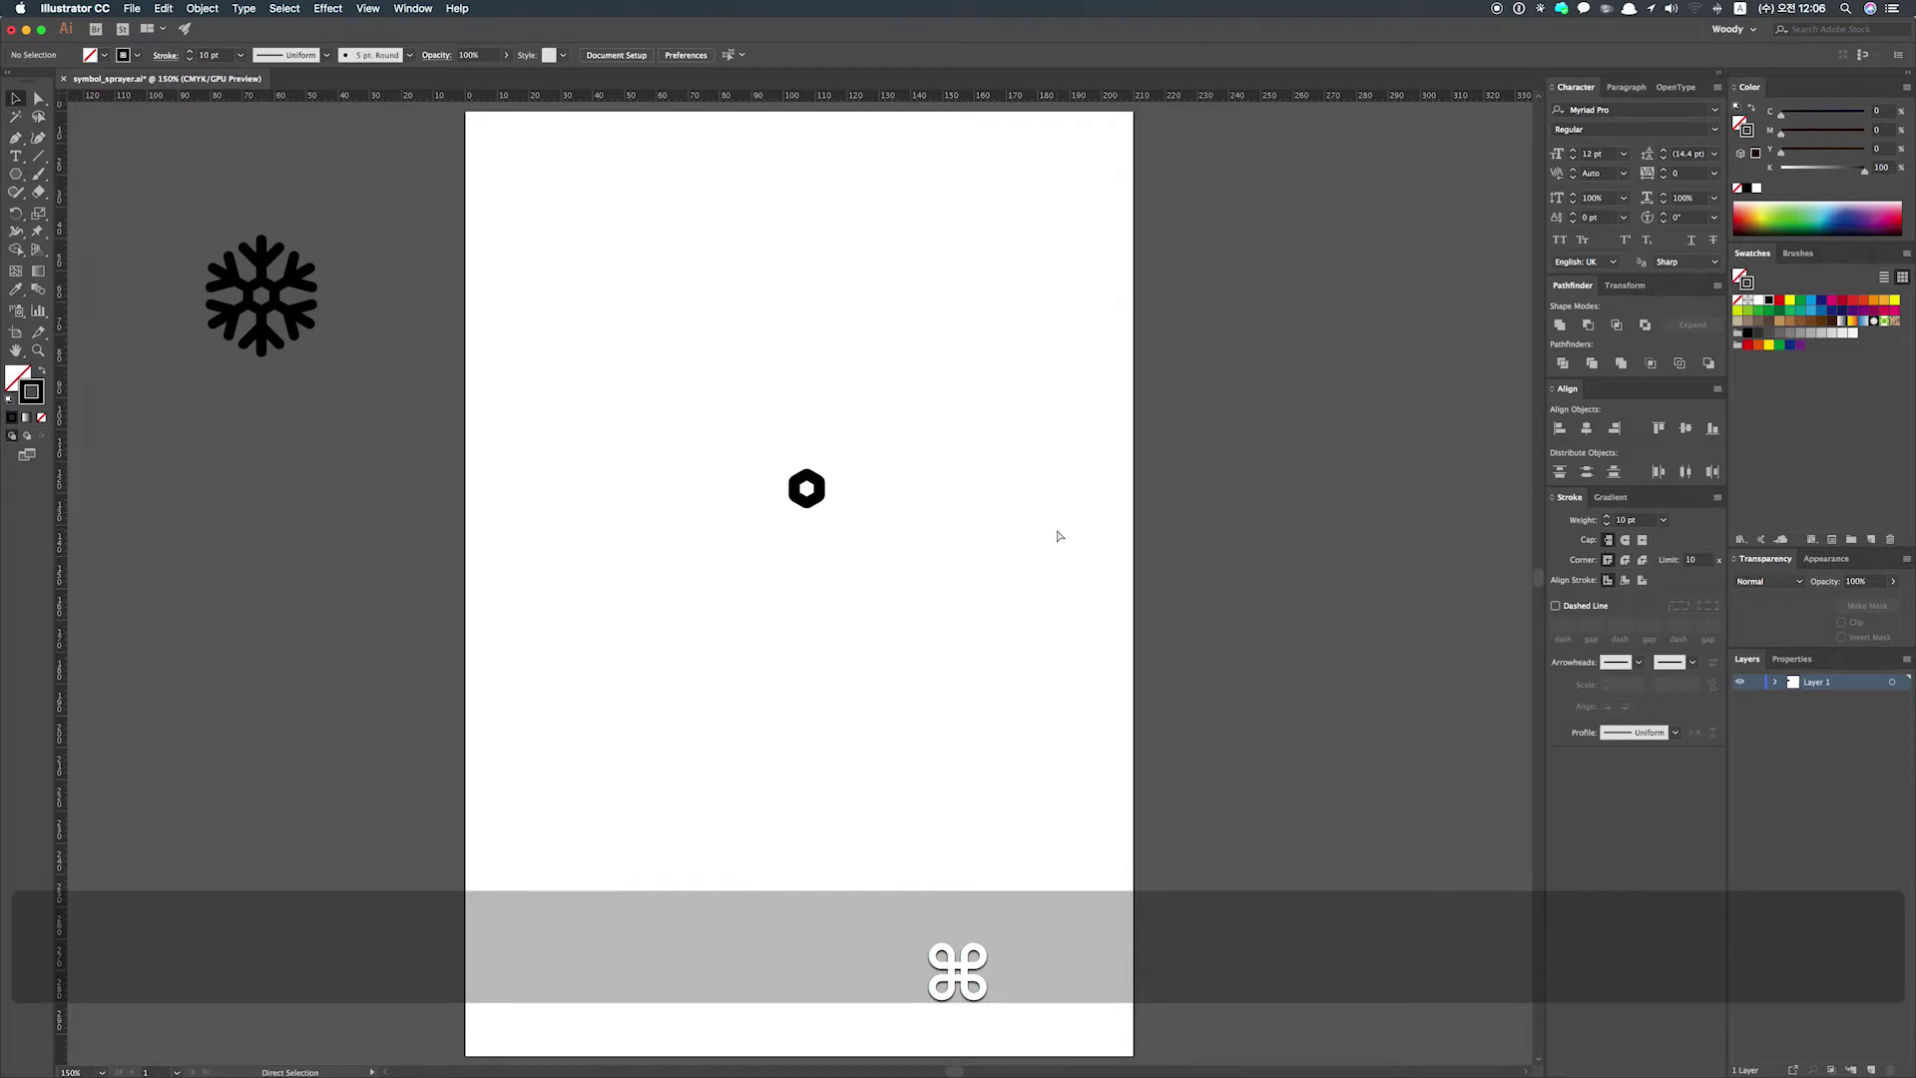
{"action": "key", "text": "super+semicolon"}
{"action": "key", "text": "super+semicolon"}
{"action": "key", "text": "super+semicolon"}
{"action": "key", "text": "super+semicolon"}
{"action": "key", "text": "super+semicolon"}
{"action": "key", "text": "super+semicolon"}
{"action": "key", "text": "super+semicolon"}
{"action": "key", "text": "super+semicolon"}
{"action": "key", "text": "super+semicolon"}
{"action": "key", "text": "super+semicolon"}
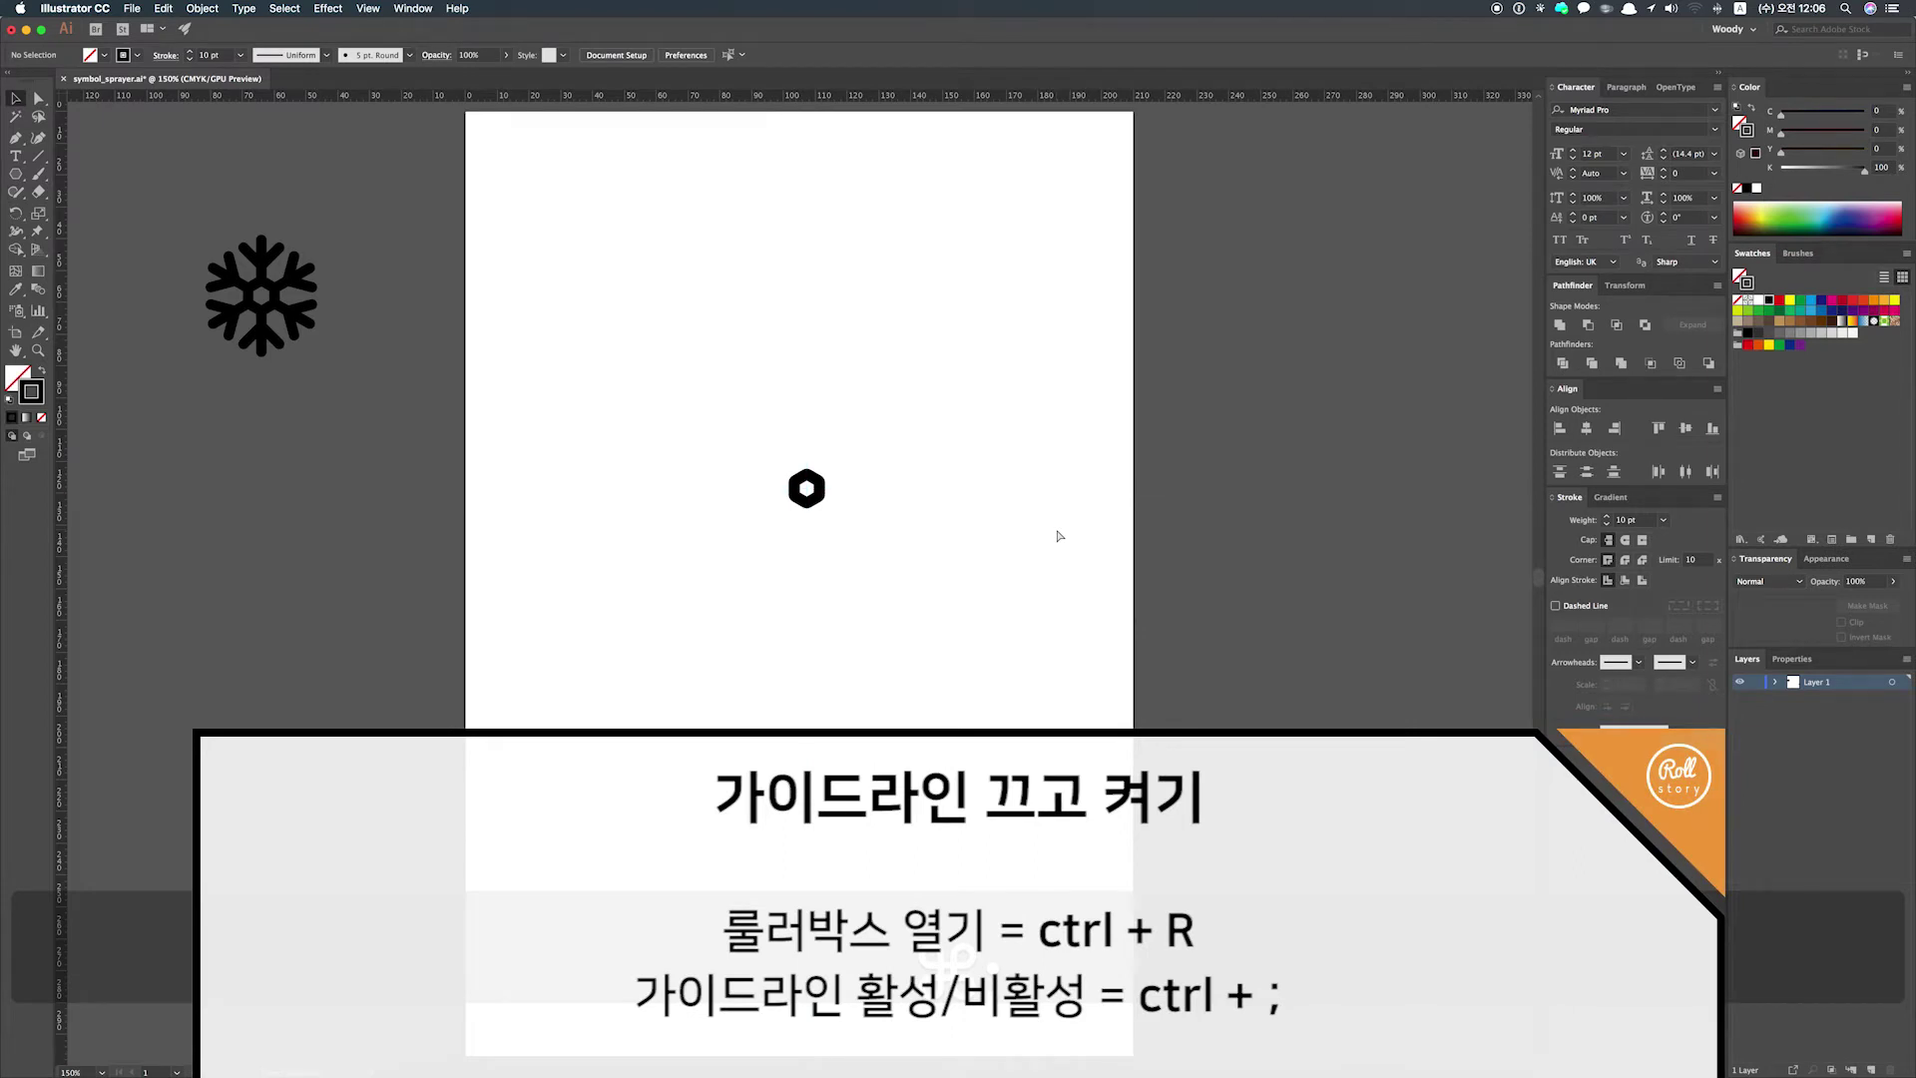
{"action": "key", "text": "super+semicolon"}
{"action": "key", "text": "super+semicolon"}
{"action": "key", "text": "super+semicolon"}
{"action": "key", "text": "super+semicolon"}
{"action": "key", "text": "super+semicolon"}
{"action": "key", "text": "super+semicolon"}
{"action": "key", "text": "super+semicolon"}
- Draw a vertical line about 14.3 mm long along the vertical guide up from the hexagon and give it round caps
{"action": "key", "text": "super+space"}
{"action": "left_click_drag", "start_coordinate": [671, 372], "coordinate": [903, 531]}
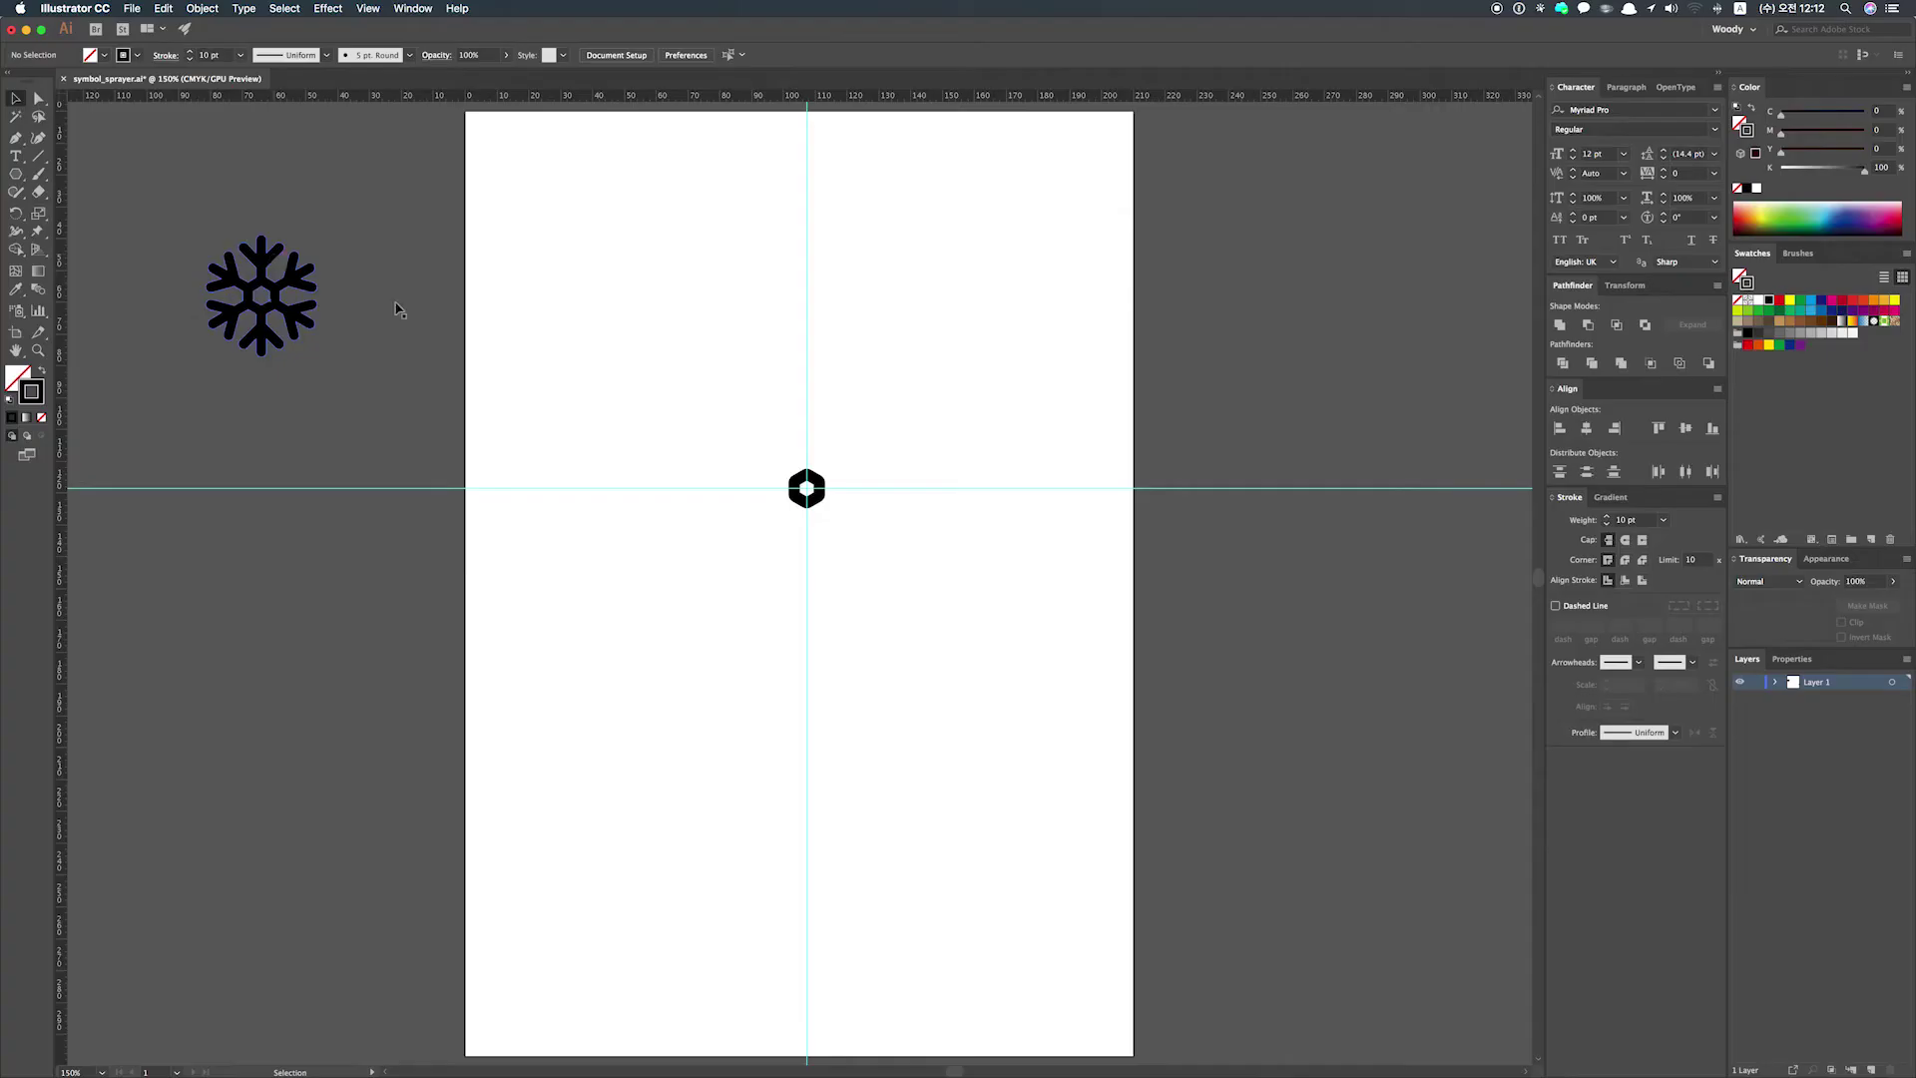
{"action": "key", "text": "super+space"}
{"action": "left_click_drag", "start_coordinate": [940, 550], "coordinate": [940, 550]}
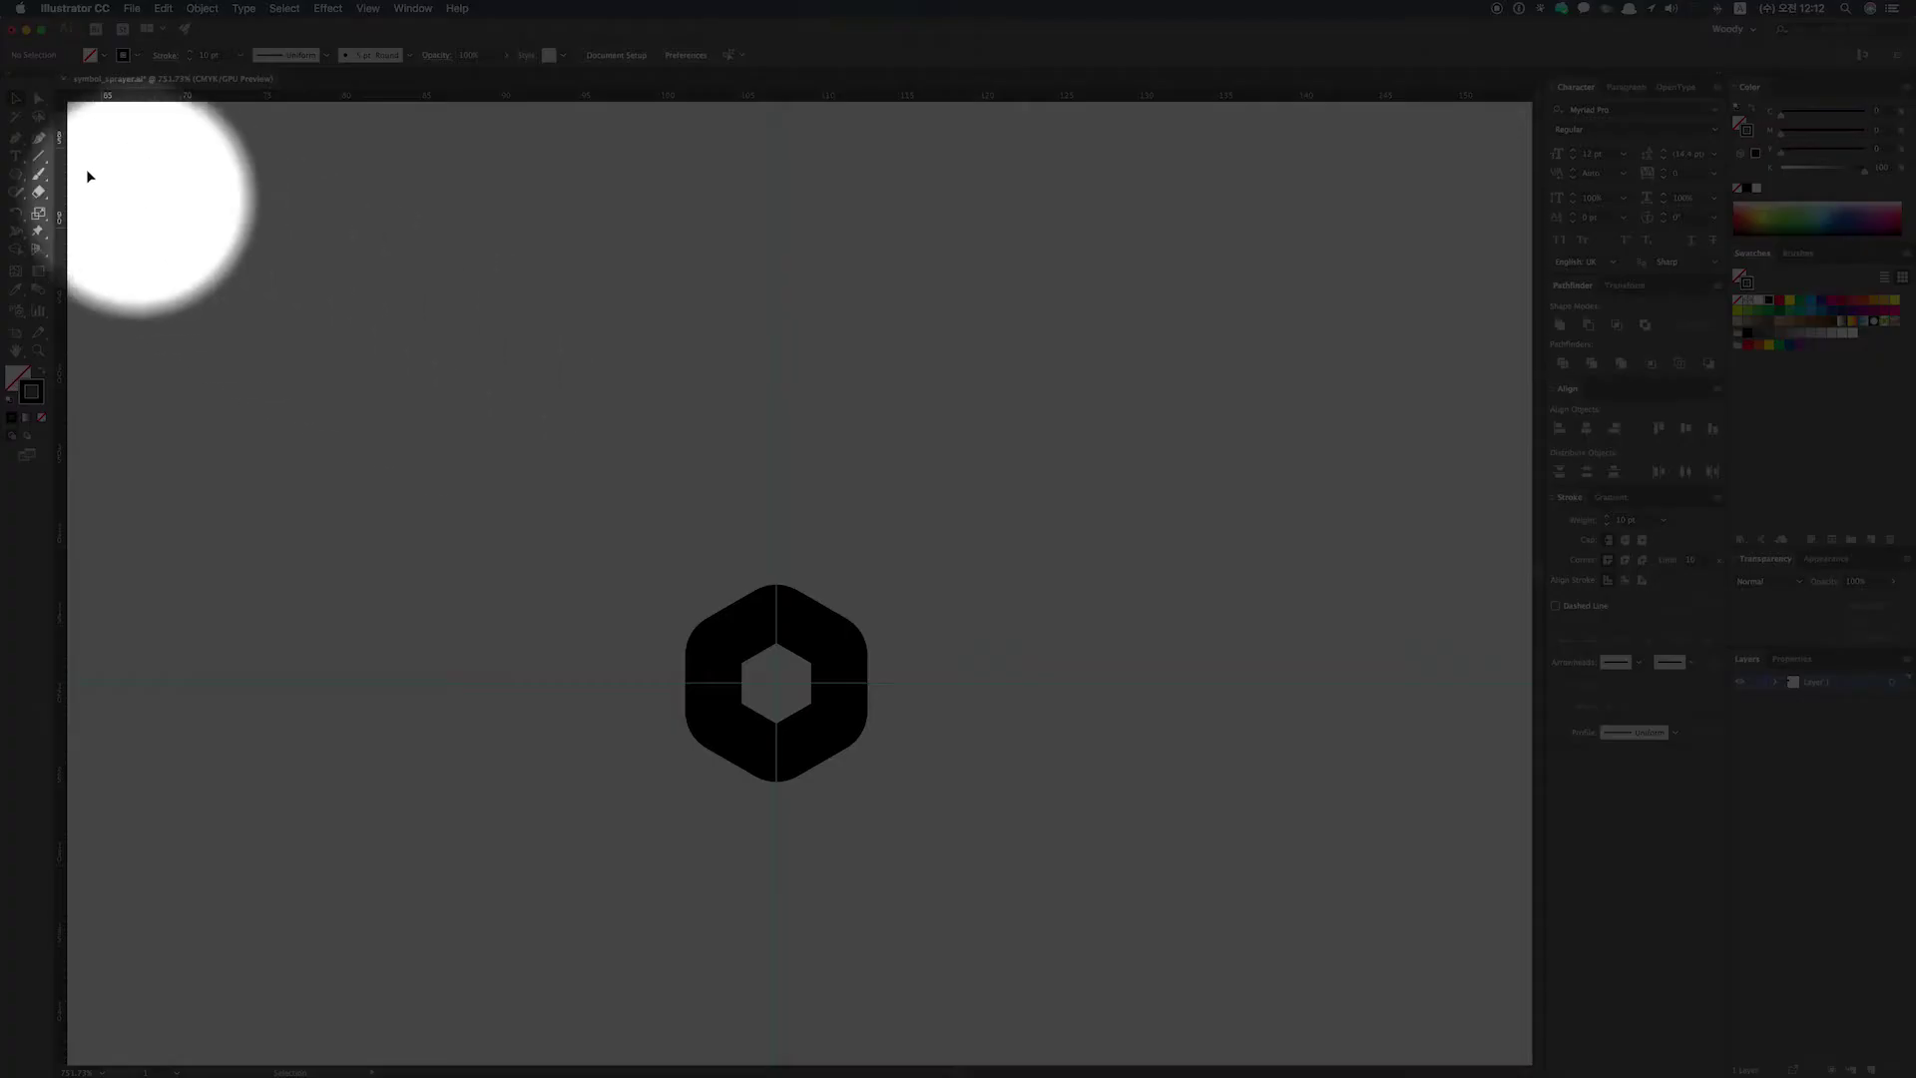
{"action": "left_click", "coordinate": [41, 157]}
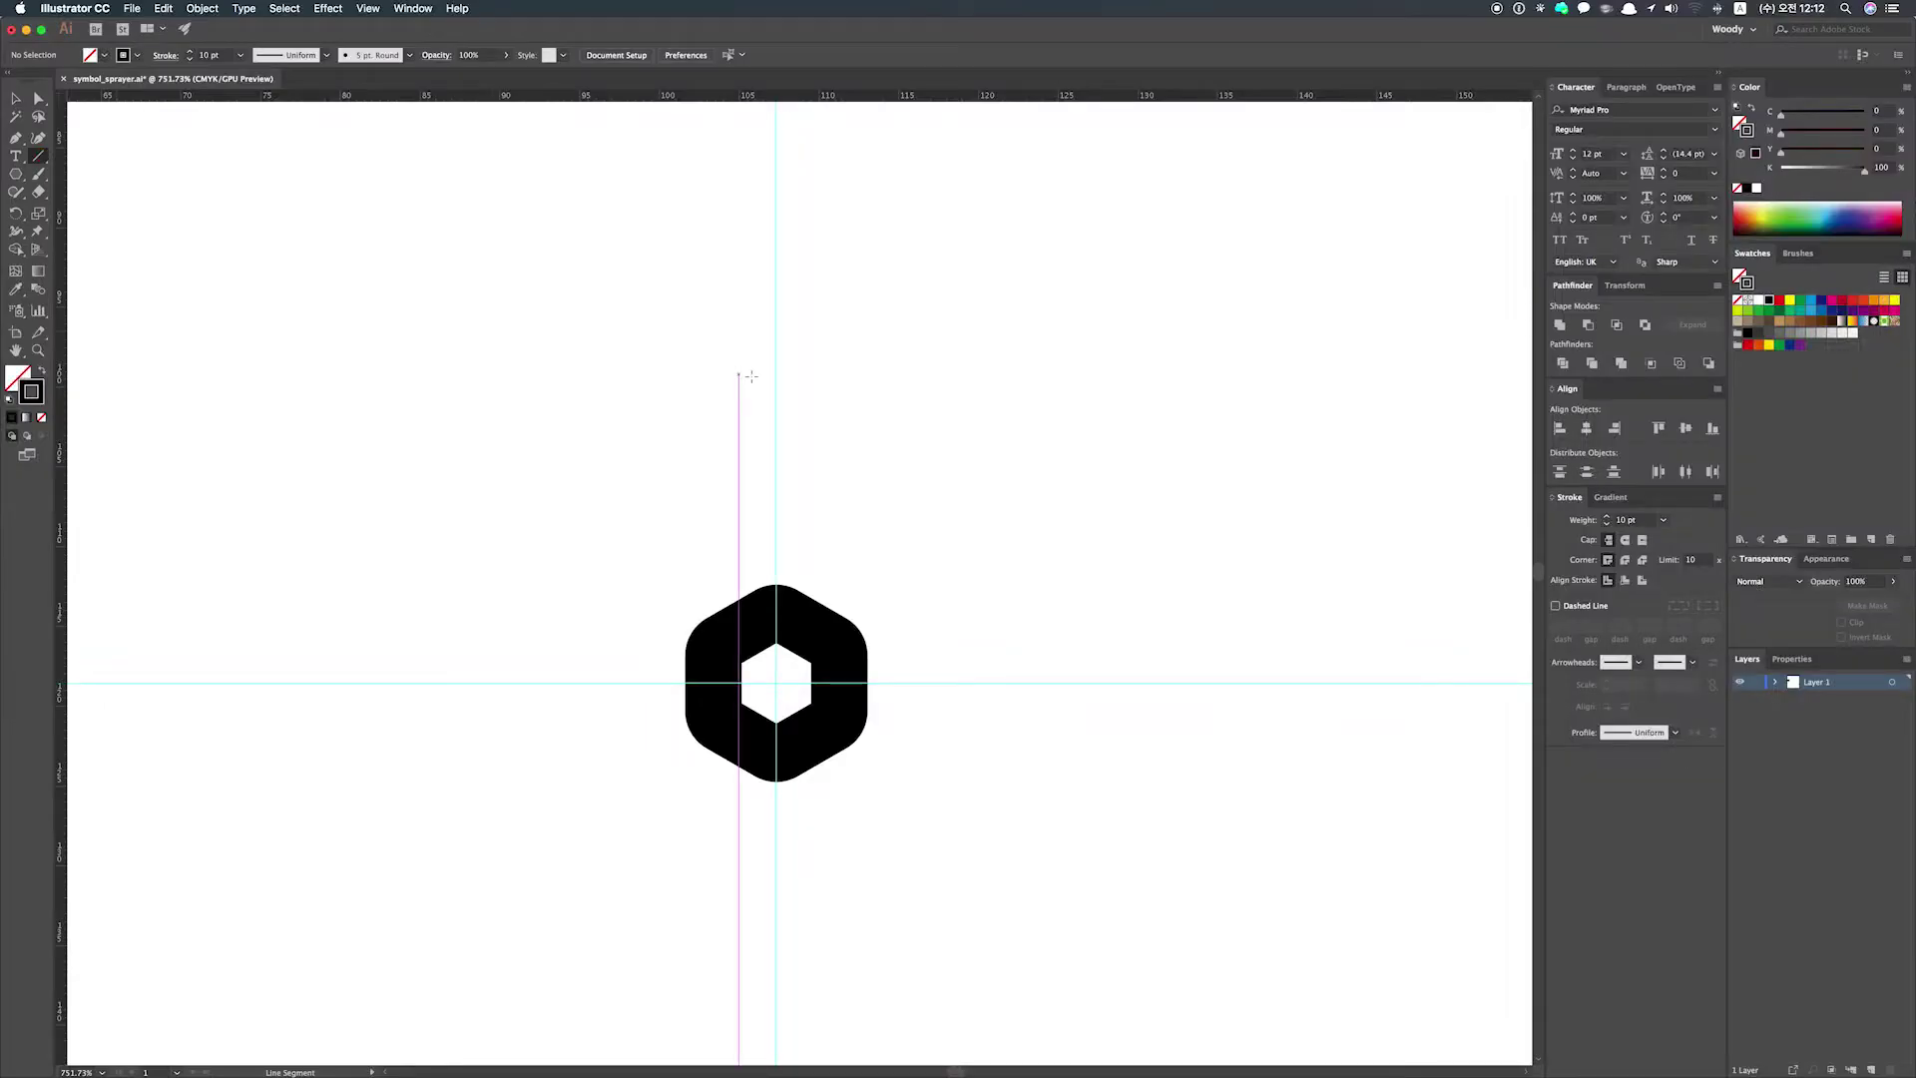
{"action": "left_click_drag", "start_coordinate": [777, 385], "coordinate": [777, 612]}
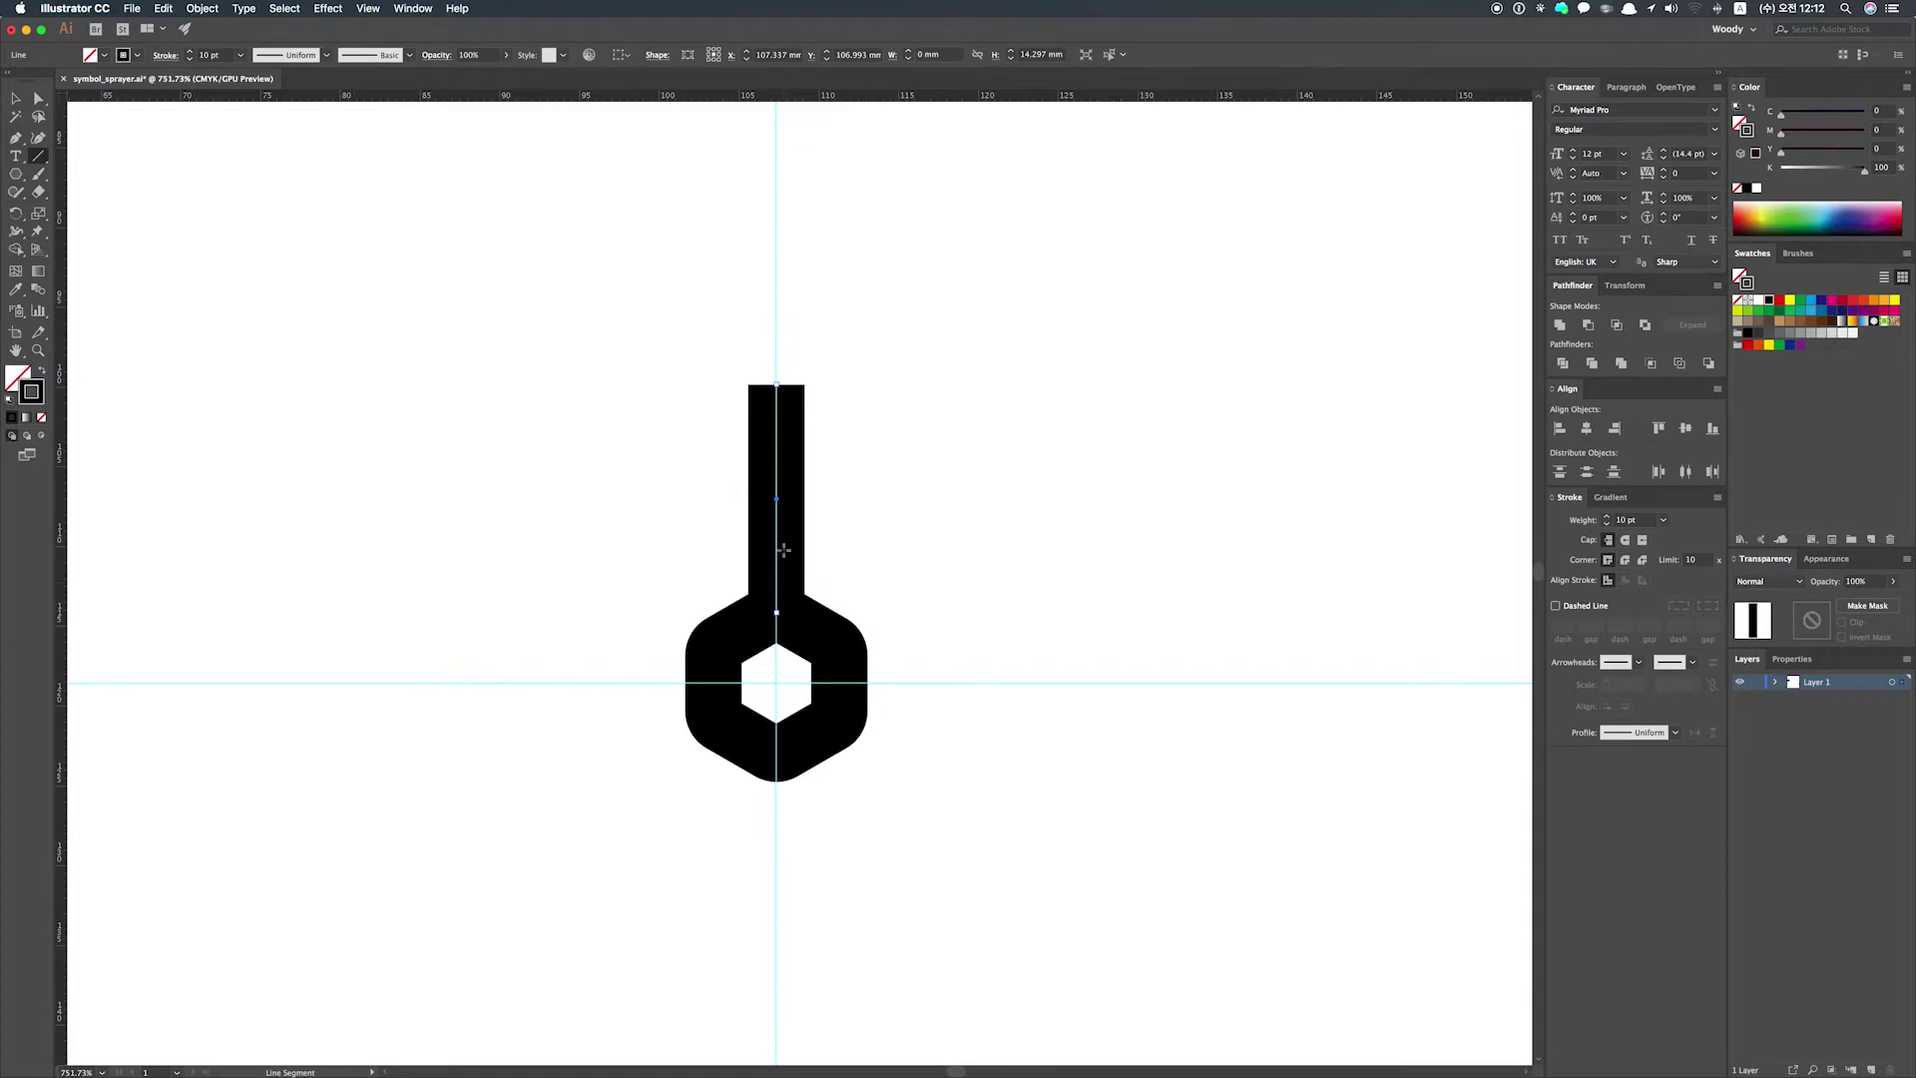
{"action": "key", "text": "v"}
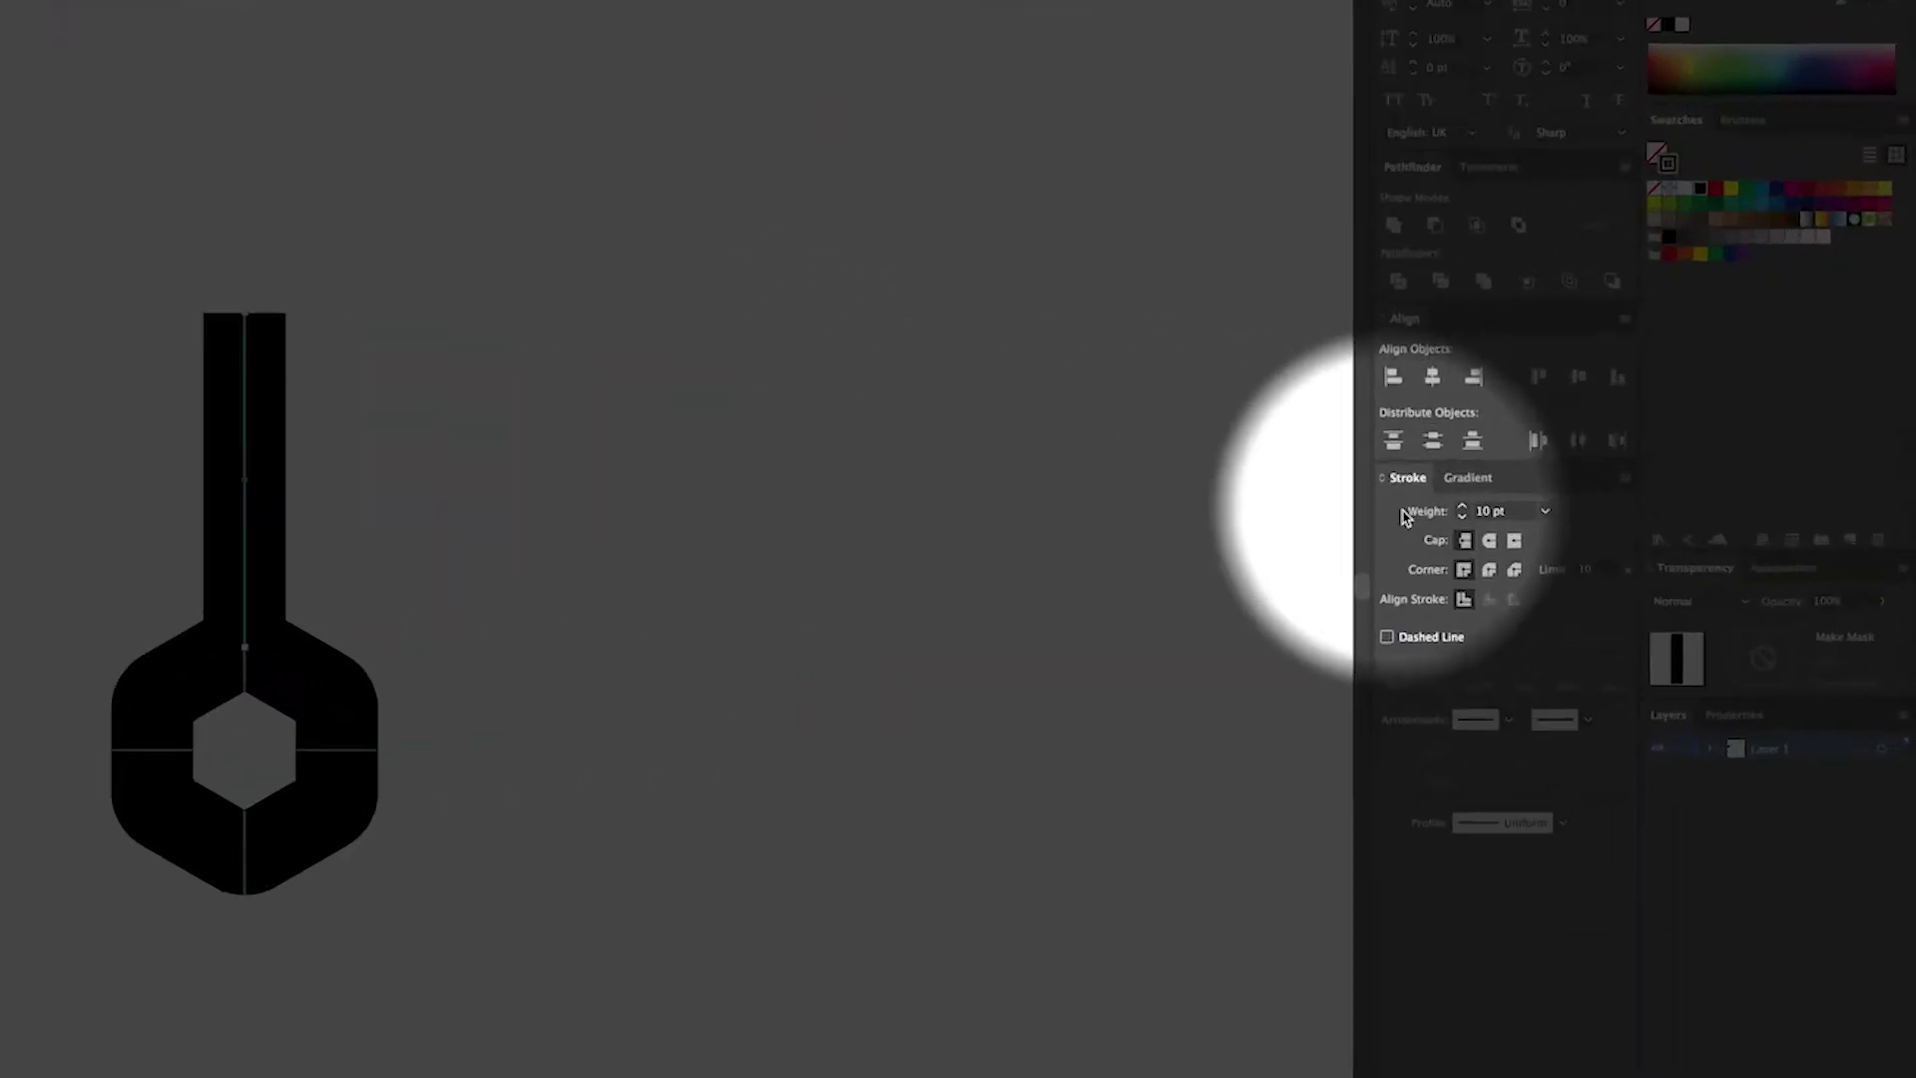
{"action": "left_click", "coordinate": [1335, 544]}
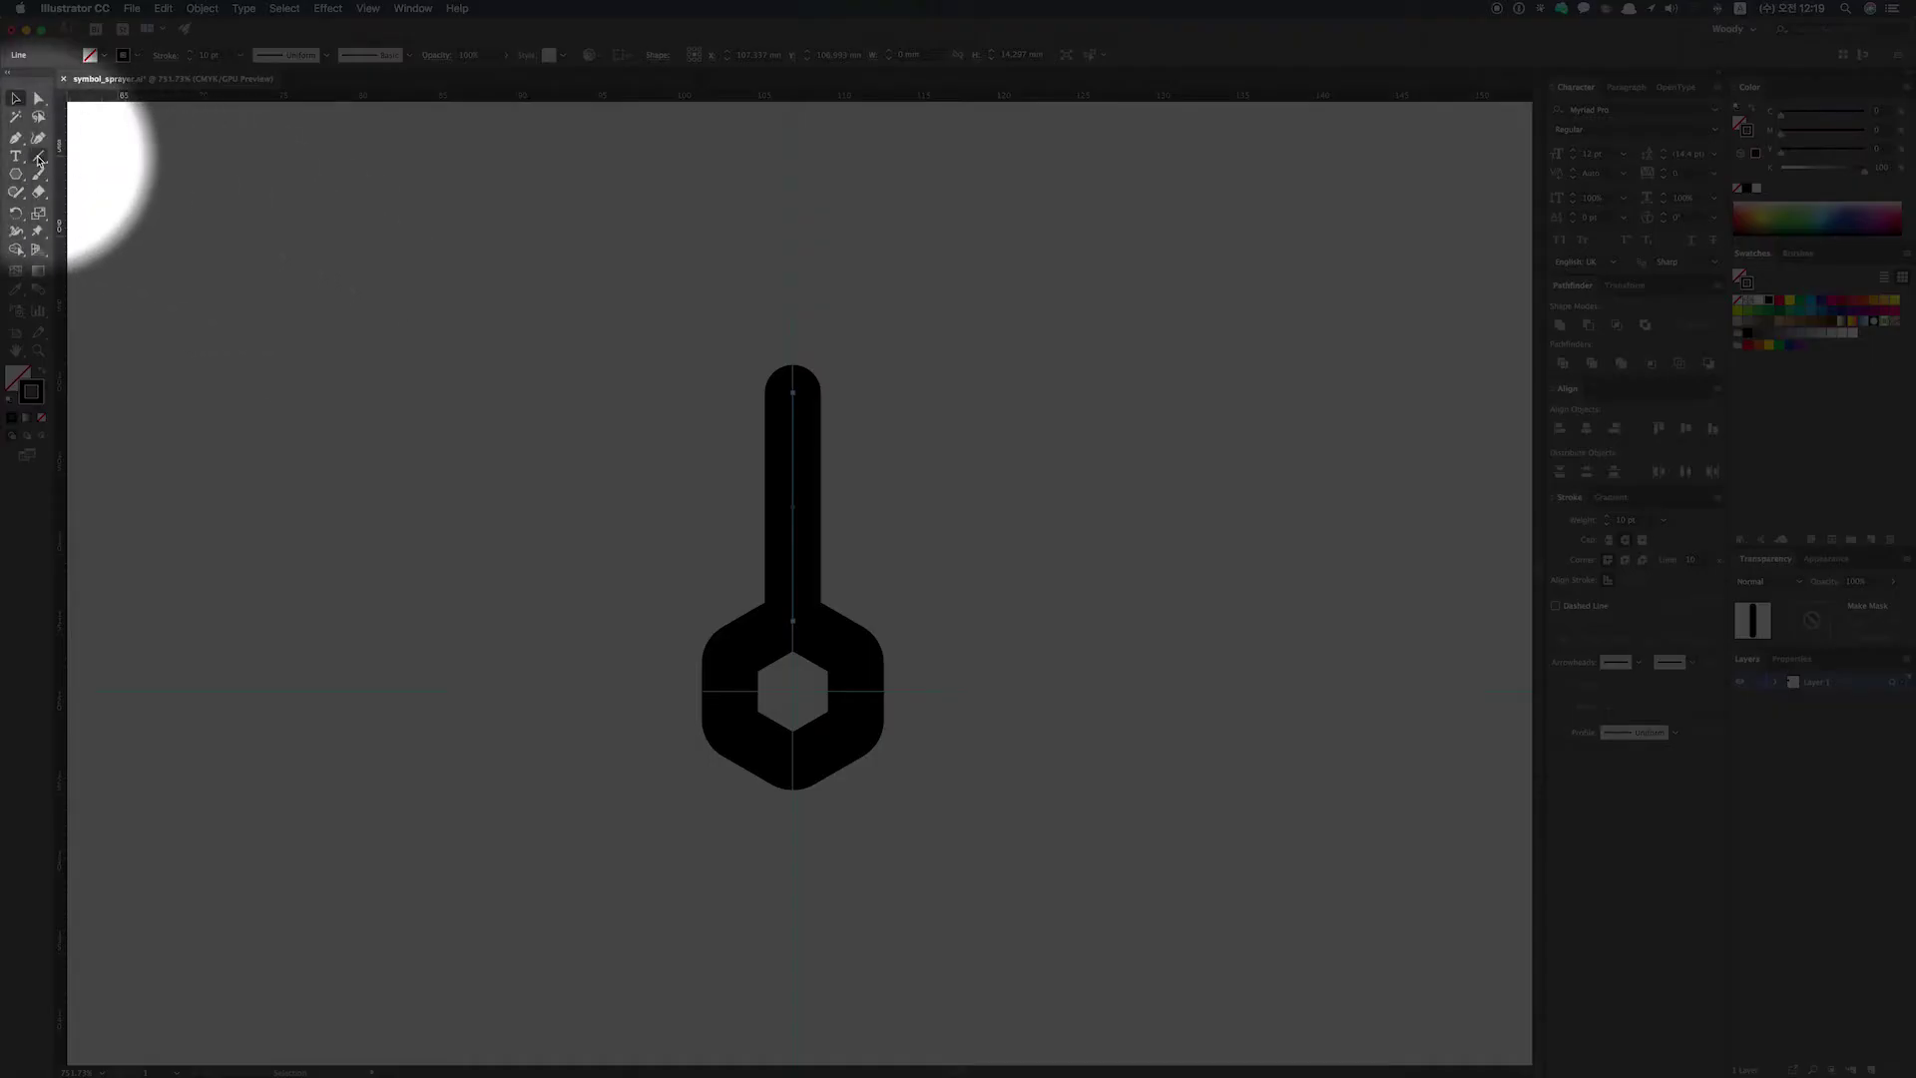
- Draw a 45° branch line spanning about 6.2 by 6.2 mm from the middle of the stem, up and to the right
{"action": "left_click", "coordinate": [37, 155]}
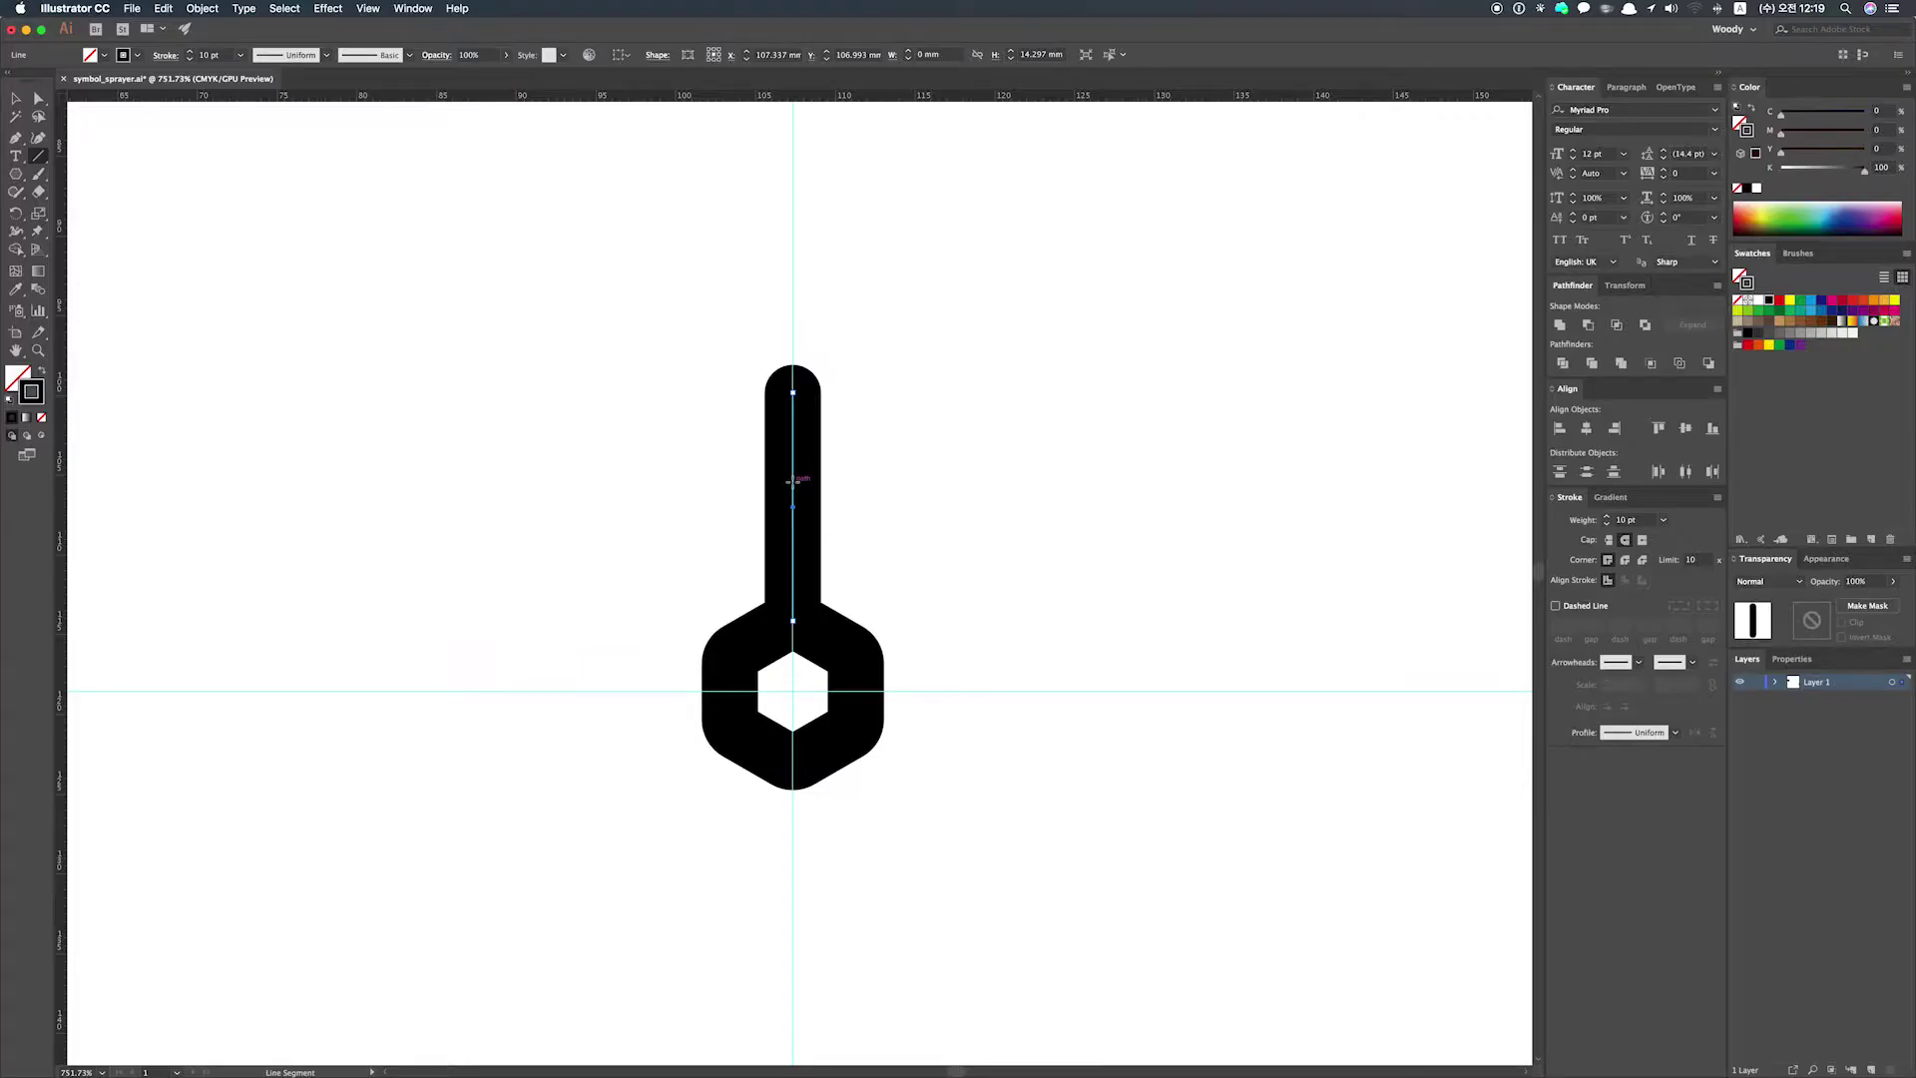
{"action": "key", "text": "shift"}
{"action": "mouse_move", "coordinate": [793, 481]}
{"action": "left_mouse_down"}
{"action": "mouse_move", "coordinate": [948, 399]}
{"action": "mouse_move", "coordinate": [741, 539]}
{"action": "mouse_move", "coordinate": [964, 372]}
{"action": "mouse_move", "coordinate": [868, 442]}
{"action": "mouse_move", "coordinate": [911, 404]}
{"action": "left_mouse_up"}
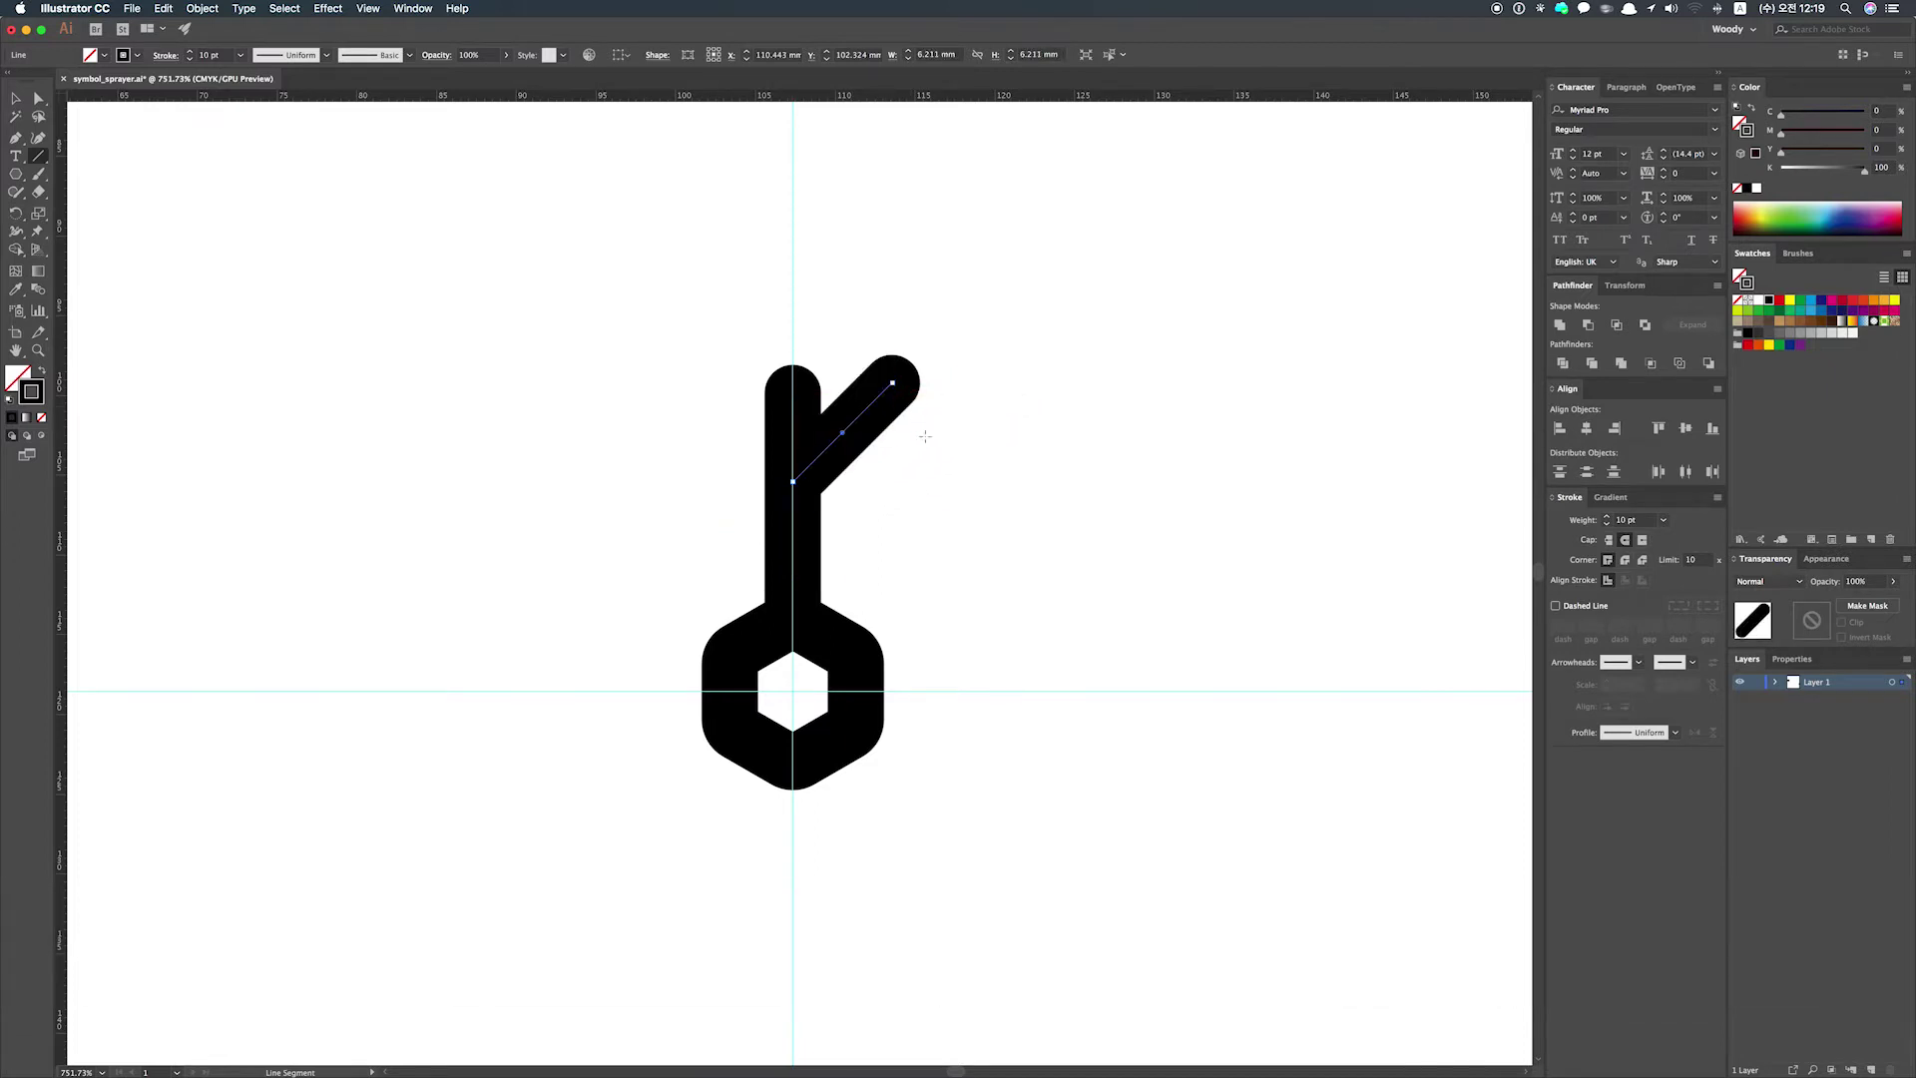
{"action": "key", "text": "v"}
{"action": "left_click", "coordinate": [924, 459]}
- Duplicate the diagonal branch, rotate the copy 90° and attach it to the stem's left side as a mirrored branch
{"action": "left_click_drag", "start_coordinate": [850, 422], "coordinate": [671, 421]}
{"action": "key", "text": "alt+shift"}
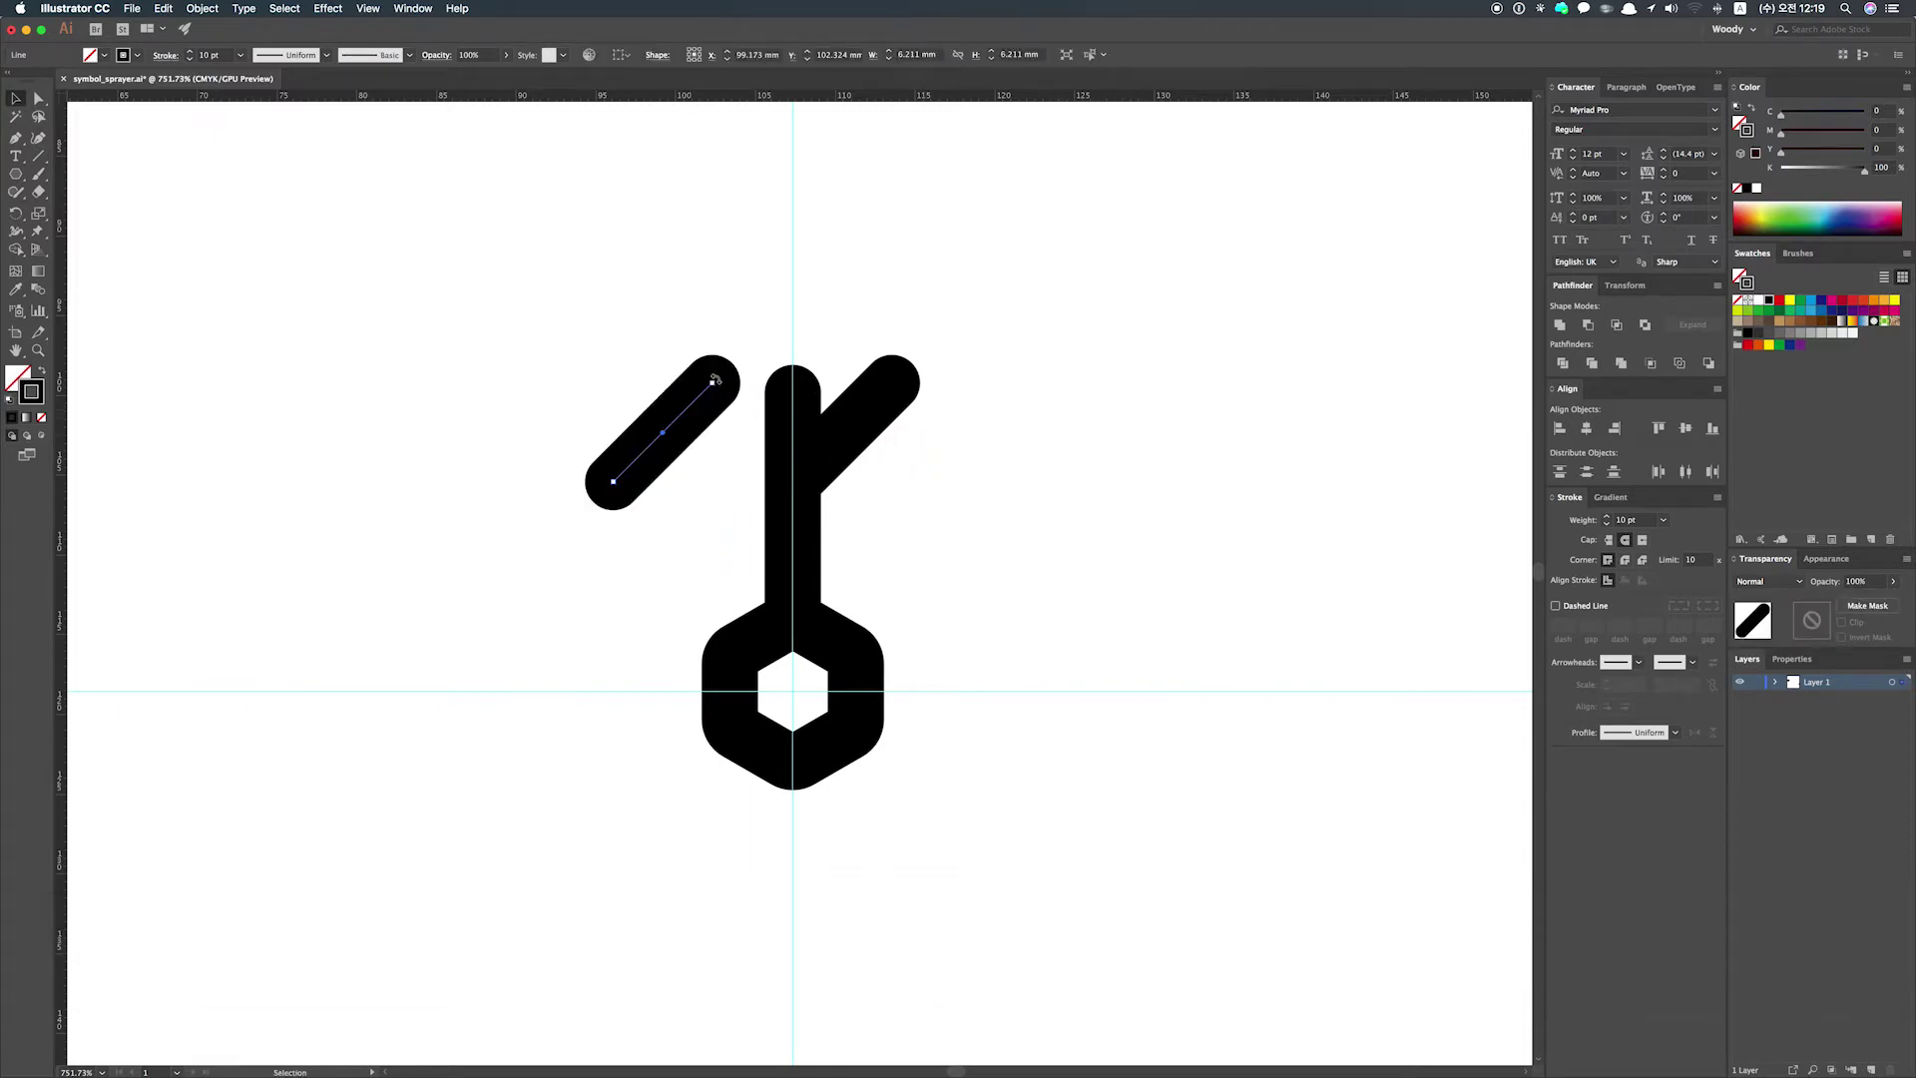
{"action": "key", "text": "shift"}
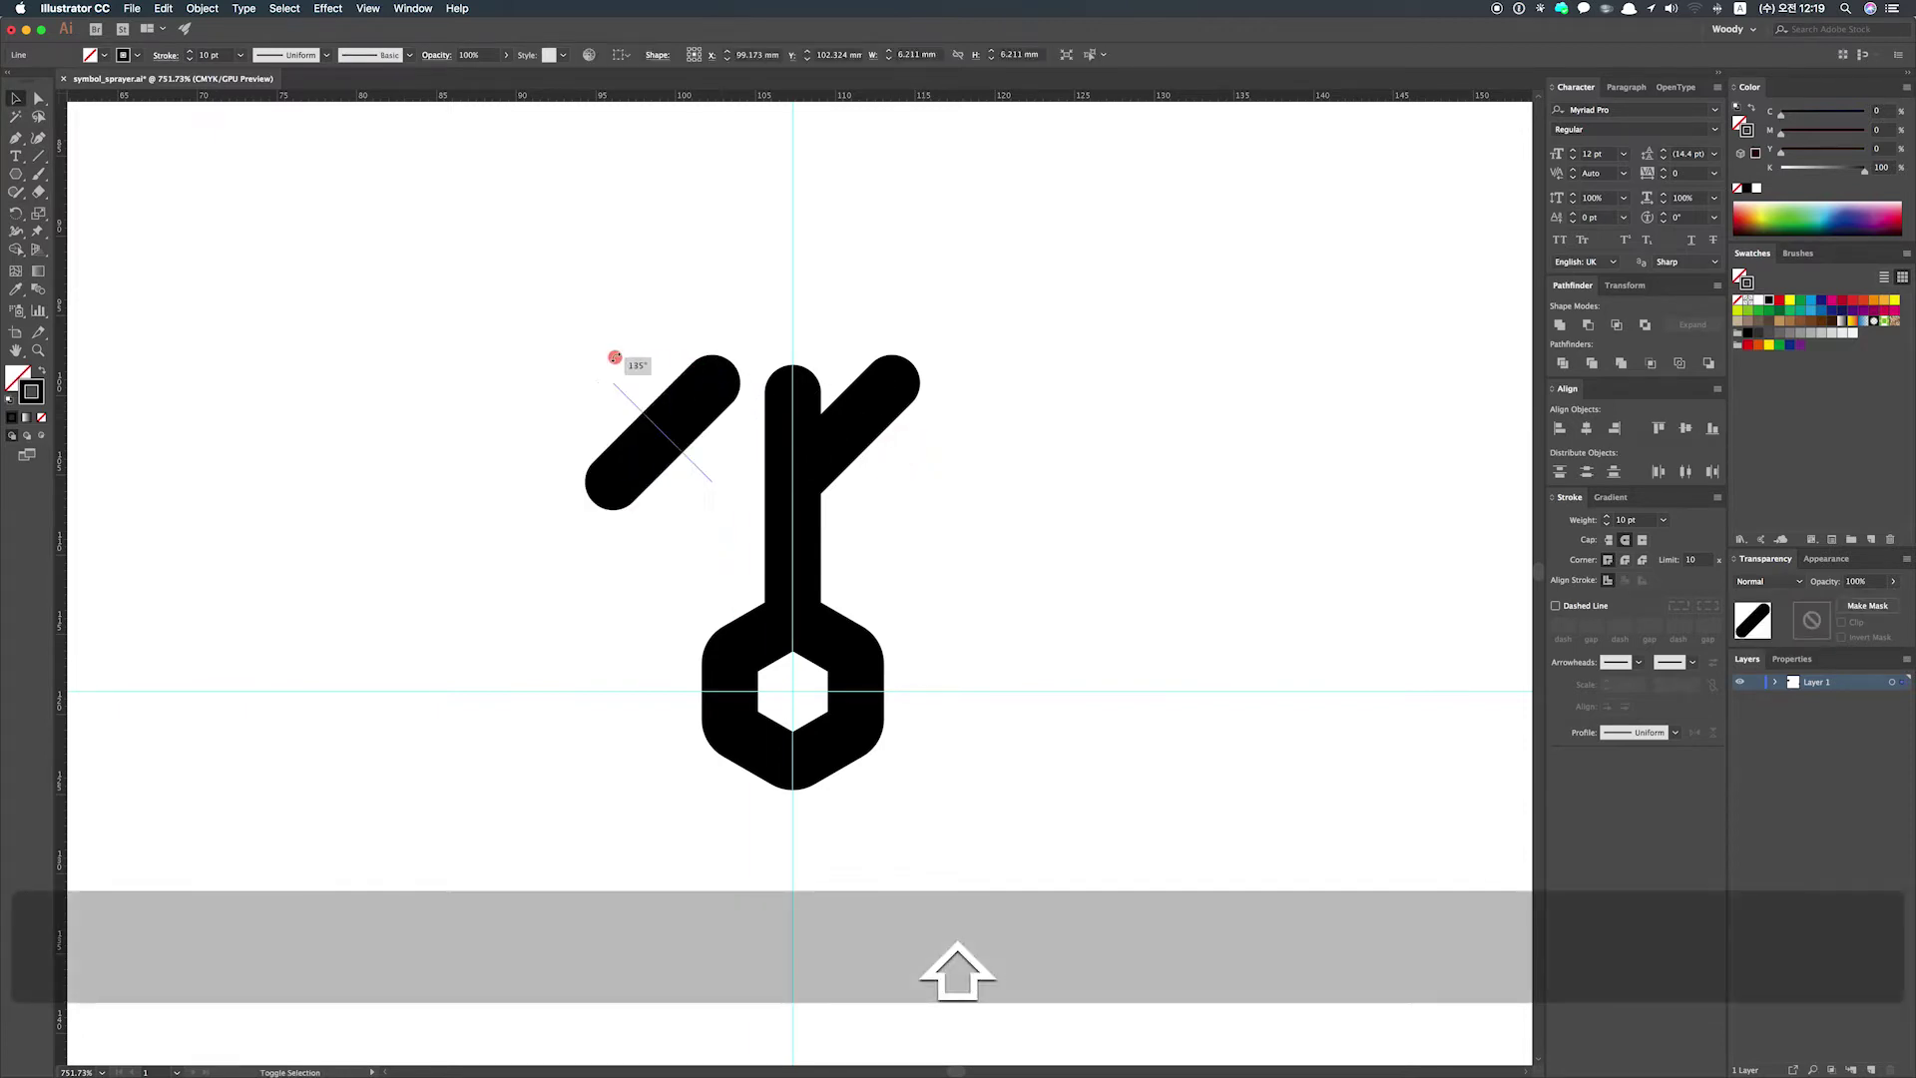
{"action": "left_click_drag", "start_coordinate": [615, 357], "coordinate": [617, 358]}
{"action": "key", "text": "shift"}
{"action": "left_click_drag", "start_coordinate": [708, 466], "coordinate": [781, 466]}
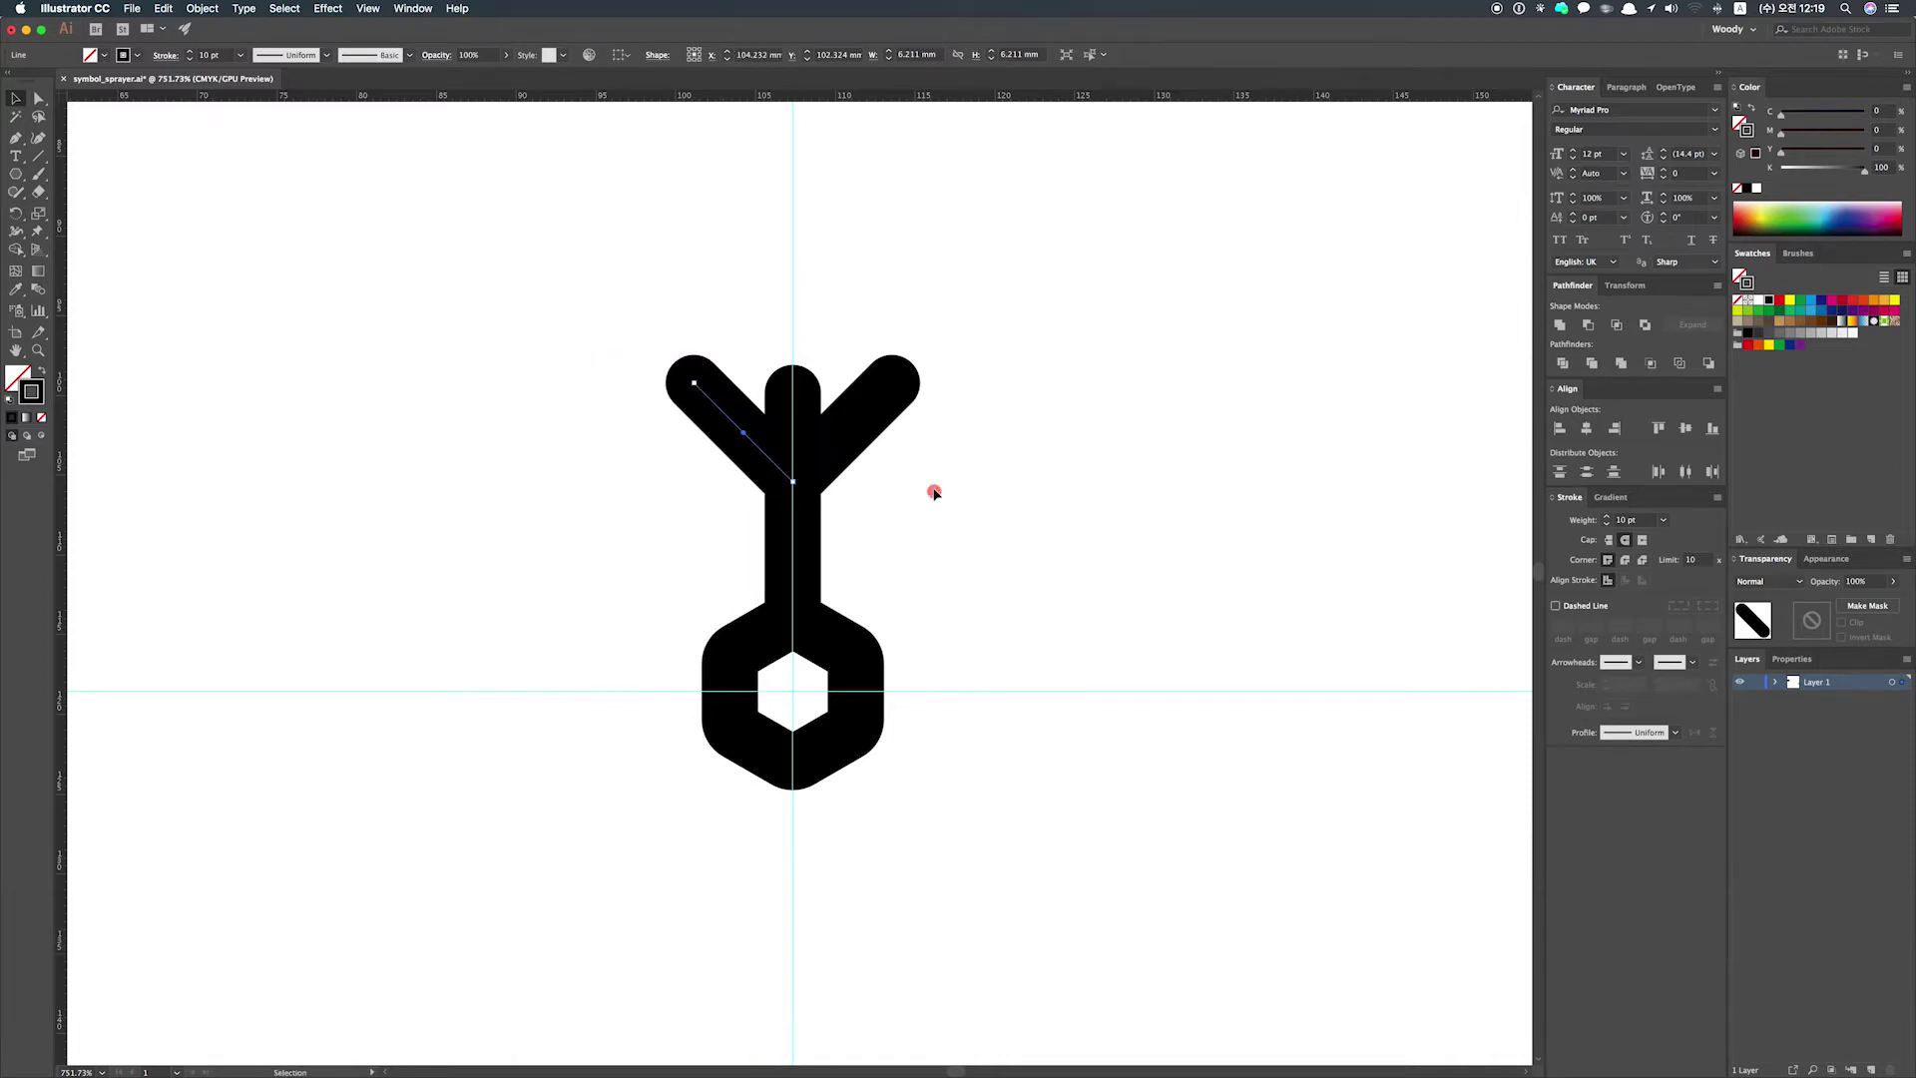
- Select both diagonal branches and nudge them down the stem so its rounded end rises above them
{"action": "left_click_drag", "start_coordinate": [874, 352], "coordinate": [873, 353]}
{"action": "key", "text": "shift"}
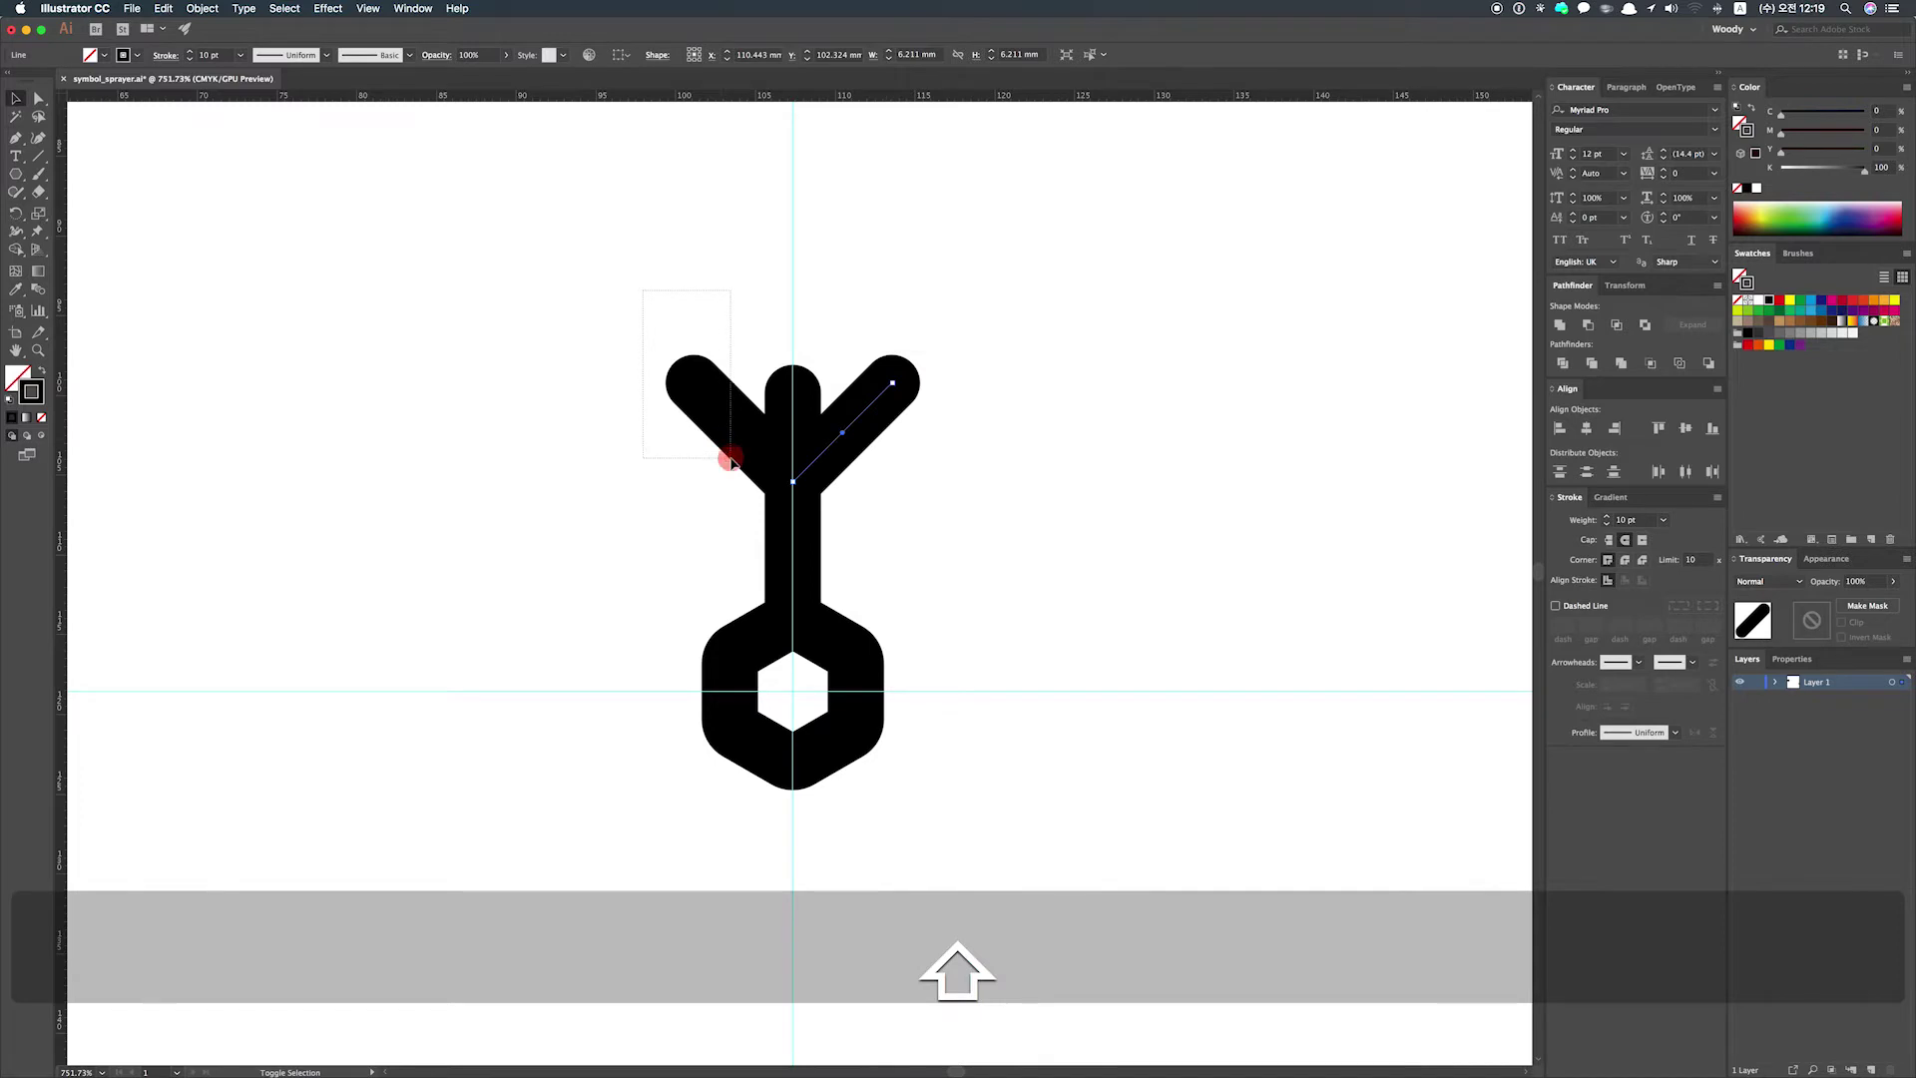
{"action": "left_click_drag", "start_coordinate": [732, 461], "coordinate": [732, 461]}
{"action": "key", "text": "Down"}
{"action": "key", "text": "Down"}
{"action": "key", "text": "Down"}
{"action": "key", "text": "Down"}
{"action": "key", "text": "Down"}
{"action": "key", "text": "Down"}
{"action": "key", "text": "Down"}
{"action": "key", "text": "Down"}
{"action": "key", "text": "Down"}
{"action": "left_click", "coordinate": [1139, 544]}
{"action": "key", "text": "super+0"}
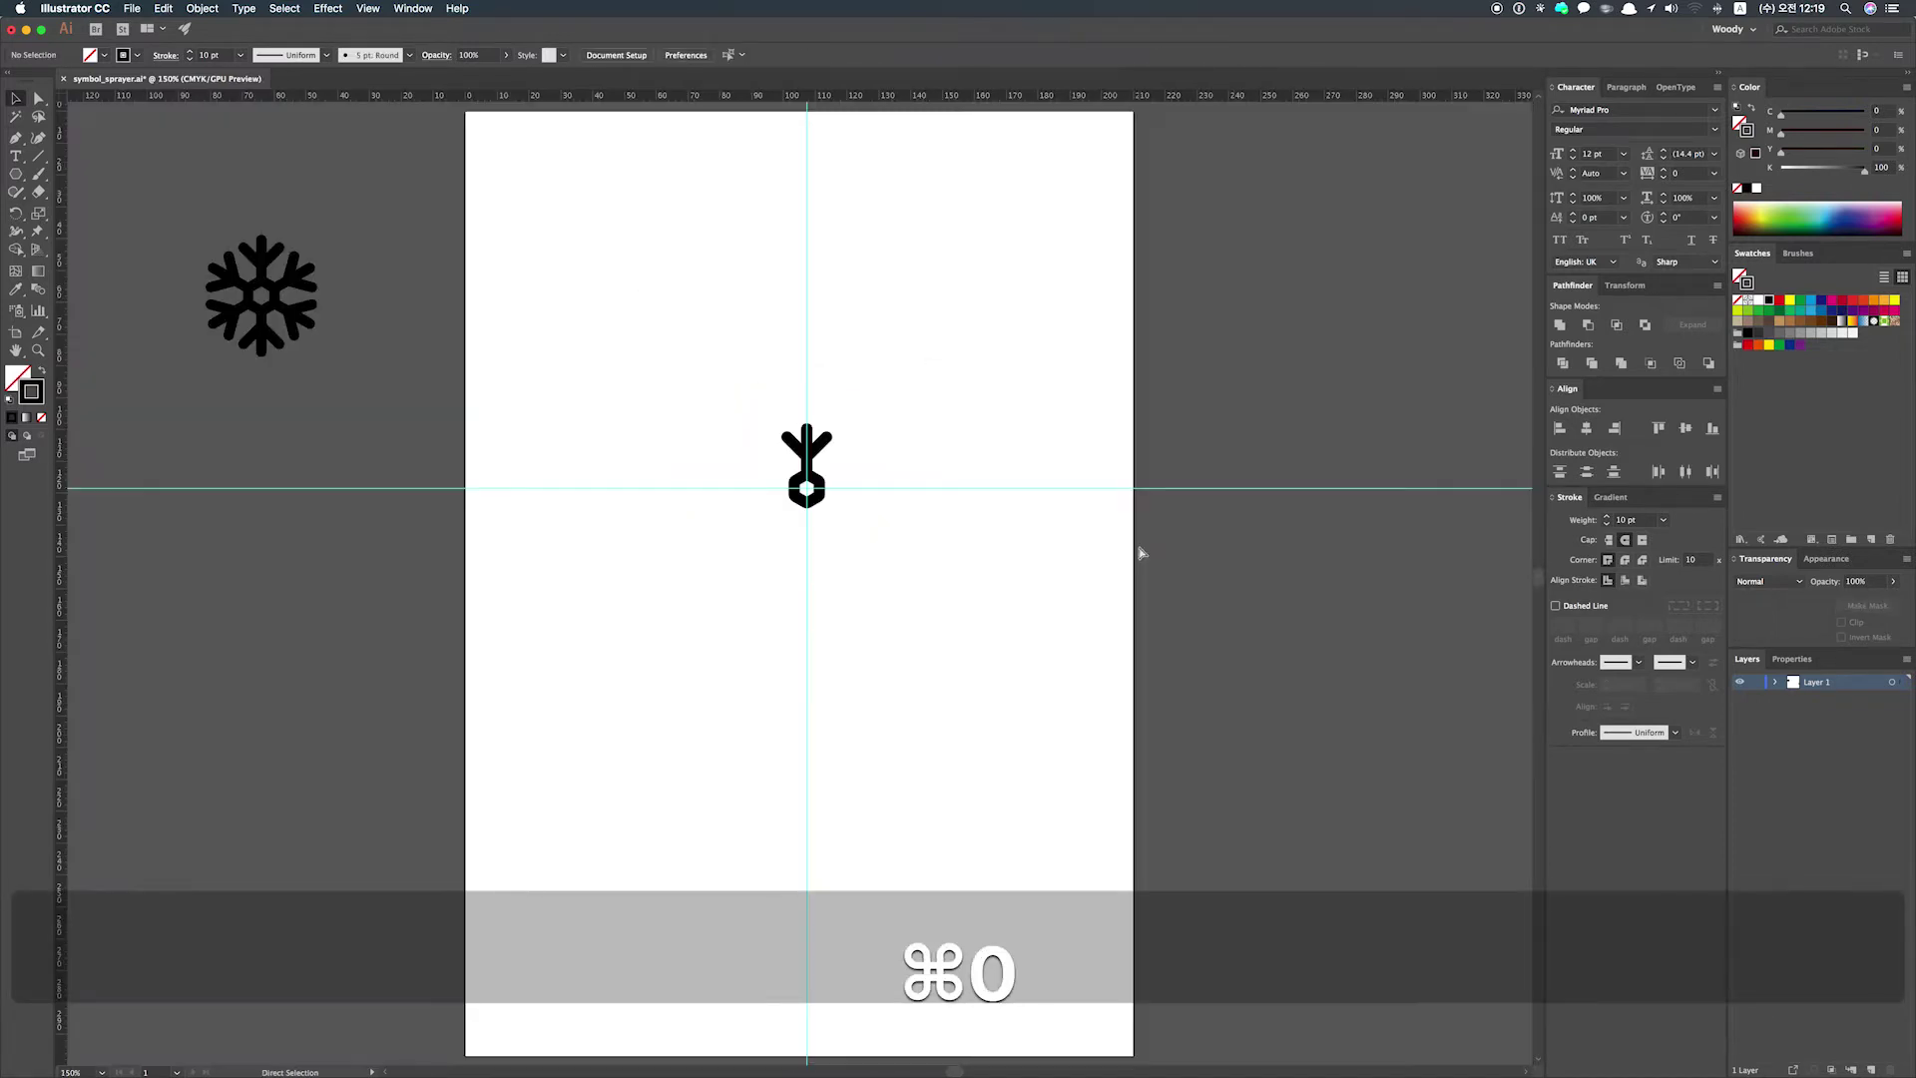
- Group the stem and its two diagonal branches into one arm and activate the Rotate tool for it
{"action": "left_click_drag", "start_coordinate": [894, 394], "coordinate": [748, 552]}
{"action": "left_click", "coordinate": [748, 552]}
{"action": "key", "text": "super+space"}
{"action": "left_click_drag", "start_coordinate": [612, 360], "coordinate": [959, 582]}
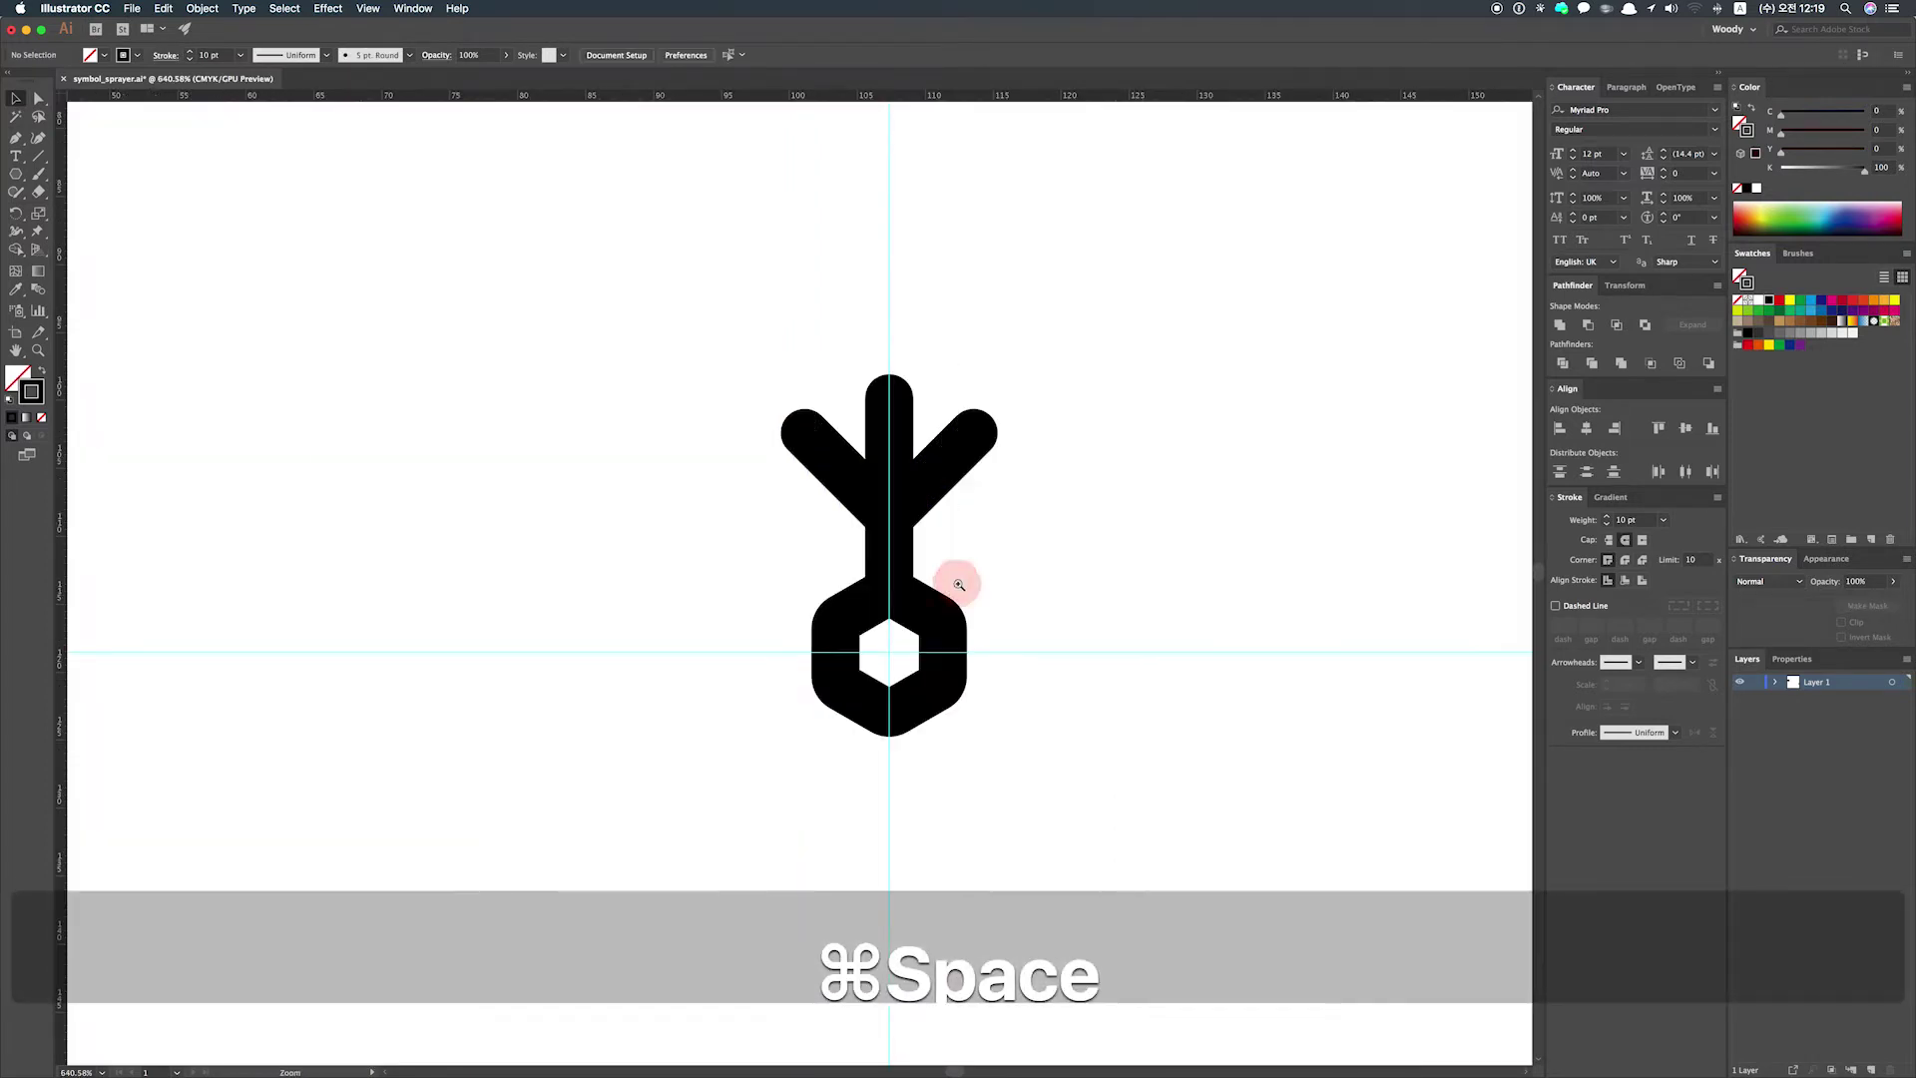
{"action": "left_click_drag", "start_coordinate": [1041, 383], "coordinate": [770, 534]}
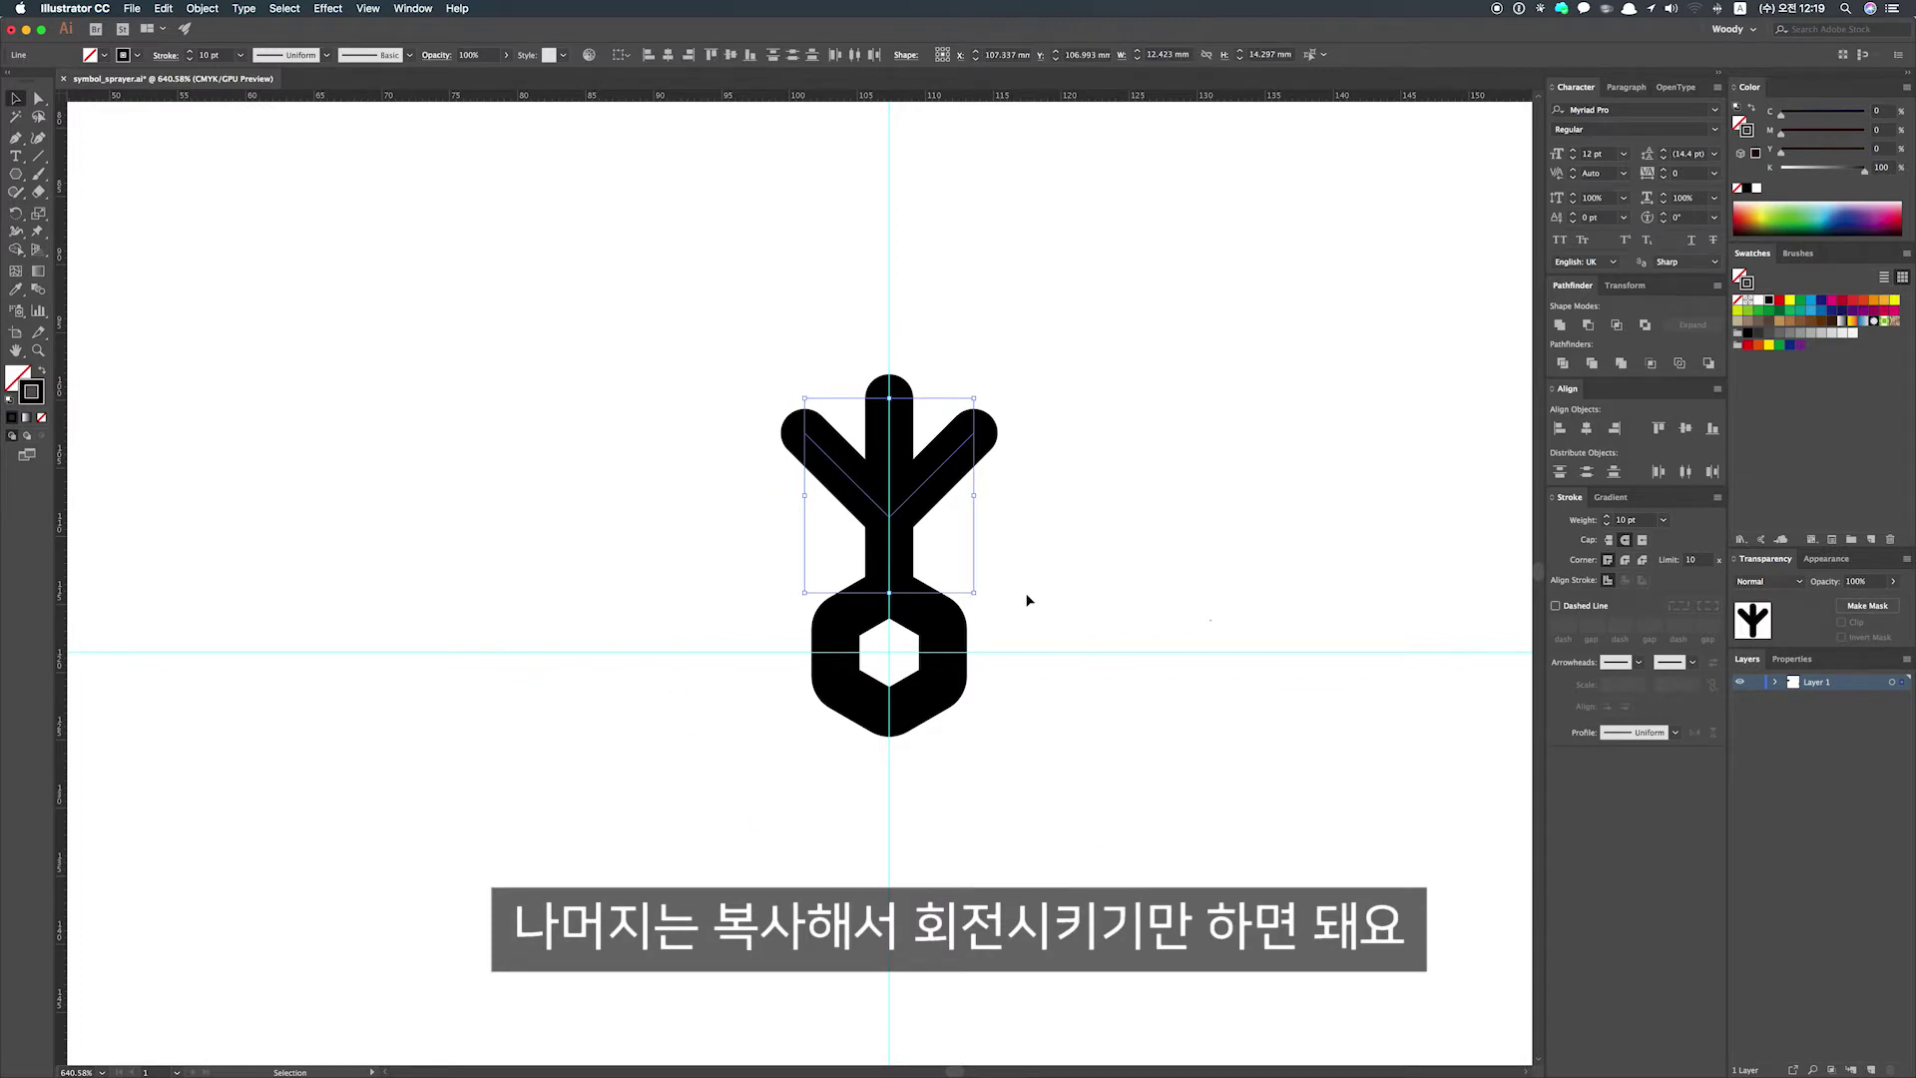
{"action": "left_click_drag", "start_coordinate": [1102, 333], "coordinate": [750, 536]}
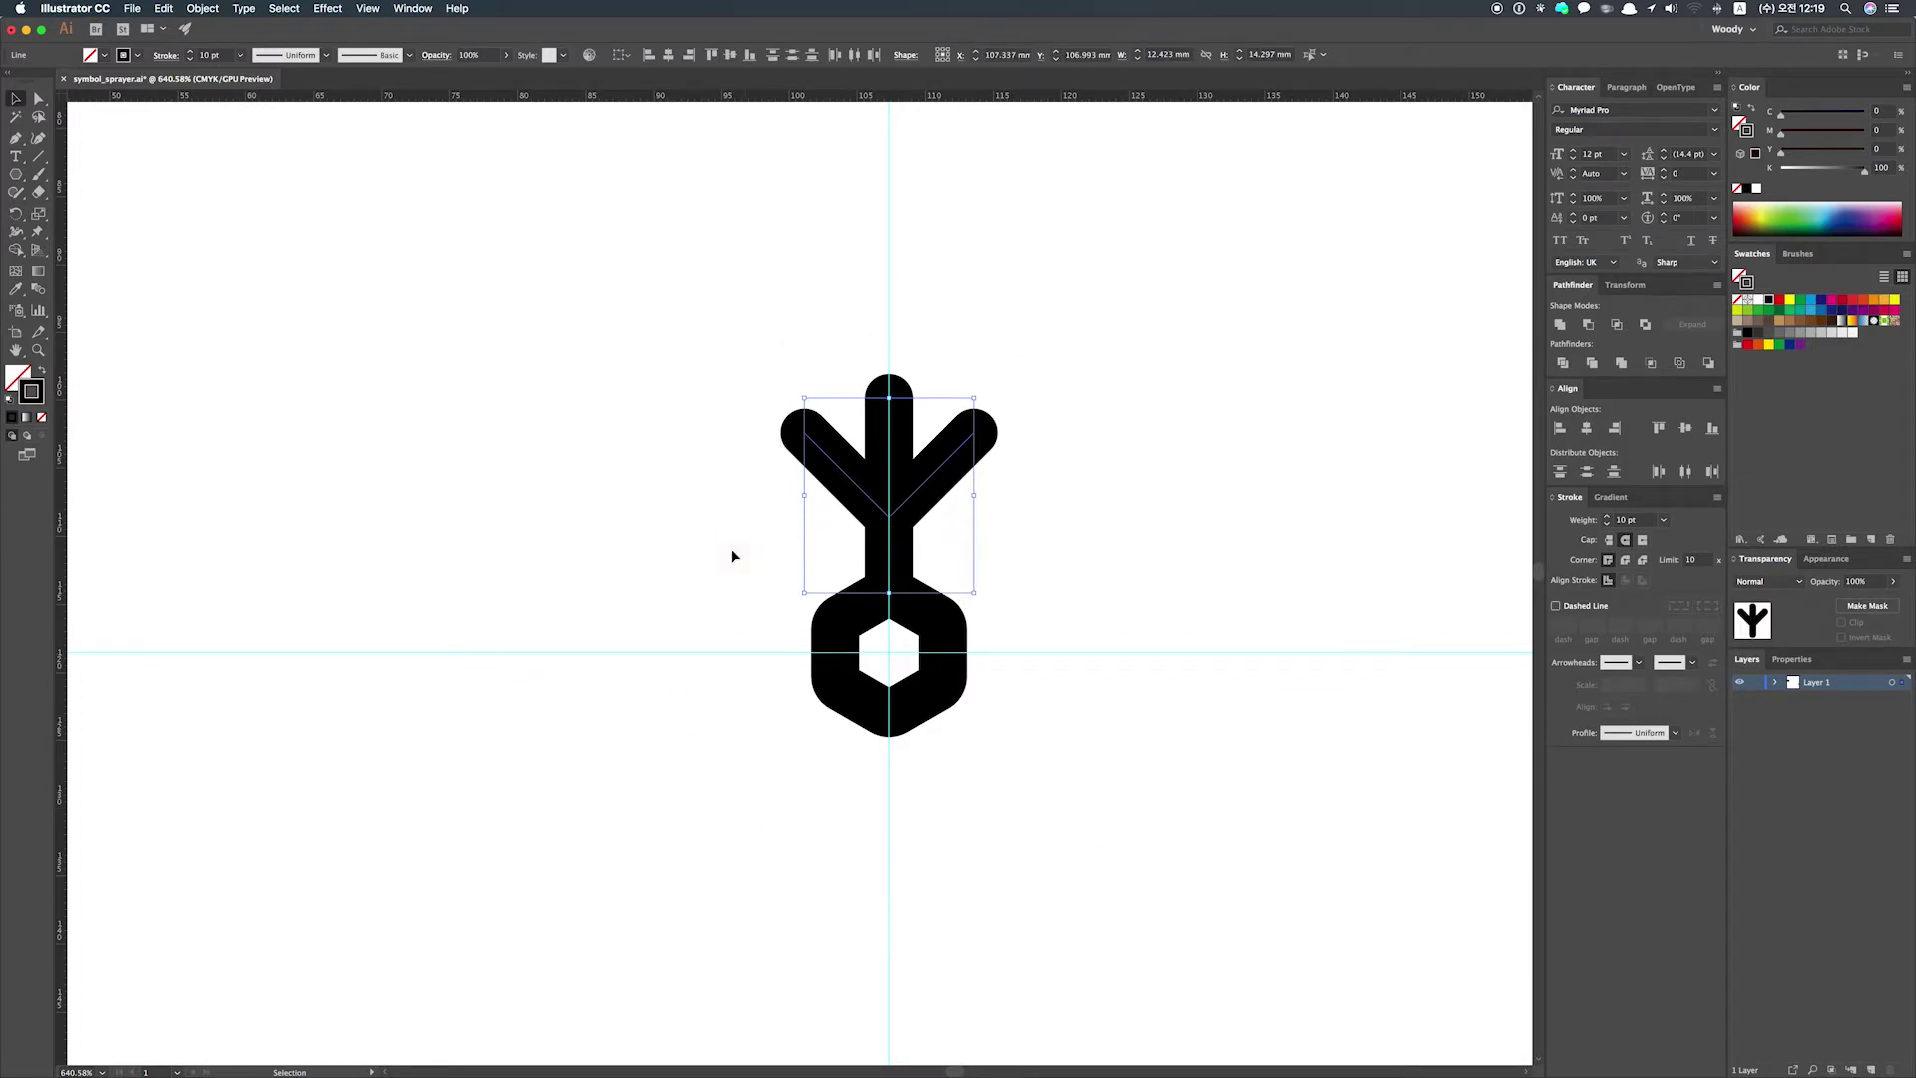
{"action": "key", "text": "super+g"}
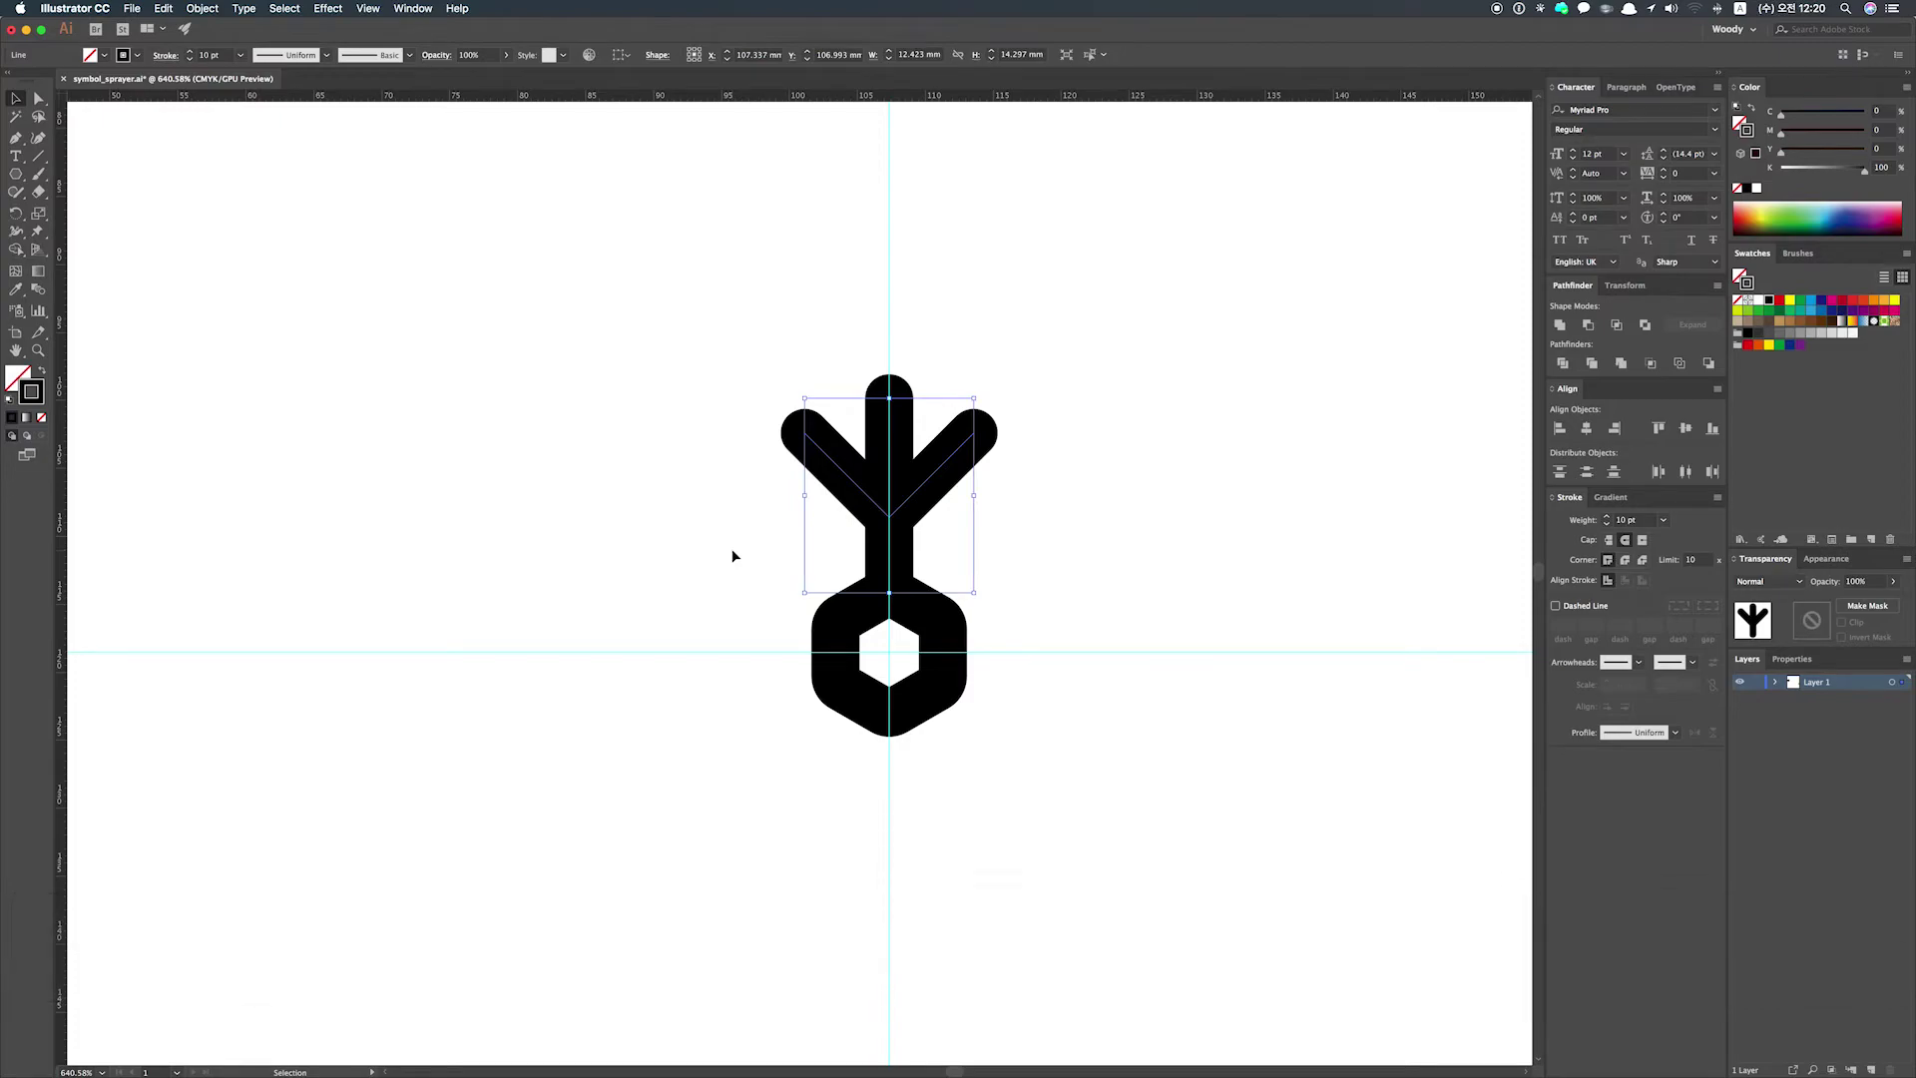
{"action": "scroll", "coordinate": [715, 567], "scroll_direction": "right", "scroll_amount": 2}
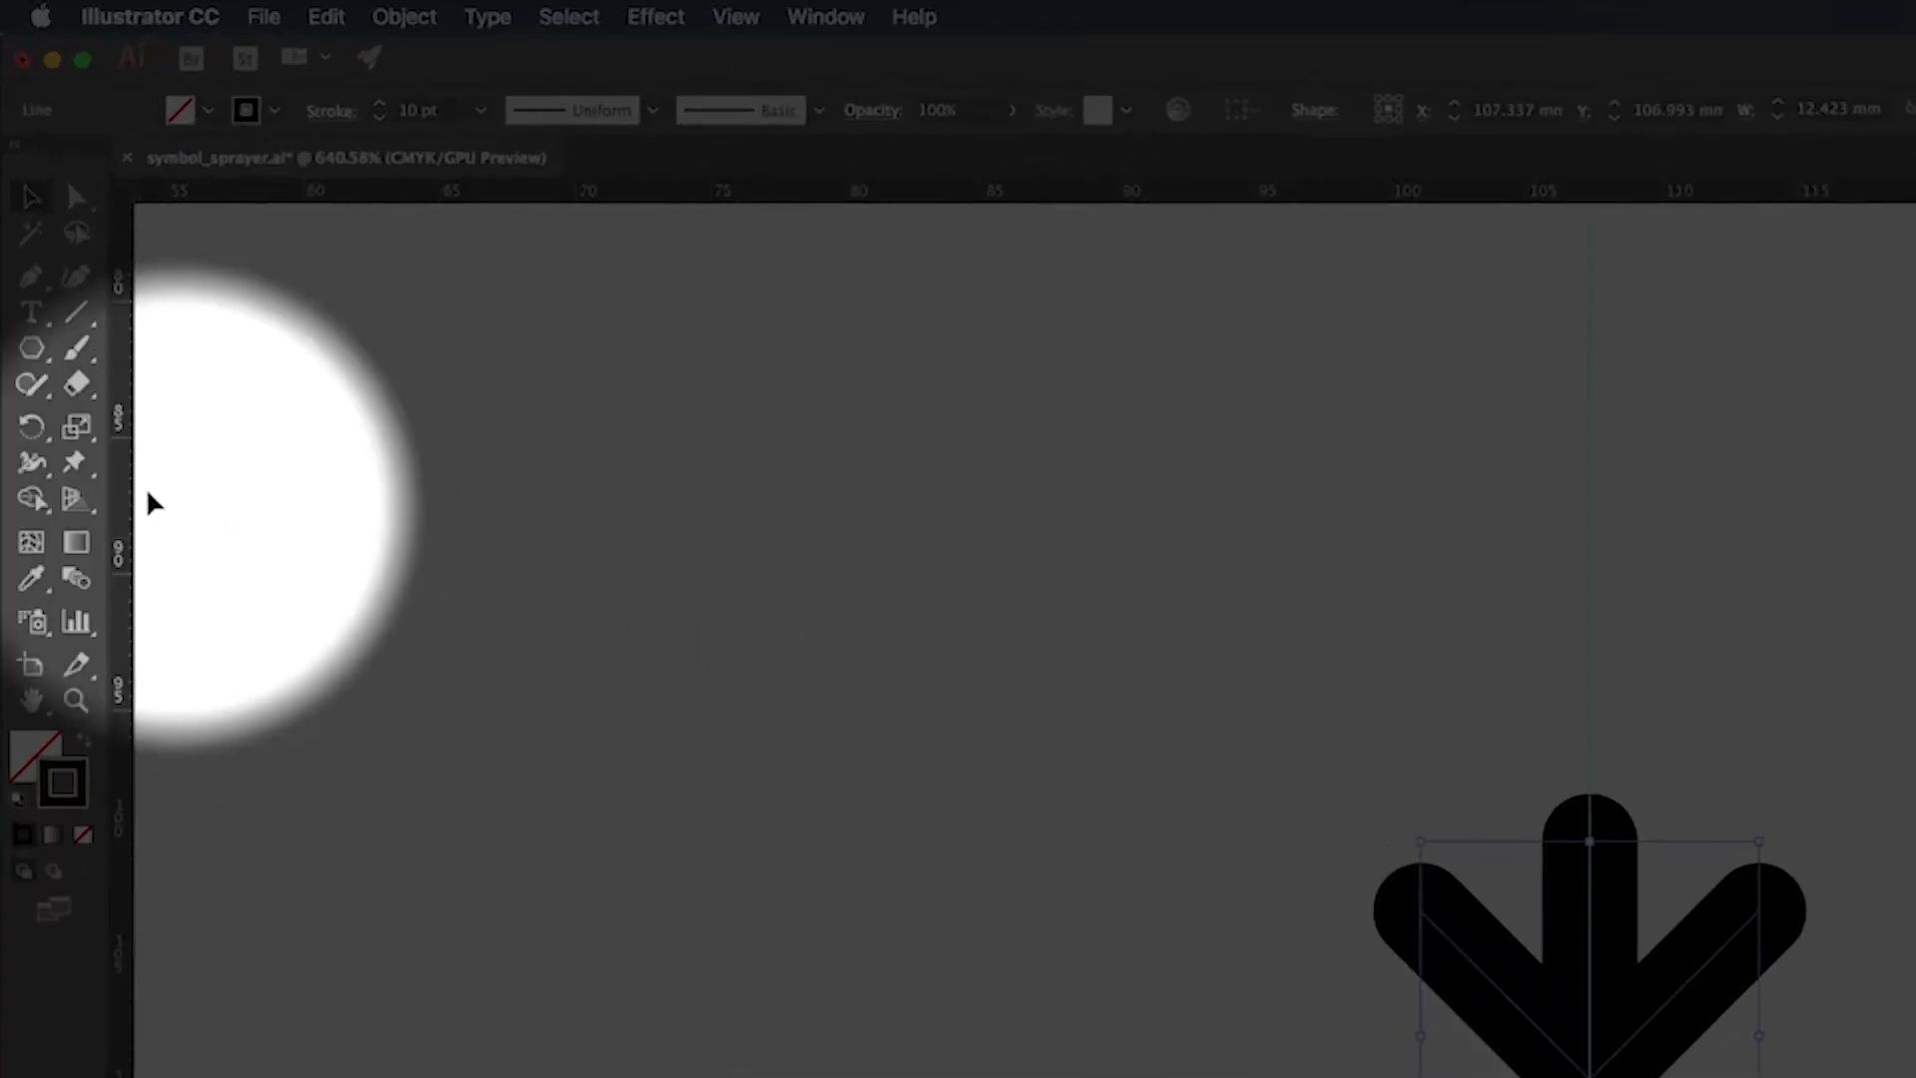
{"action": "left_click", "coordinate": [35, 429]}
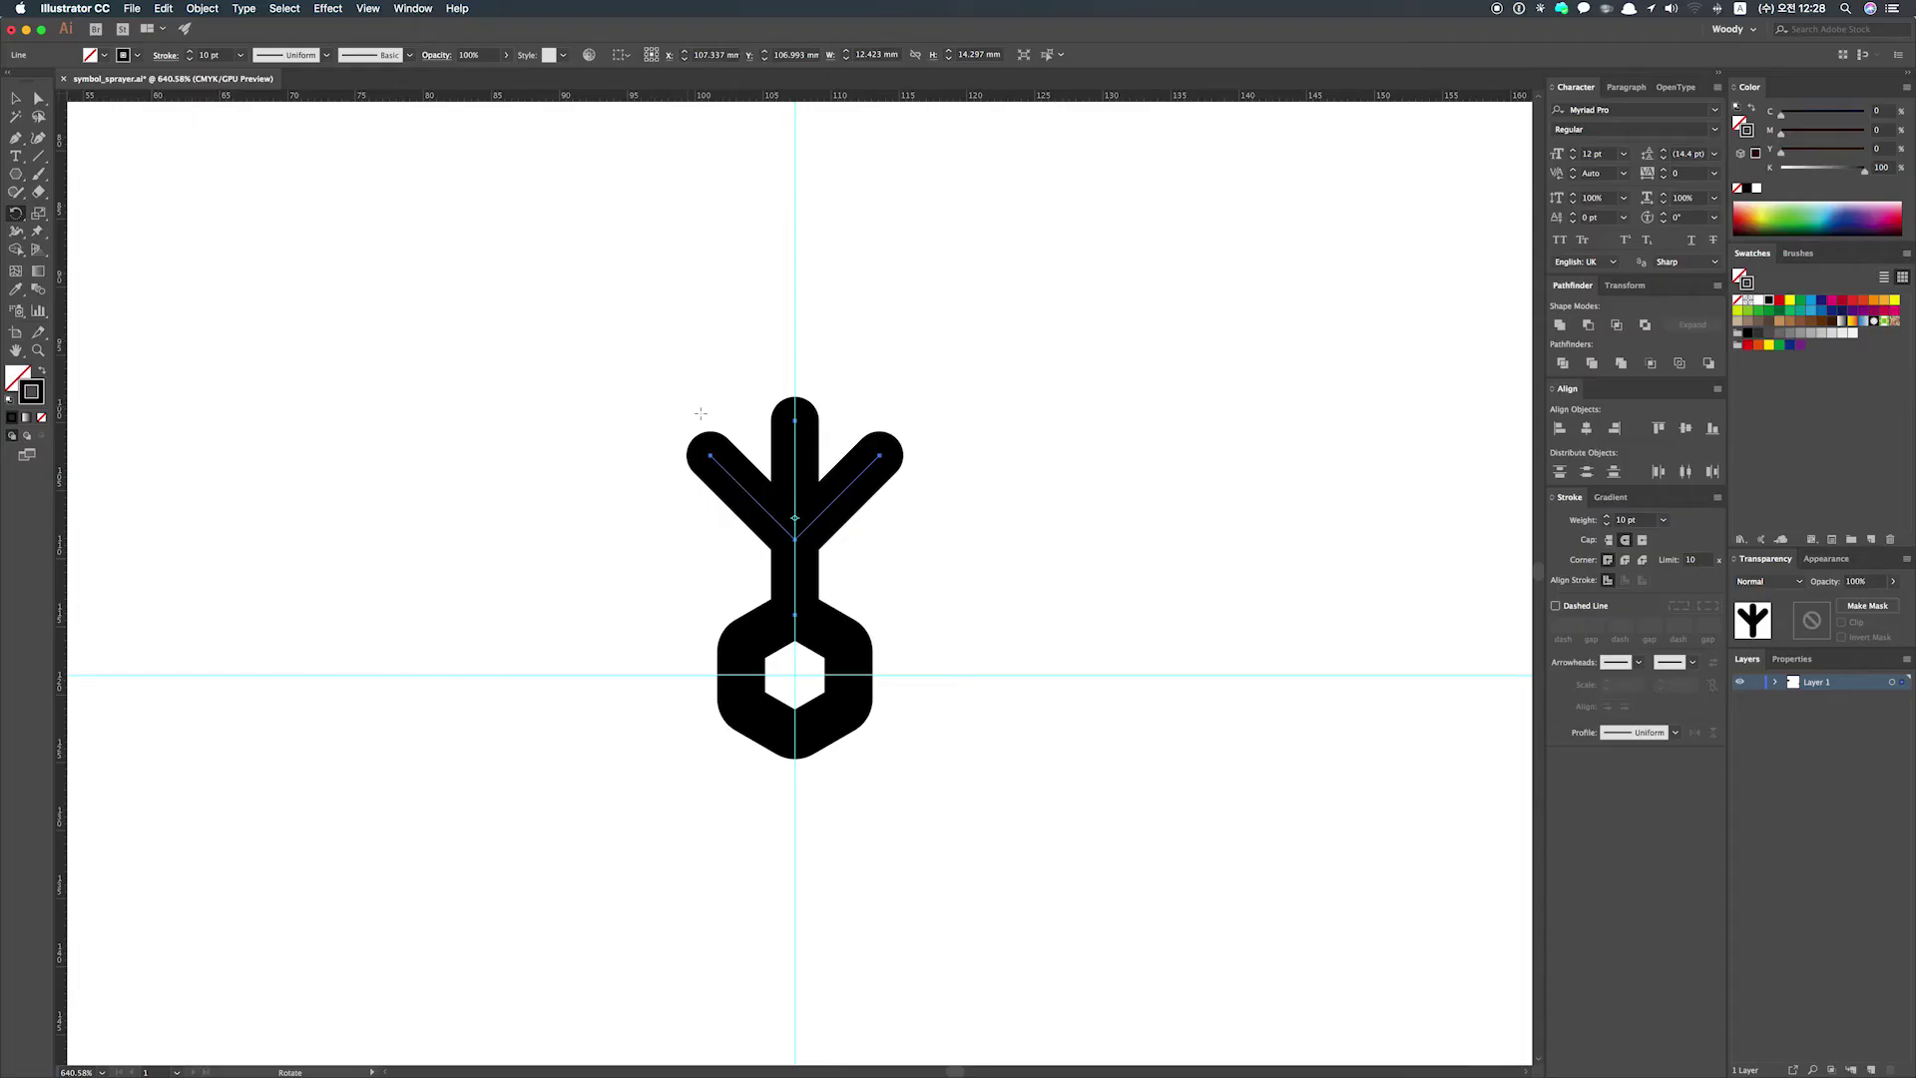
- Try rotating the grouped arm freely around different pivot points and undo the rotations
{"action": "left_click_drag", "start_coordinate": [701, 412], "coordinate": [929, 671]}
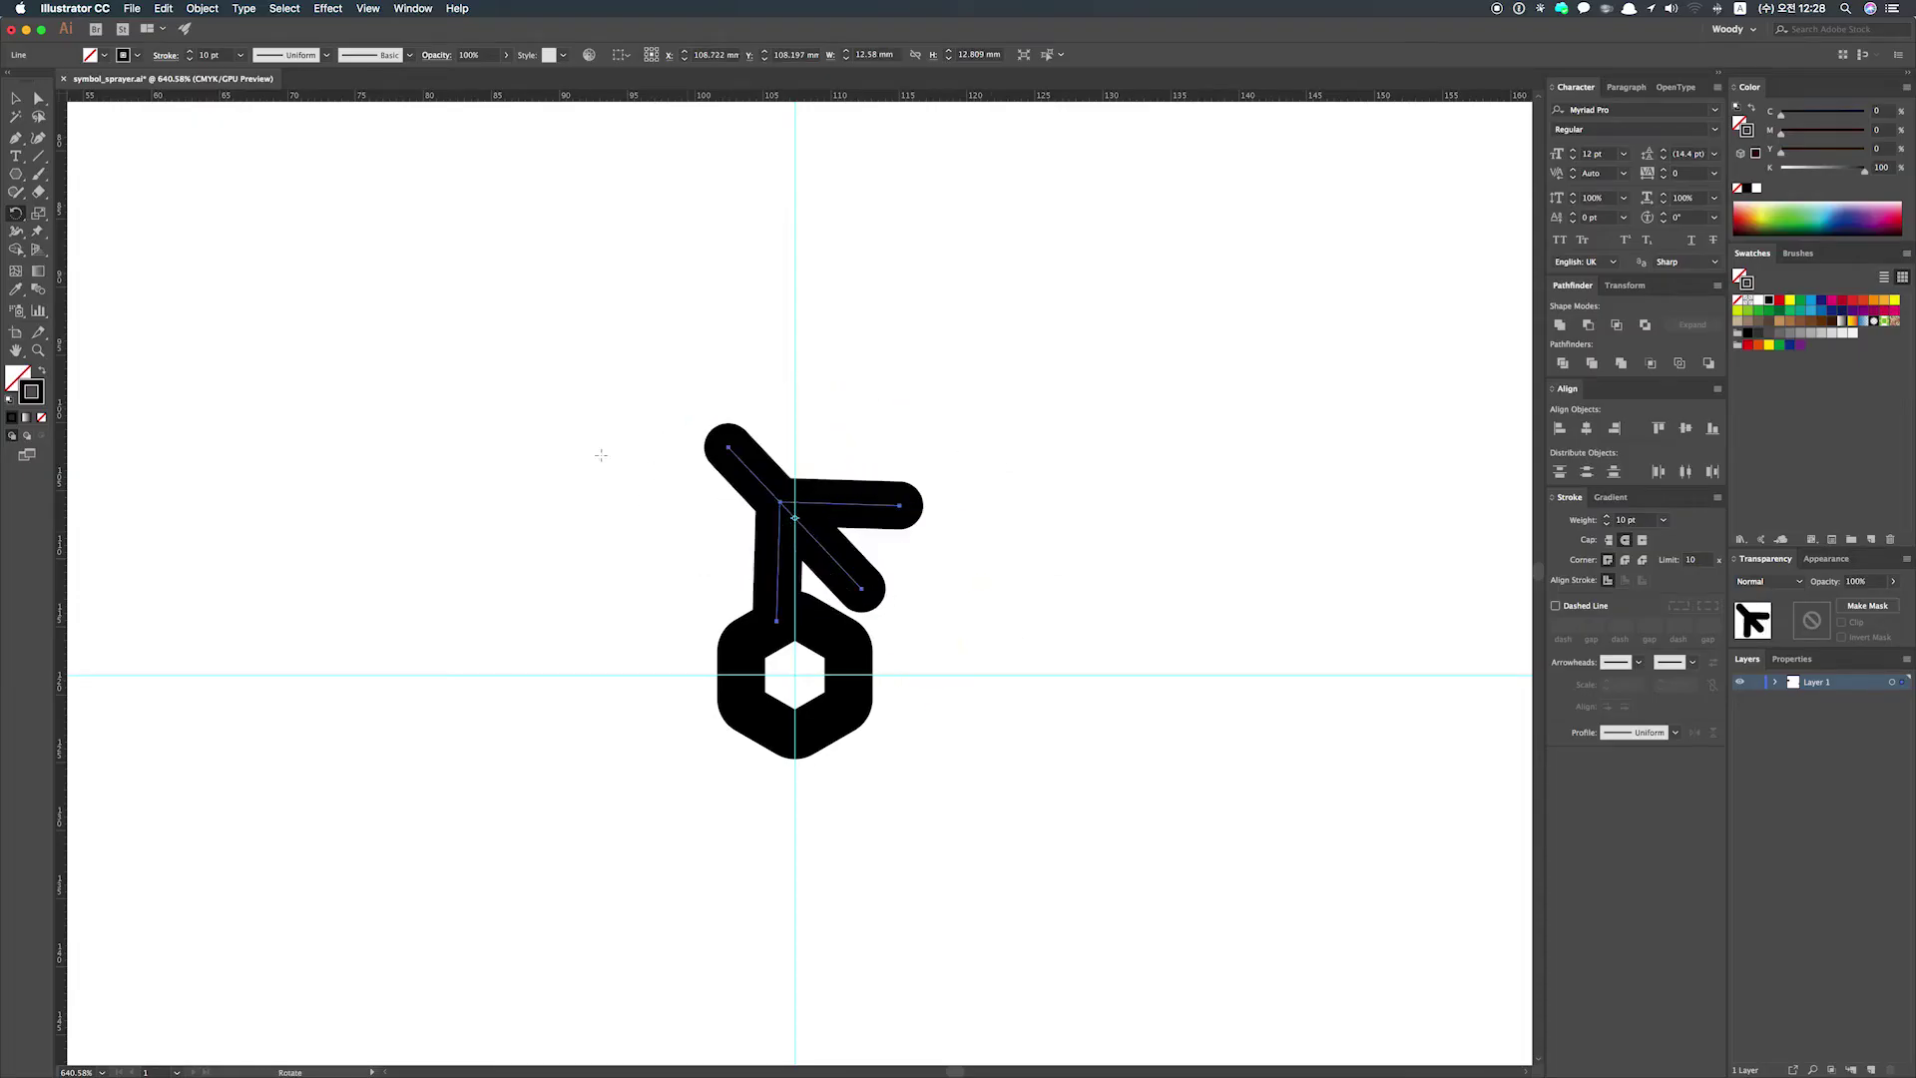
{"action": "key", "text": "super+z"}
{"action": "key", "text": "super+z"}
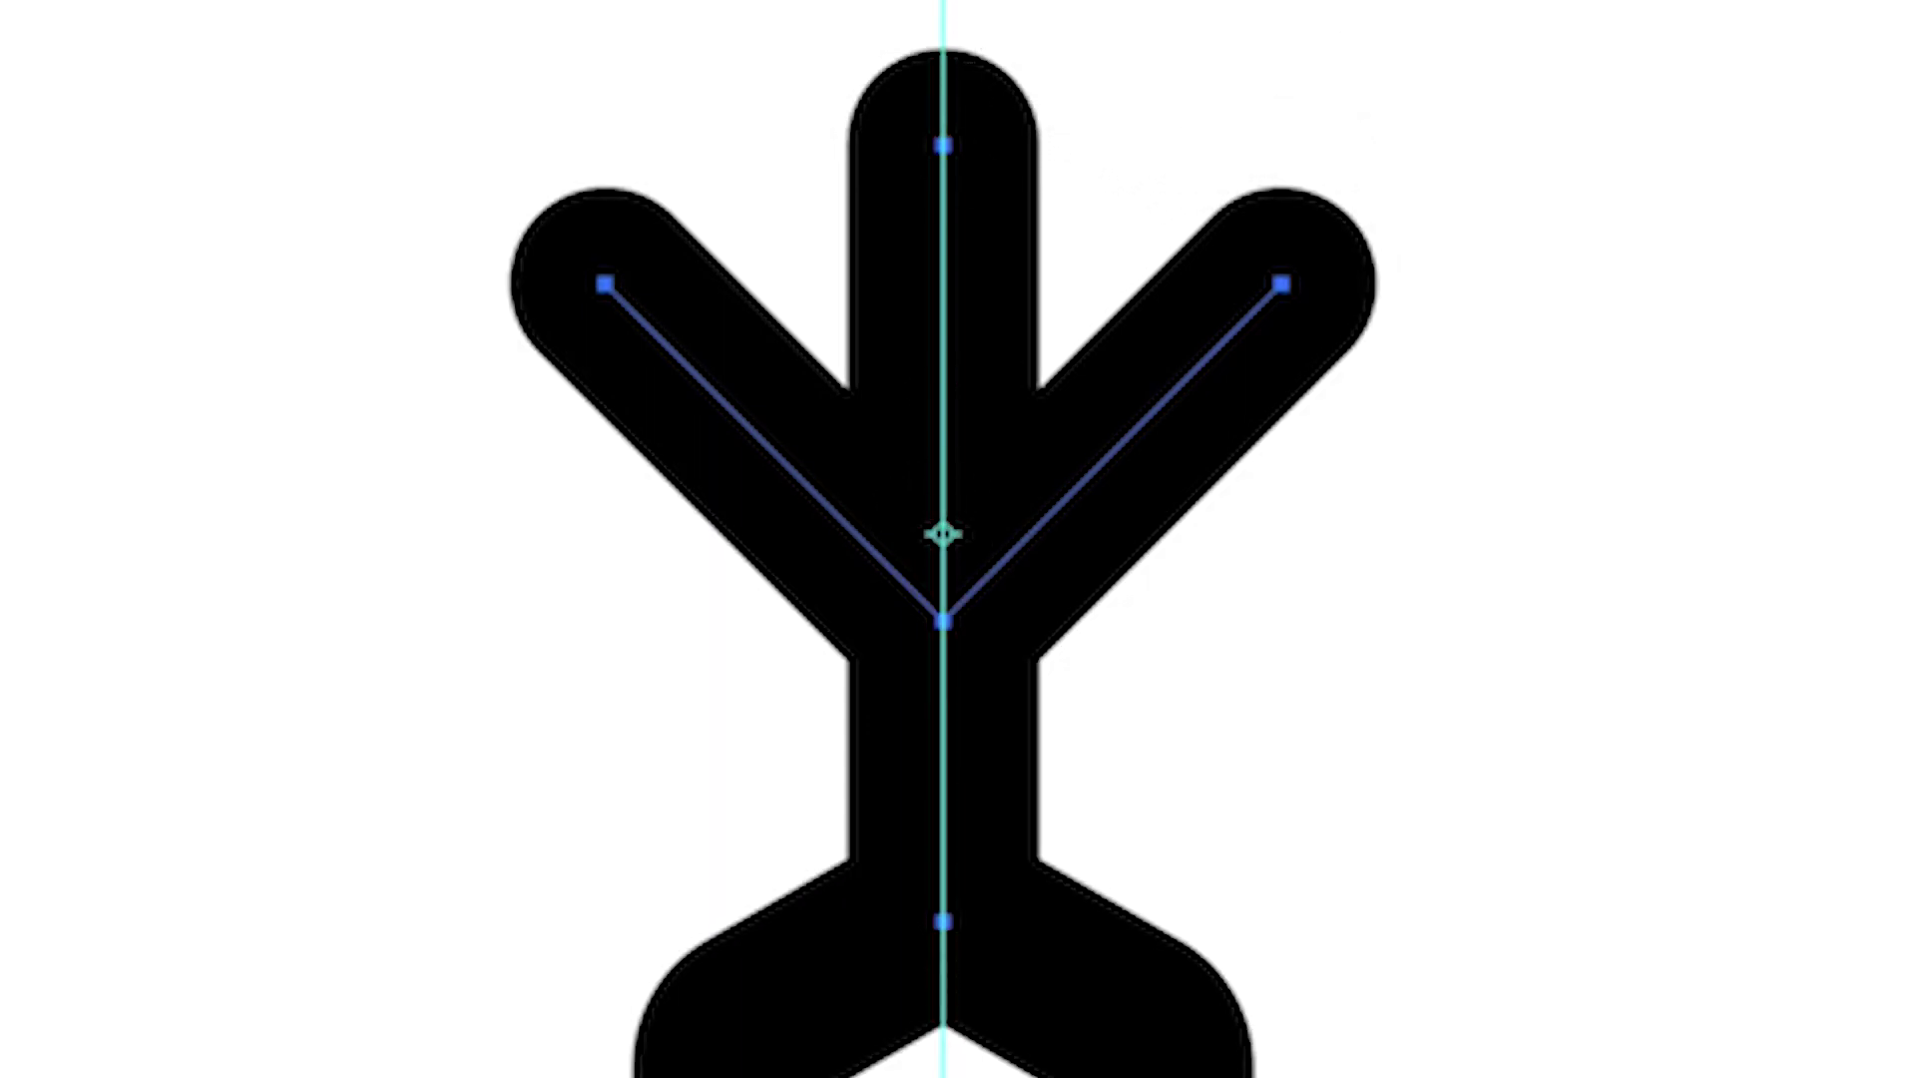
{"action": "left_click_drag", "start_coordinate": [878, 30], "coordinate": [535, 76]}
{"action": "key", "text": "super+z"}
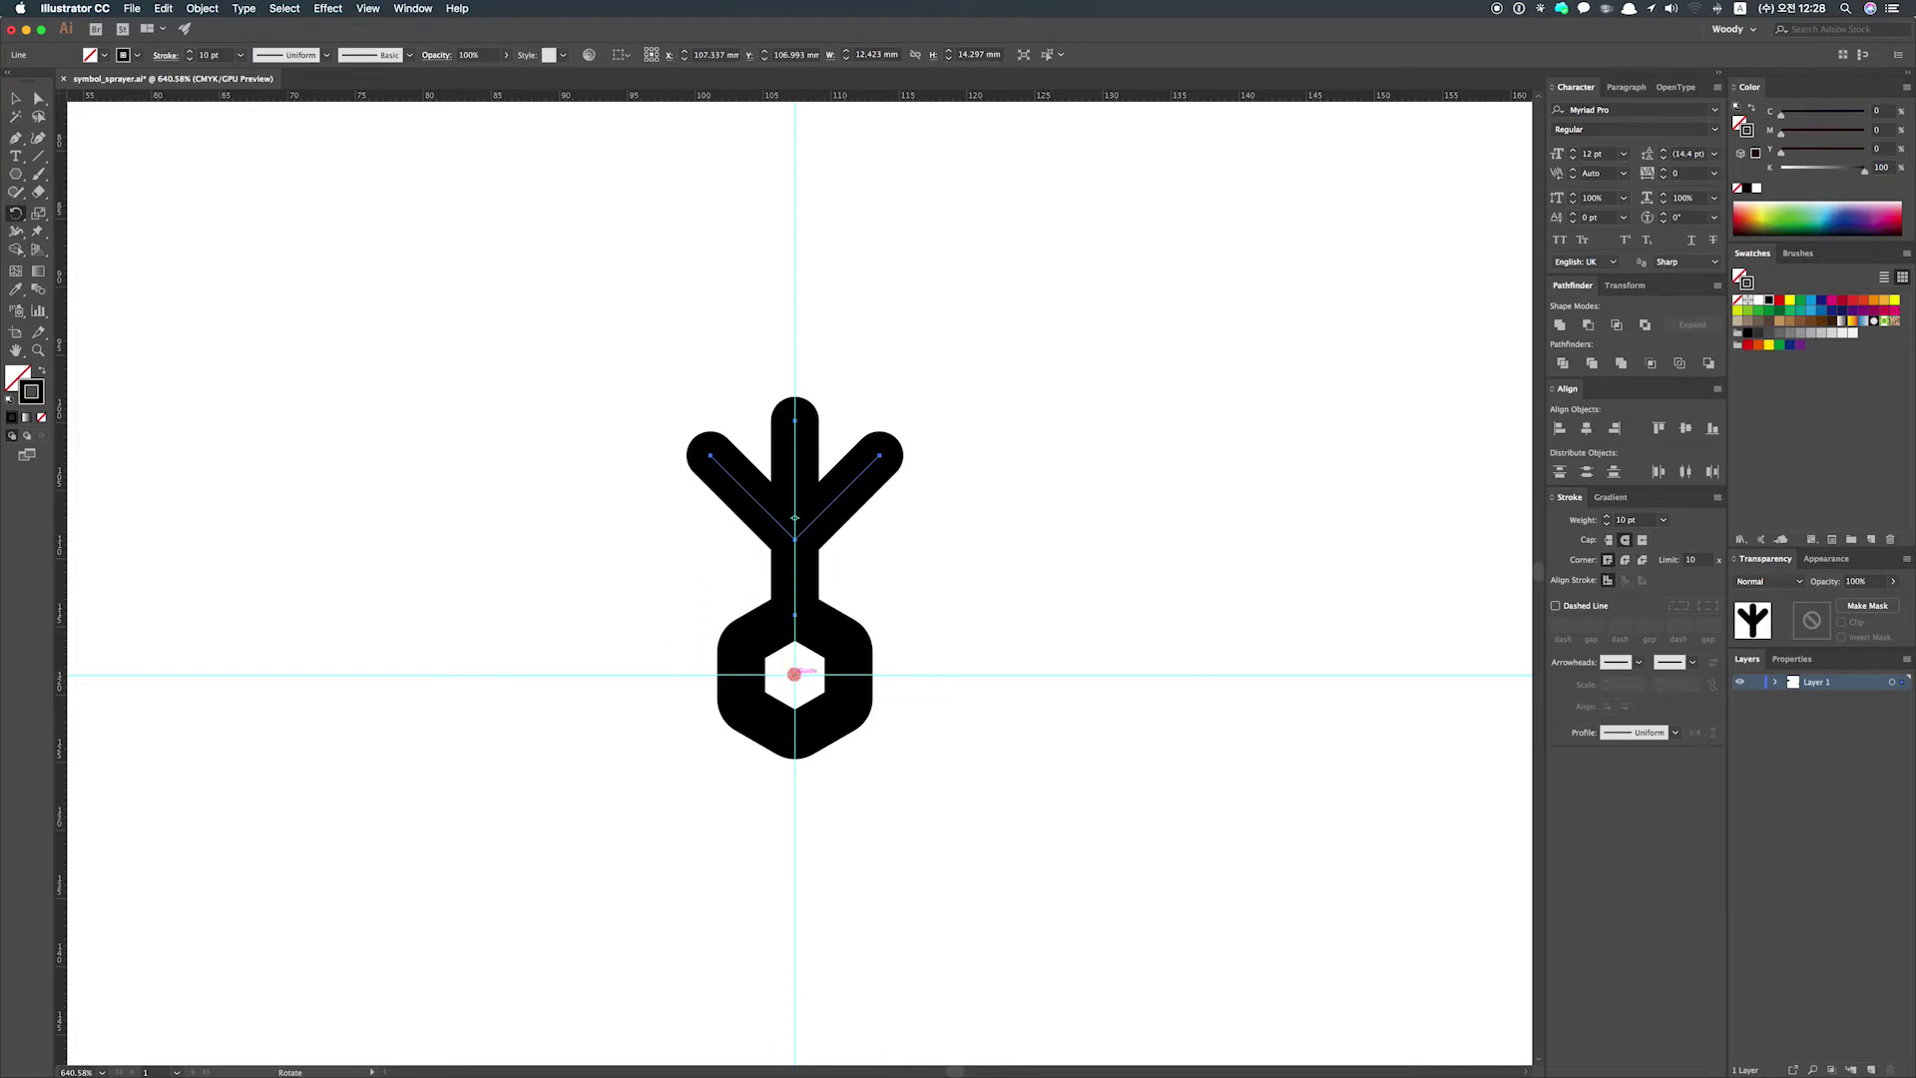
{"action": "left_click_drag", "start_coordinate": [790, 397], "coordinate": [984, 519]}
{"action": "key", "text": "cmd+h"}
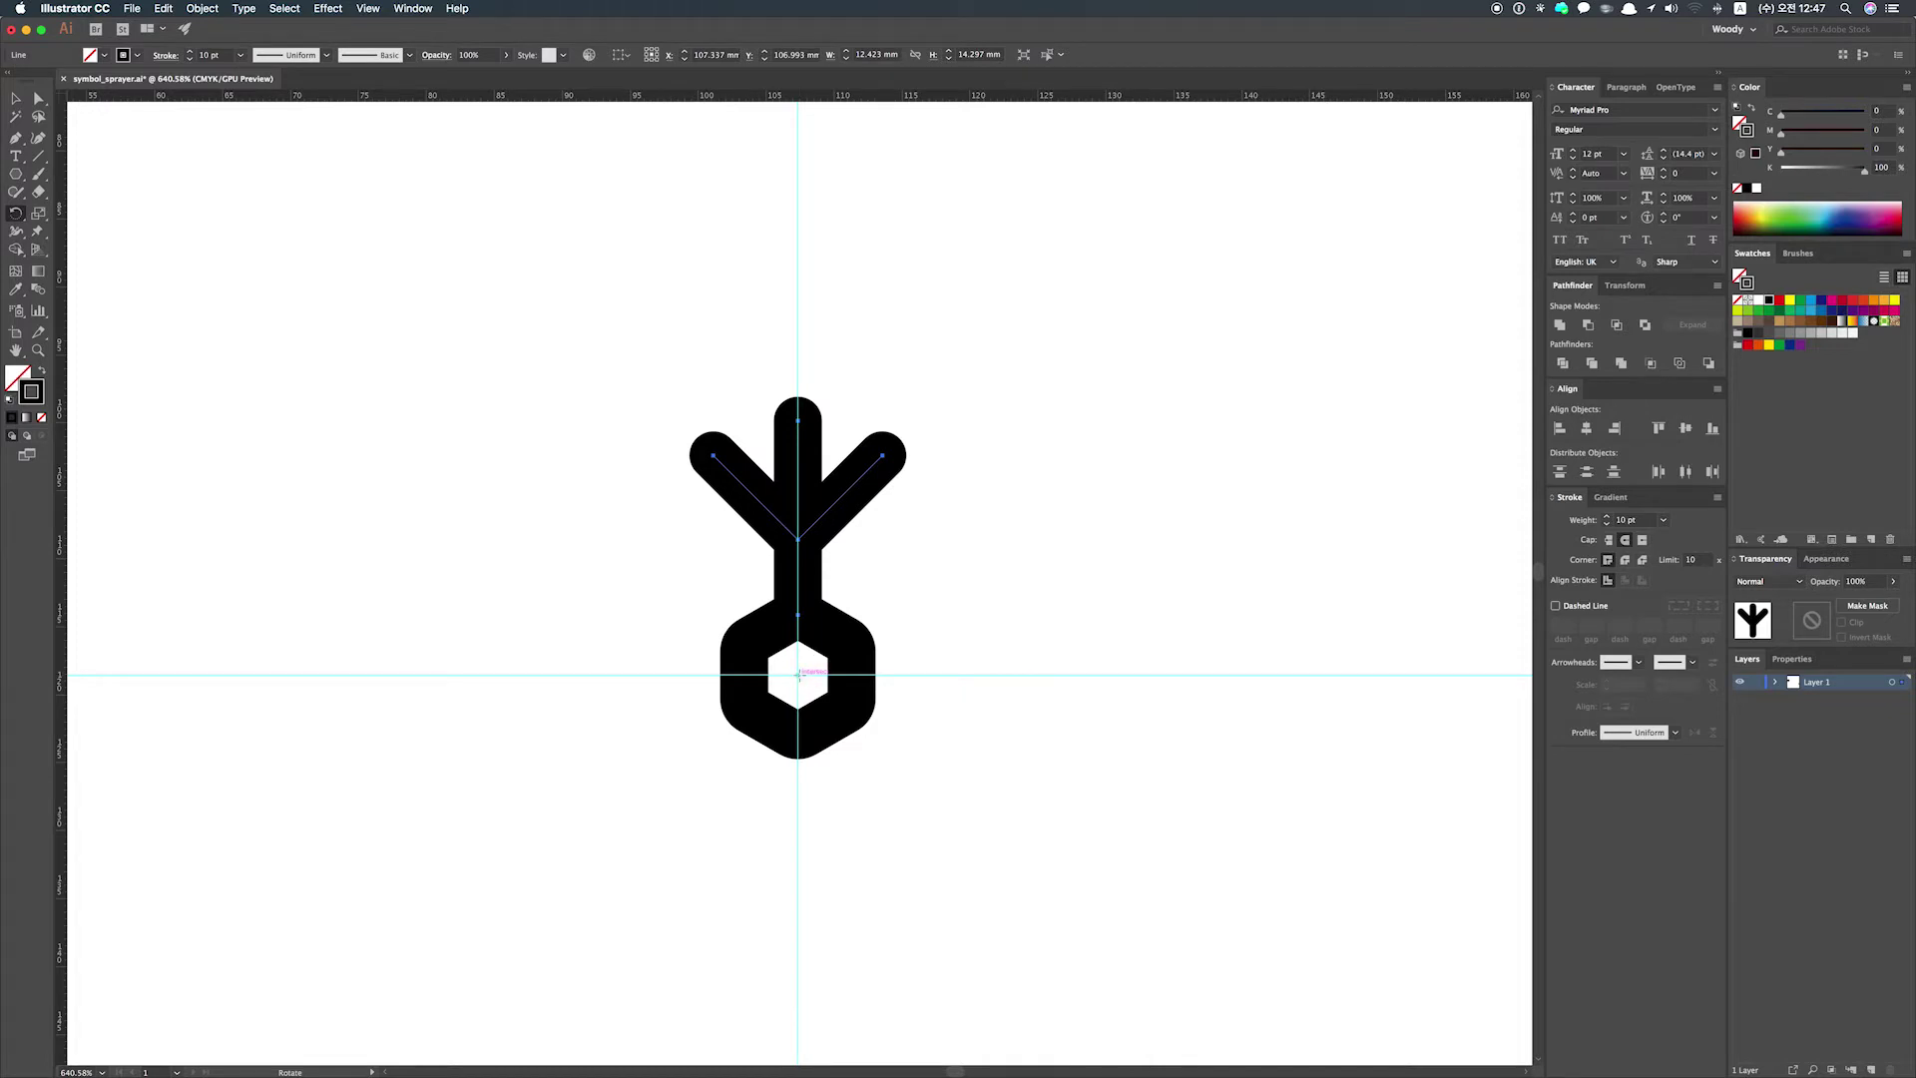
- Create a copy of the arm rotated 60° about the hexagon's centre
{"action": "key", "text": "alt"}
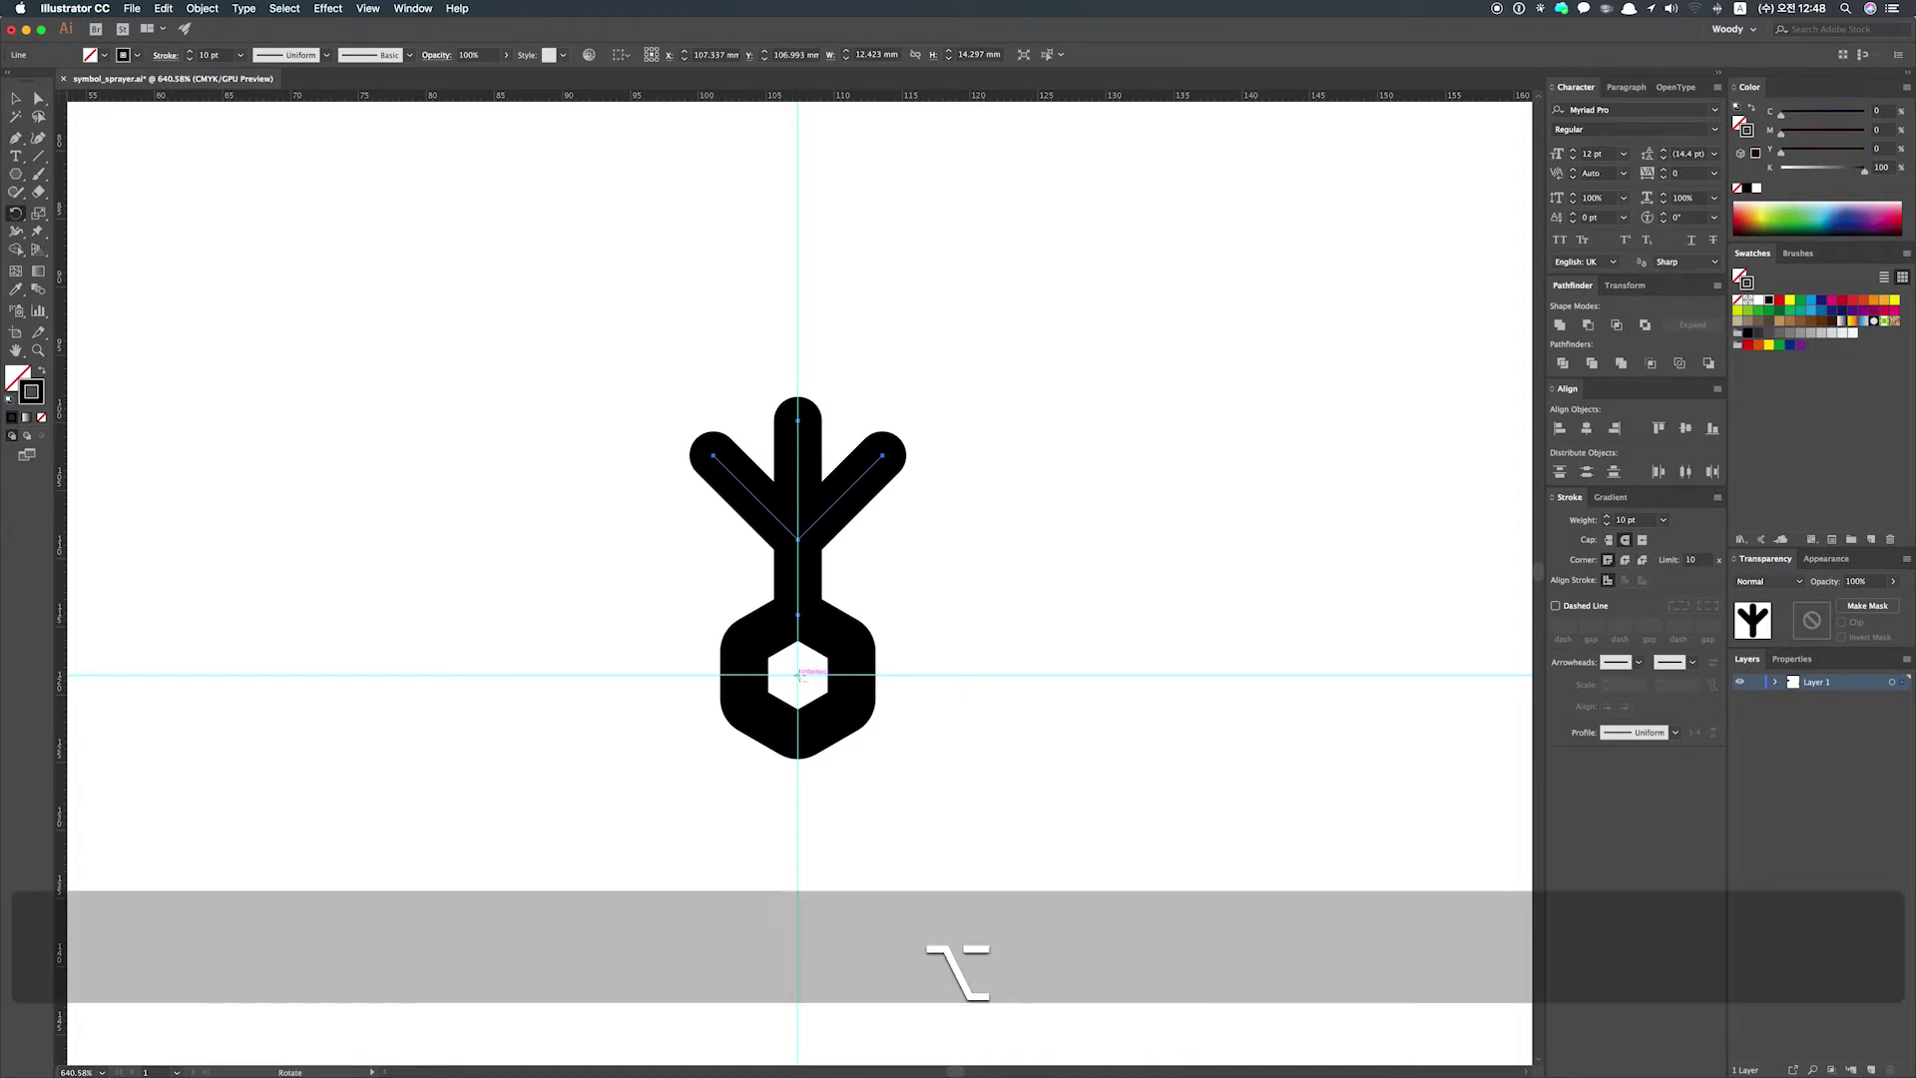
{"action": "left_click", "coordinate": [797, 676], "text": "alt"}
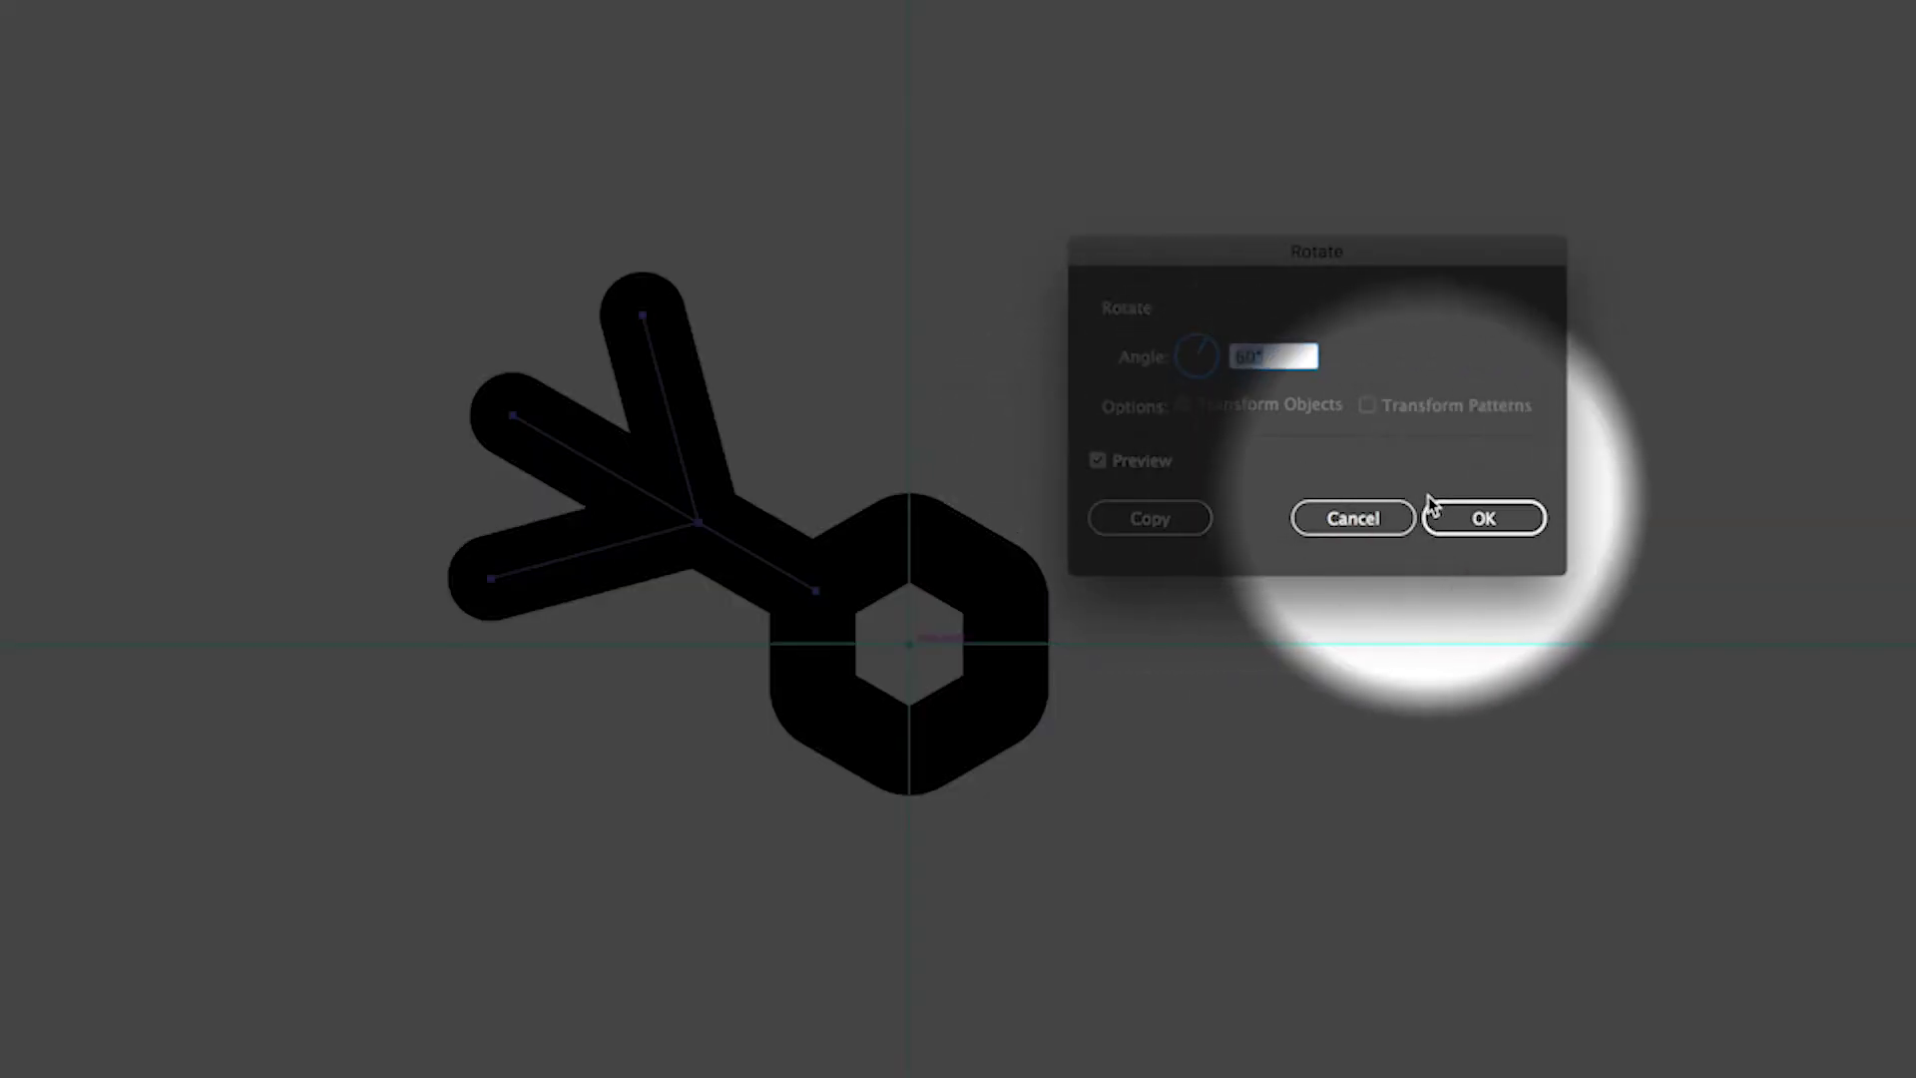
{"action": "left_click", "coordinate": [1201, 518]}
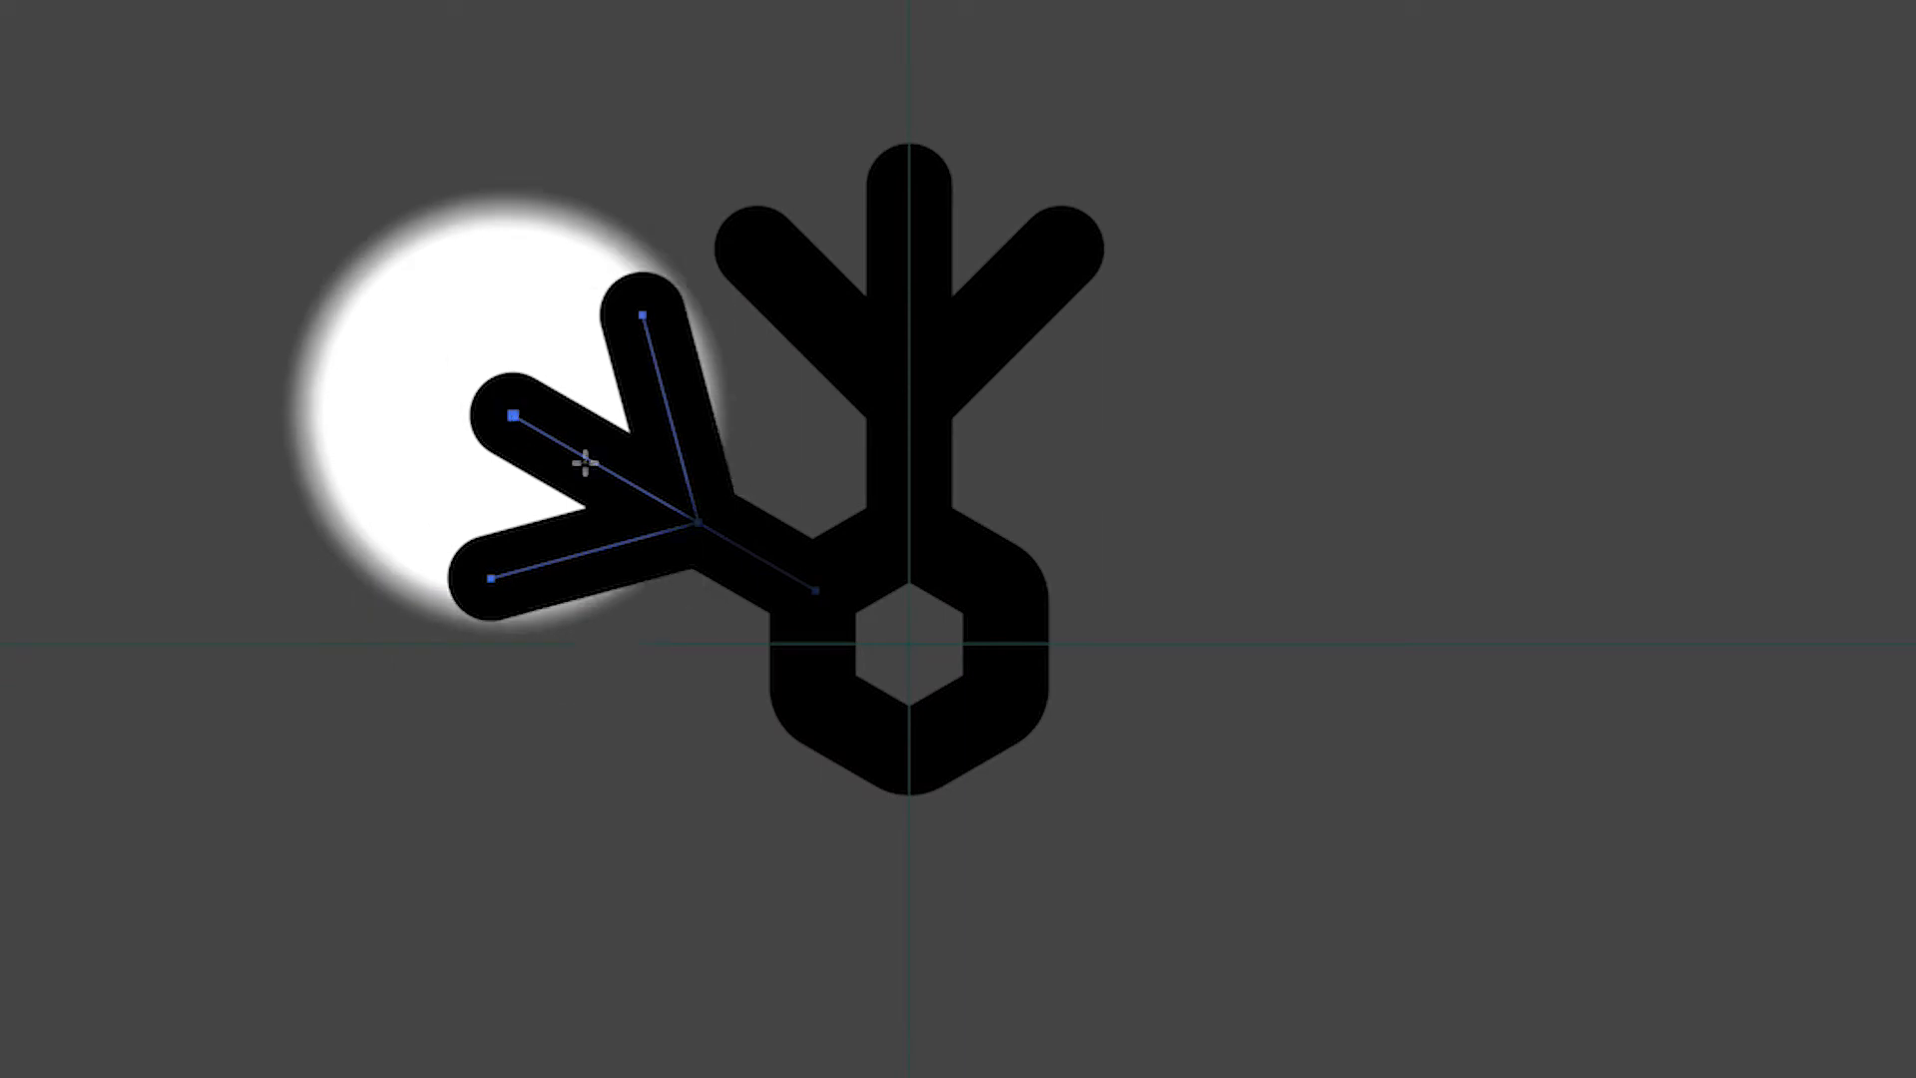
{"action": "left_click", "coordinate": [678, 489]}
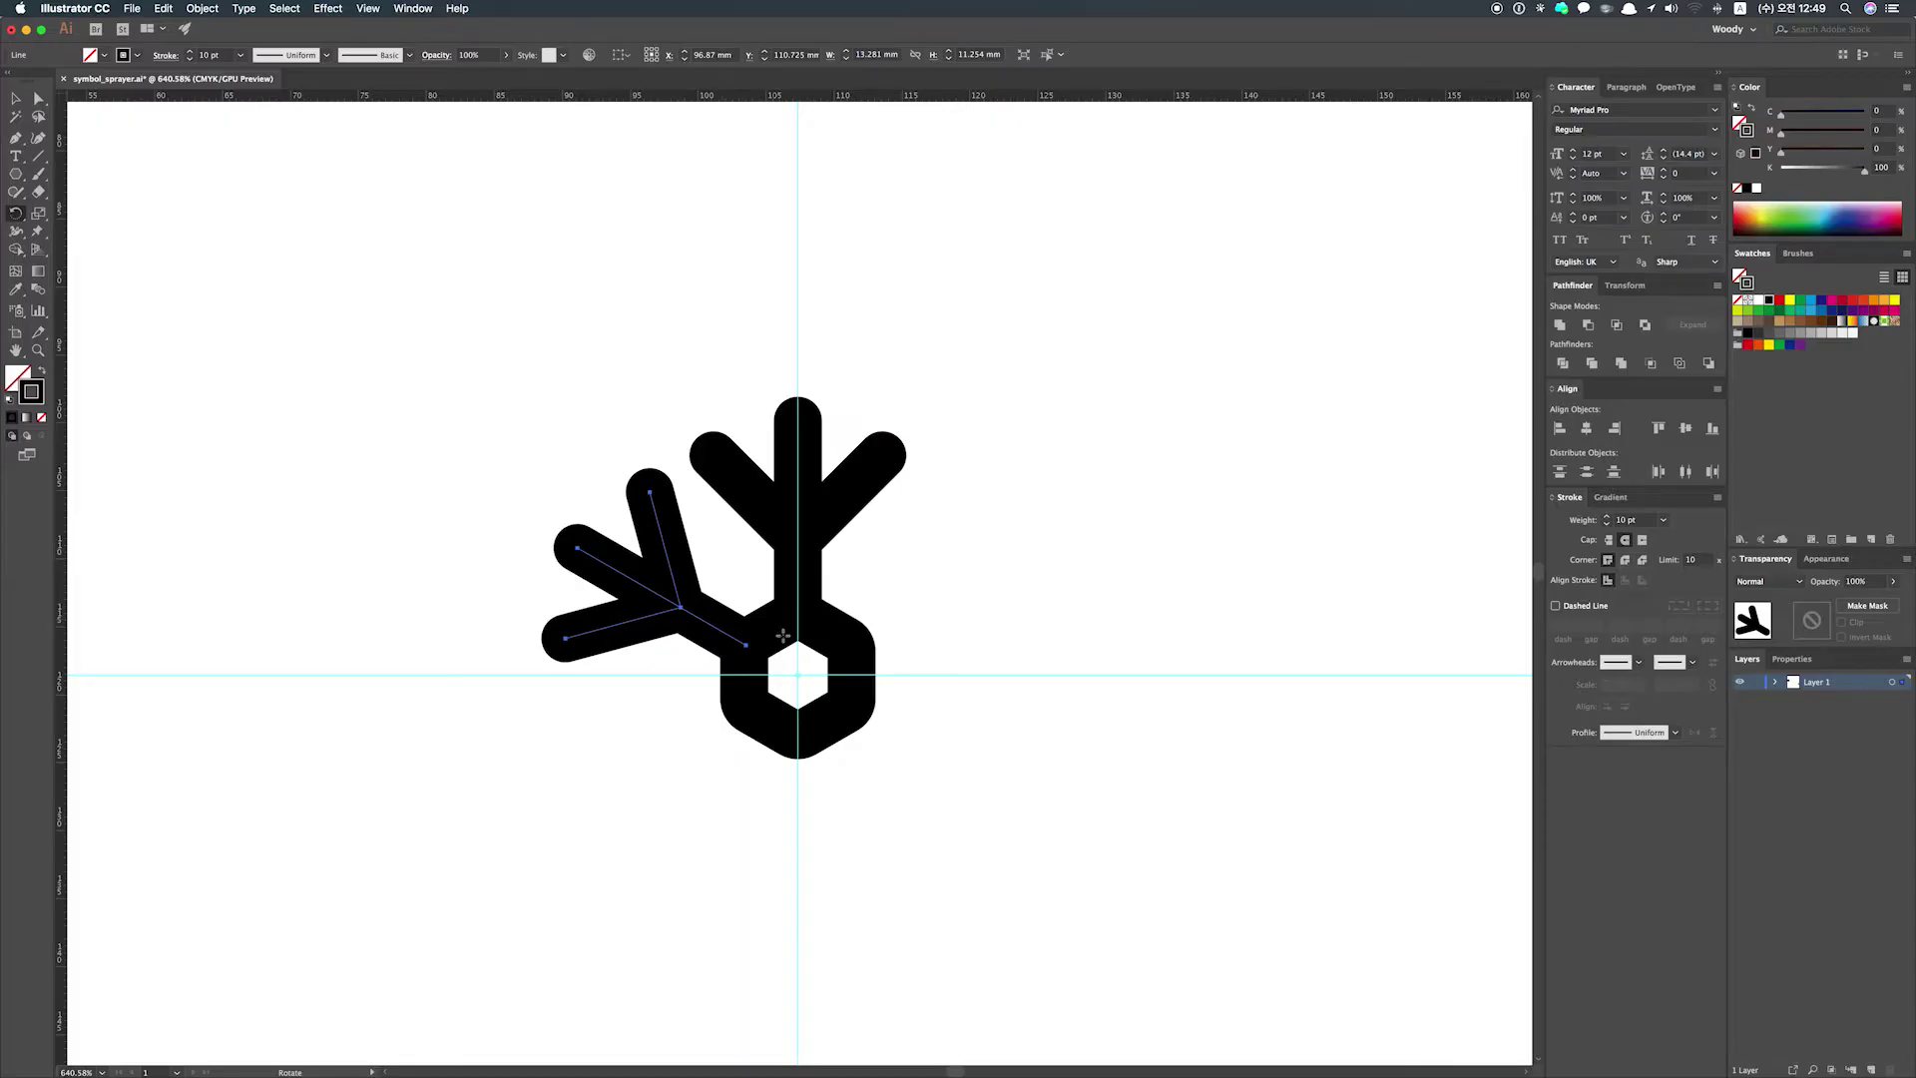
- Repeat the 60° rotated copy four more times to complete the six-armed snowflake, and deselect it
{"action": "key", "text": "super+d"}
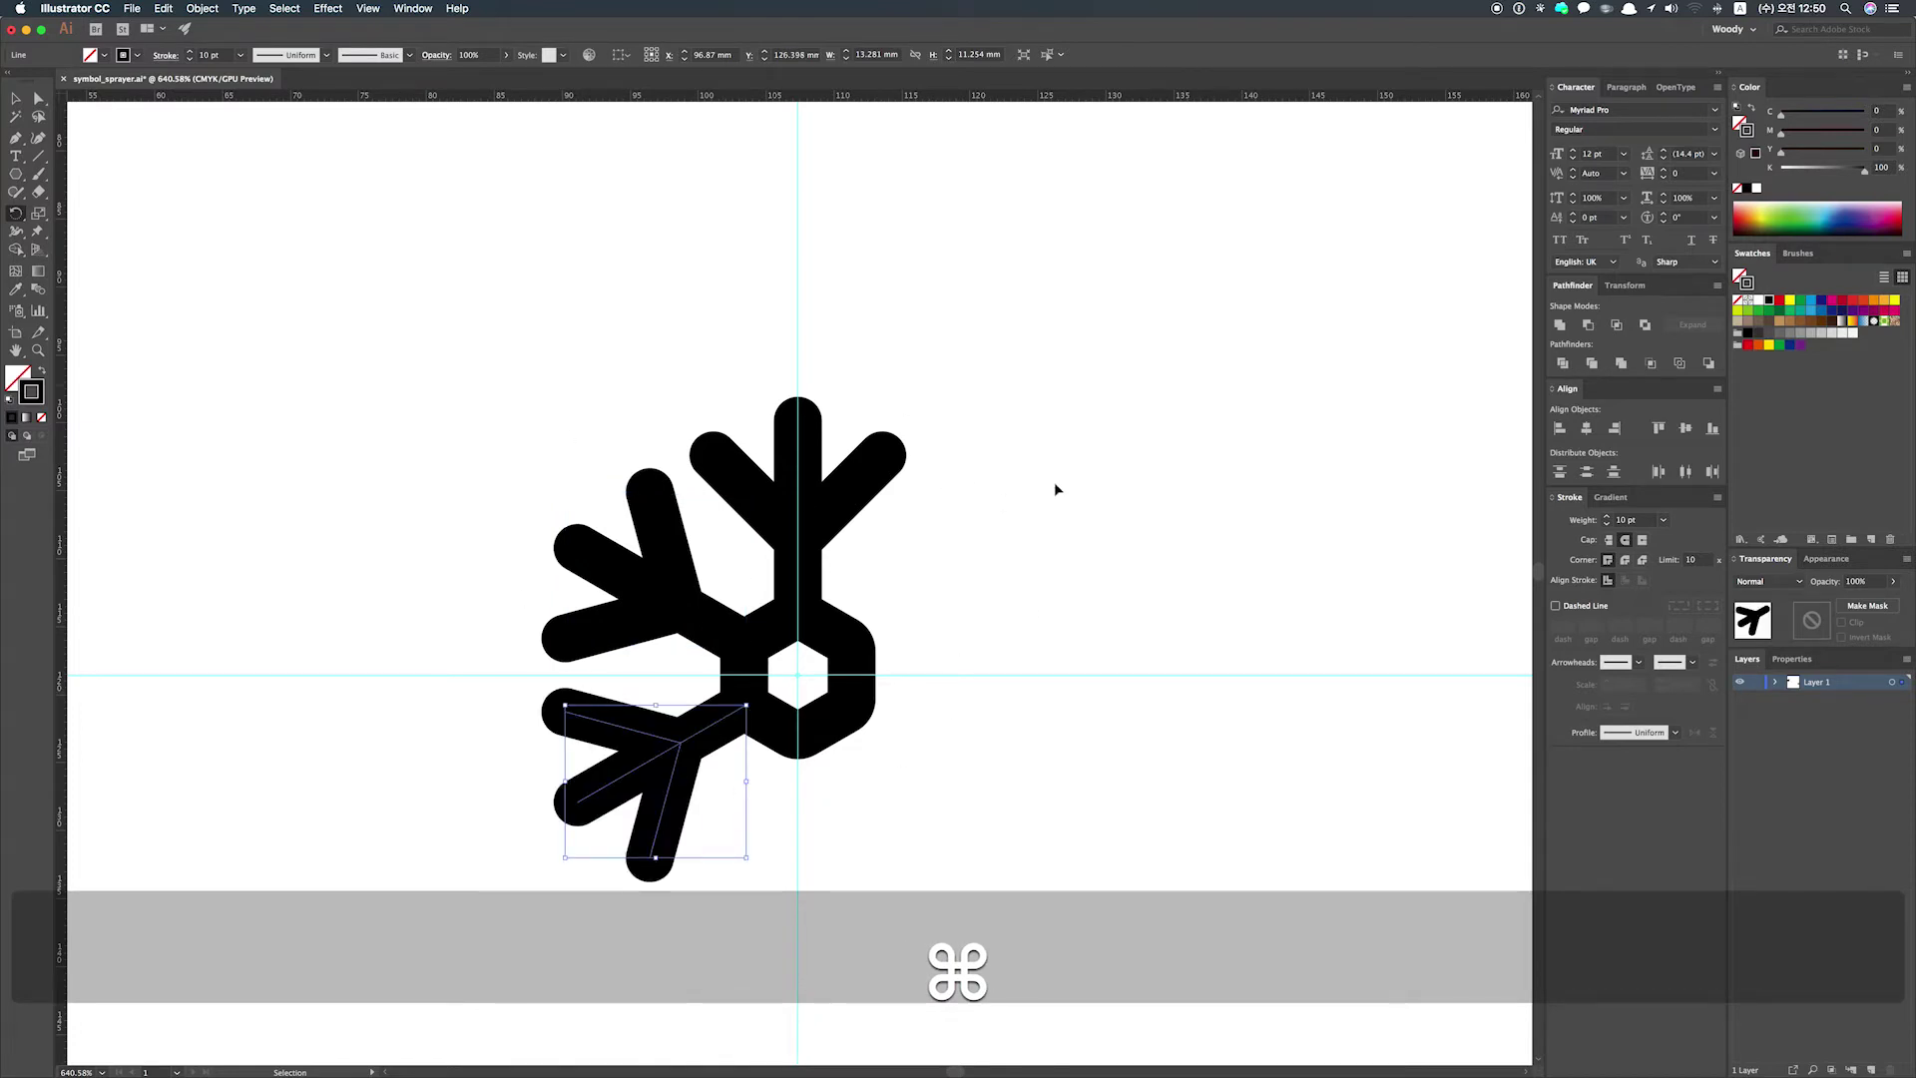
{"action": "key", "text": "super+d"}
{"action": "key", "text": "super+d"}
{"action": "key", "text": "super+d"}
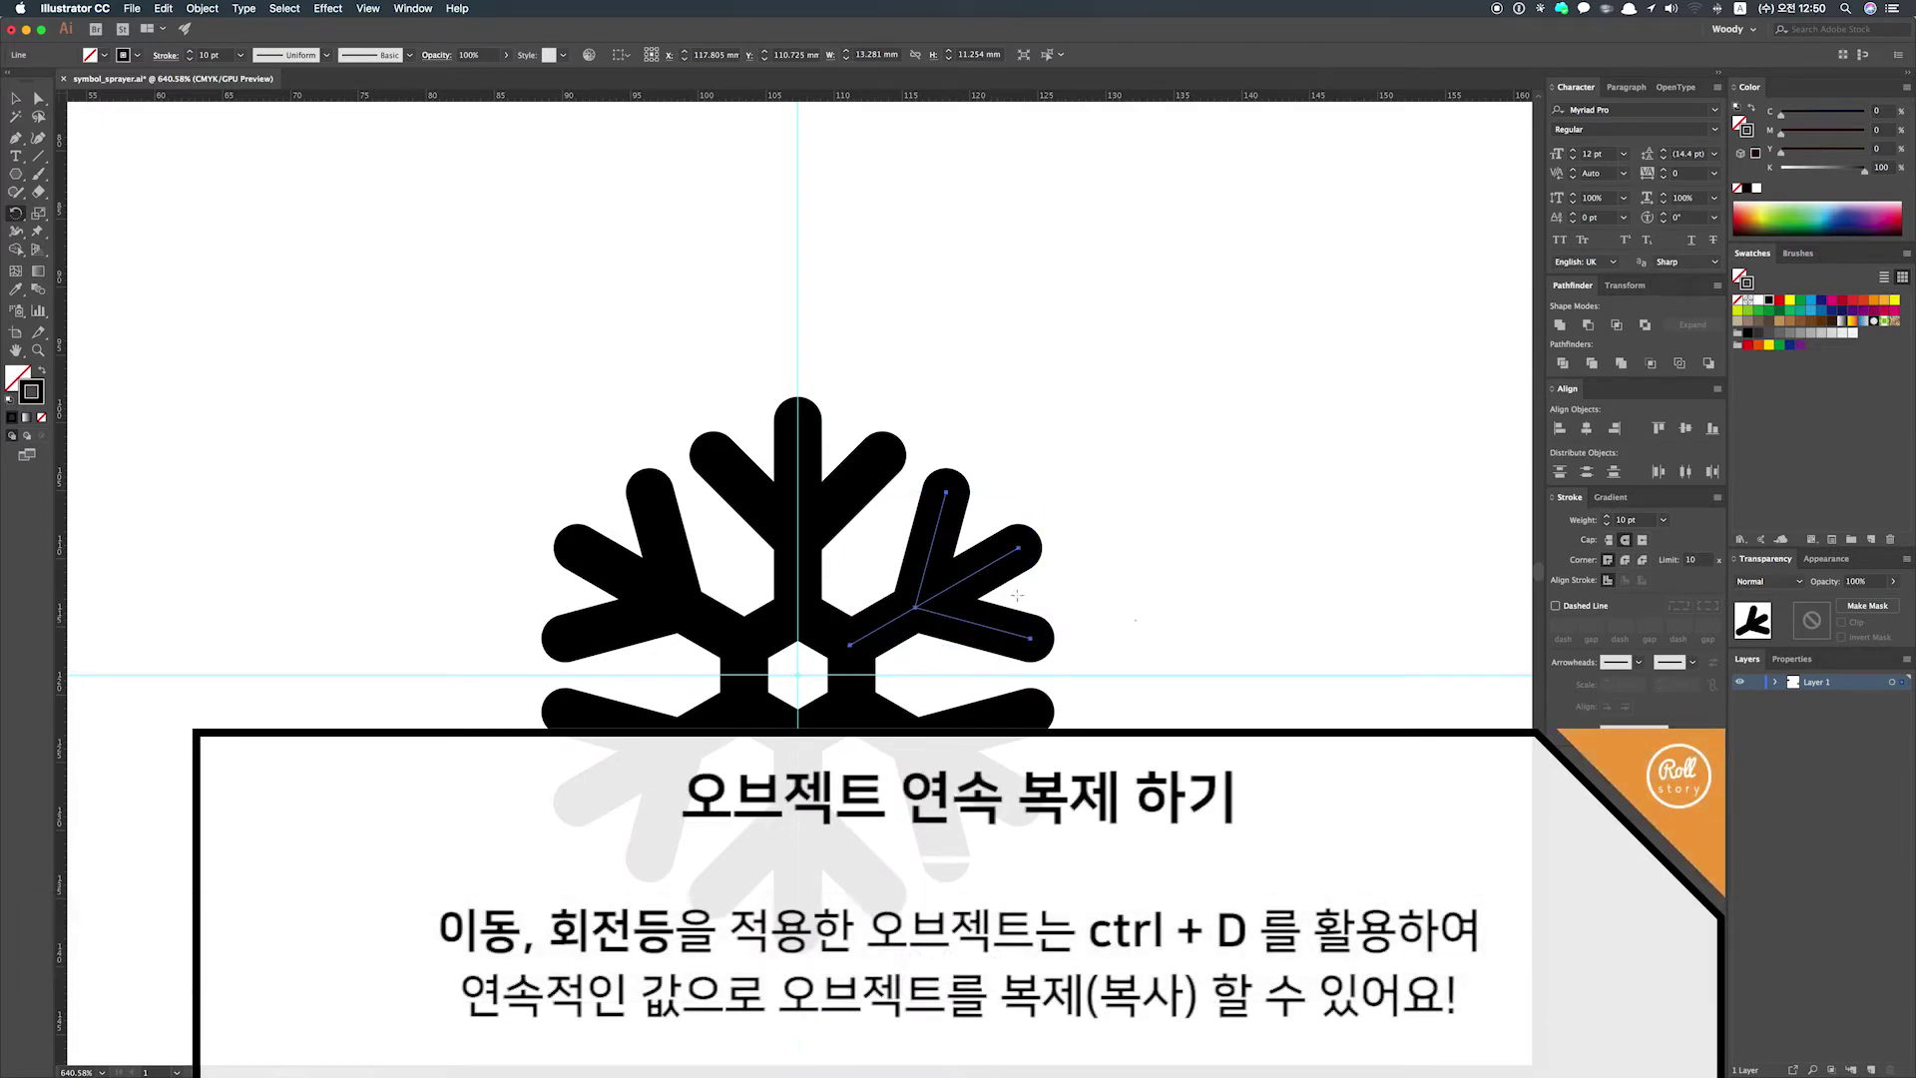
{"action": "key", "text": "v"}
{"action": "left_click", "coordinate": [1113, 480]}
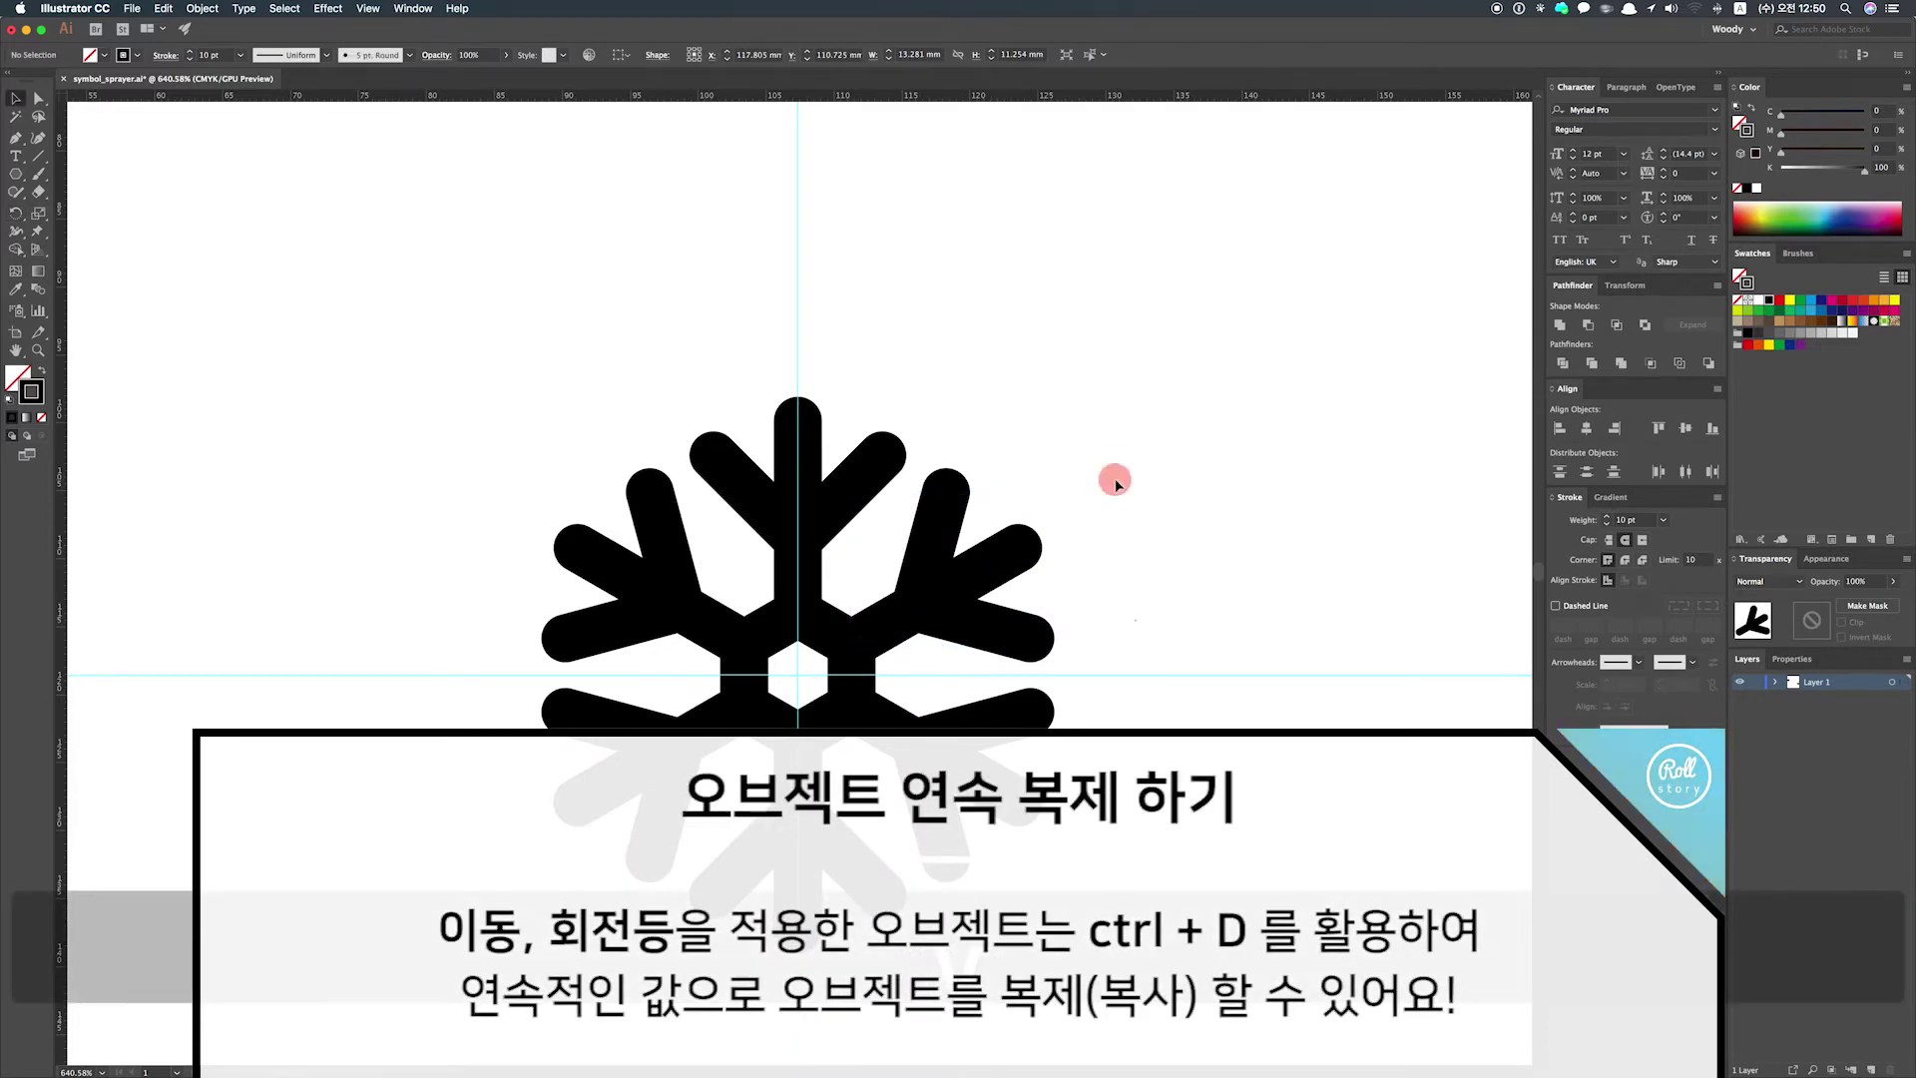
- Hide the guides crossing the snowflake, with the whole artboard in view and nothing selected
{"action": "key", "text": "super+0"}
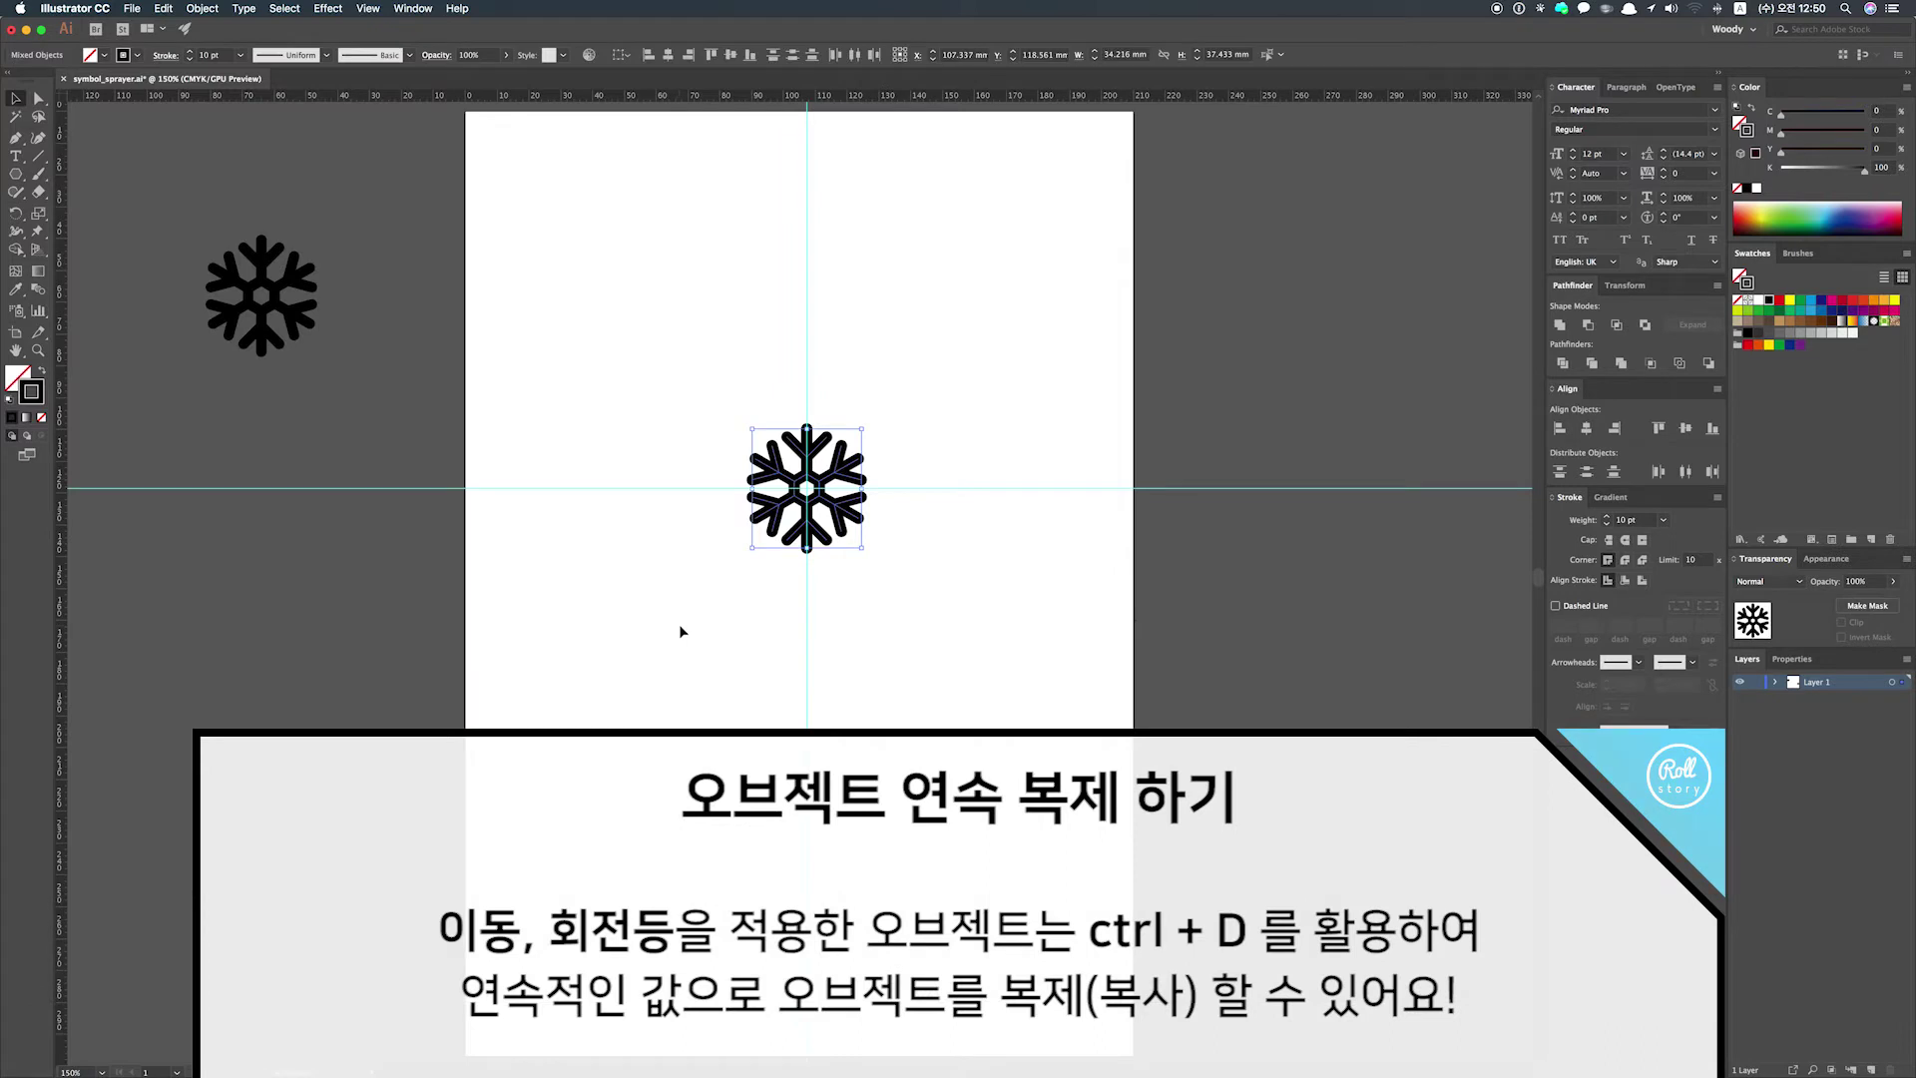
{"action": "left_click", "coordinate": [692, 621]}
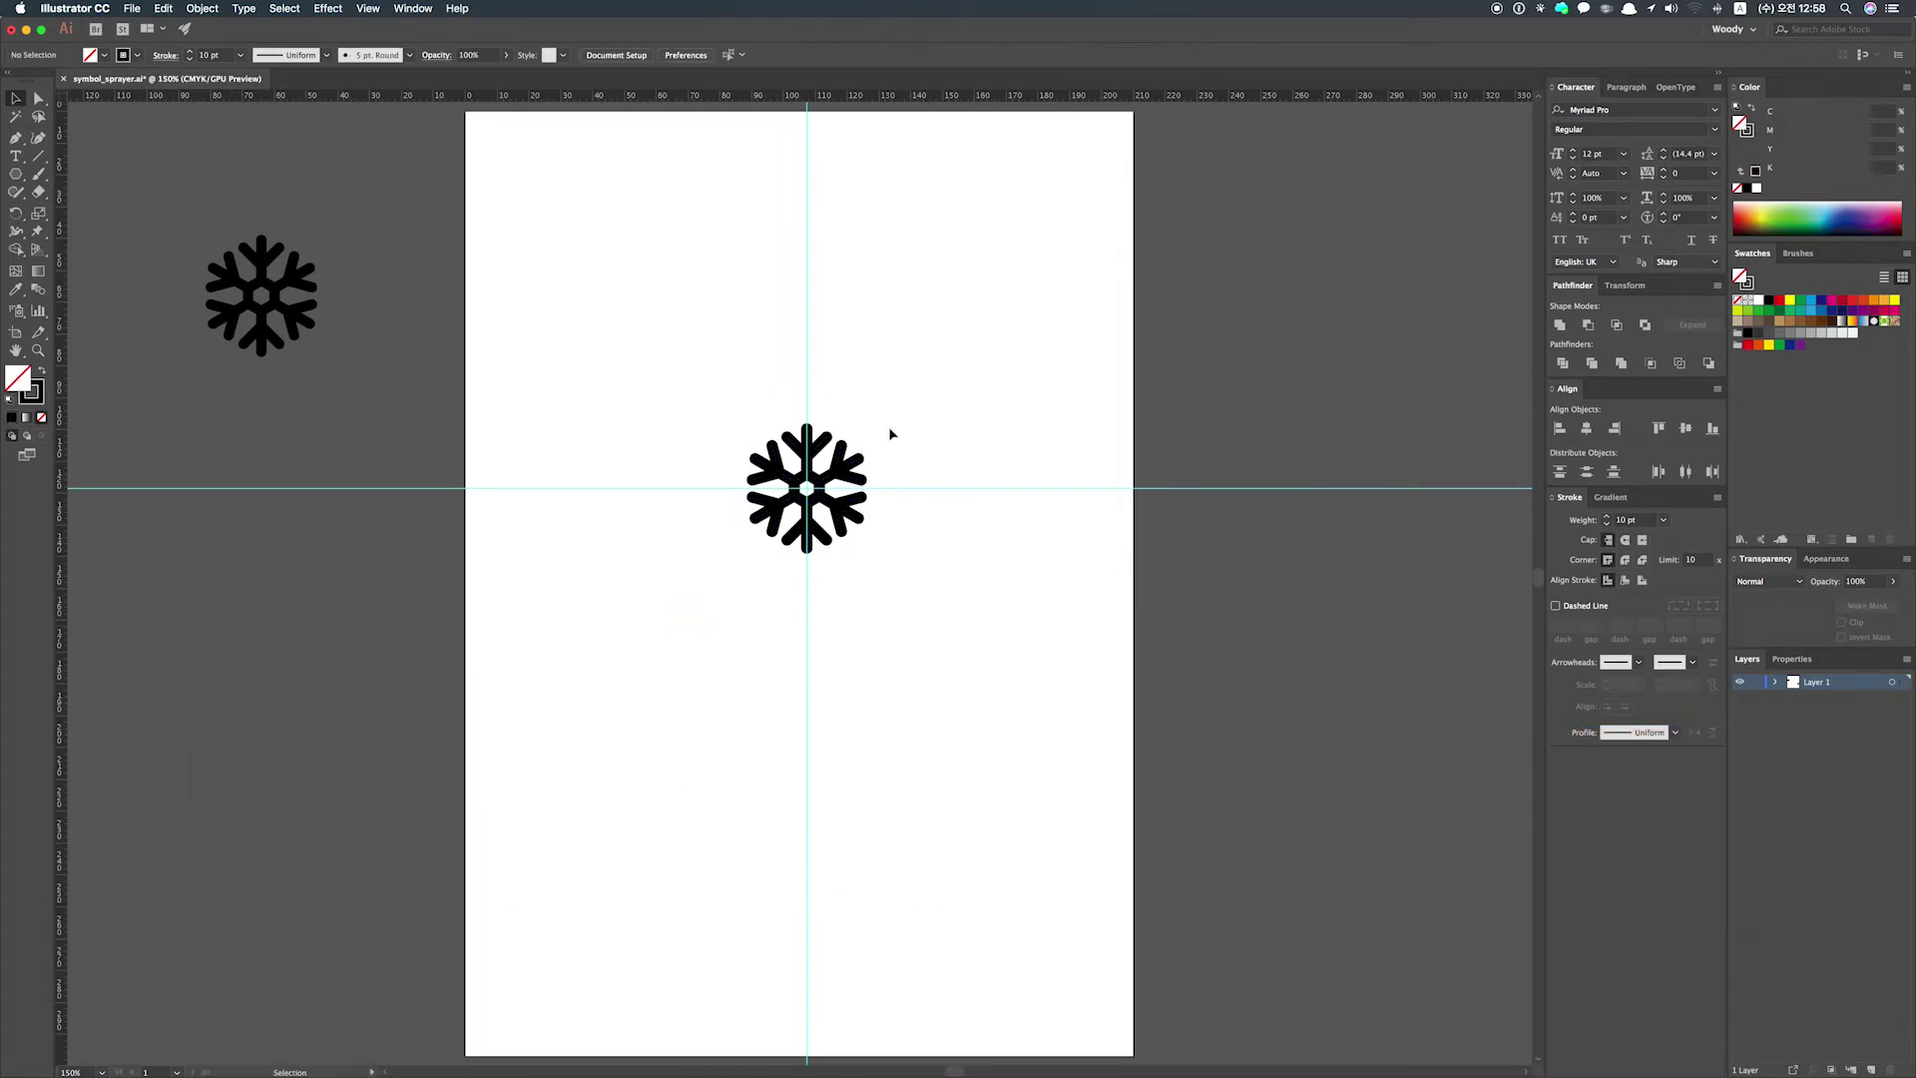
{"action": "key", "text": "super+semicolon"}
- Expand the fill and stroke of the whole snowflake and unite all its pieces into one shape
{"action": "left_click_drag", "start_coordinate": [897, 403], "coordinate": [705, 577]}
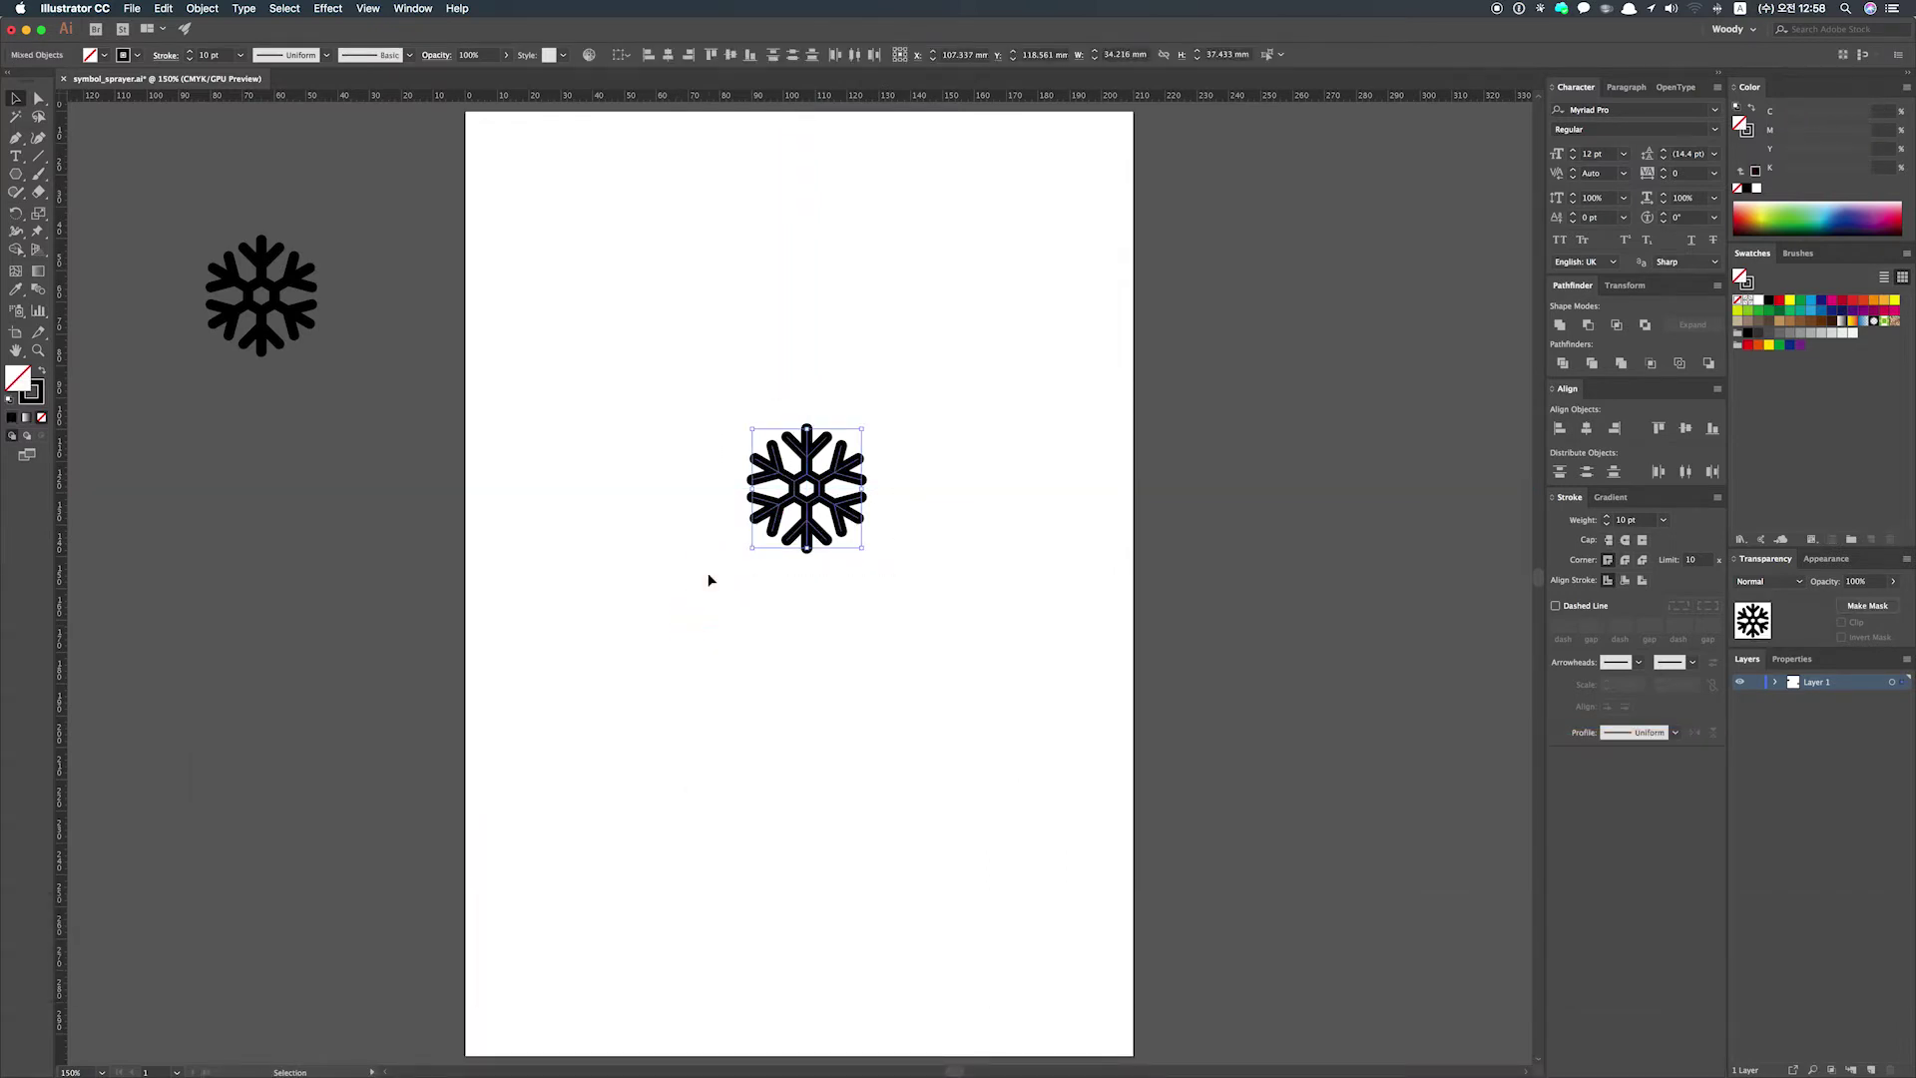
{"action": "left_click", "coordinate": [202, 8]}
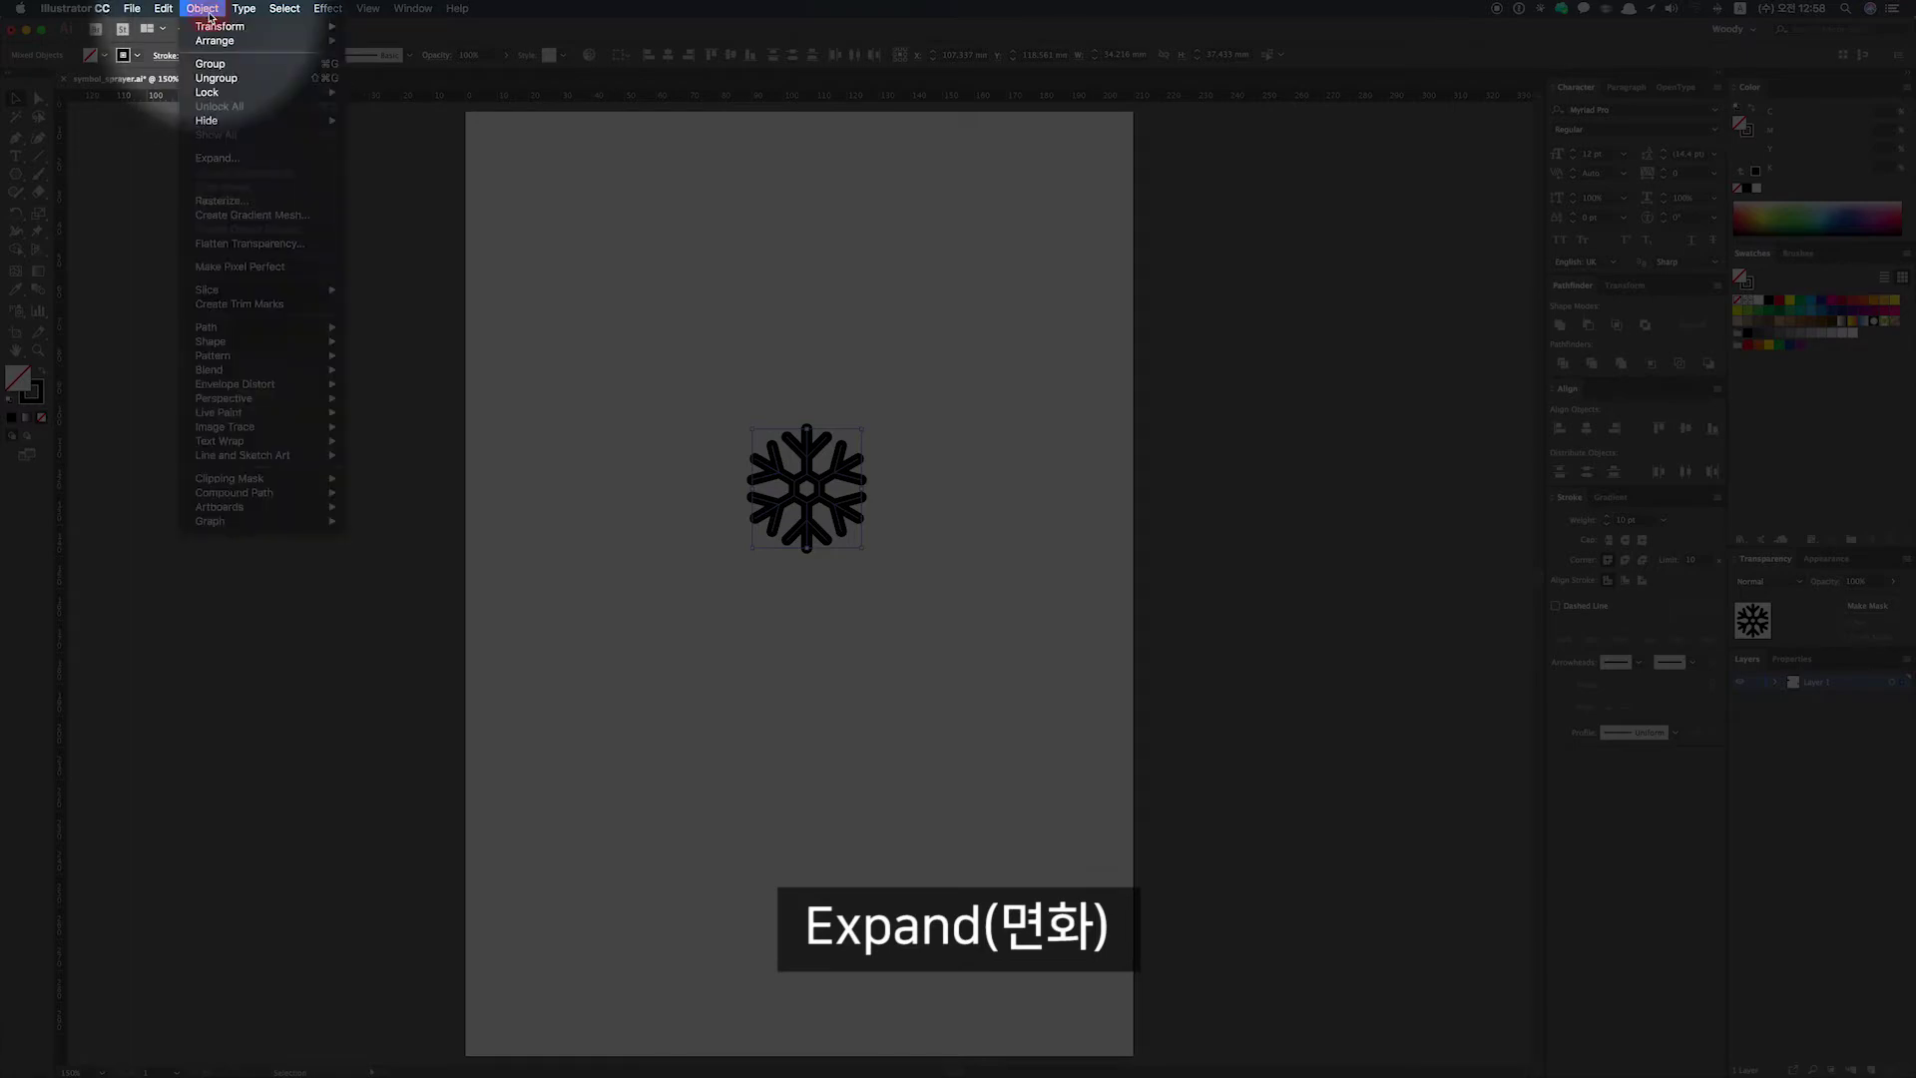
{"action": "left_click", "coordinate": [246, 158]}
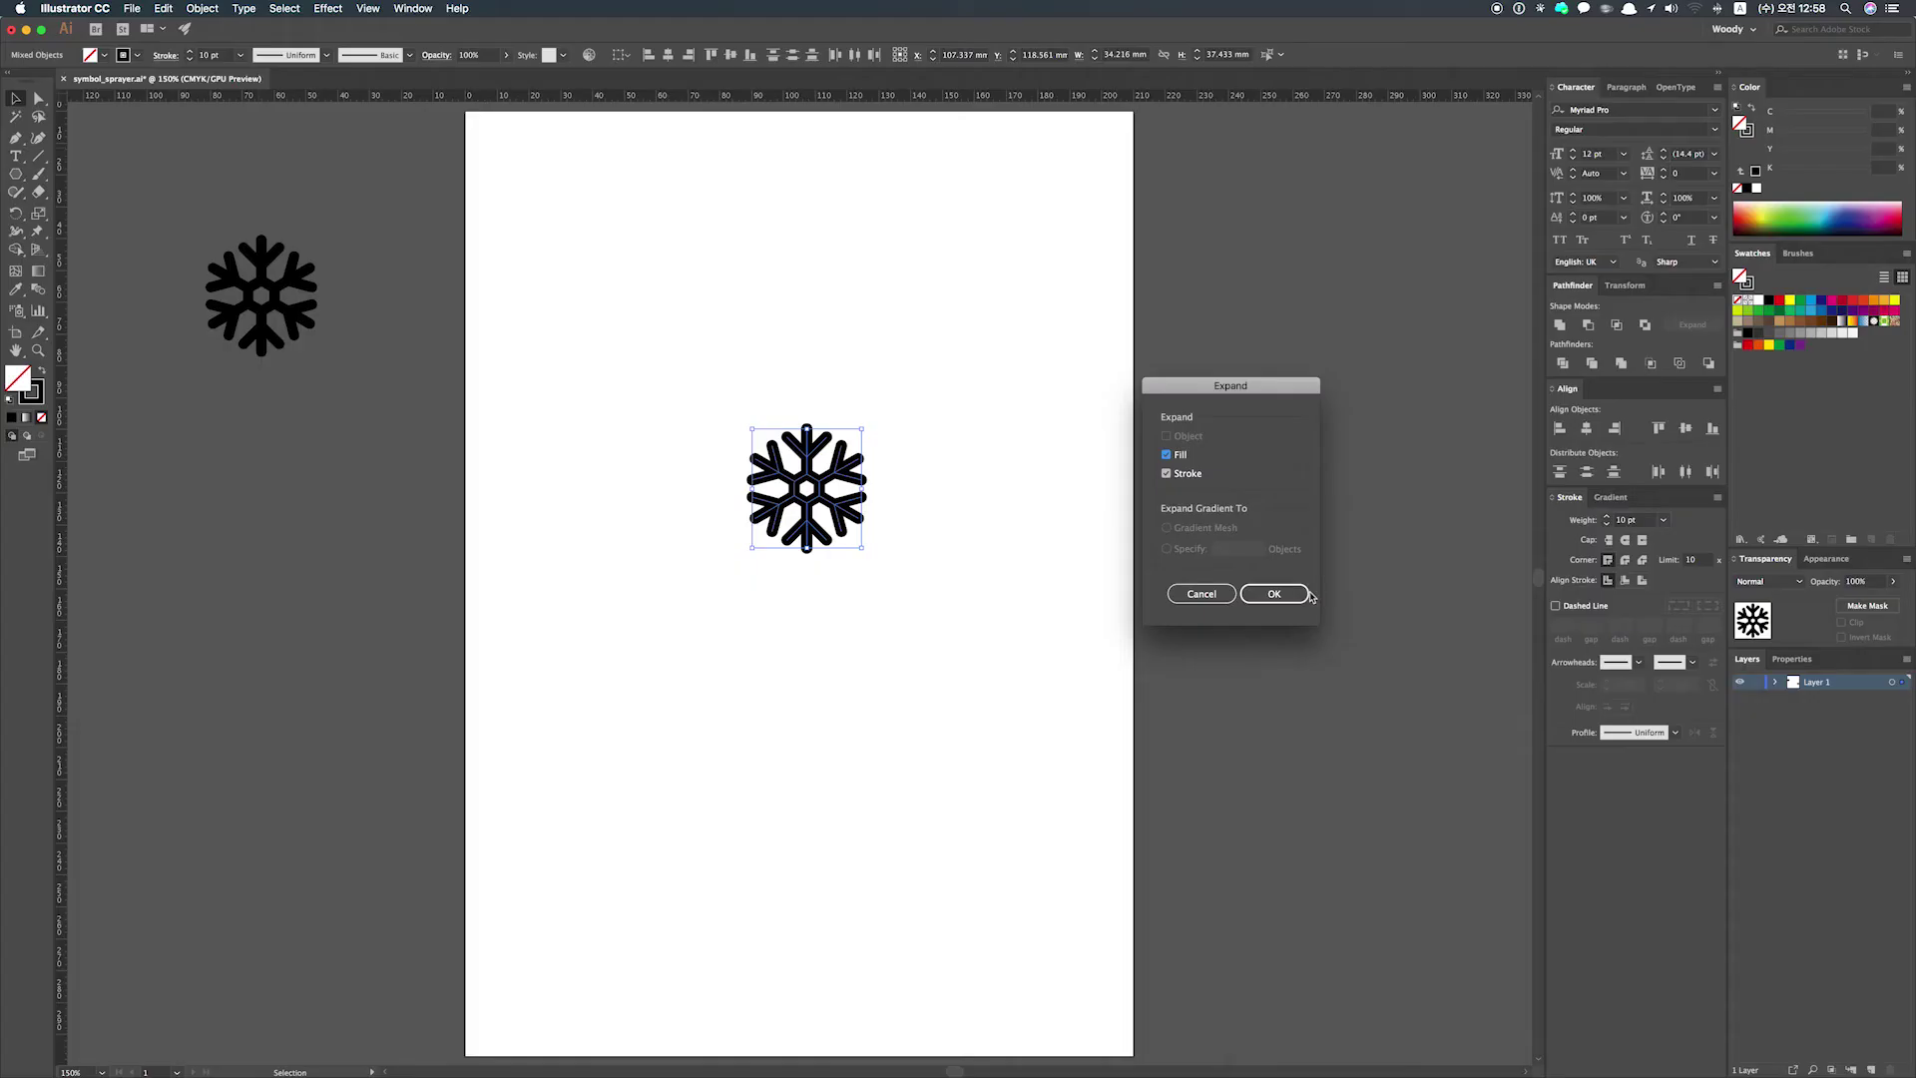
{"action": "left_click", "coordinate": [1282, 590]}
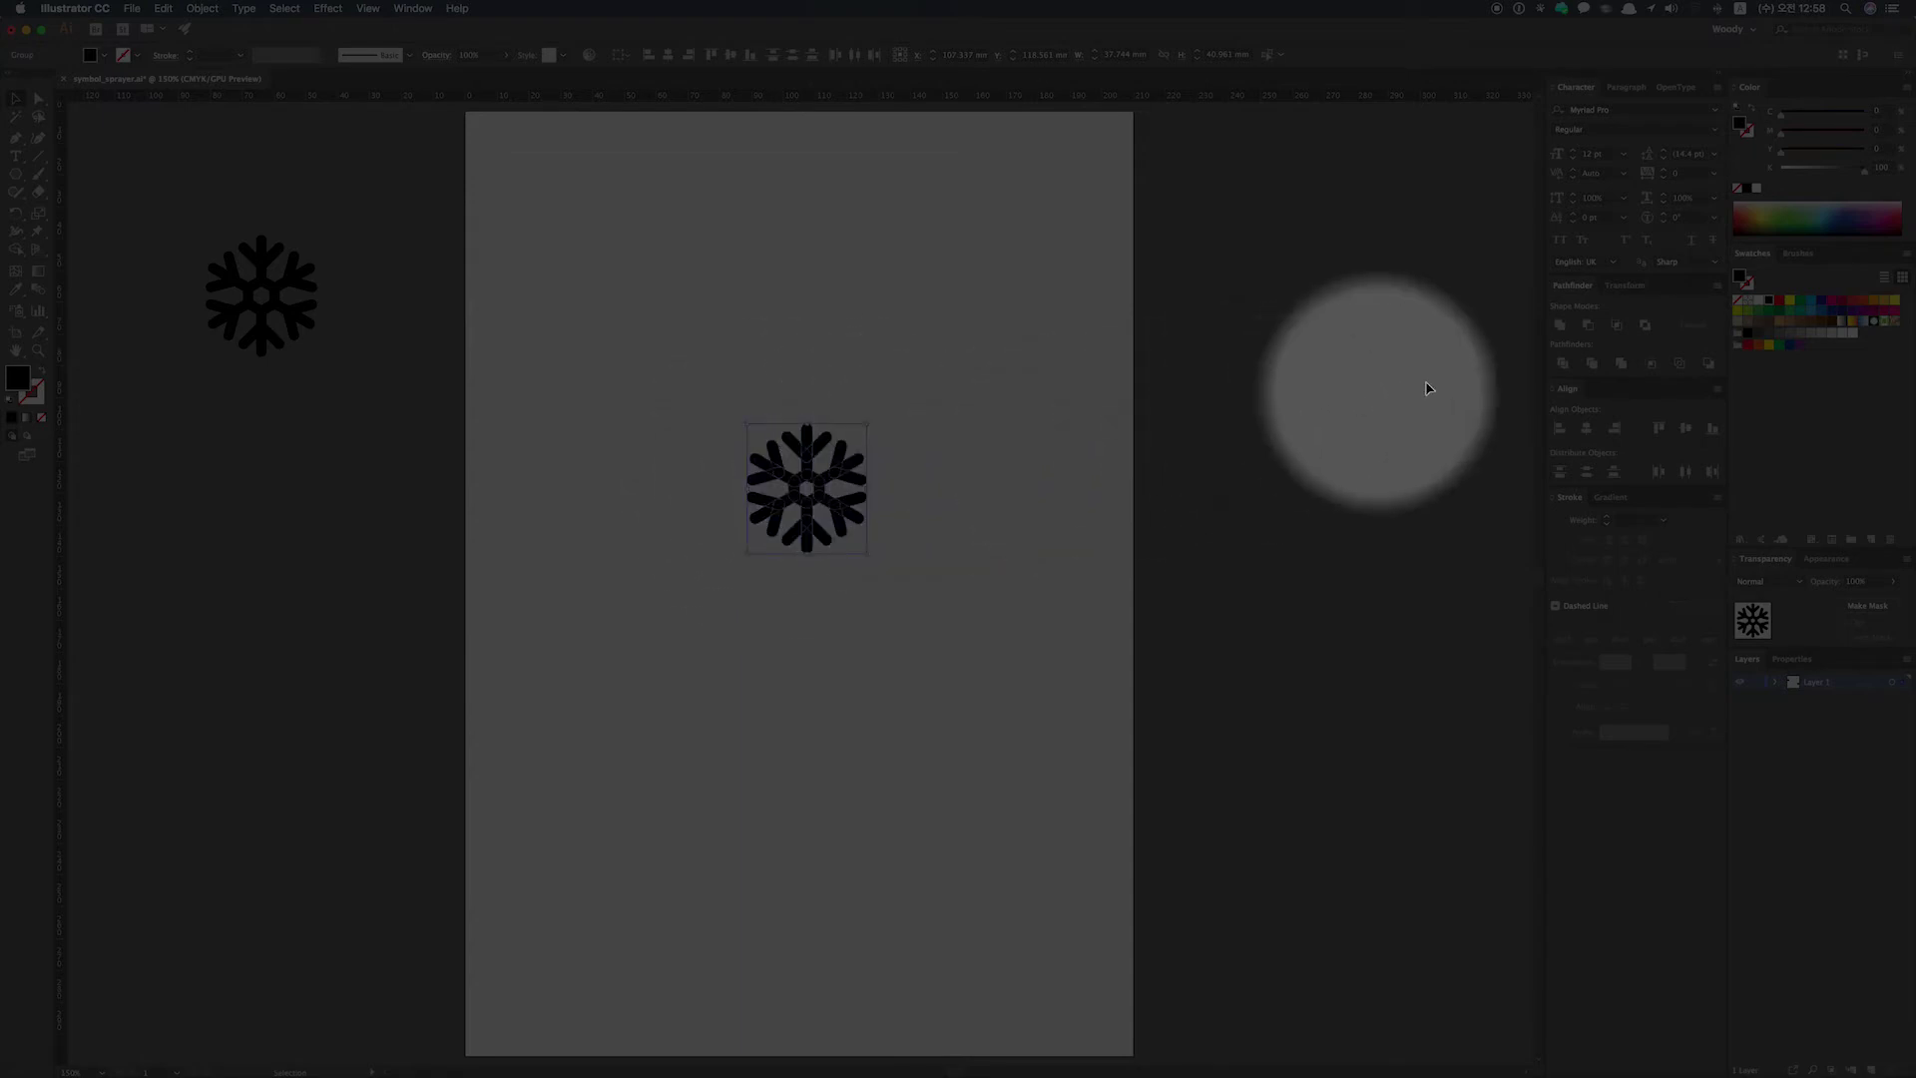
{"action": "left_click", "coordinate": [1561, 327]}
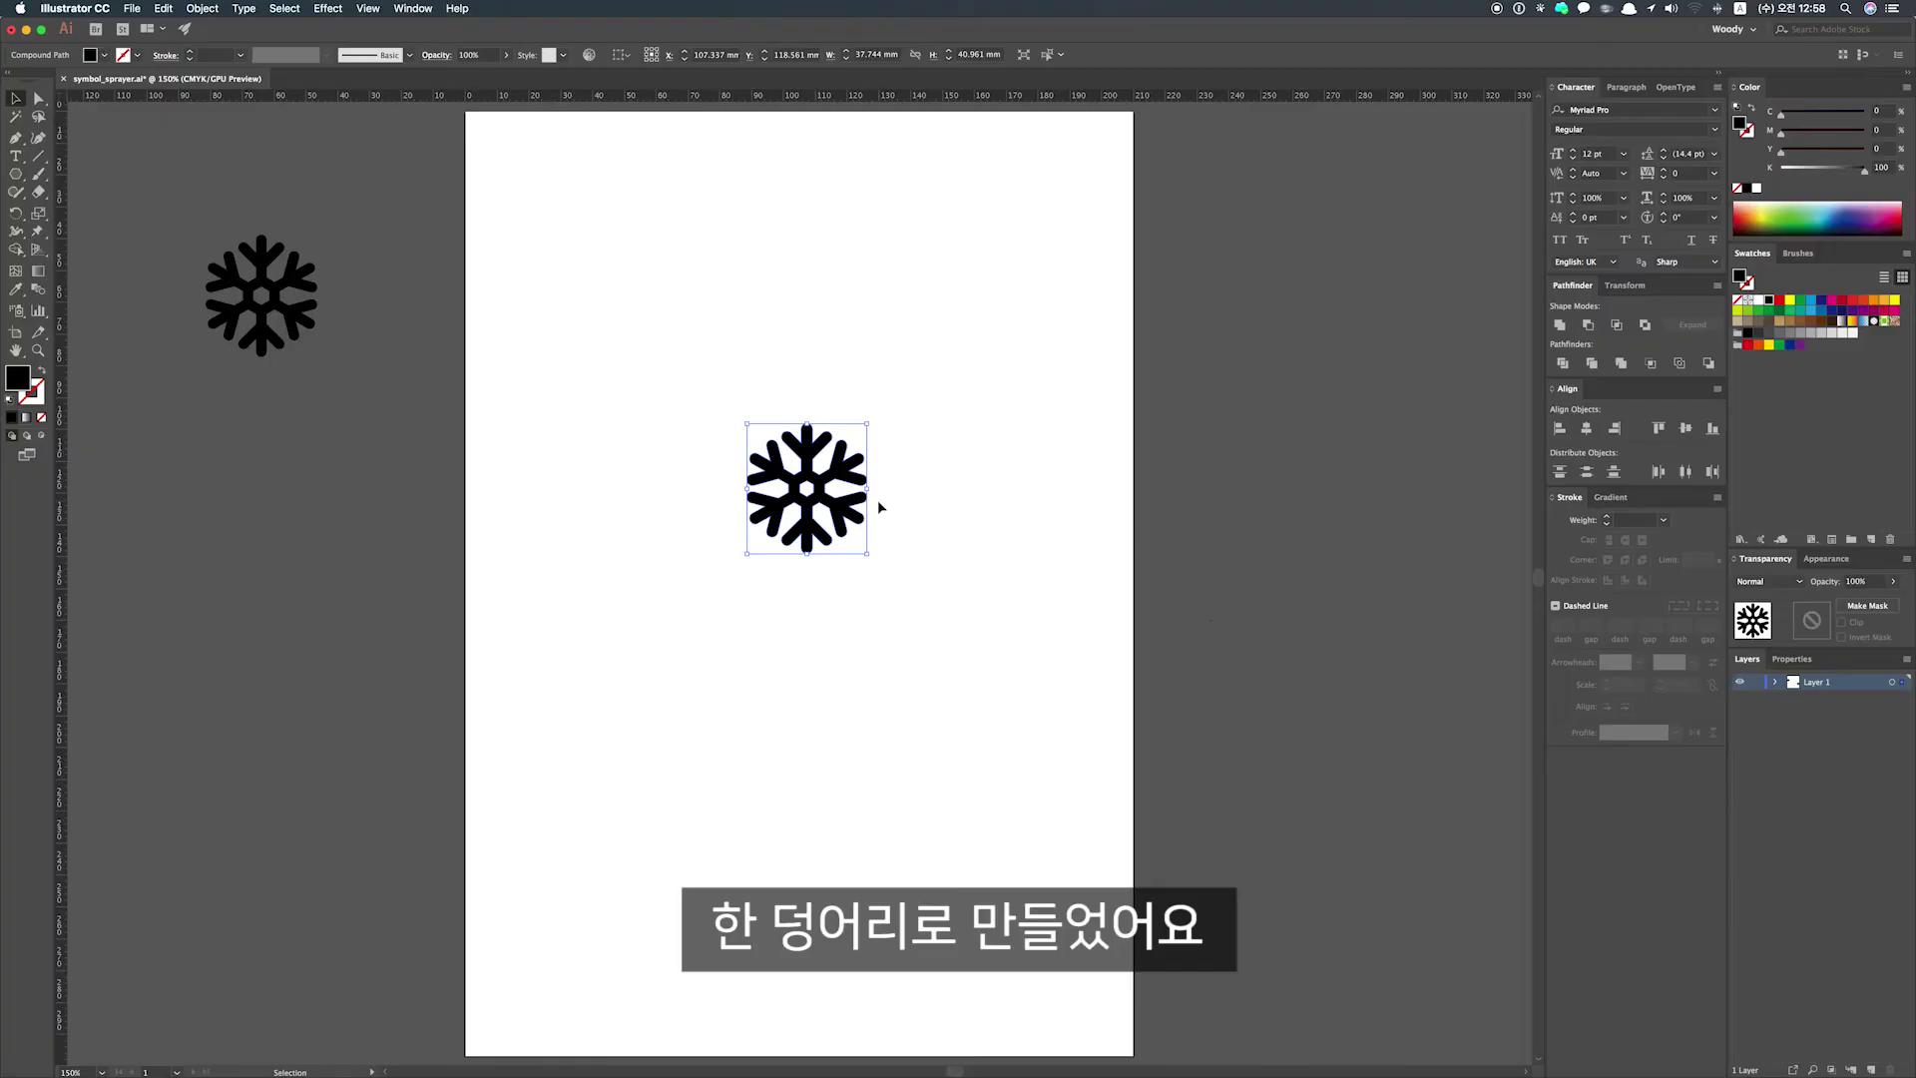
- Fill the snowflake with the light blue swatch (C 70, M 15, Y 0, K 0) and scale it down to about 15.9 by 17.3 mm
{"action": "left_click", "coordinate": [1814, 312]}
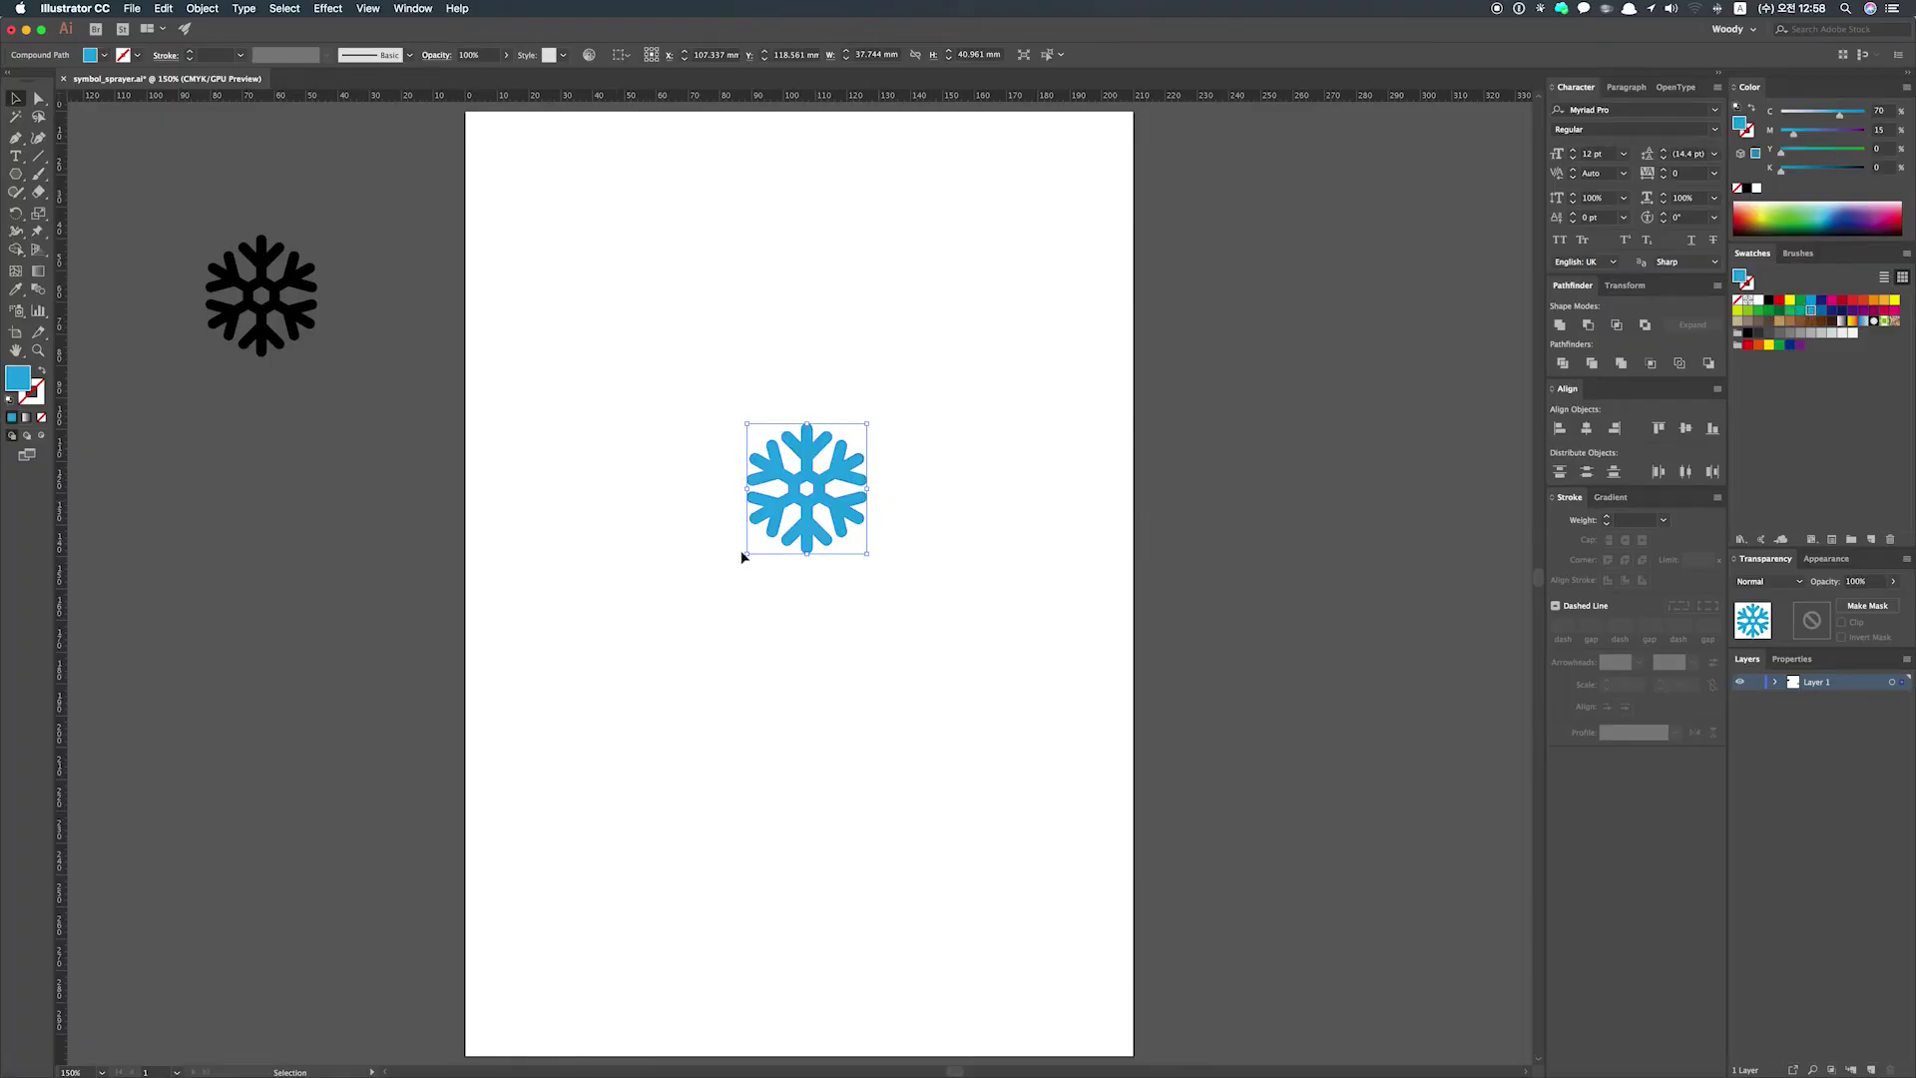
{"action": "left_click_drag", "start_coordinate": [866, 425], "coordinate": [835, 461]}
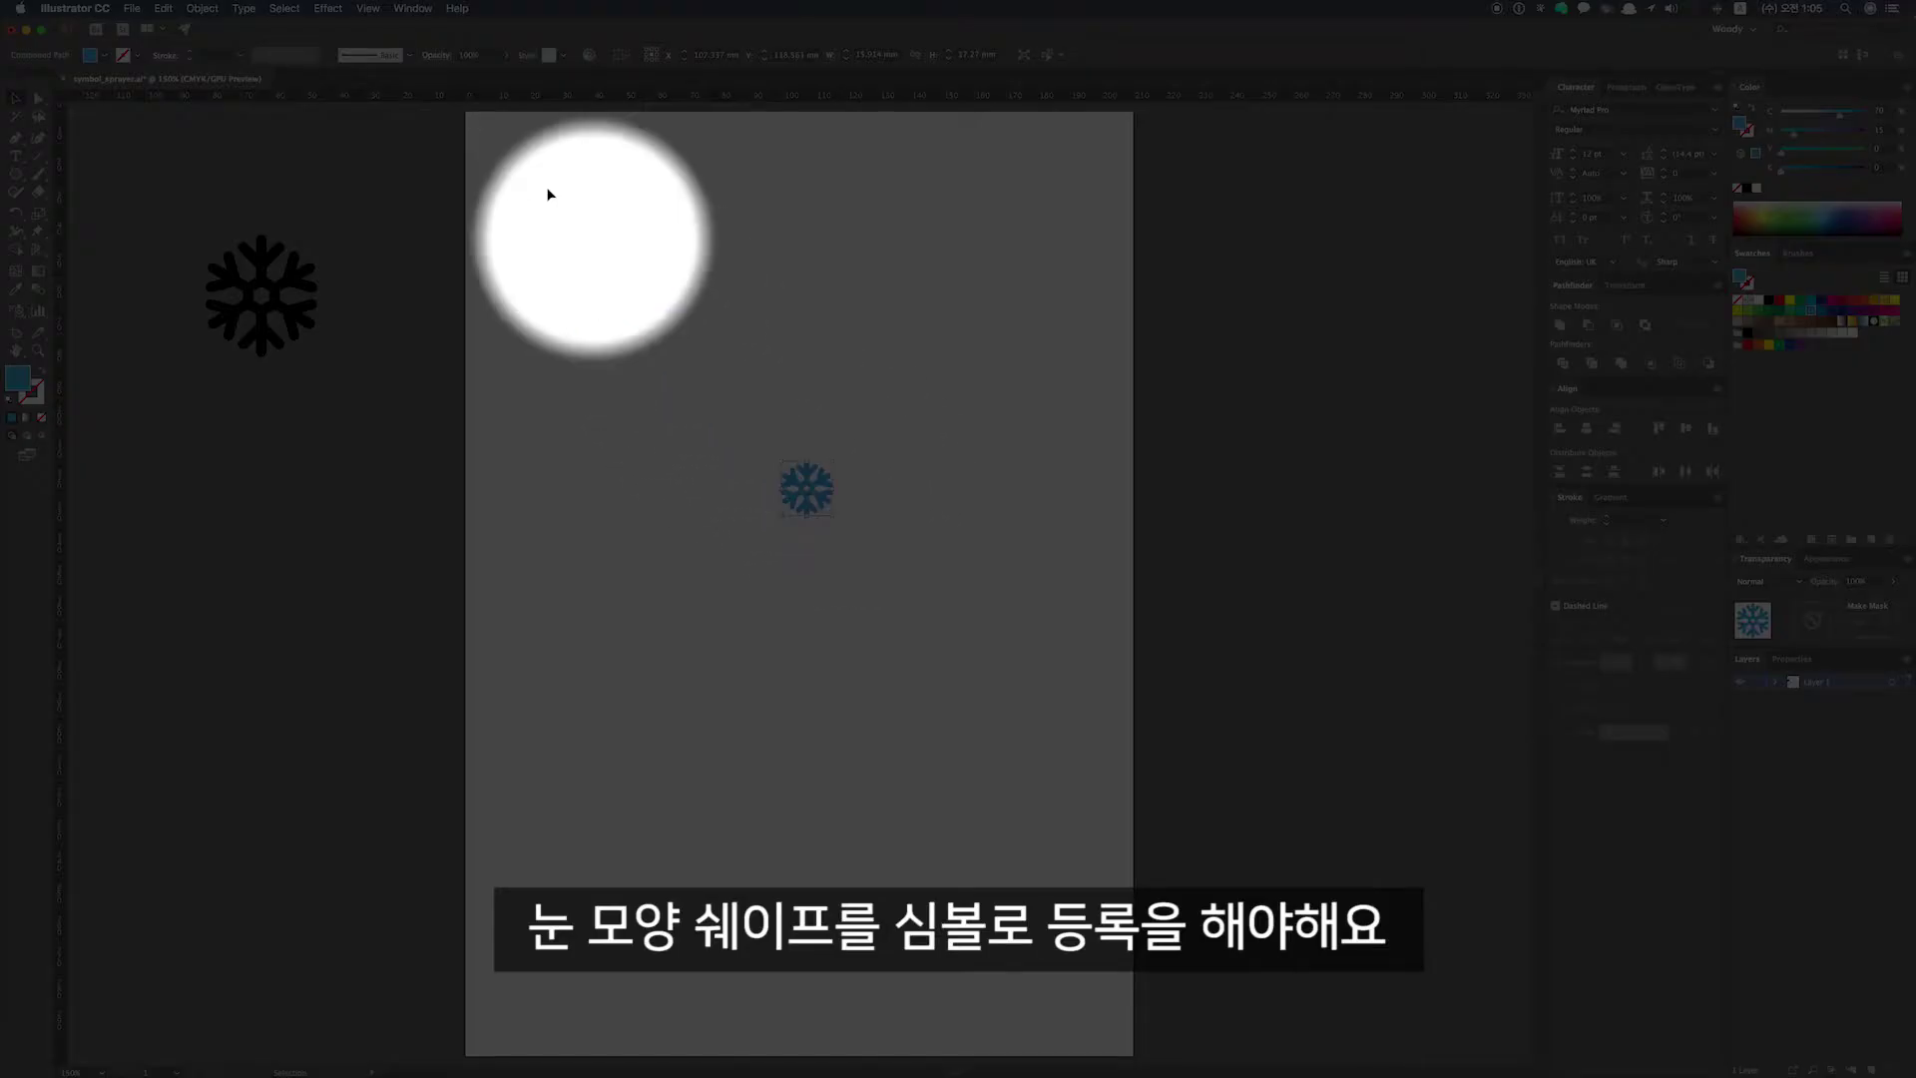
- Register the blue snowflake as a dynamic Movie Clip symbol named New Symbol
{"action": "left_click", "coordinate": [412, 8]}
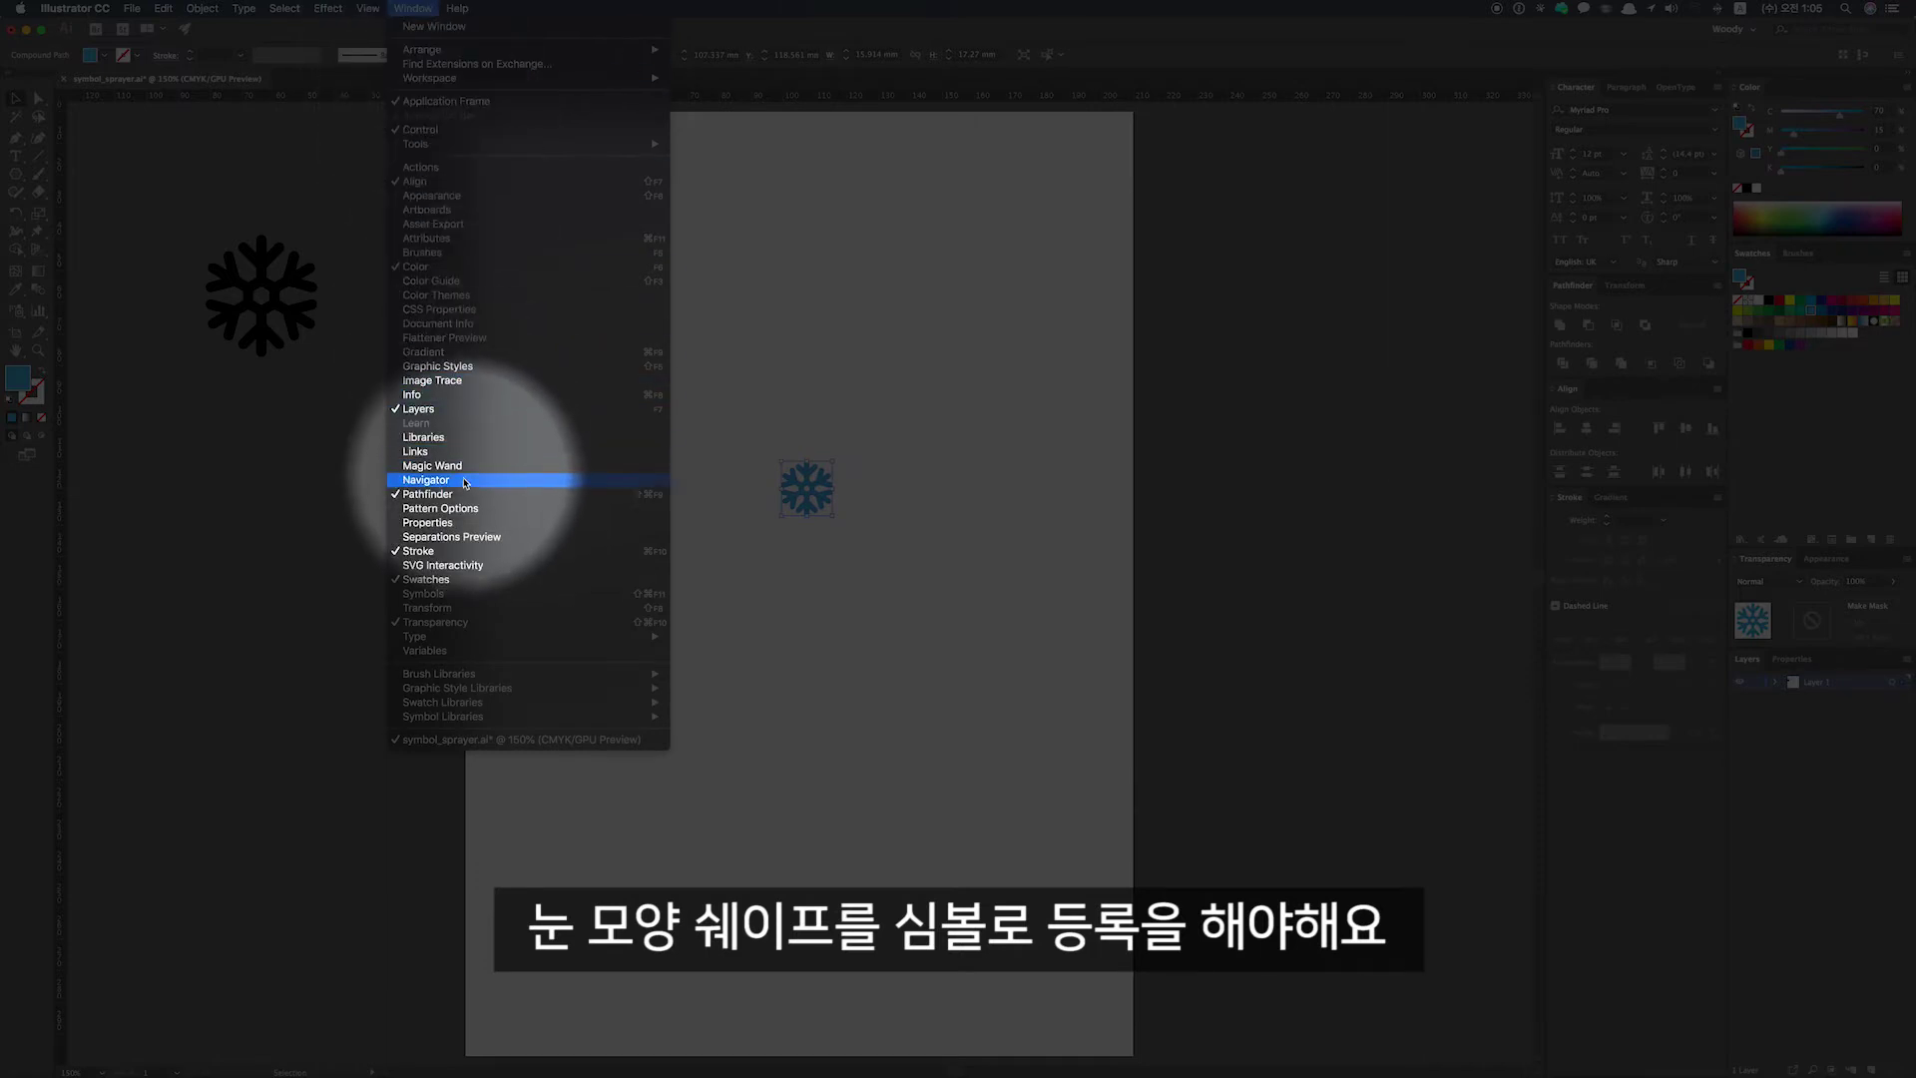
{"action": "left_click", "coordinate": [439, 596]}
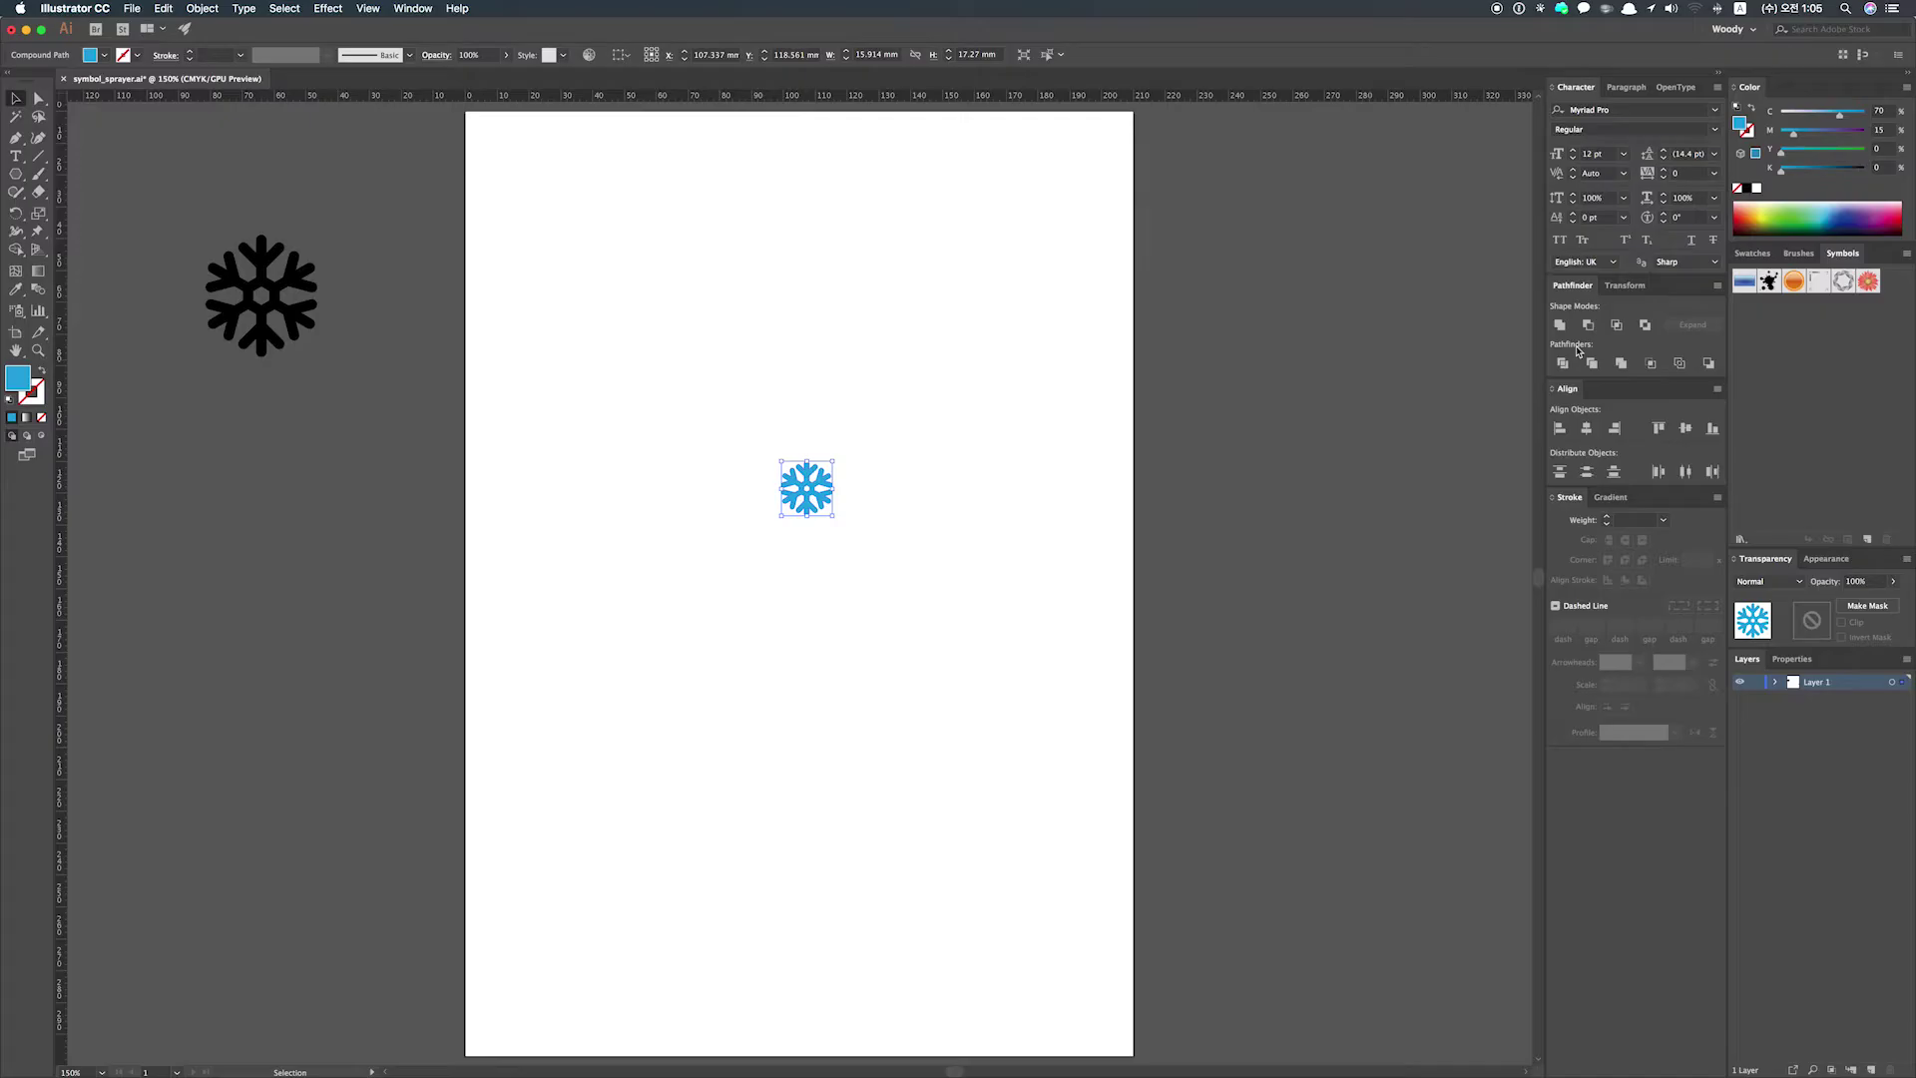
{"action": "left_click_drag", "start_coordinate": [824, 485], "coordinate": [1761, 409]}
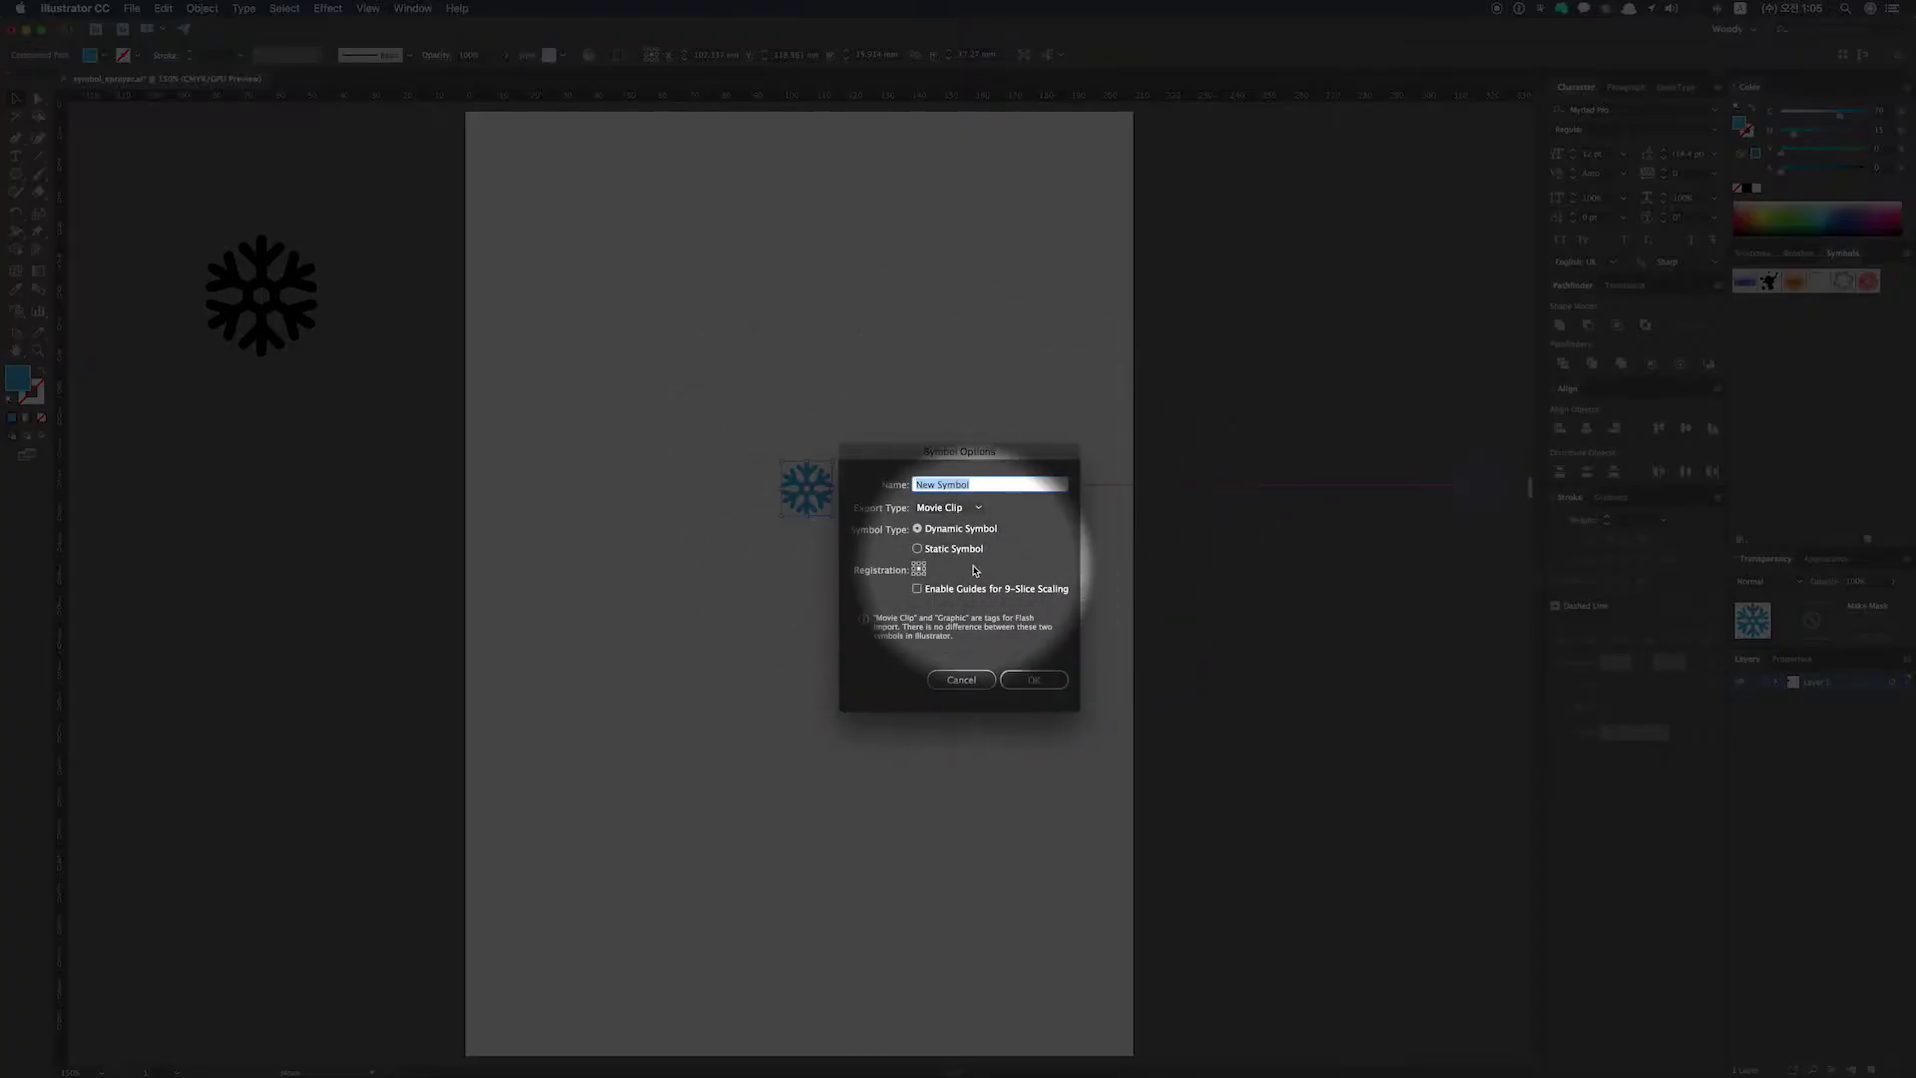
{"action": "left_click", "coordinate": [1035, 680]}
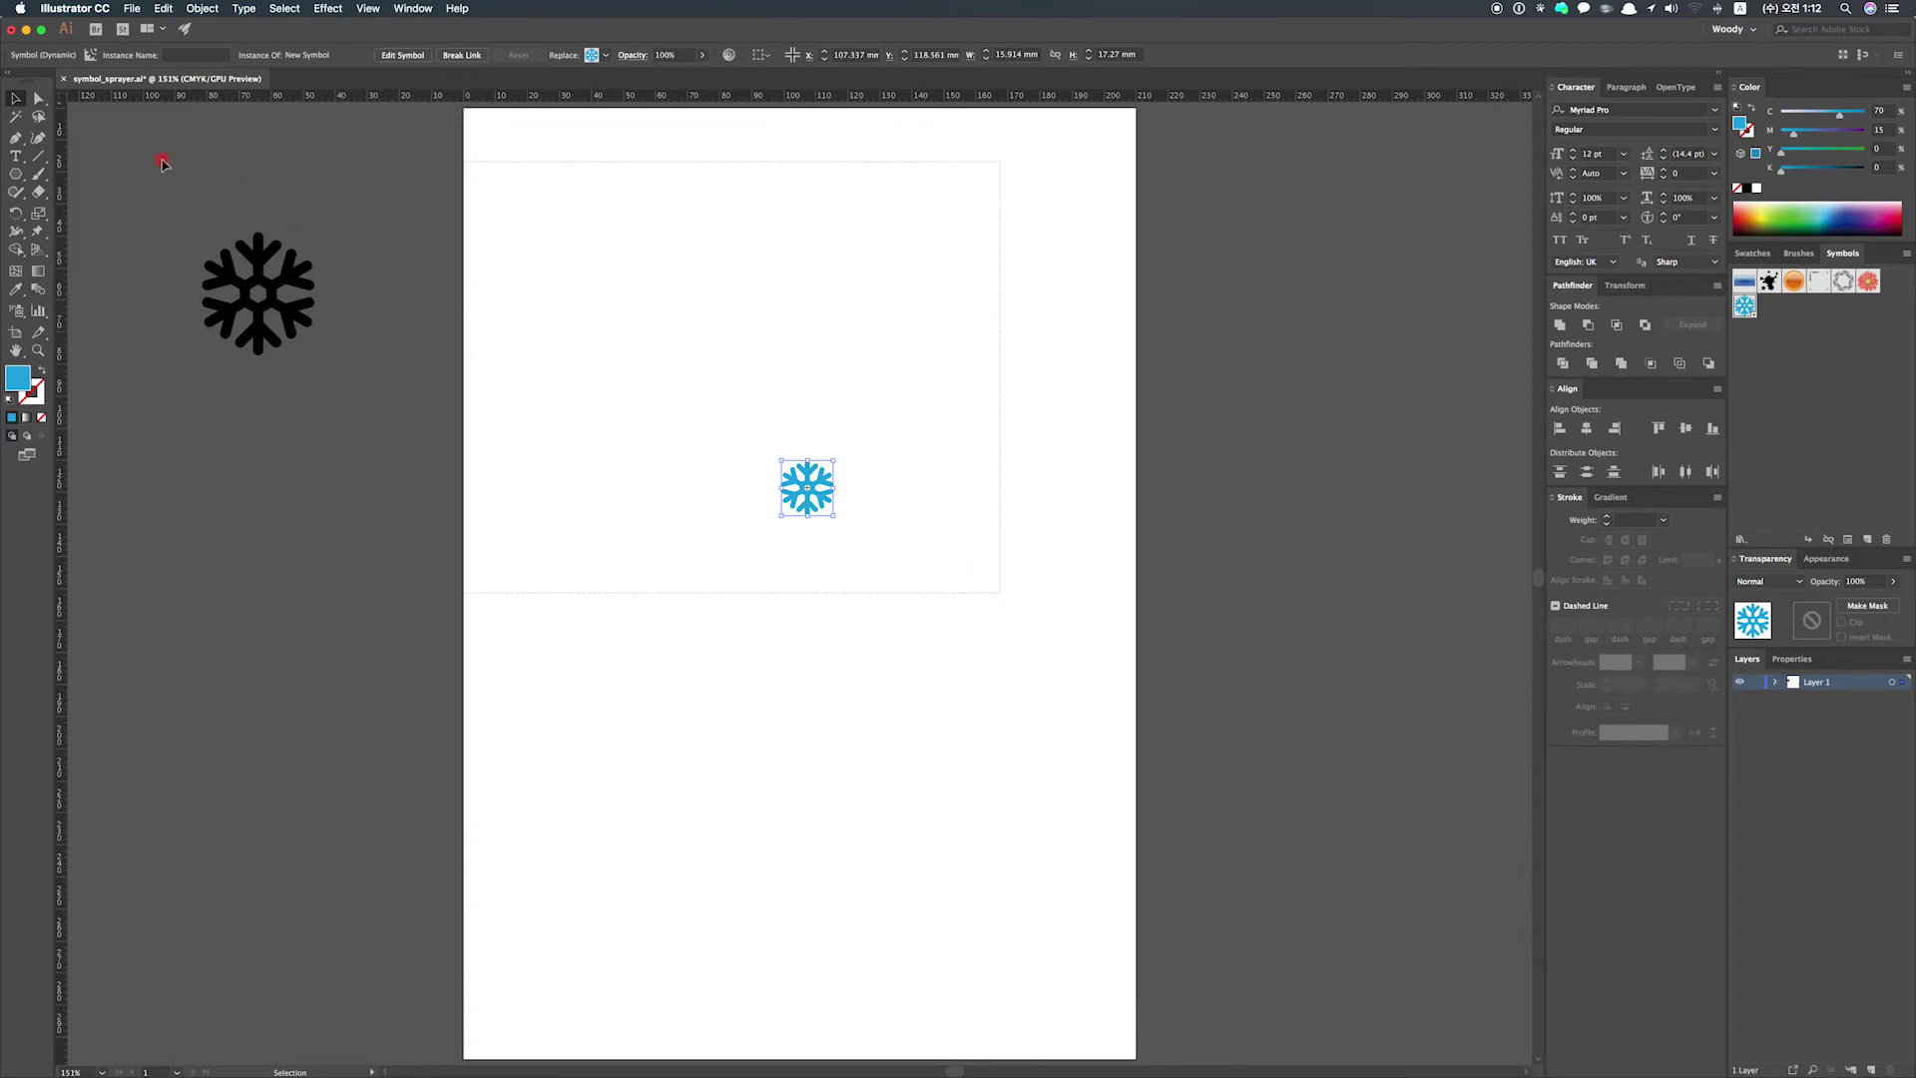
- Delete all artwork from the document and scatter snowflake symbols across the empty artboard with the Symbol Sprayer
{"action": "key", "text": "super+a"}
{"action": "key", "text": "BackSpace"}
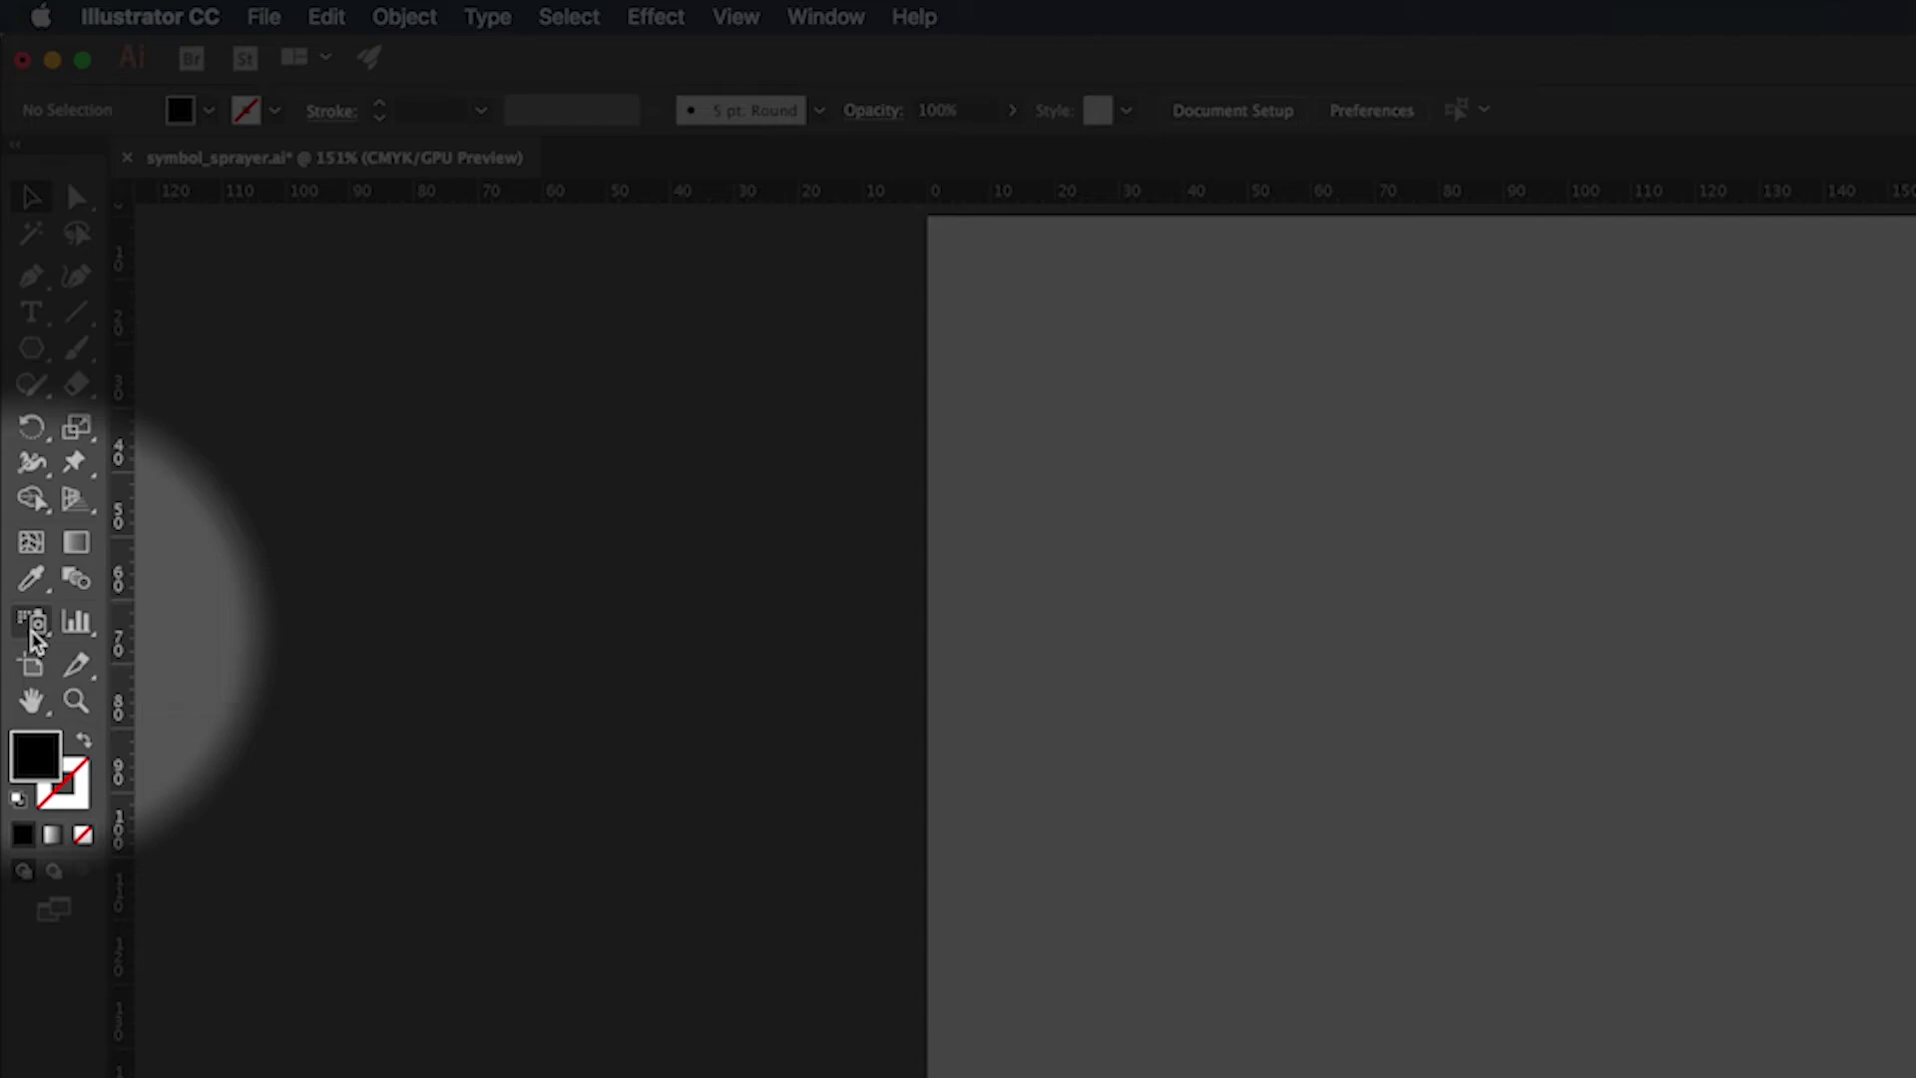
{"action": "left_click", "coordinate": [33, 626]}
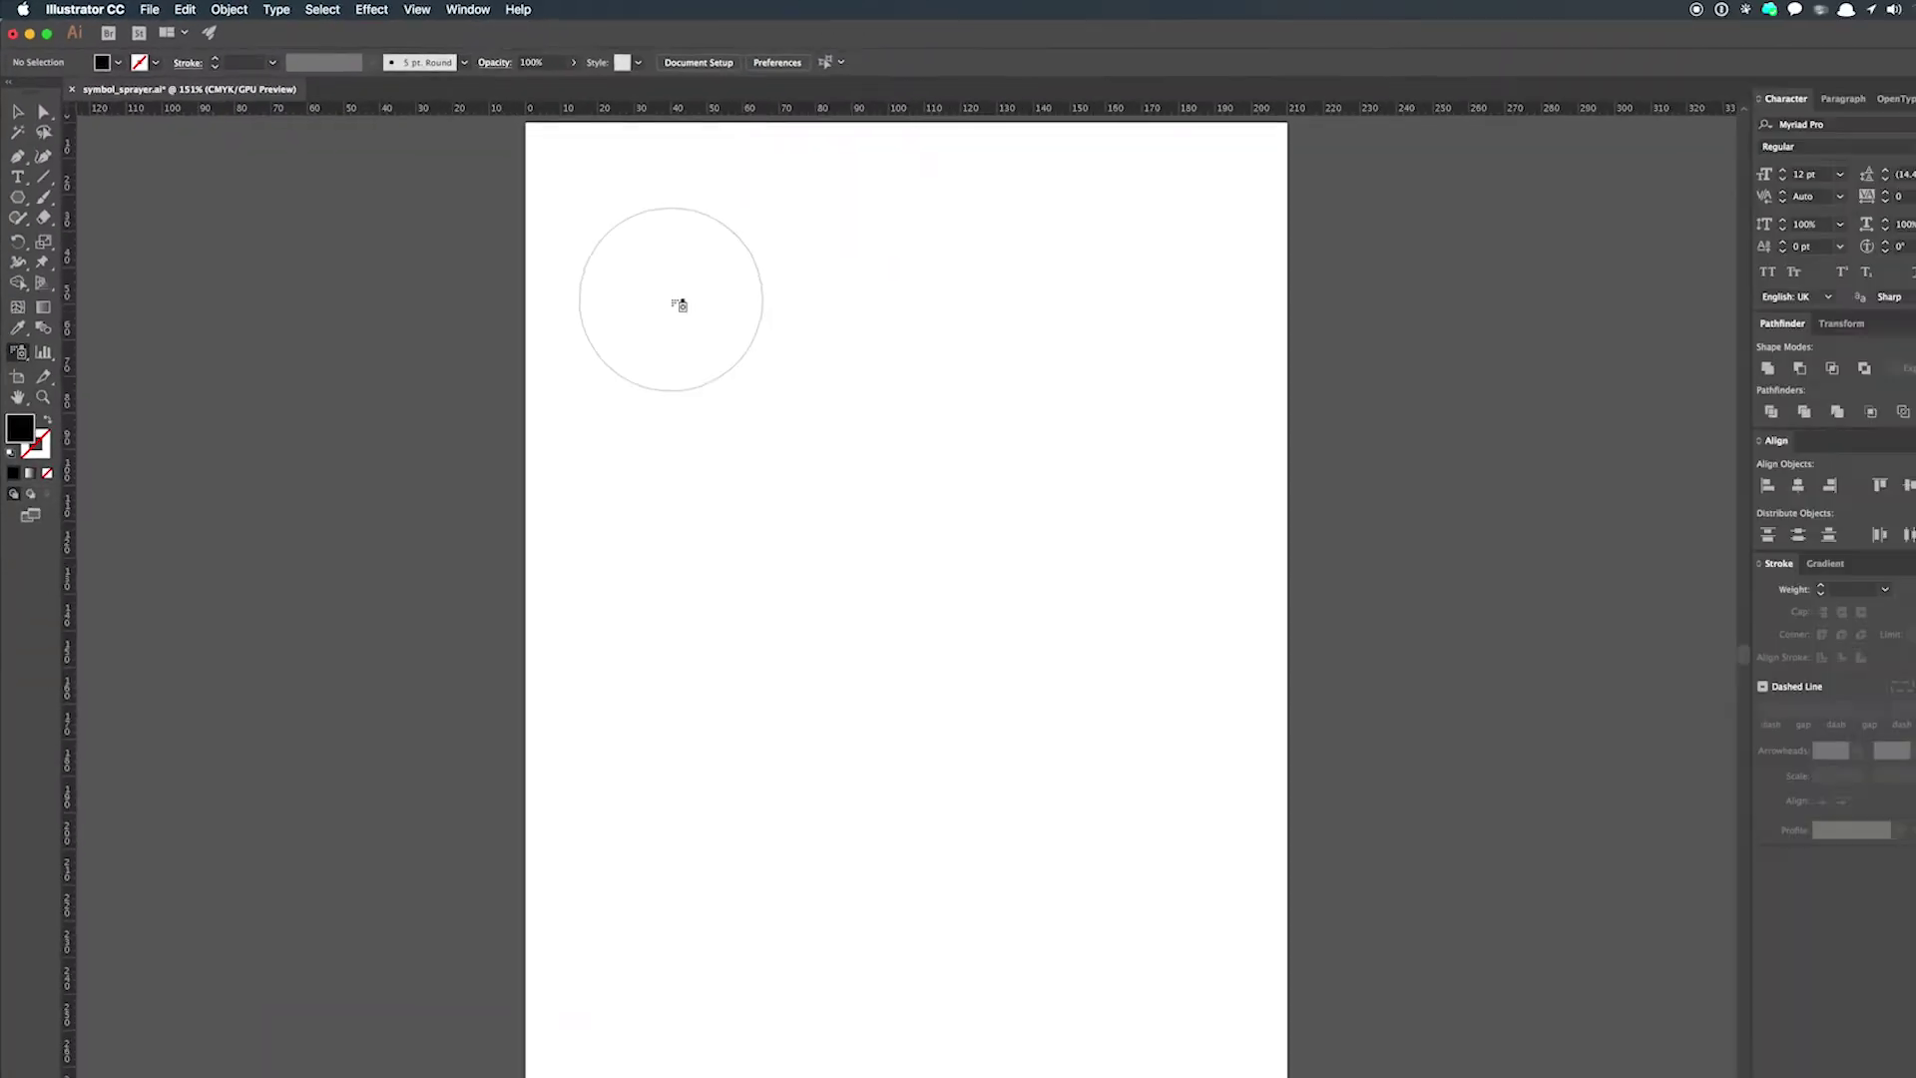
{"action": "left_click", "coordinate": [574, 257]}
{"action": "left_click", "coordinate": [726, 264]}
{"action": "left_click", "coordinate": [869, 287]}
{"action": "left_click", "coordinate": [769, 341]}
{"action": "mouse_move", "coordinate": [660, 389]}
{"action": "left_mouse_down"}
{"action": "mouse_move", "coordinate": [948, 496]}
{"action": "mouse_move", "coordinate": [780, 550]}
{"action": "mouse_move", "coordinate": [696, 606]}
{"action": "mouse_move", "coordinate": [1029, 674]}
{"action": "mouse_move", "coordinate": [1002, 790]}
{"action": "mouse_move", "coordinate": [727, 729]}
{"action": "mouse_move", "coordinate": [625, 758]}
{"action": "mouse_move", "coordinate": [718, 891]}
{"action": "mouse_move", "coordinate": [810, 764]}
{"action": "mouse_move", "coordinate": [555, 583]}
{"action": "mouse_move", "coordinate": [721, 450]}
{"action": "mouse_move", "coordinate": [791, 581]}
{"action": "mouse_move", "coordinate": [996, 579]}
{"action": "mouse_move", "coordinate": [1046, 325]}
{"action": "mouse_move", "coordinate": [896, 331]}
{"action": "mouse_move", "coordinate": [803, 388]}
{"action": "mouse_move", "coordinate": [632, 247]}
{"action": "mouse_move", "coordinate": [743, 170]}
{"action": "mouse_move", "coordinate": [886, 186]}
{"action": "mouse_move", "coordinate": [917, 338]}
{"action": "mouse_move", "coordinate": [977, 474]}
{"action": "mouse_move", "coordinate": [967, 569]}
{"action": "left_mouse_up"}
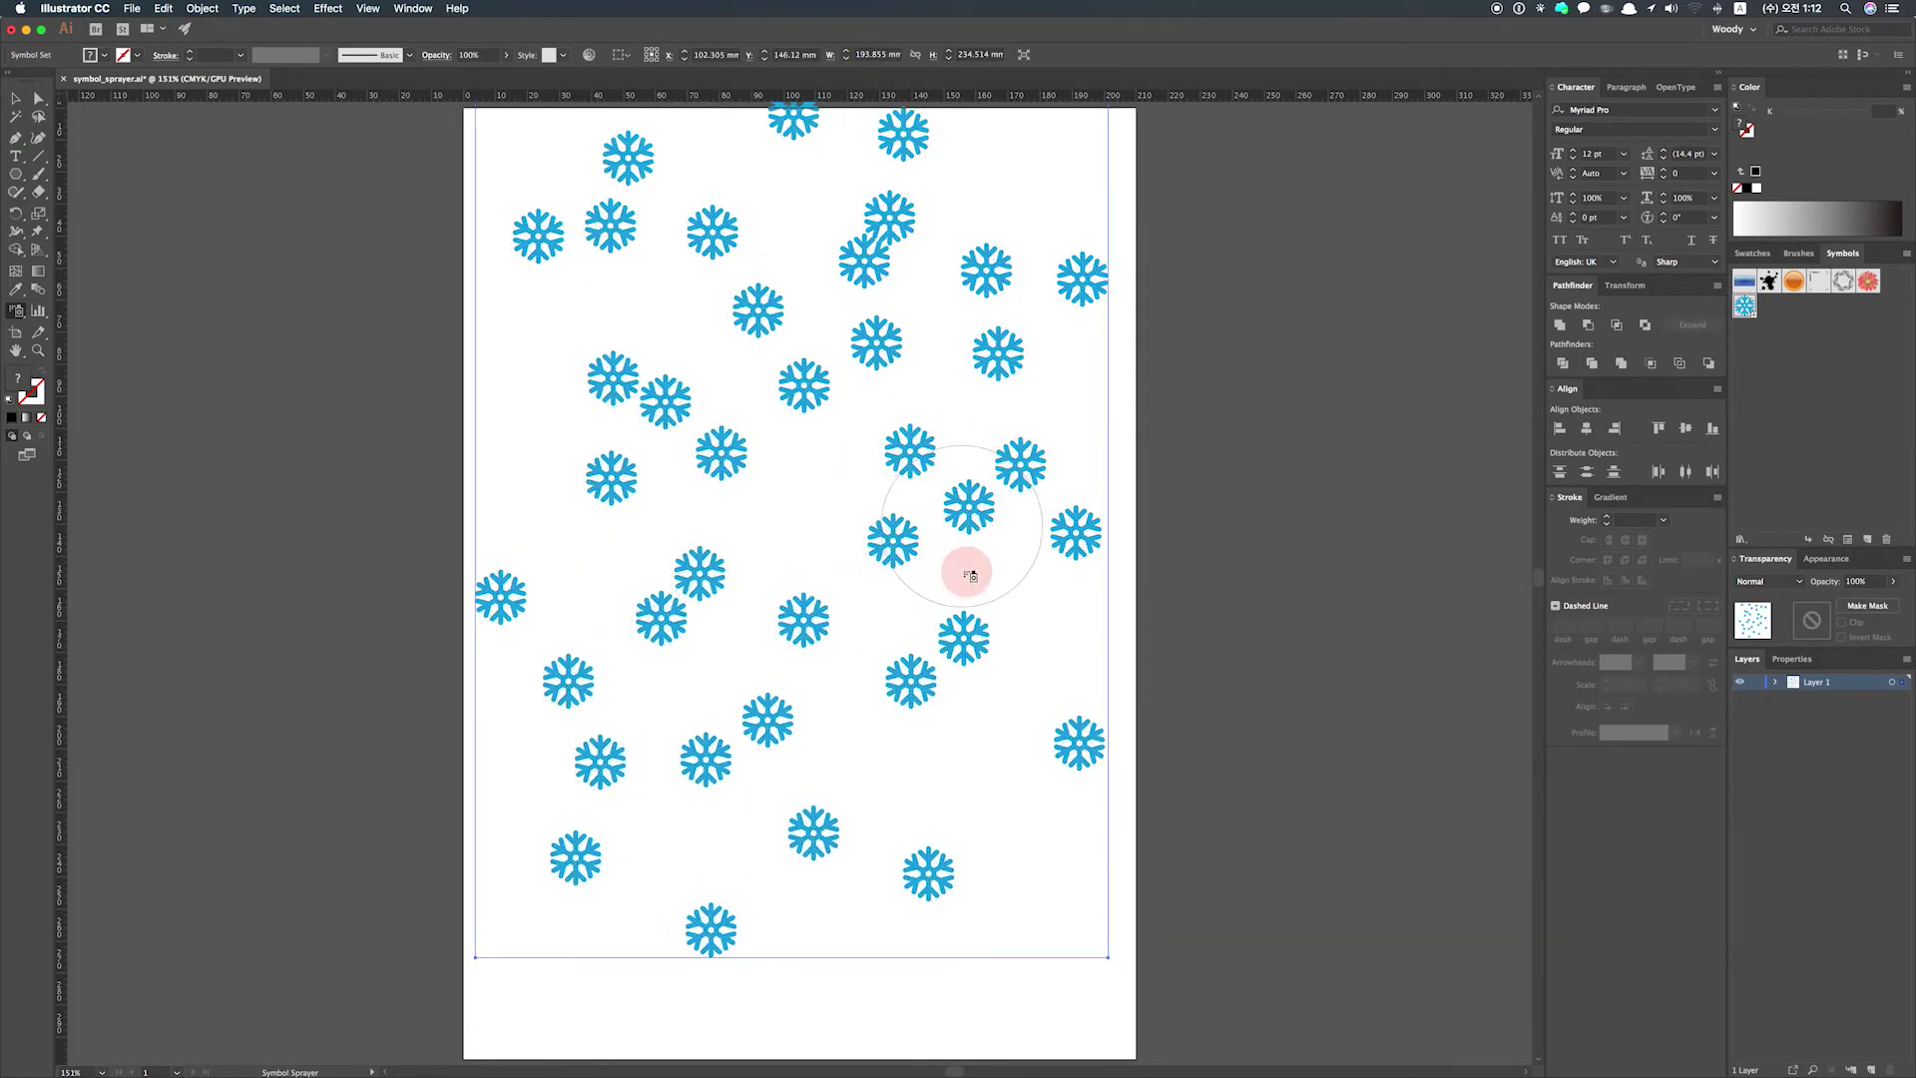
- Enlarge the Symbol Sprayer's brush diameter
{"action": "scroll", "coordinate": [968, 579], "scroll_direction": "up", "scroll_amount": 3}
{"action": "scroll", "coordinate": [970, 580], "scroll_direction": "down", "scroll_amount": 2}
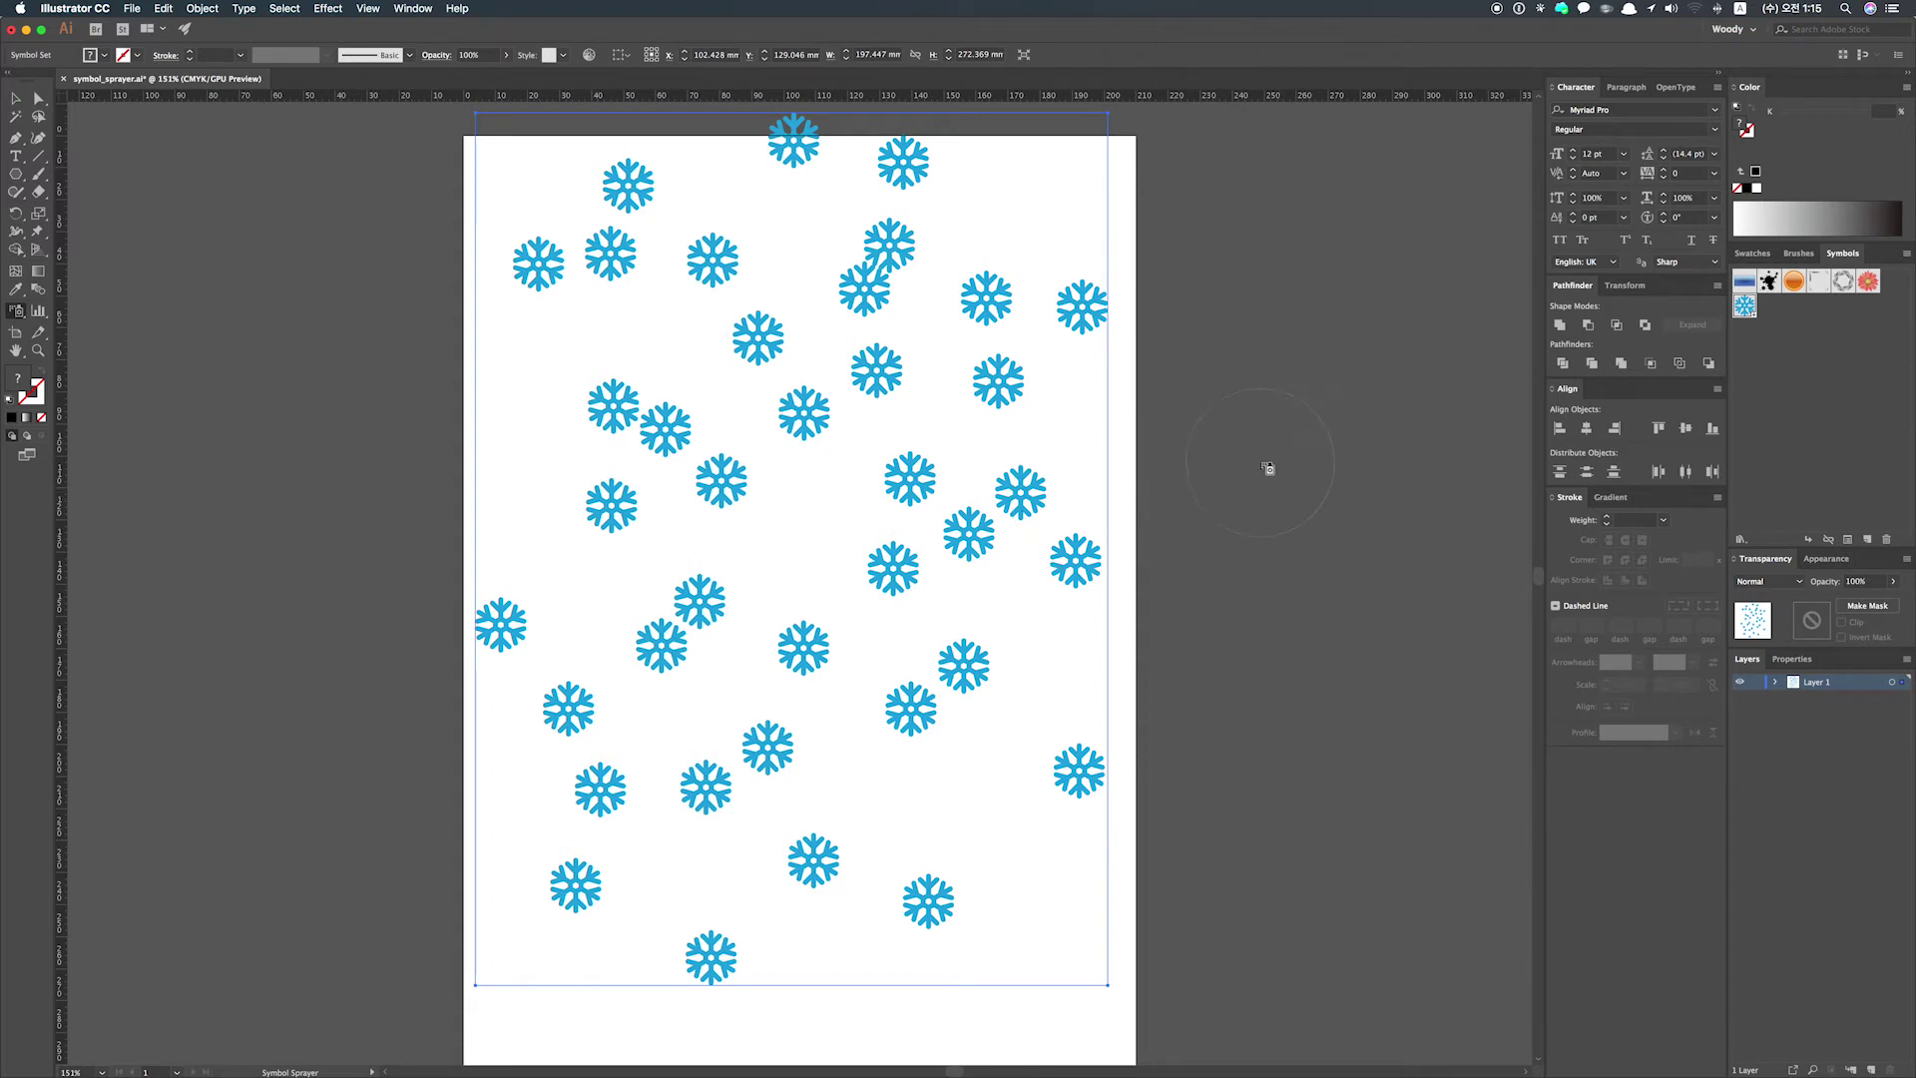
{"action": "key", "text": "bracketright"}
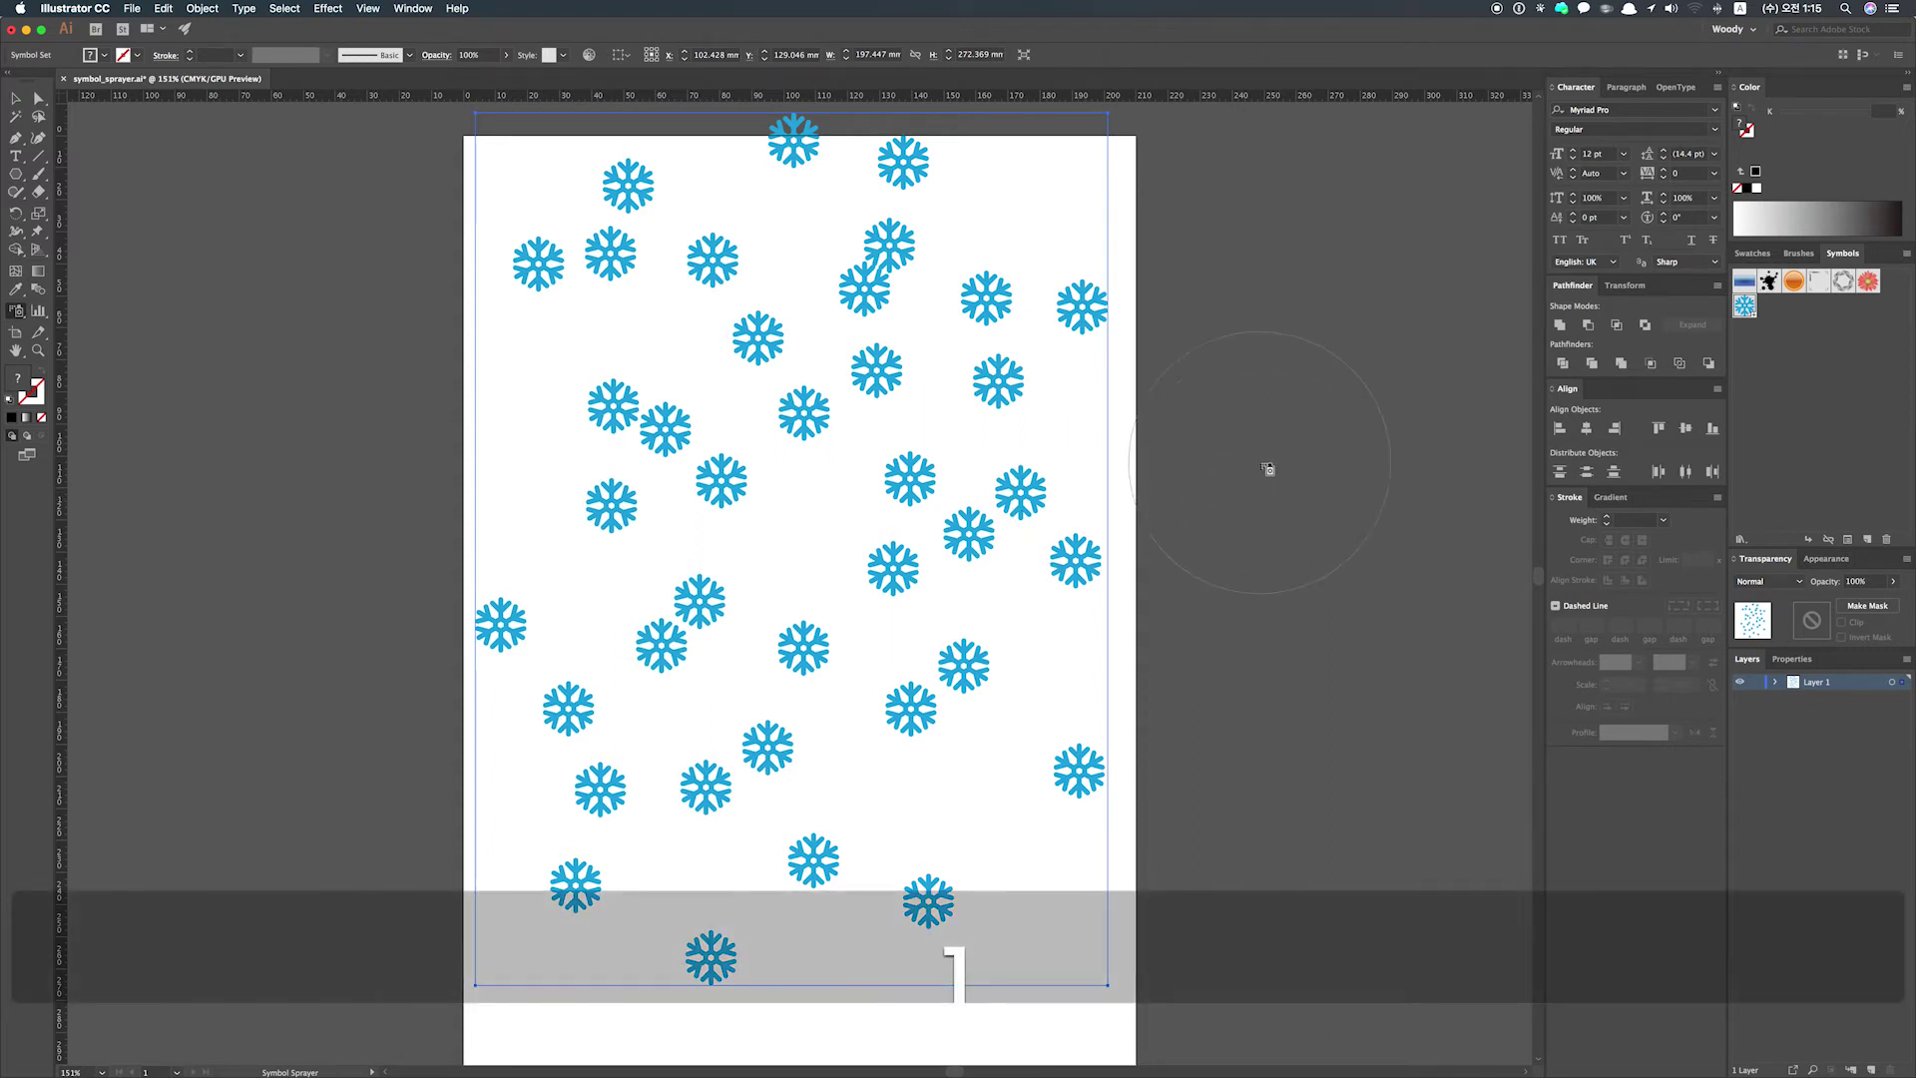
- Set the Symbol Sprayer's intensity and symbol set density to 10 and spray a test trail of snowflakes beside the artboard
{"action": "key", "text": "bracketleft"}
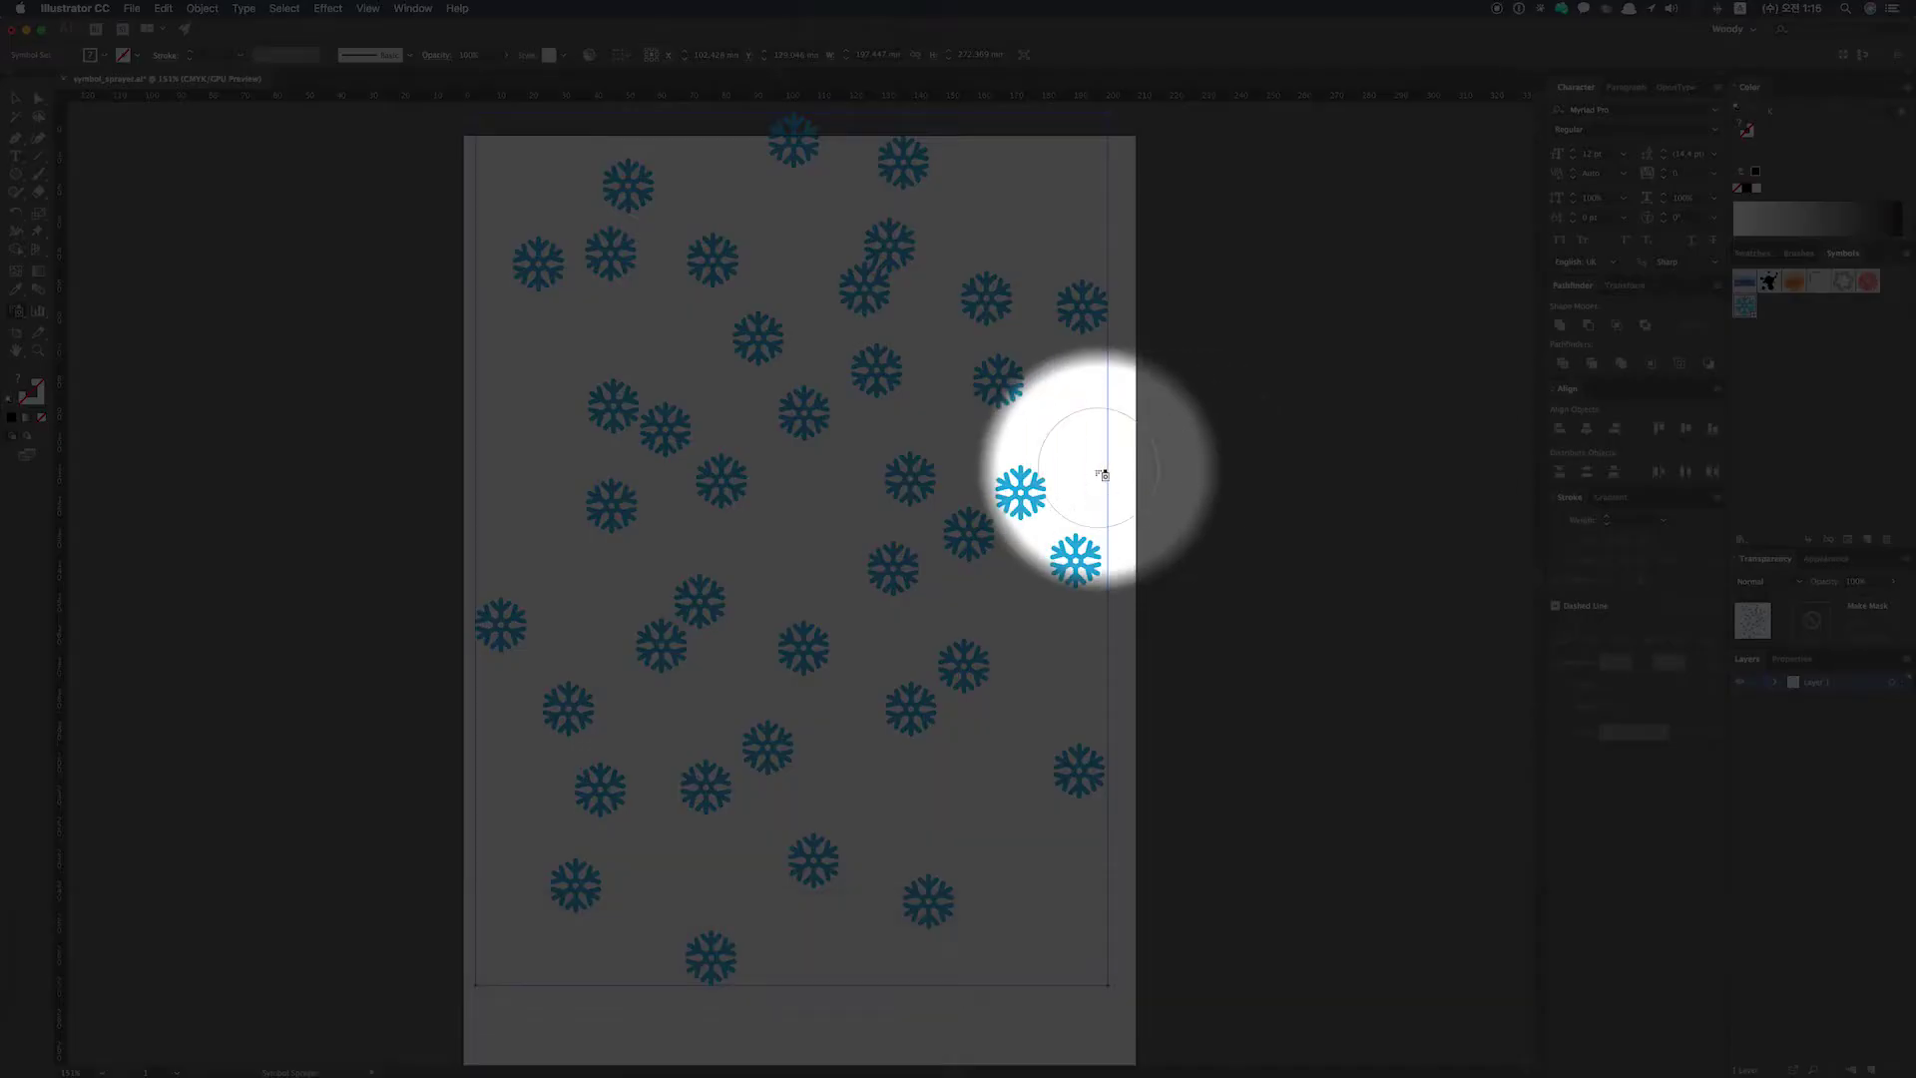
{"action": "double_click", "coordinate": [15, 318]}
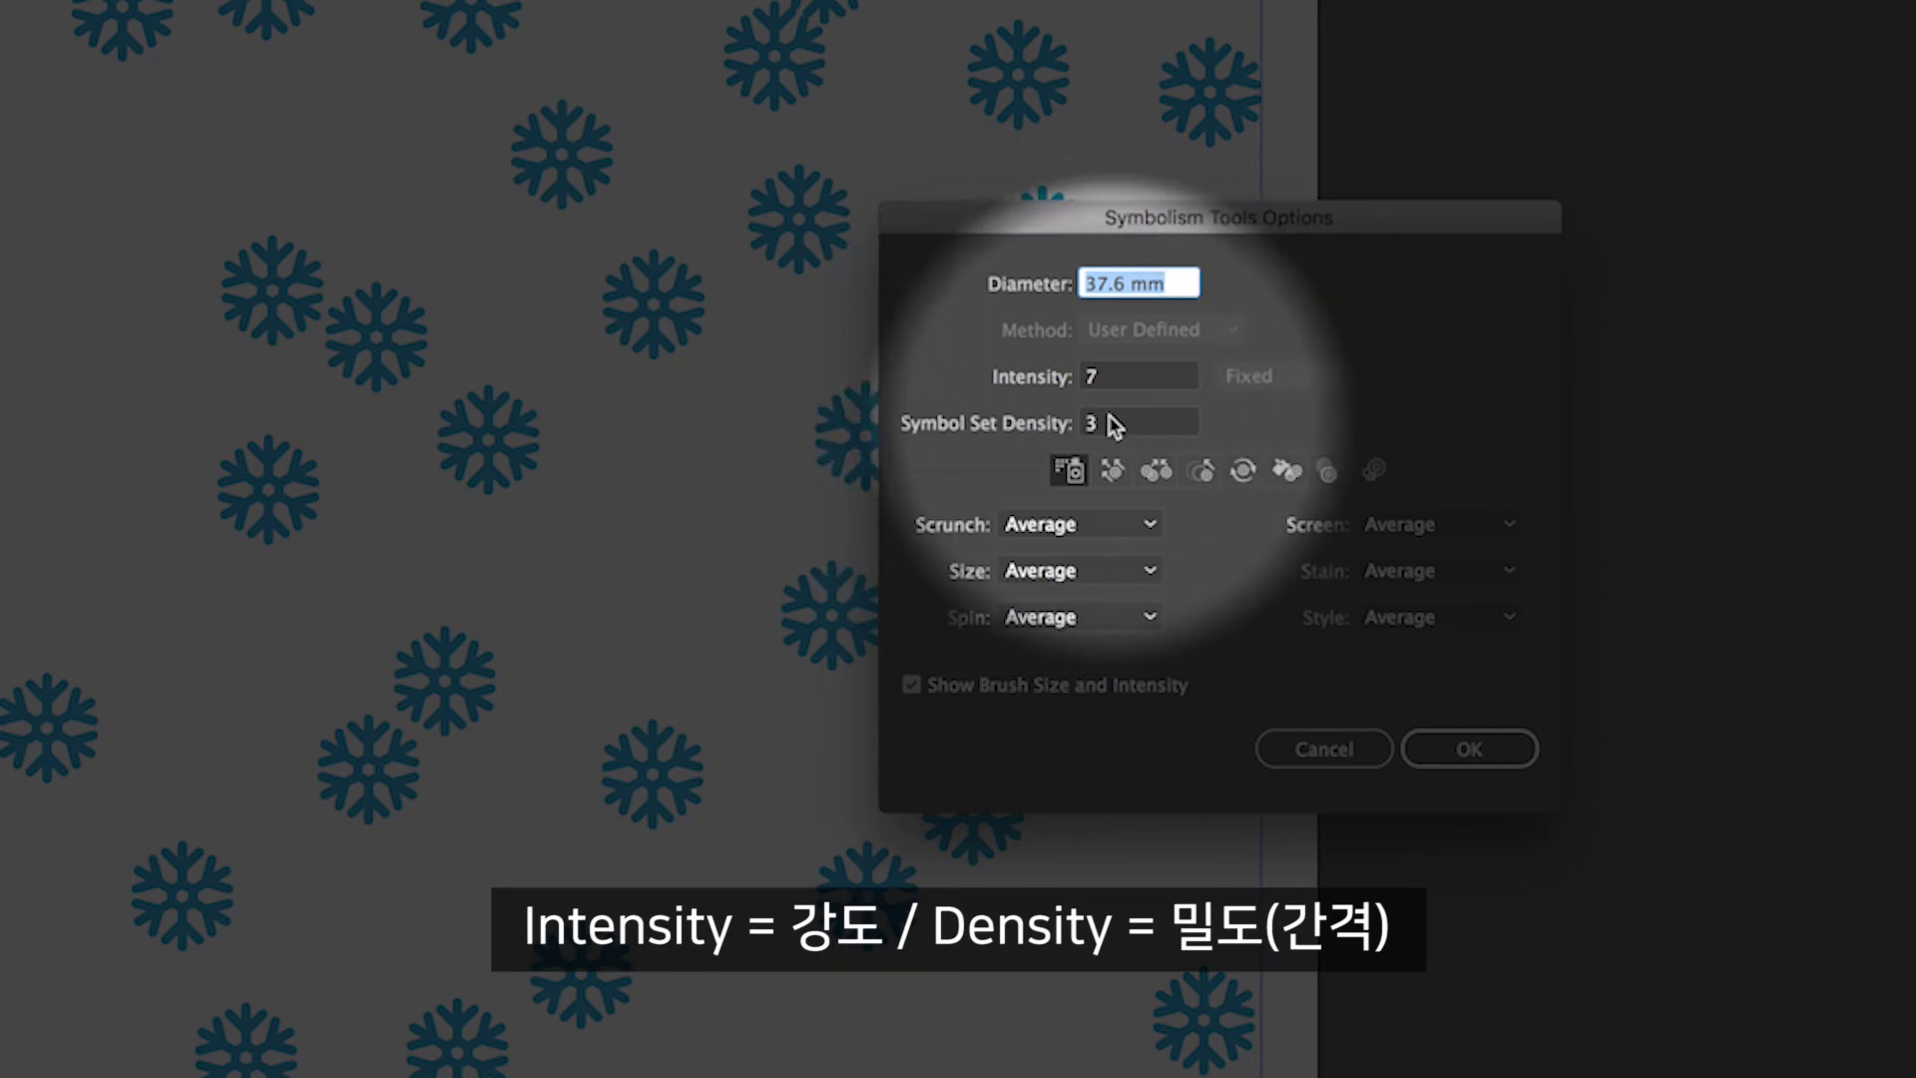
{"action": "left_click", "coordinate": [1087, 379]}
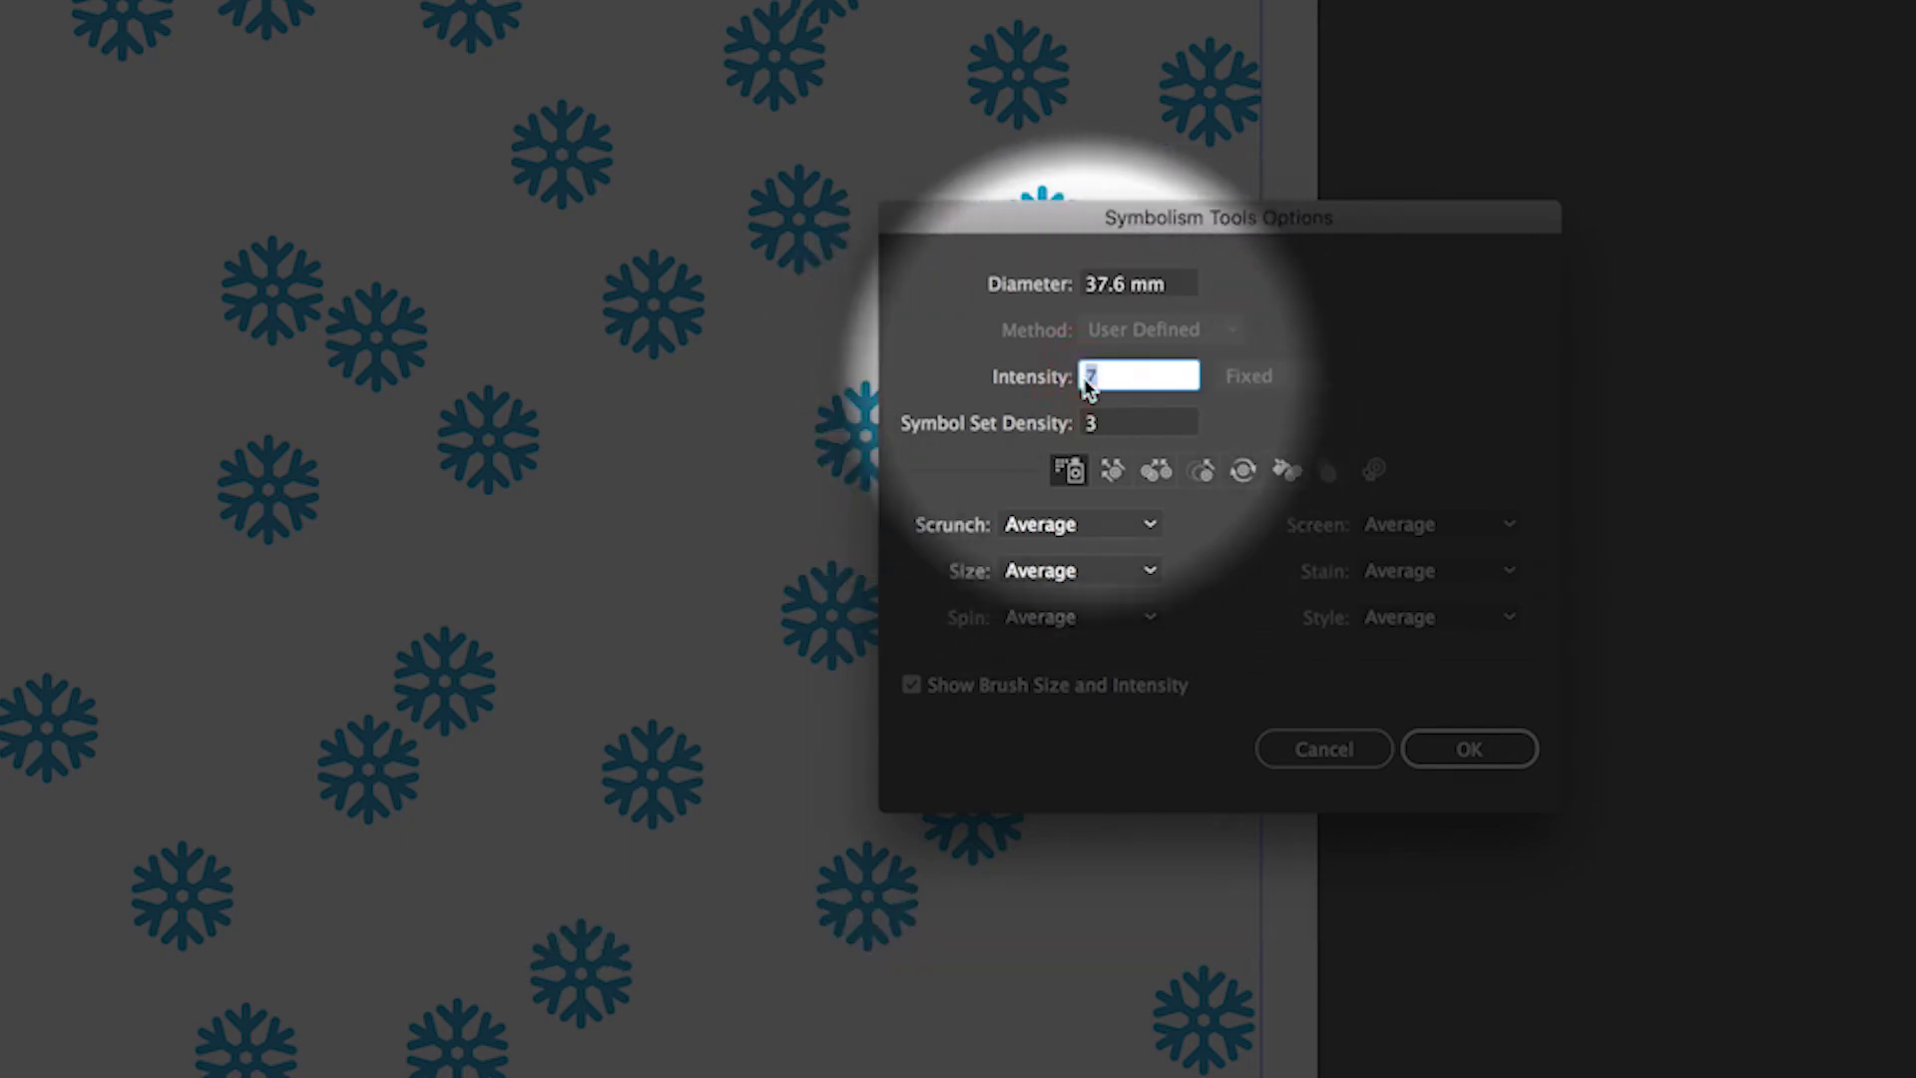
{"action": "type", "text": "100"}
{"action": "key", "text": "Tab"}
{"action": "type", "text": "1"}
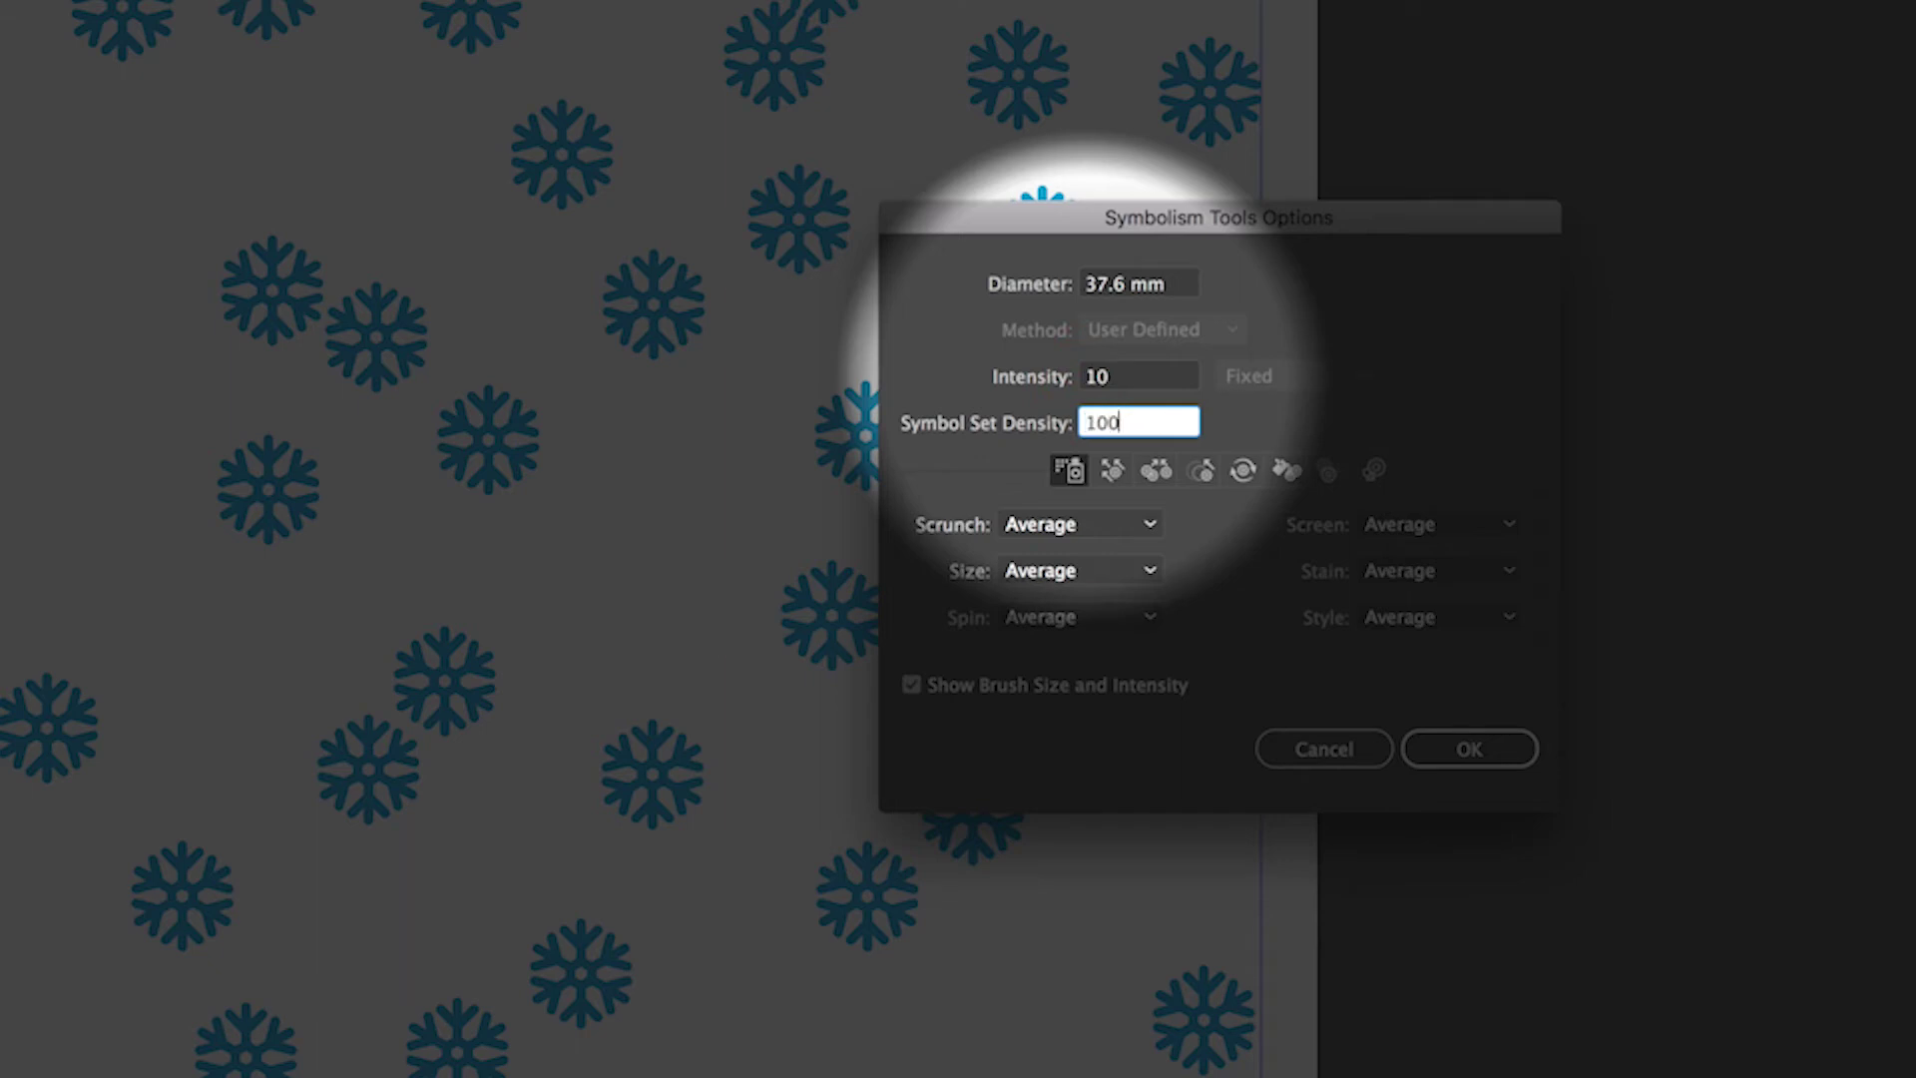
{"action": "type", "text": "00"}
{"action": "key", "text": "Tab"}
{"action": "left_click", "coordinate": [1459, 746]}
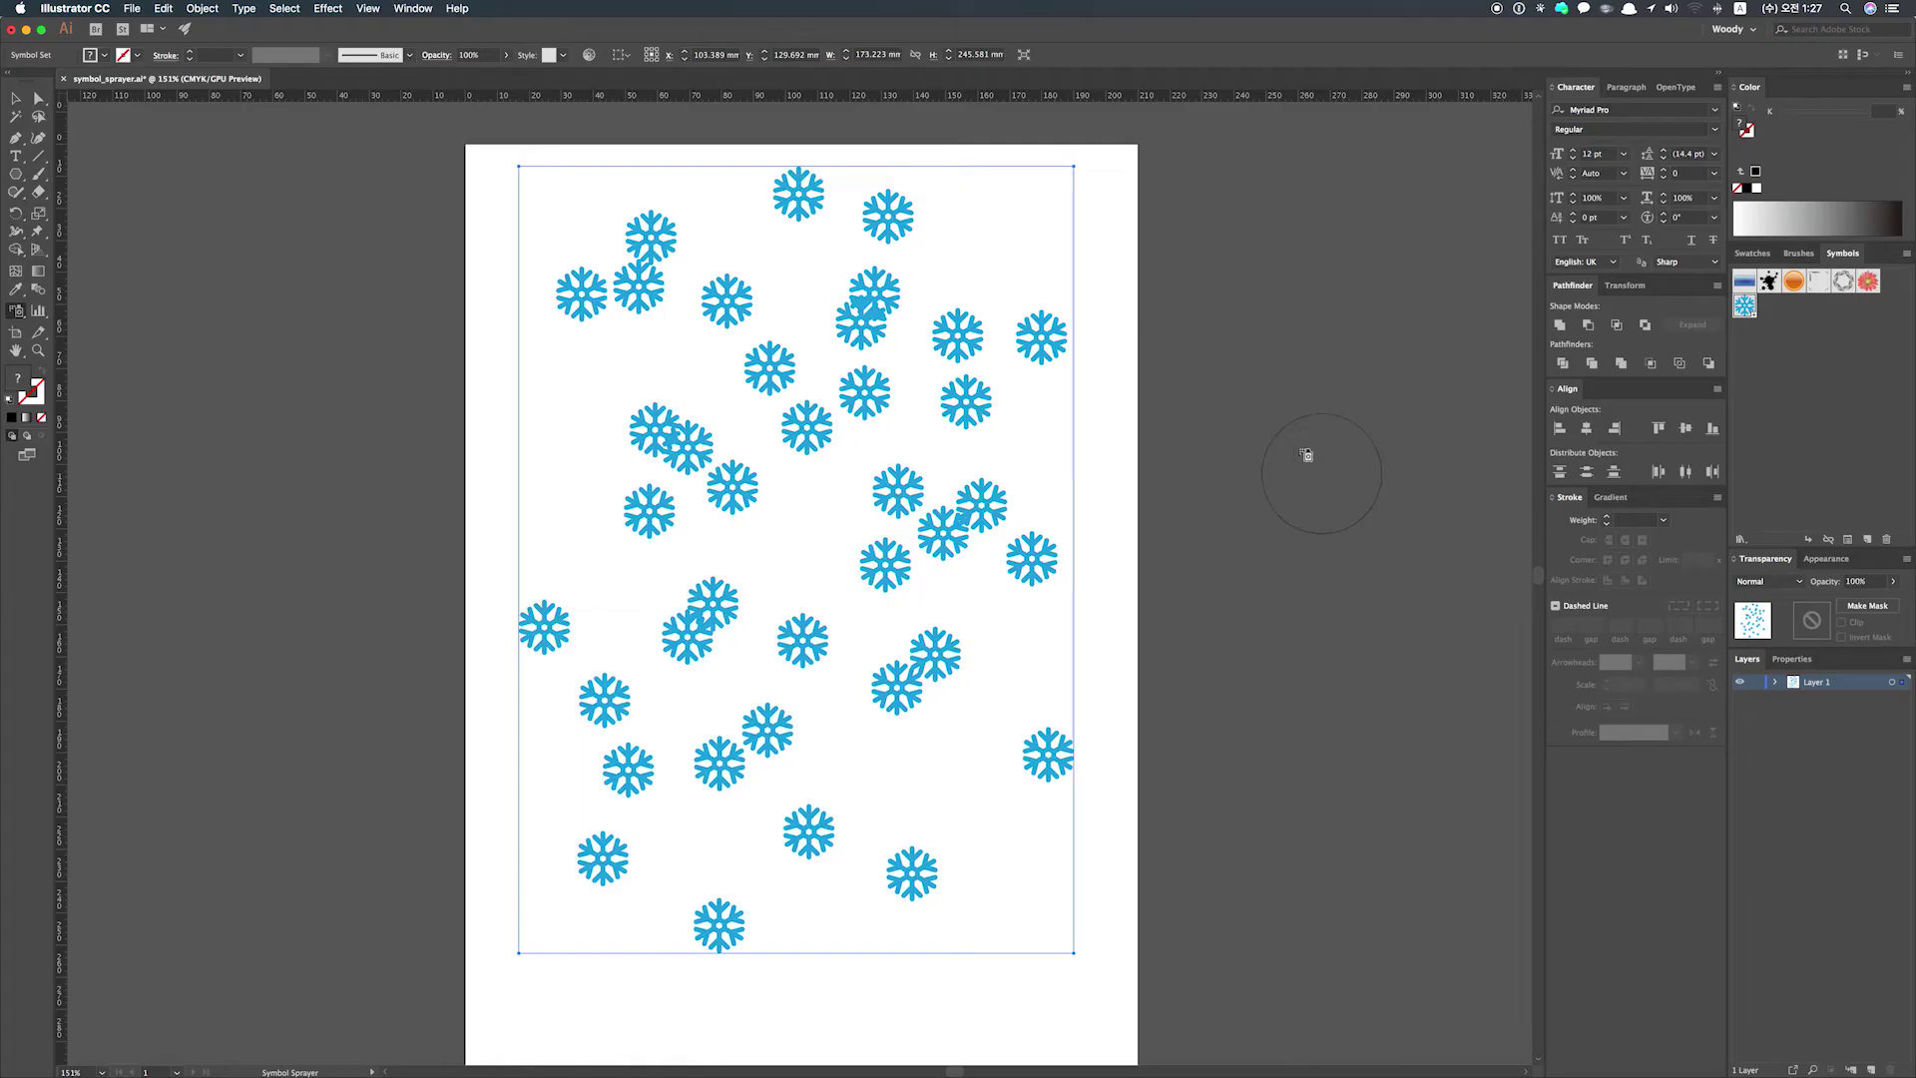
{"action": "mouse_move", "coordinate": [1287, 355]}
{"action": "left_mouse_down"}
{"action": "mouse_move", "coordinate": [1351, 378]}
{"action": "mouse_move", "coordinate": [1349, 467]}
{"action": "mouse_move", "coordinate": [1281, 563]}
{"action": "left_mouse_up"}
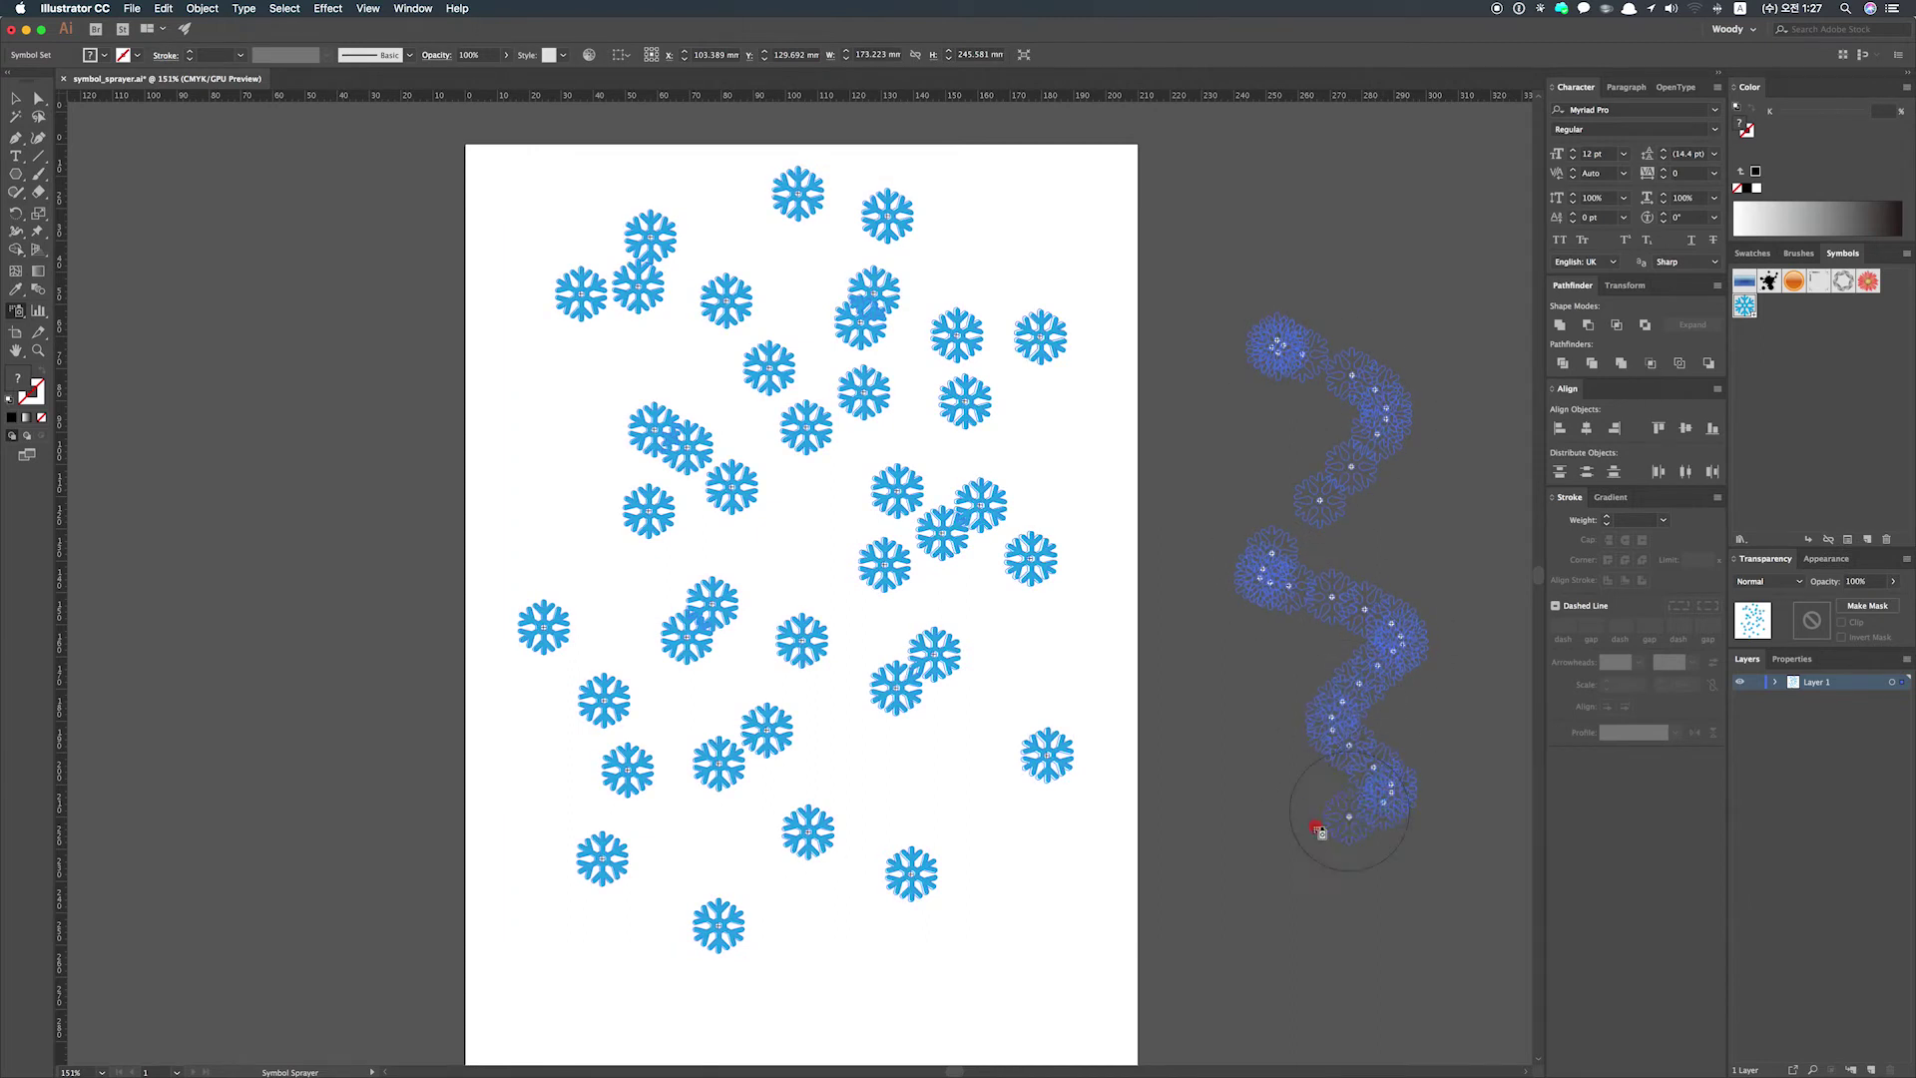
{"action": "left_click_drag", "start_coordinate": [1317, 828], "coordinate": [1353, 818]}
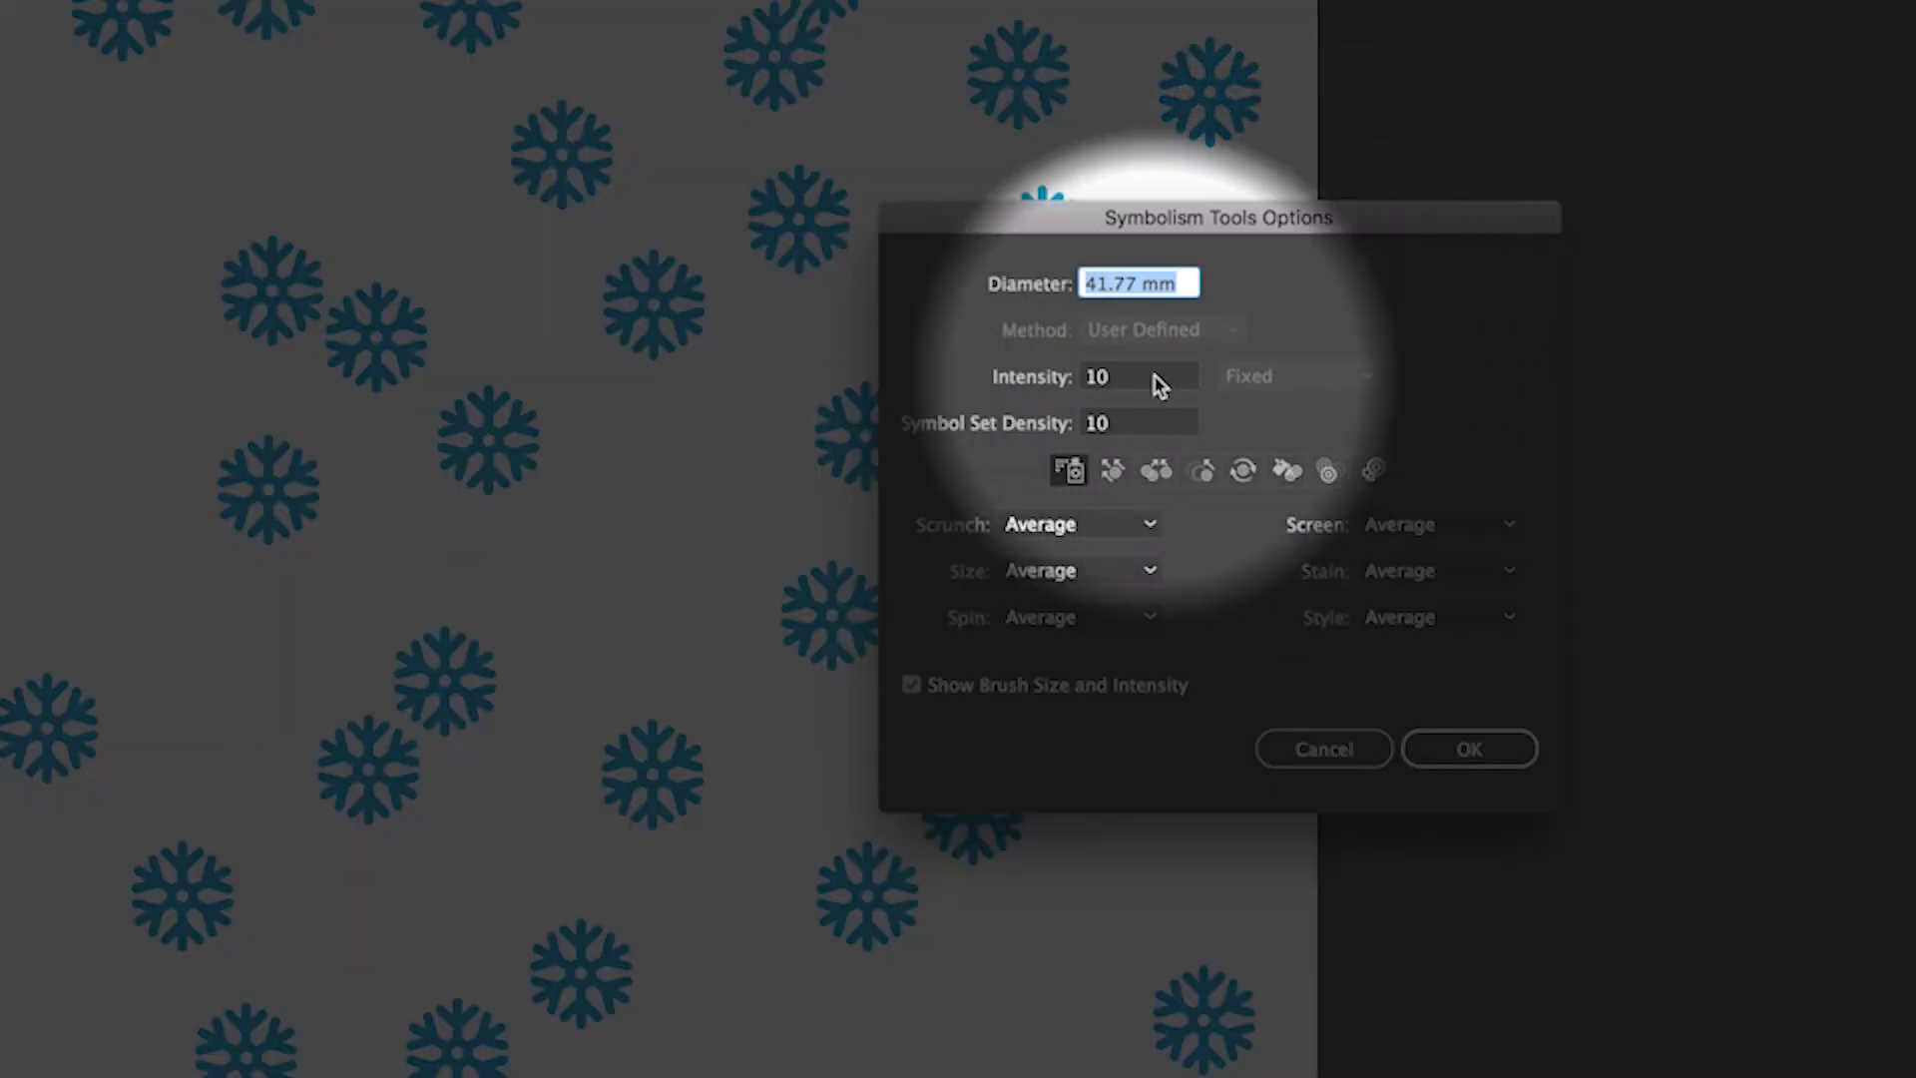
- Lower the Symbol Sprayer's intensity and symbol set density to 1 and spray another test trail beside the artboard
{"action": "left_click", "coordinate": [995, 435]}
{"action": "type", "text": "1"}
{"action": "left_click", "coordinate": [1134, 423]}
{"action": "type", "text": "1"}
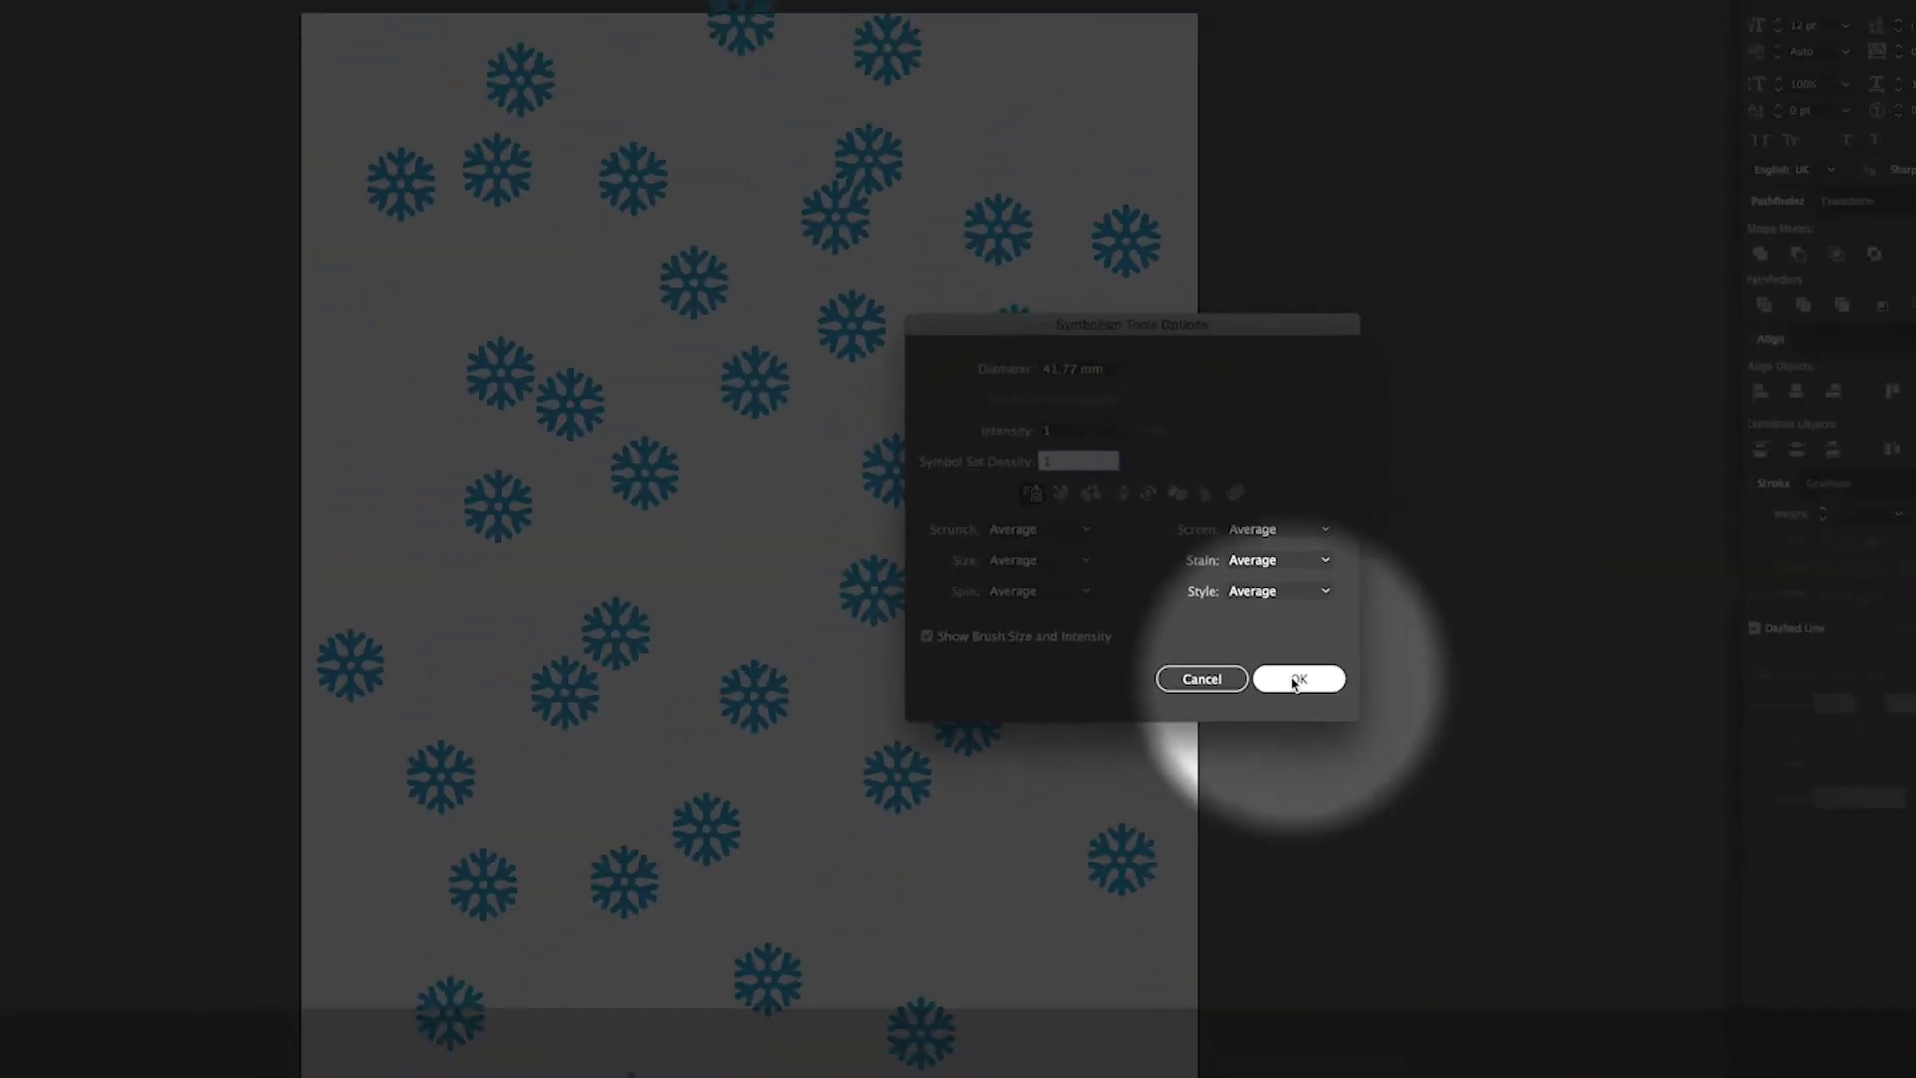
{"action": "left_click", "coordinate": [1294, 682]}
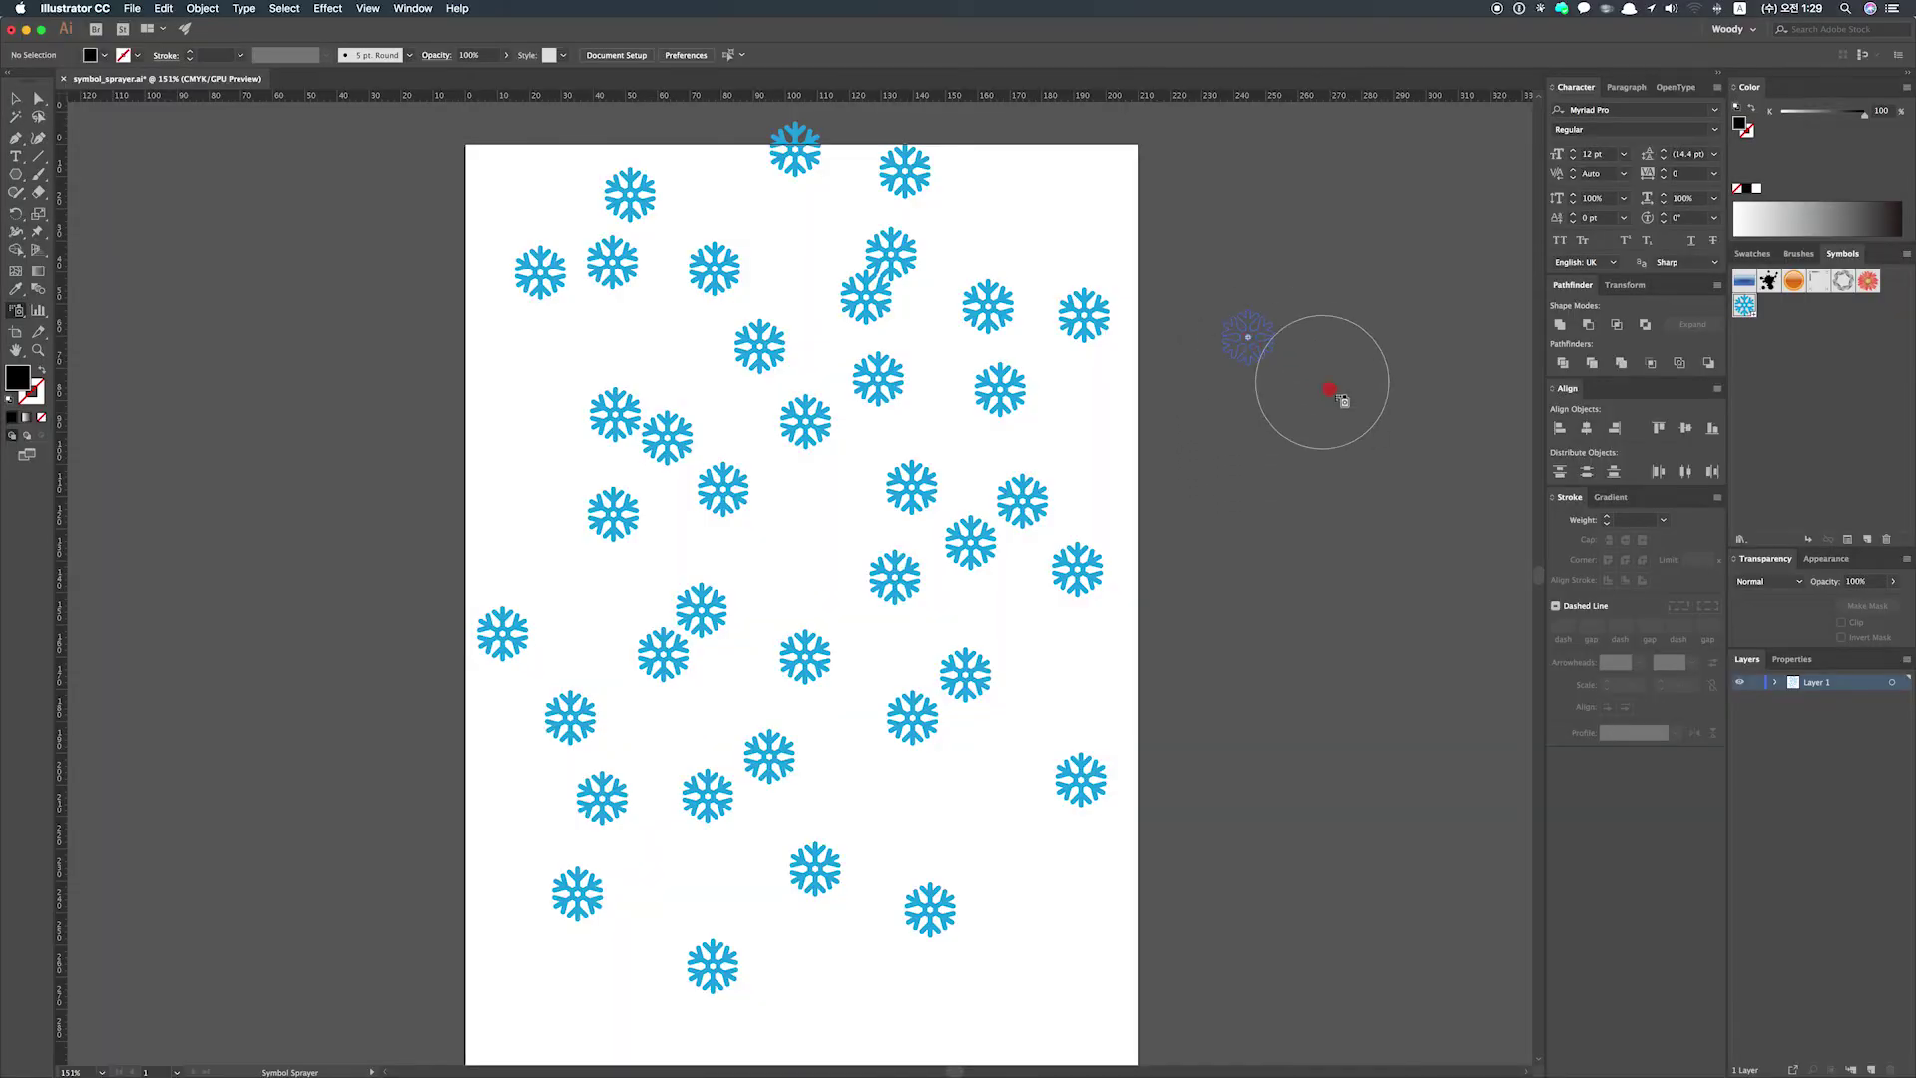
{"action": "mouse_move", "coordinate": [1331, 389]}
{"action": "left_mouse_down"}
{"action": "mouse_move", "coordinate": [1348, 492]}
{"action": "mouse_move", "coordinate": [1282, 579]}
{"action": "mouse_move", "coordinate": [1370, 675]}
{"action": "mouse_move", "coordinate": [1283, 772]}
{"action": "mouse_move", "coordinate": [1267, 866]}
{"action": "left_mouse_up"}
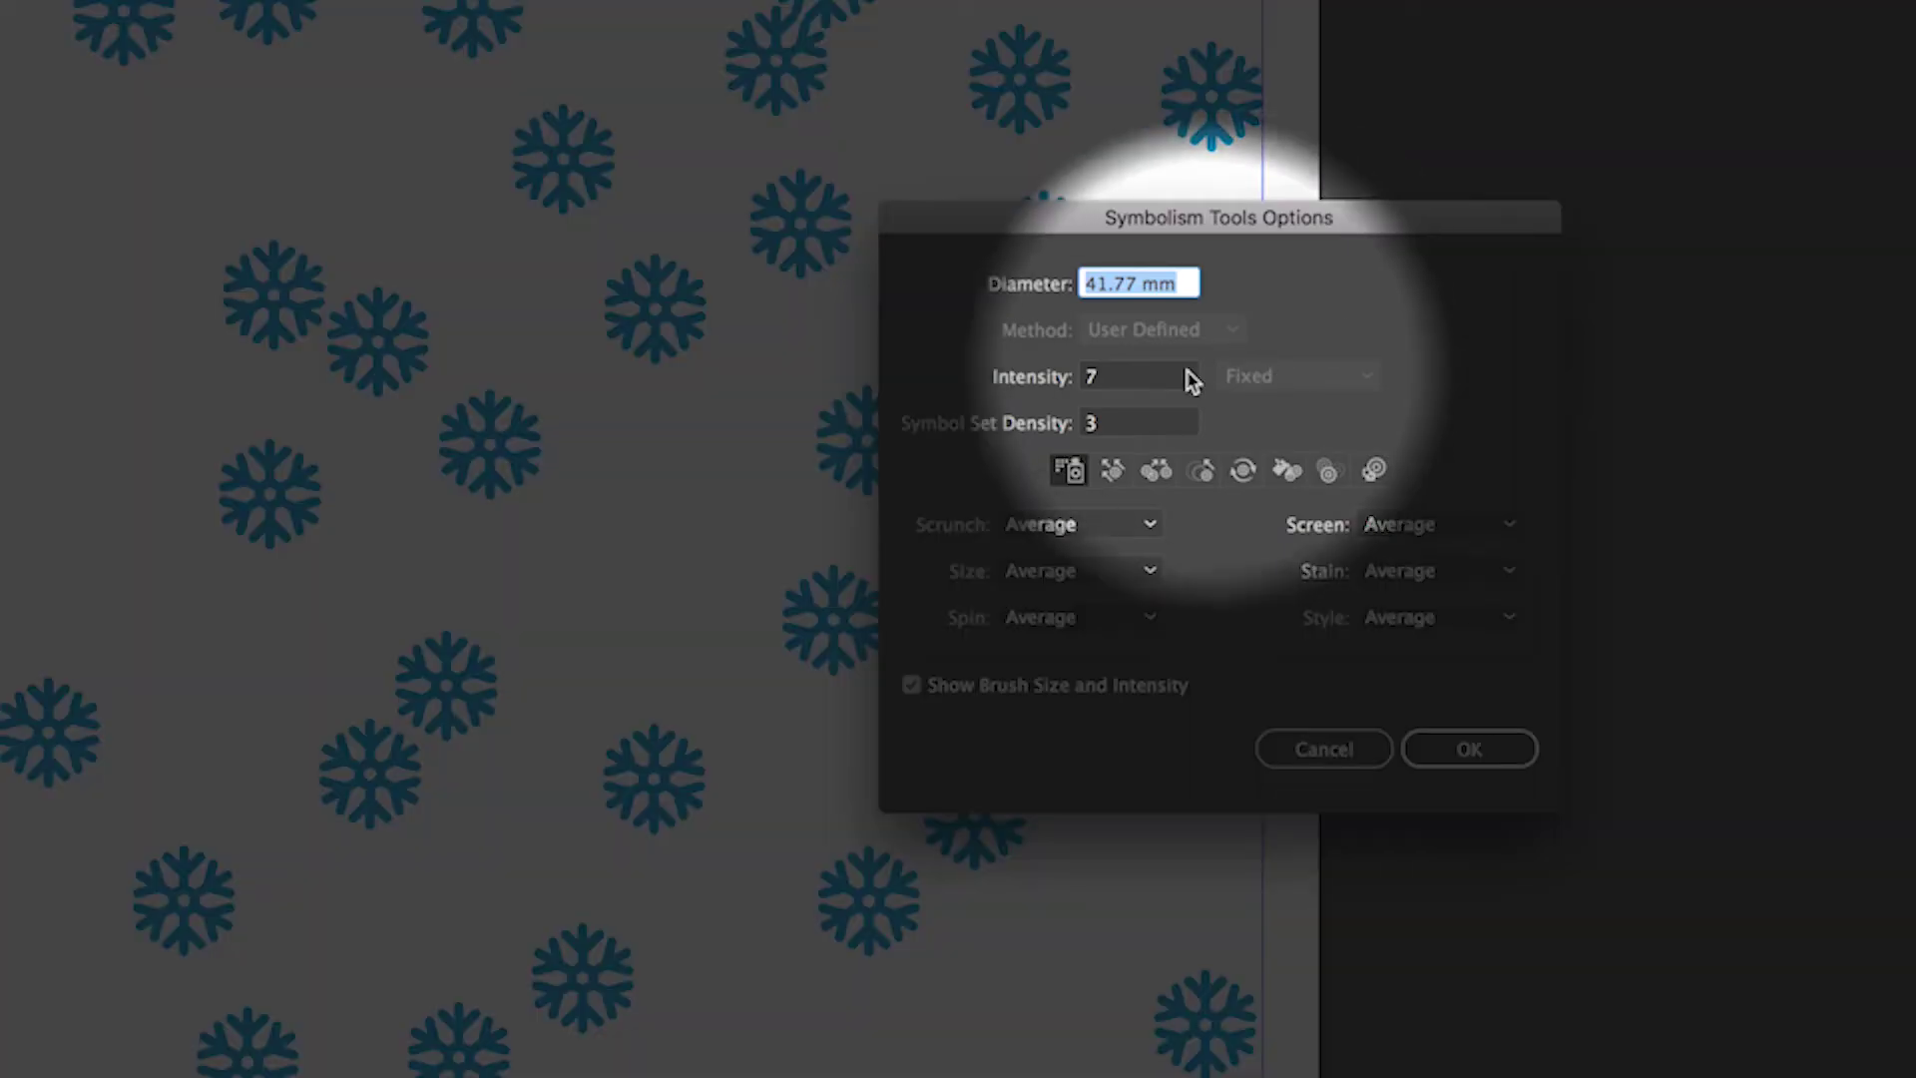
- Set the Symbol Sprayer's intensity to 5
{"action": "left_click_drag", "start_coordinate": [1146, 376], "coordinate": [1003, 381]}
{"action": "type", "text": "5"}
{"action": "left_click_drag", "start_coordinate": [1143, 427], "coordinate": [1055, 439]}
{"action": "left_click", "coordinate": [1469, 748]}
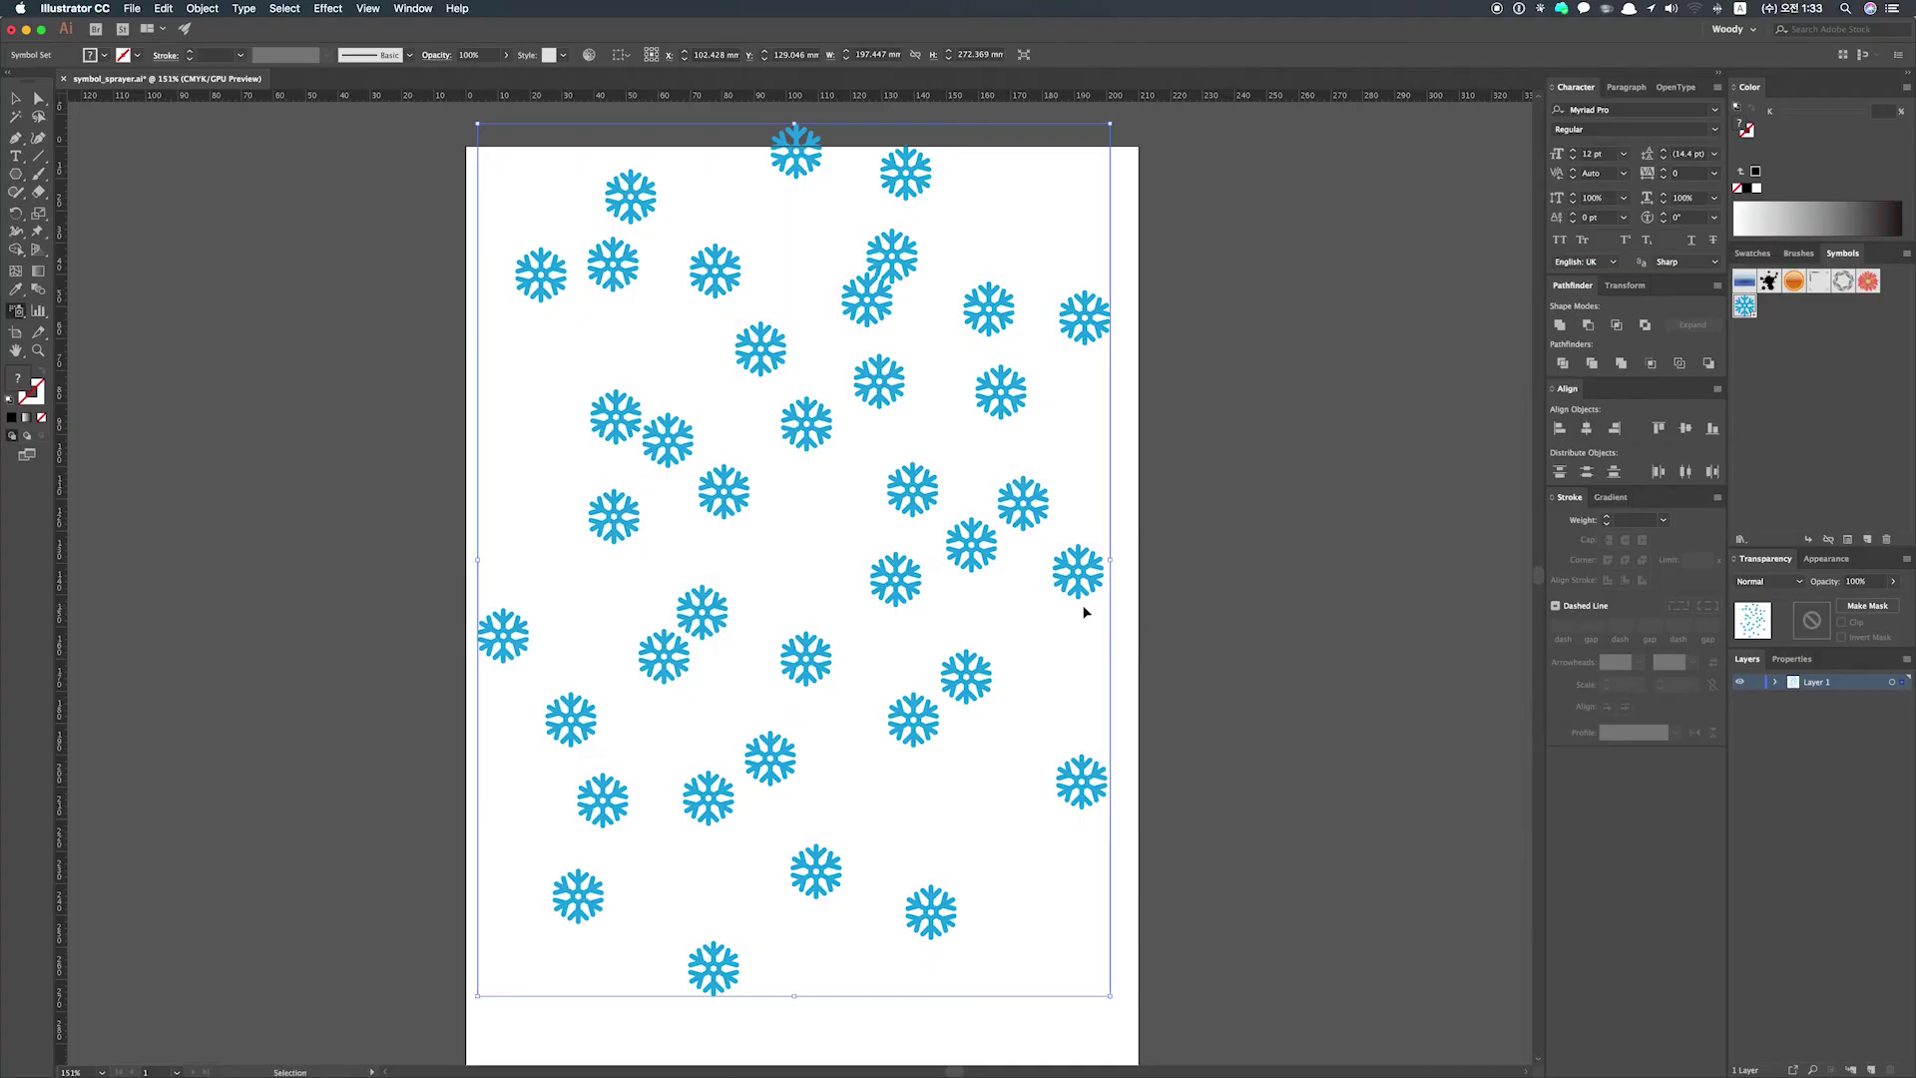
- Spray more snowflakes into the existing set along the artboard's lower part and around and beyond its four edges
{"action": "key", "text": "super+minus"}
{"action": "key", "text": "super+minus"}
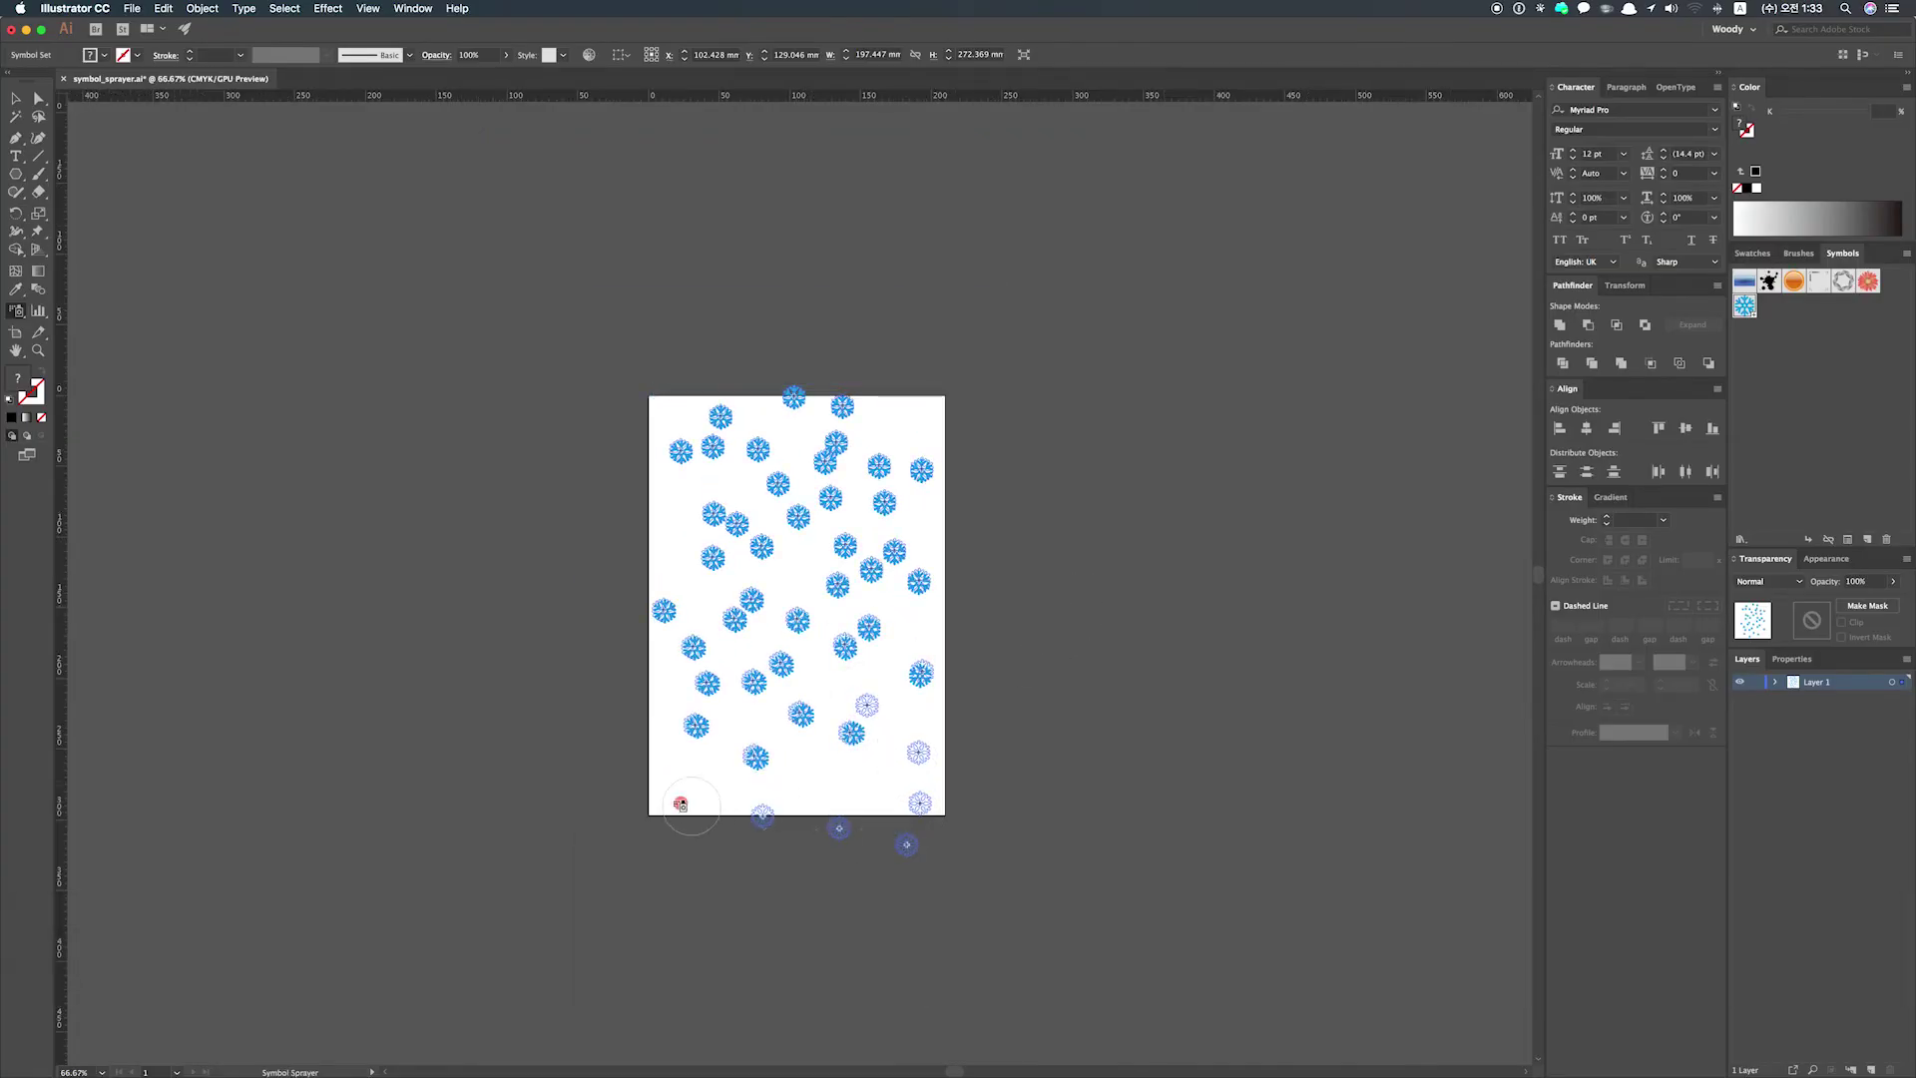
{"action": "mouse_move", "coordinate": [796, 788]}
{"action": "left_mouse_down"}
{"action": "mouse_move", "coordinate": [915, 670]}
{"action": "mouse_move", "coordinate": [943, 604]}
{"action": "mouse_move", "coordinate": [906, 632]}
{"action": "left_mouse_up"}
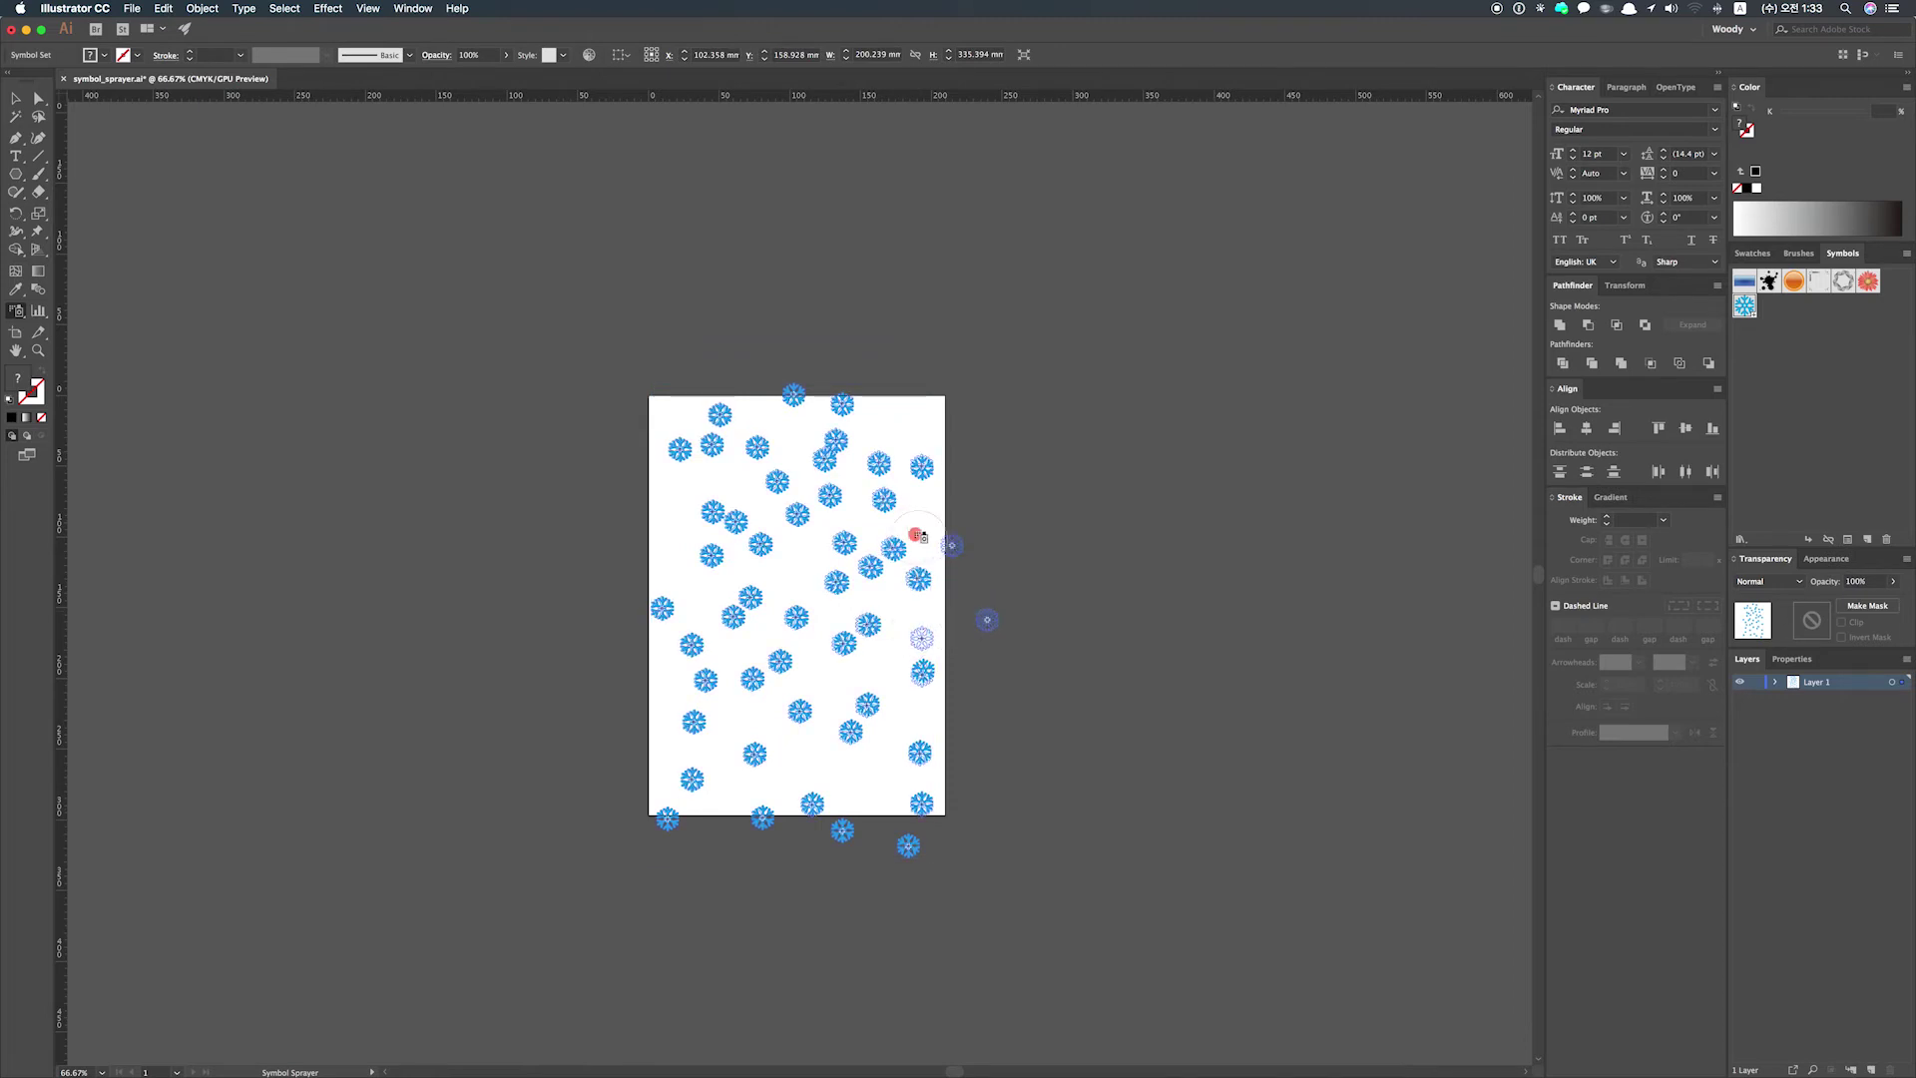
{"action": "mouse_move", "coordinate": [903, 431]}
{"action": "left_mouse_down"}
{"action": "mouse_move", "coordinate": [894, 390]}
{"action": "mouse_move", "coordinate": [726, 407]}
{"action": "left_mouse_up"}
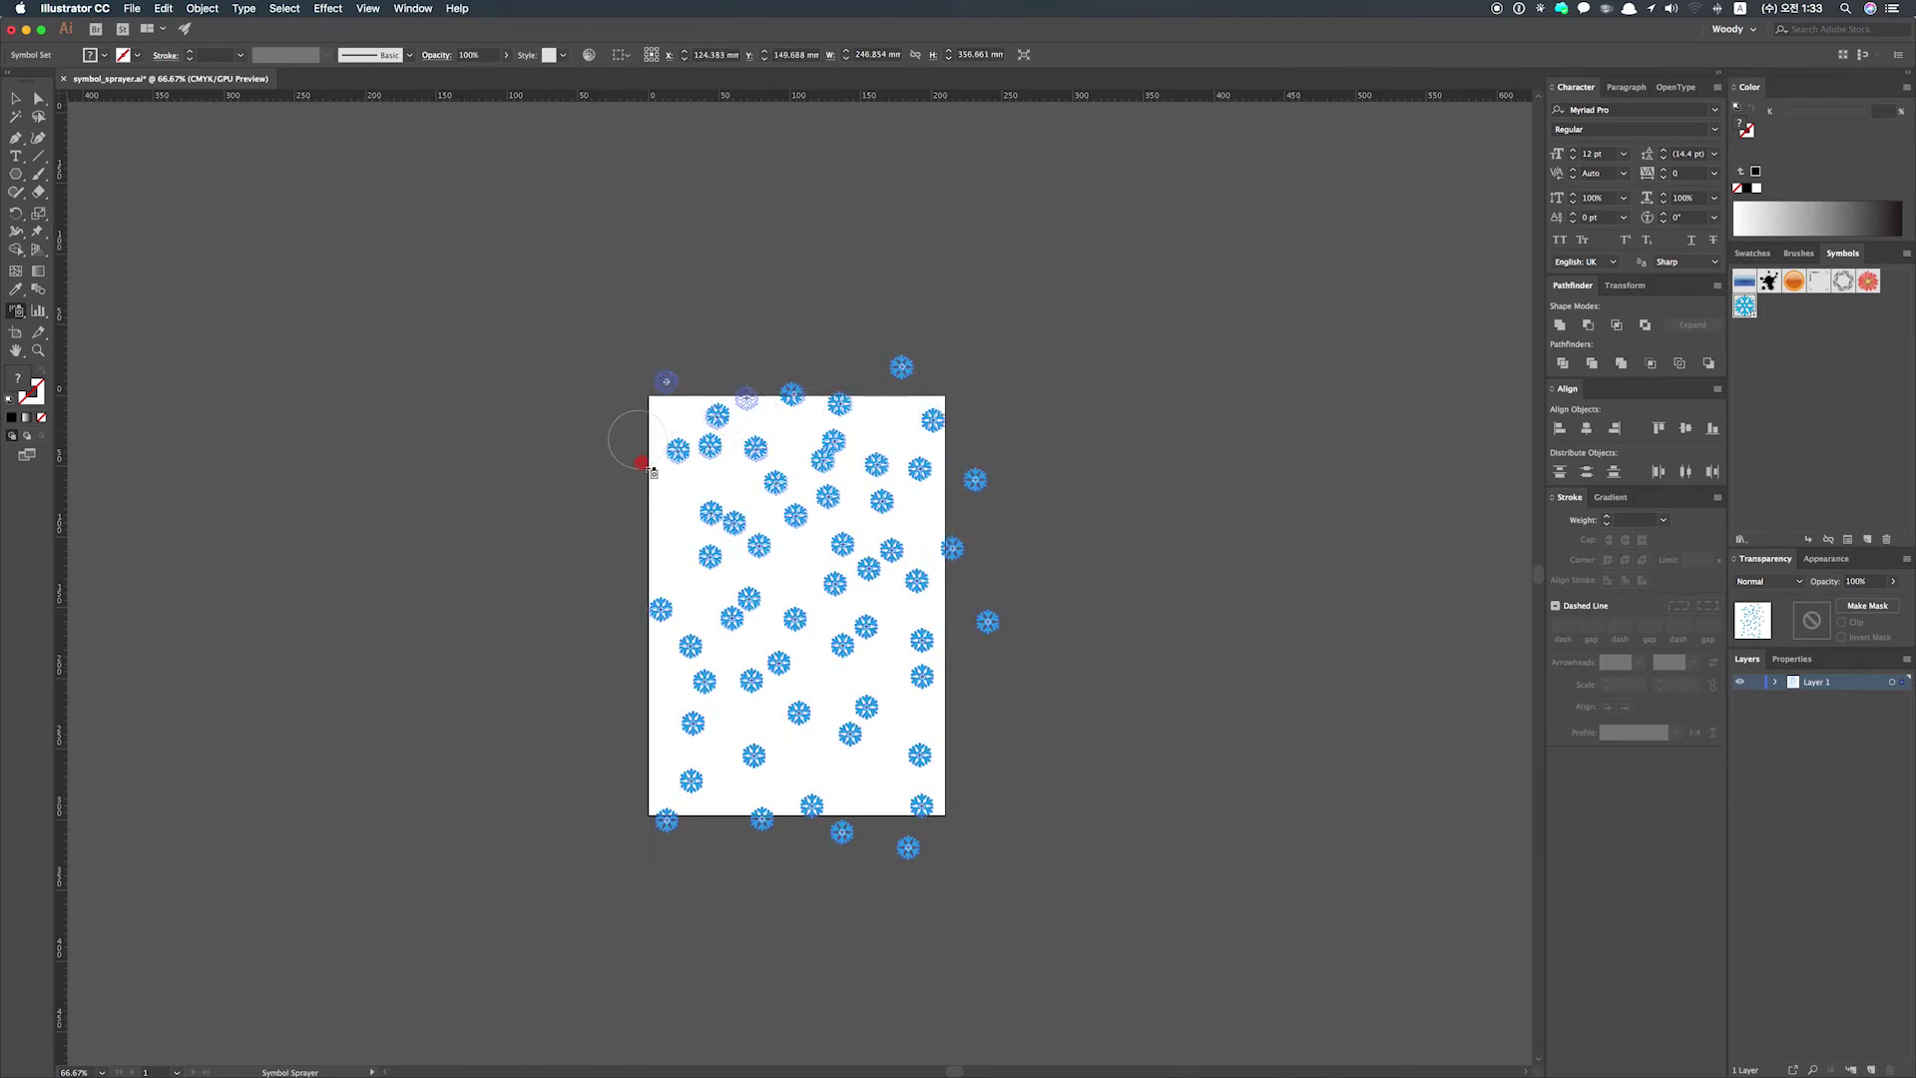
{"action": "left_click_drag", "start_coordinate": [624, 577], "coordinate": [661, 675]}
{"action": "left_click_drag", "start_coordinate": [633, 788], "coordinate": [629, 790]}
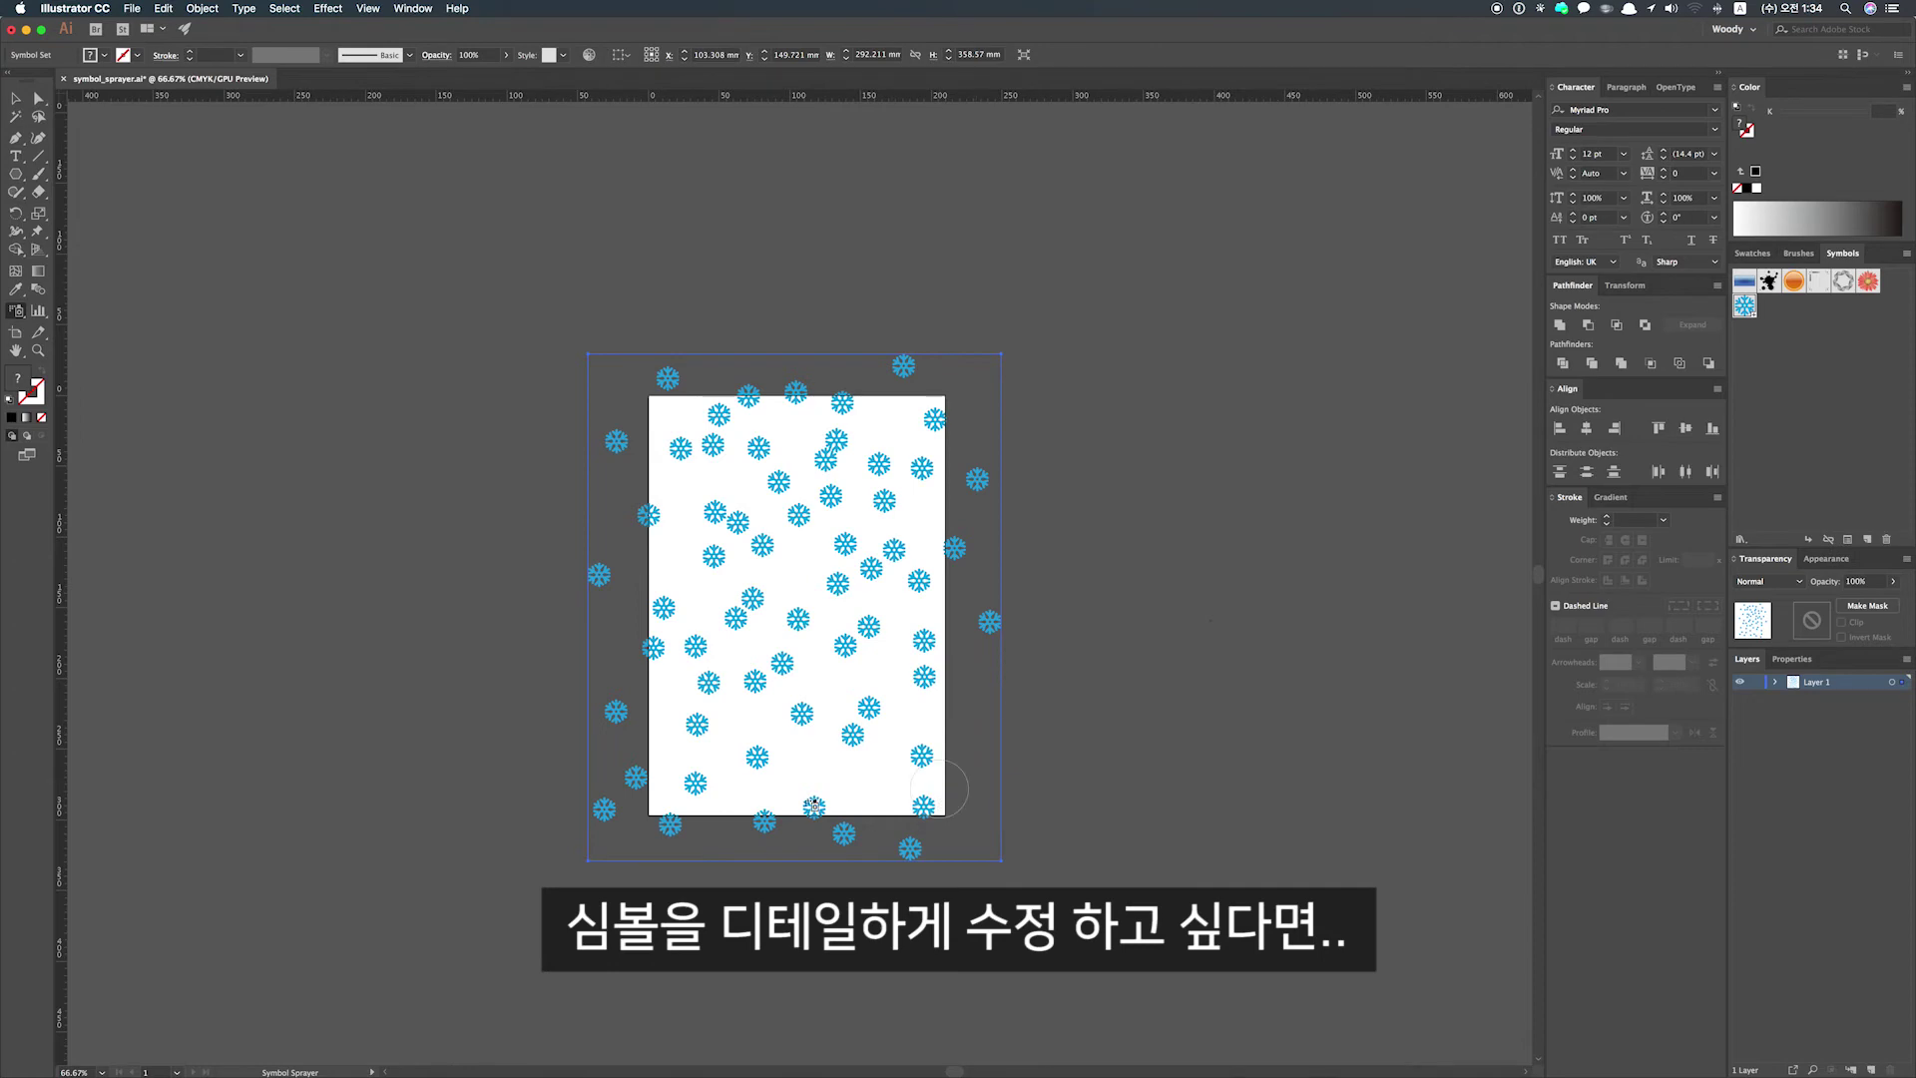
- Shift snowflakes in the artboard's upper middle with the Symbol Shifter and pull neighbouring ones closer together with the Symbol Scruncher
{"action": "key", "text": "super+0"}
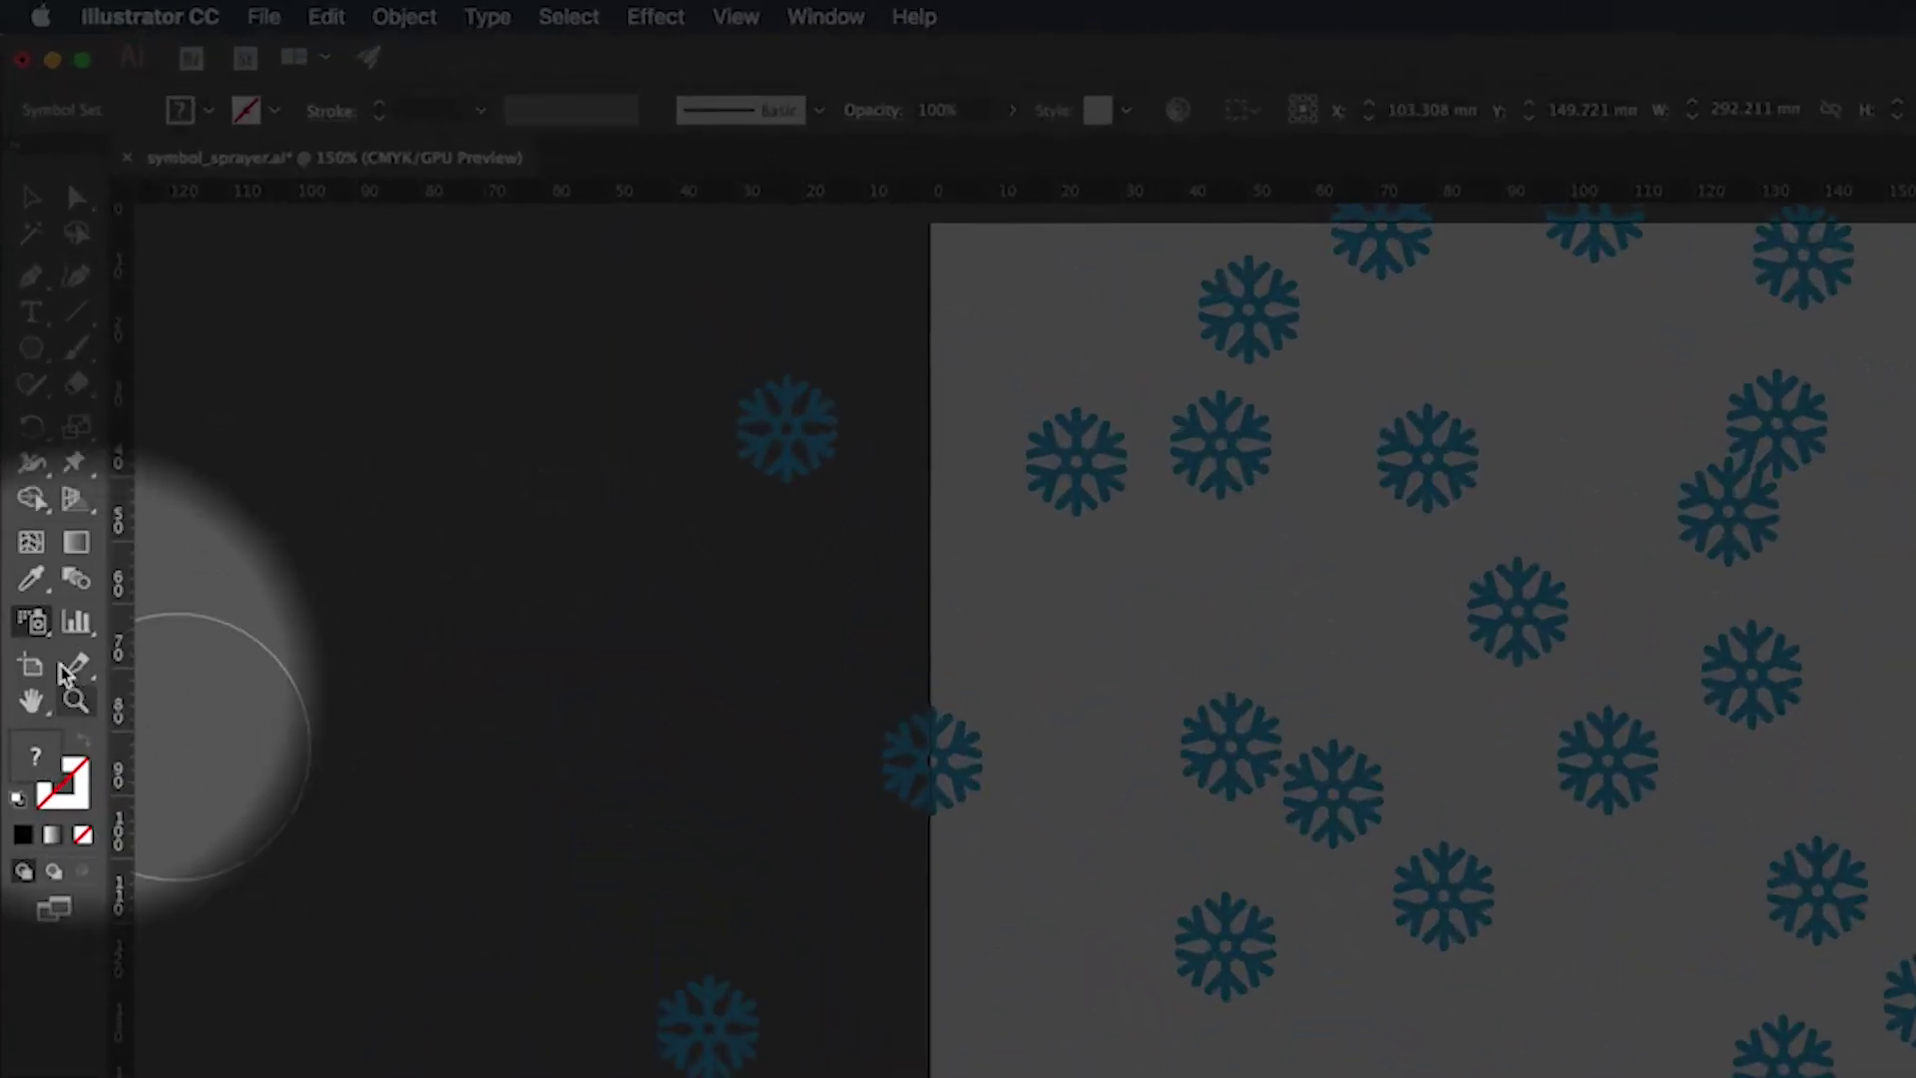
{"action": "mouse_move", "coordinate": [42, 636]}
{"action": "left_mouse_down"}
{"action": "mouse_move", "coordinate": [124, 649]}
{"action": "mouse_move", "coordinate": [192, 871]}
{"action": "mouse_move", "coordinate": [171, 663]}
{"action": "mouse_move", "coordinate": [188, 620]}
{"action": "mouse_move", "coordinate": [196, 672]}
{"action": "mouse_move", "coordinate": [212, 664]}
{"action": "mouse_move", "coordinate": [138, 664]}
{"action": "mouse_move", "coordinate": [179, 661]}
{"action": "left_mouse_up"}
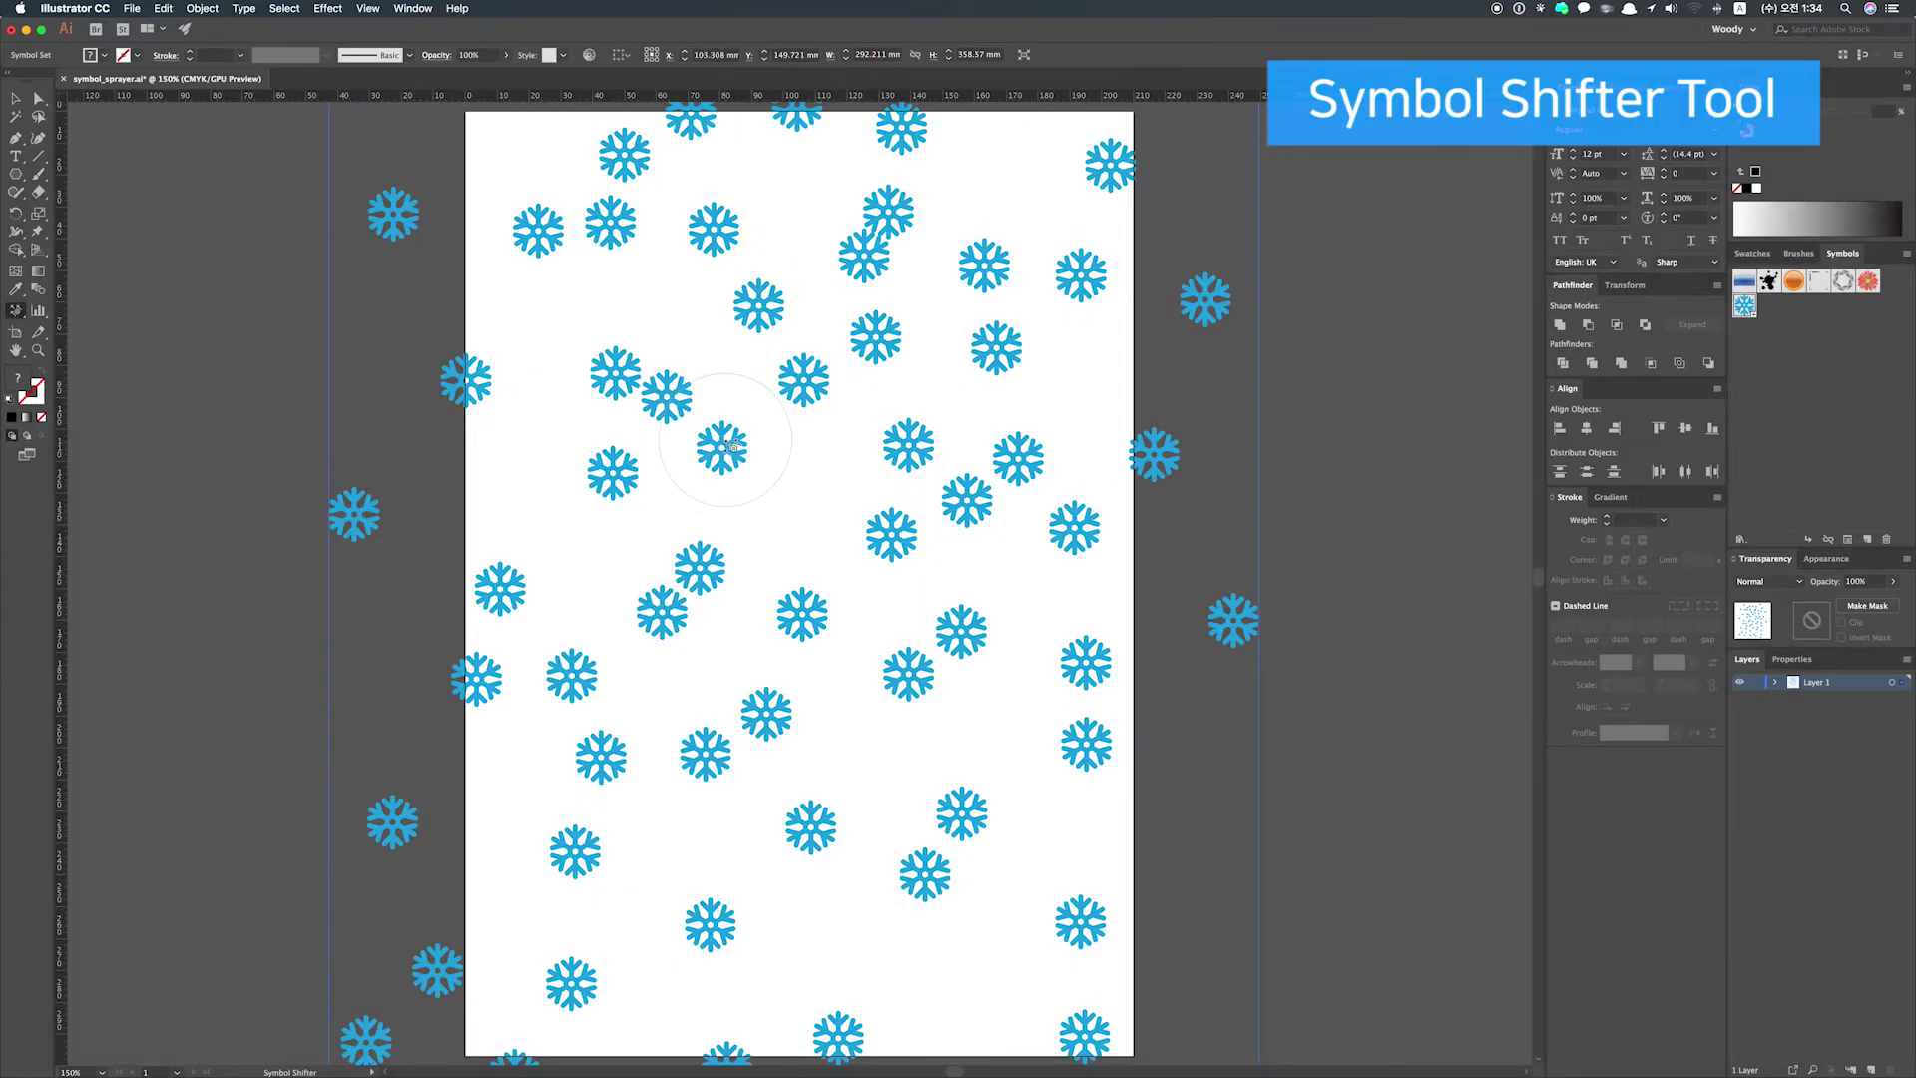
{"action": "mouse_move", "coordinate": [734, 449]}
{"action": "left_mouse_down"}
{"action": "mouse_move", "coordinate": [779, 497]}
{"action": "mouse_move", "coordinate": [818, 332]}
{"action": "mouse_move", "coordinate": [706, 290]}
{"action": "mouse_move", "coordinate": [666, 376]}
{"action": "mouse_move", "coordinate": [583, 349]}
{"action": "mouse_move", "coordinate": [674, 357]}
{"action": "left_mouse_up"}
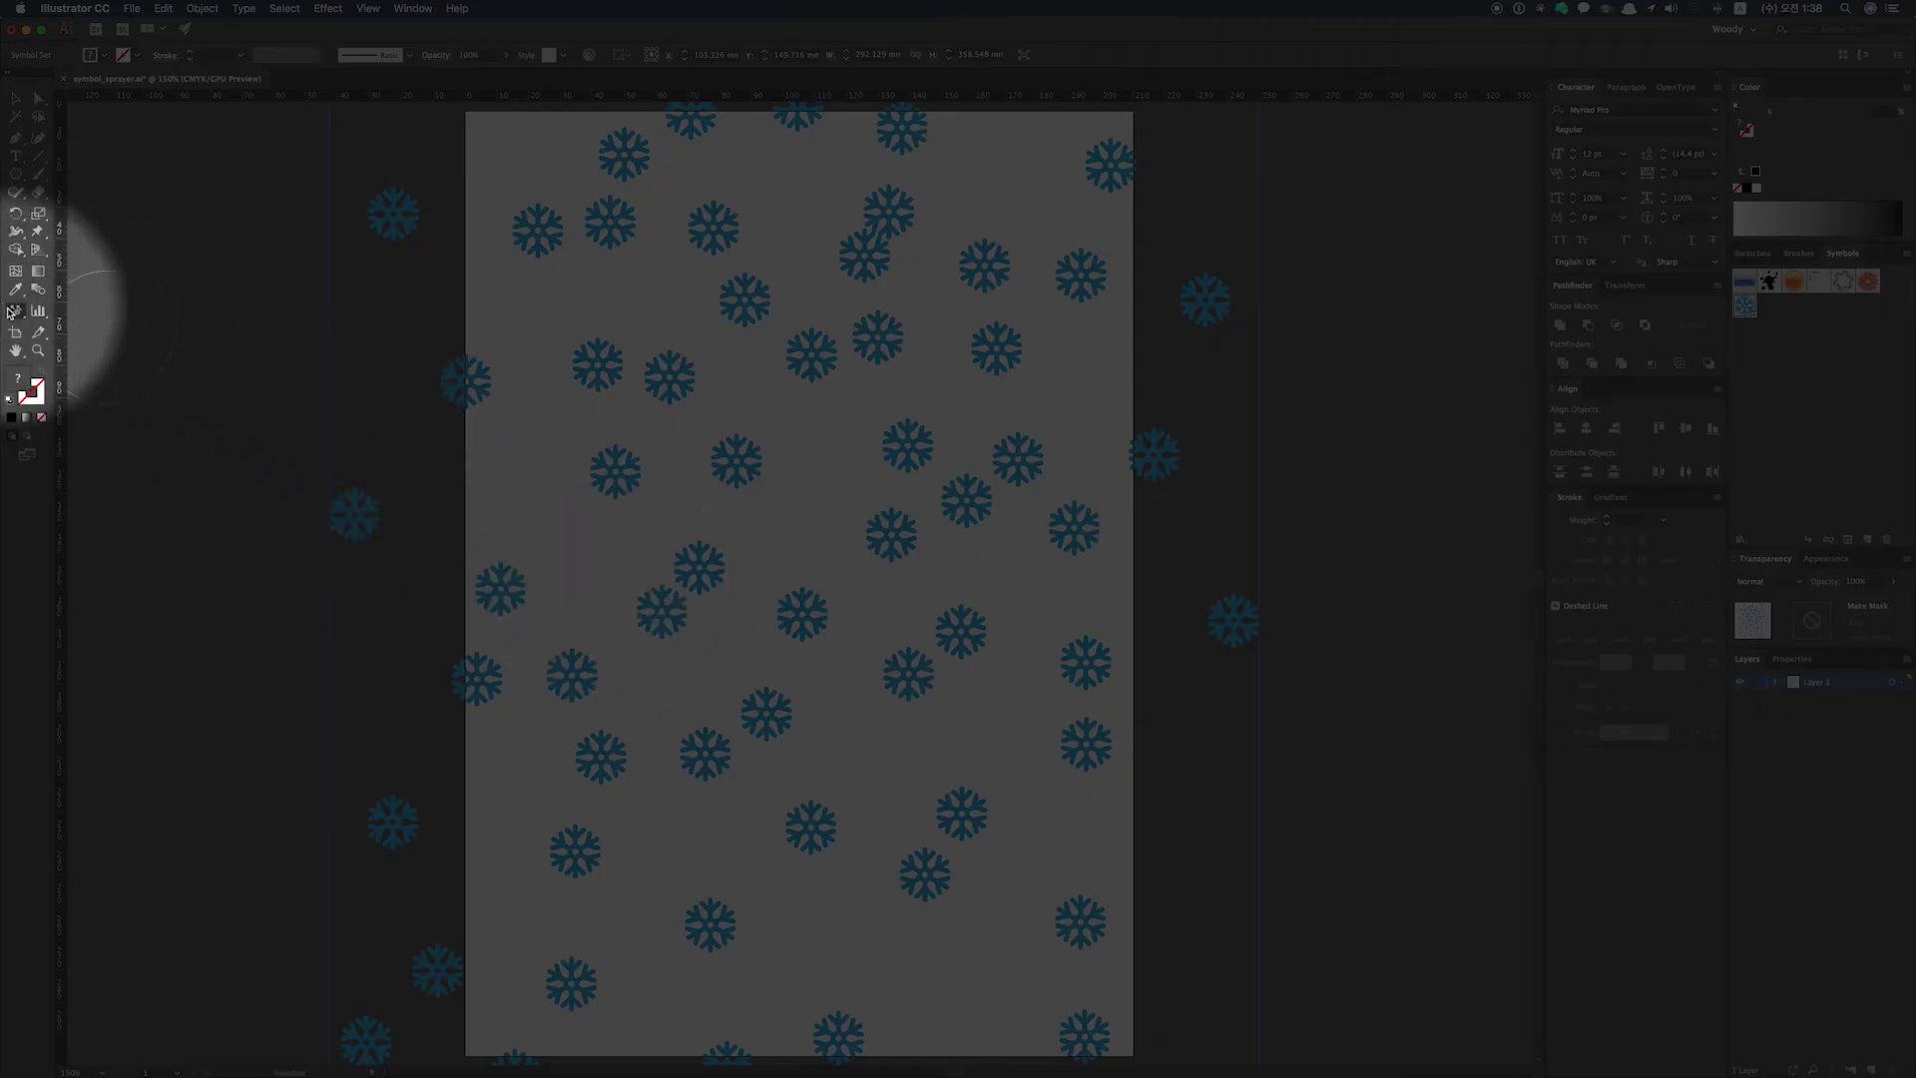
{"action": "left_click_drag", "start_coordinate": [16, 310], "coordinate": [118, 354]}
{"action": "mouse_move", "coordinate": [661, 437]}
{"action": "left_mouse_down"}
{"action": "mouse_move", "coordinate": [669, 382]}
{"action": "mouse_move", "coordinate": [635, 381]}
{"action": "mouse_move", "coordinate": [755, 457]}
{"action": "mouse_move", "coordinate": [714, 461]}
{"action": "mouse_move", "coordinate": [839, 362]}
{"action": "mouse_move", "coordinate": [822, 357]}
{"action": "mouse_move", "coordinate": [817, 383]}
{"action": "mouse_move", "coordinate": [876, 338]}
{"action": "mouse_move", "coordinate": [834, 353]}
{"action": "mouse_move", "coordinate": [912, 439]}
{"action": "mouse_move", "coordinate": [899, 456]}
{"action": "mouse_move", "coordinate": [965, 494]}
{"action": "mouse_move", "coordinate": [925, 510]}
{"action": "mouse_move", "coordinate": [976, 574]}
{"action": "mouse_move", "coordinate": [966, 608]}
{"action": "mouse_move", "coordinate": [820, 617]}
{"action": "mouse_move", "coordinate": [749, 568]}
{"action": "left_mouse_up"}
- Enlarge individual snowflakes around the artboard's centre, upper right and left side with the Symbol Sizer, using a smaller brush for single ones
{"action": "left_click", "coordinate": [18, 316]}
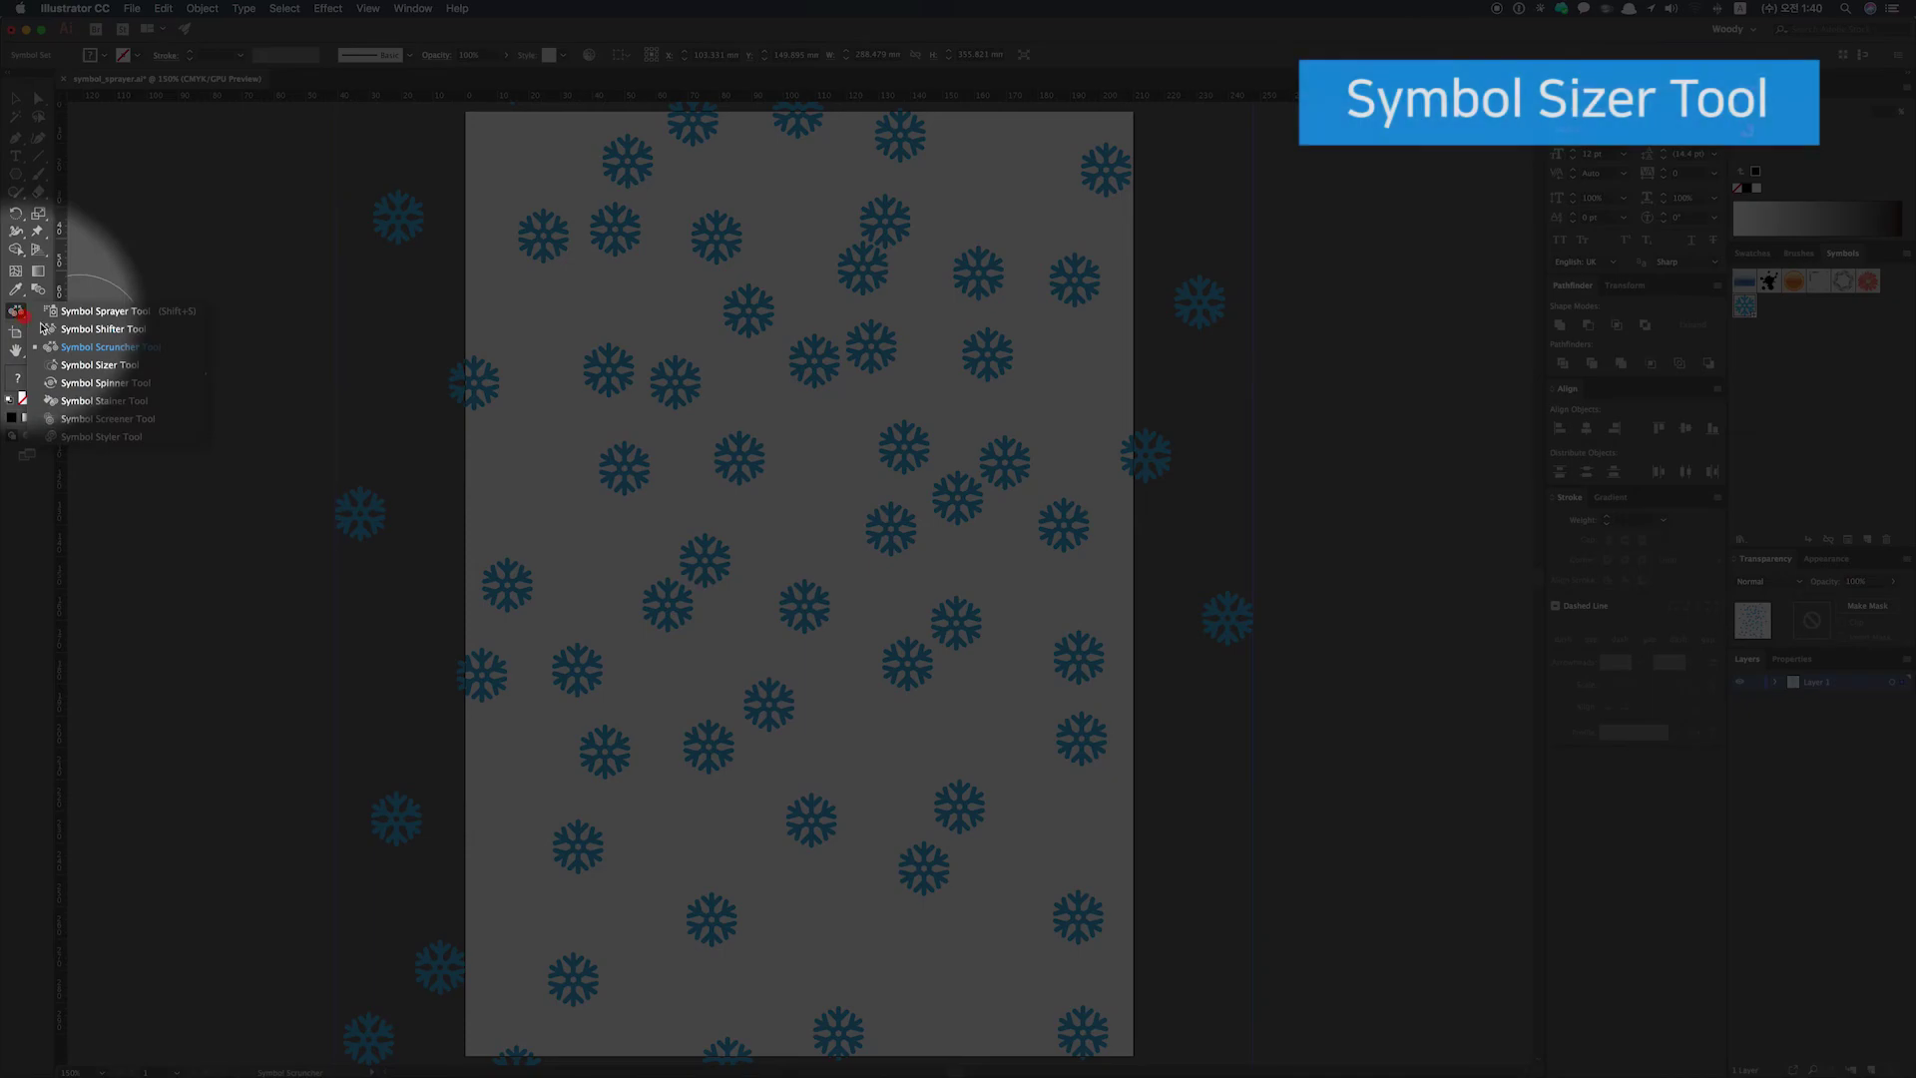
{"action": "left_click", "coordinate": [125, 366]}
{"action": "mouse_move", "coordinate": [740, 457]}
{"action": "left_mouse_down"}
{"action": "mouse_move", "coordinate": [902, 440]}
{"action": "mouse_move", "coordinate": [889, 530]}
{"action": "left_mouse_up"}
{"action": "left_click_drag", "start_coordinate": [800, 611], "coordinate": [704, 565]}
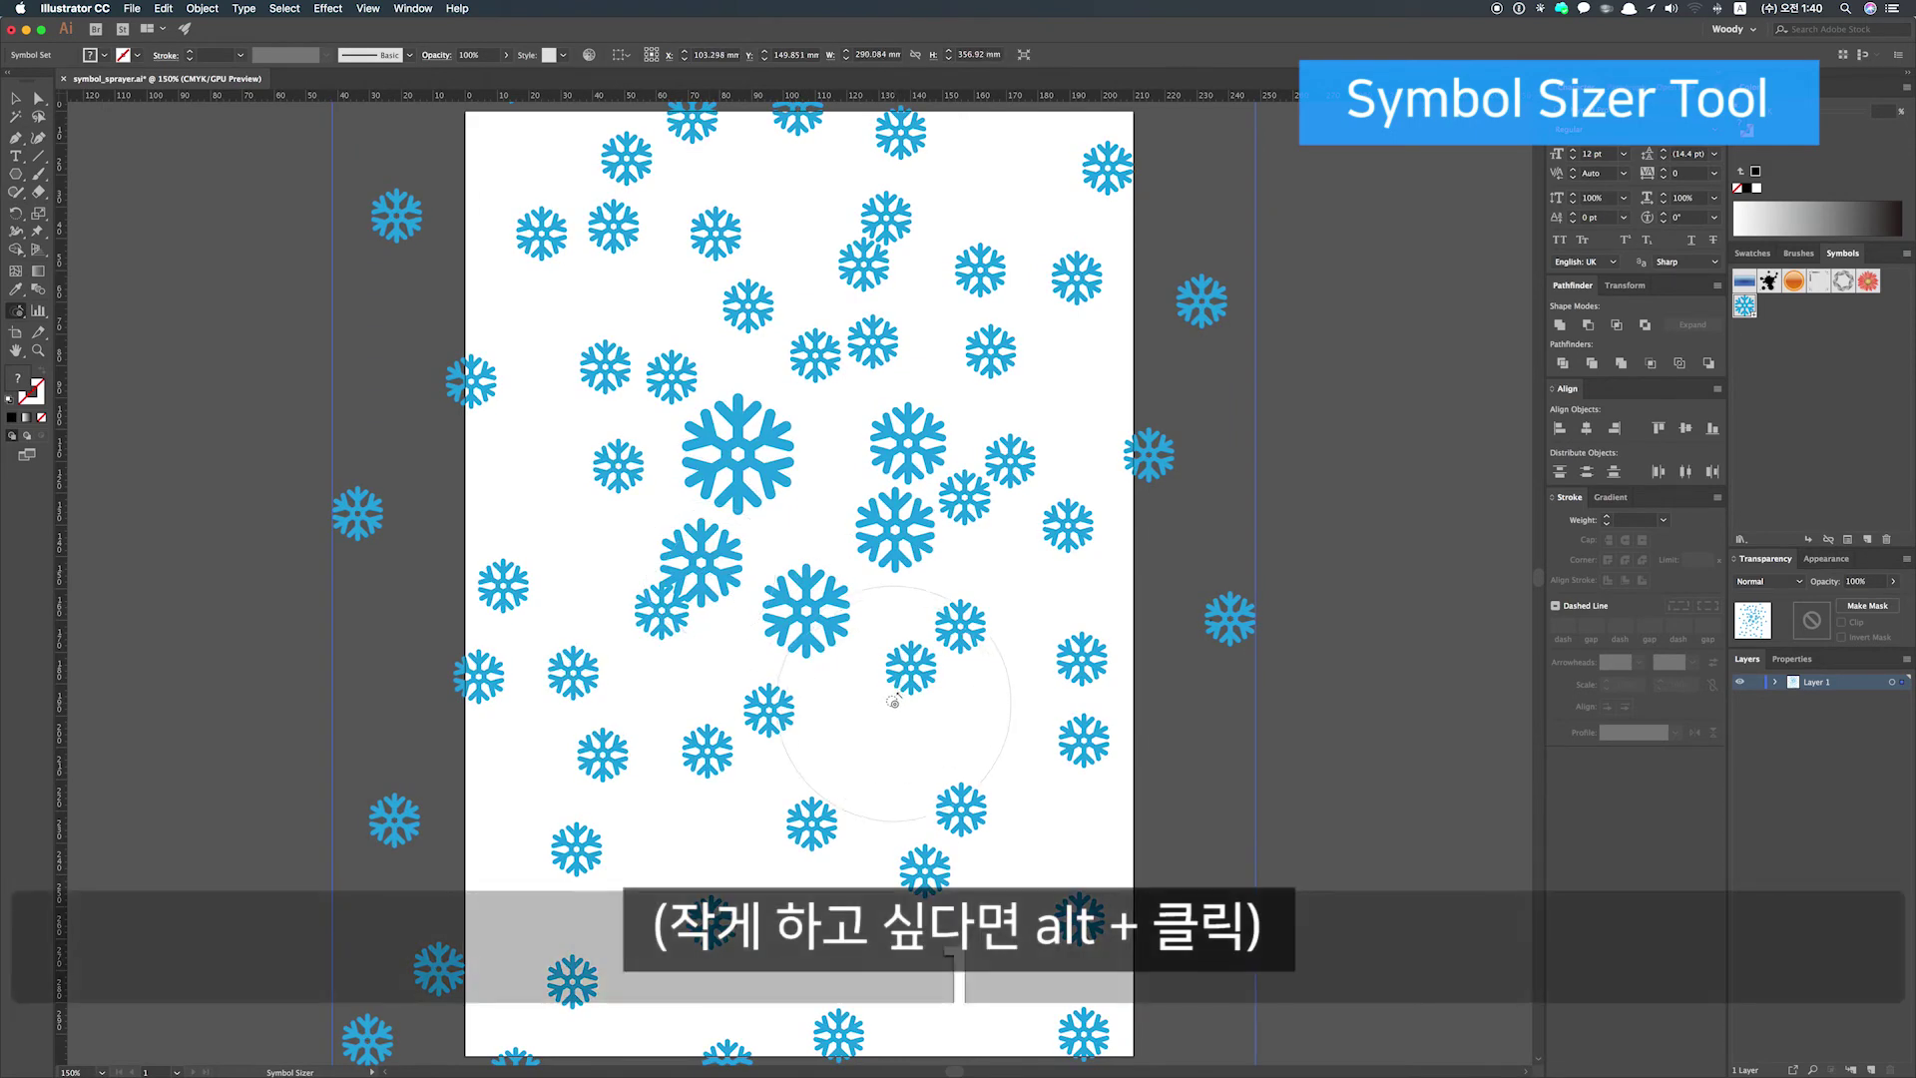
{"action": "mouse_move", "coordinate": [1017, 297]}
{"action": "left_mouse_down"}
{"action": "mouse_move", "coordinate": [1039, 282]}
{"action": "mouse_move", "coordinate": [1008, 300]}
{"action": "left_mouse_up"}
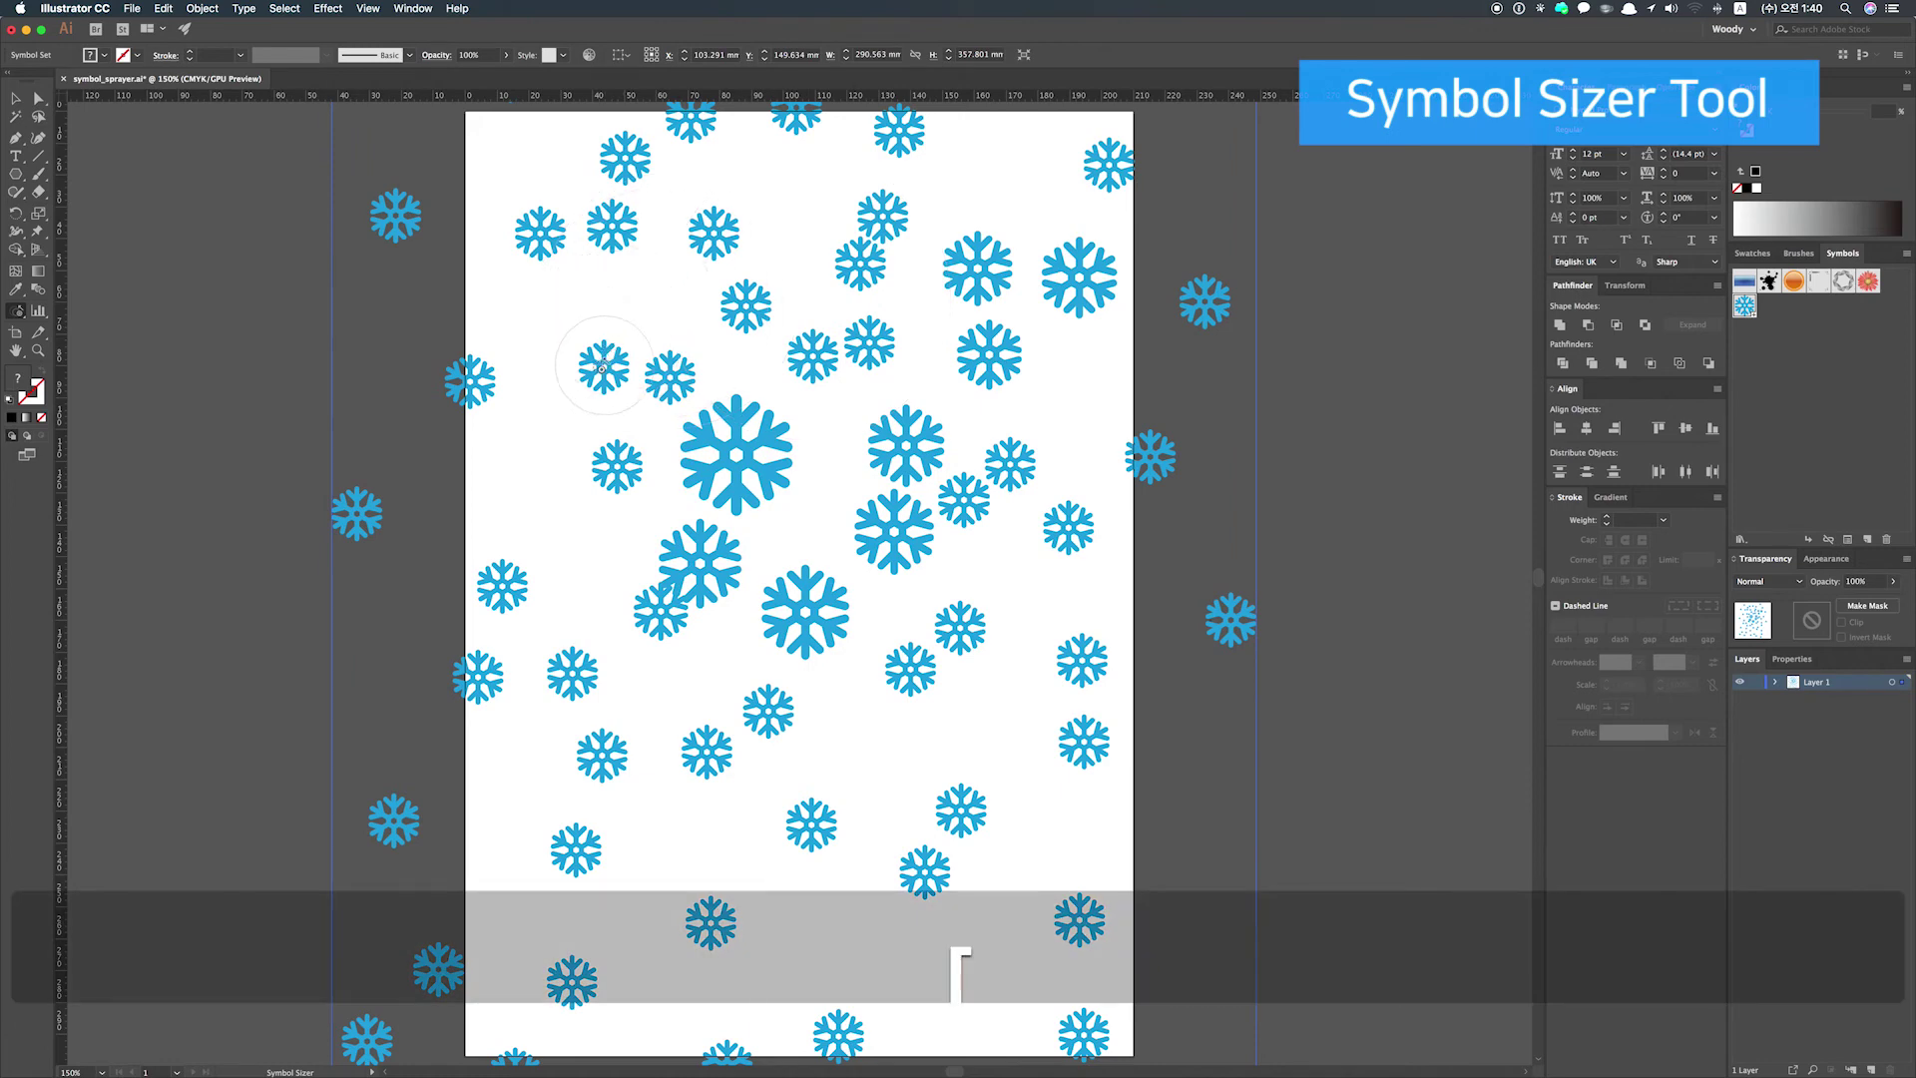
{"action": "left_click_drag", "start_coordinate": [600, 369], "coordinate": [602, 366]}
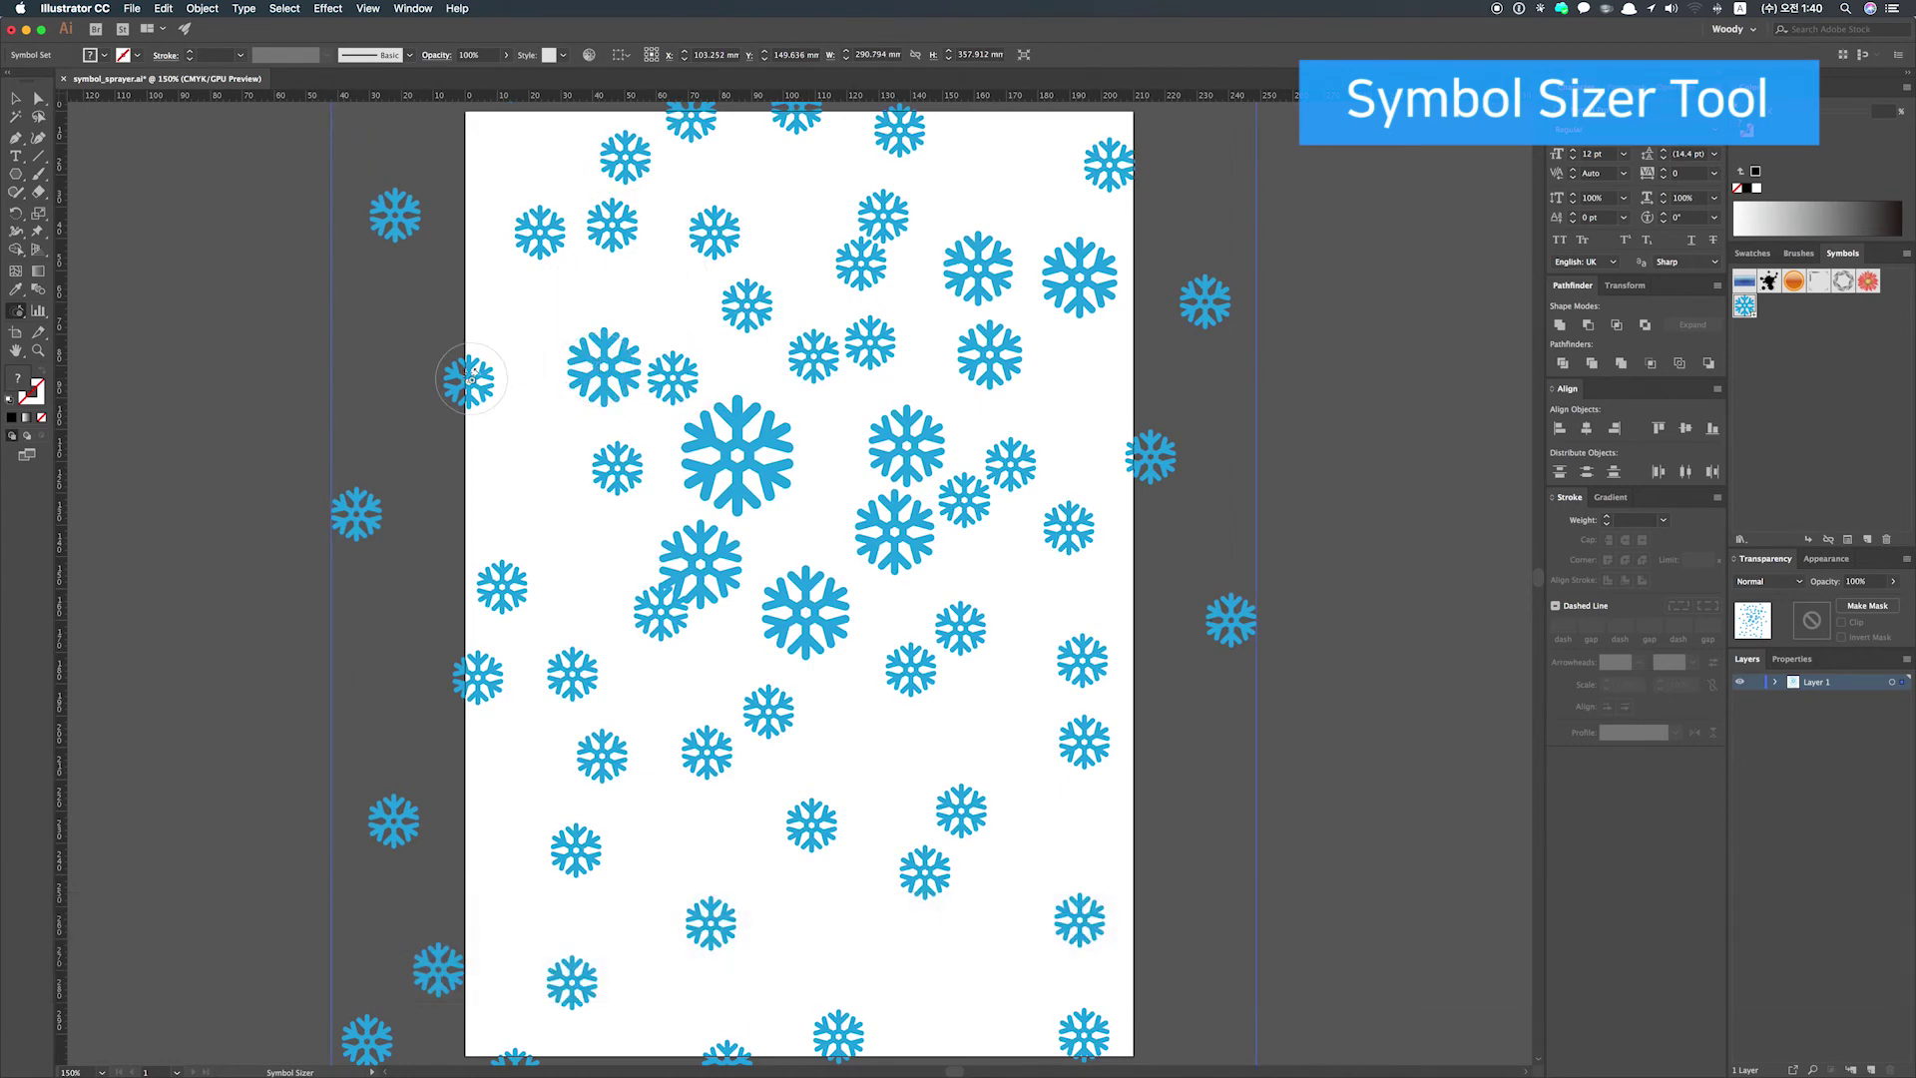
{"action": "left_click_drag", "start_coordinate": [470, 378], "coordinate": [470, 378]}
{"action": "left_click_drag", "start_coordinate": [619, 466], "coordinate": [620, 466]}
{"action": "left_click_drag", "start_coordinate": [506, 585], "coordinate": [501, 586]}
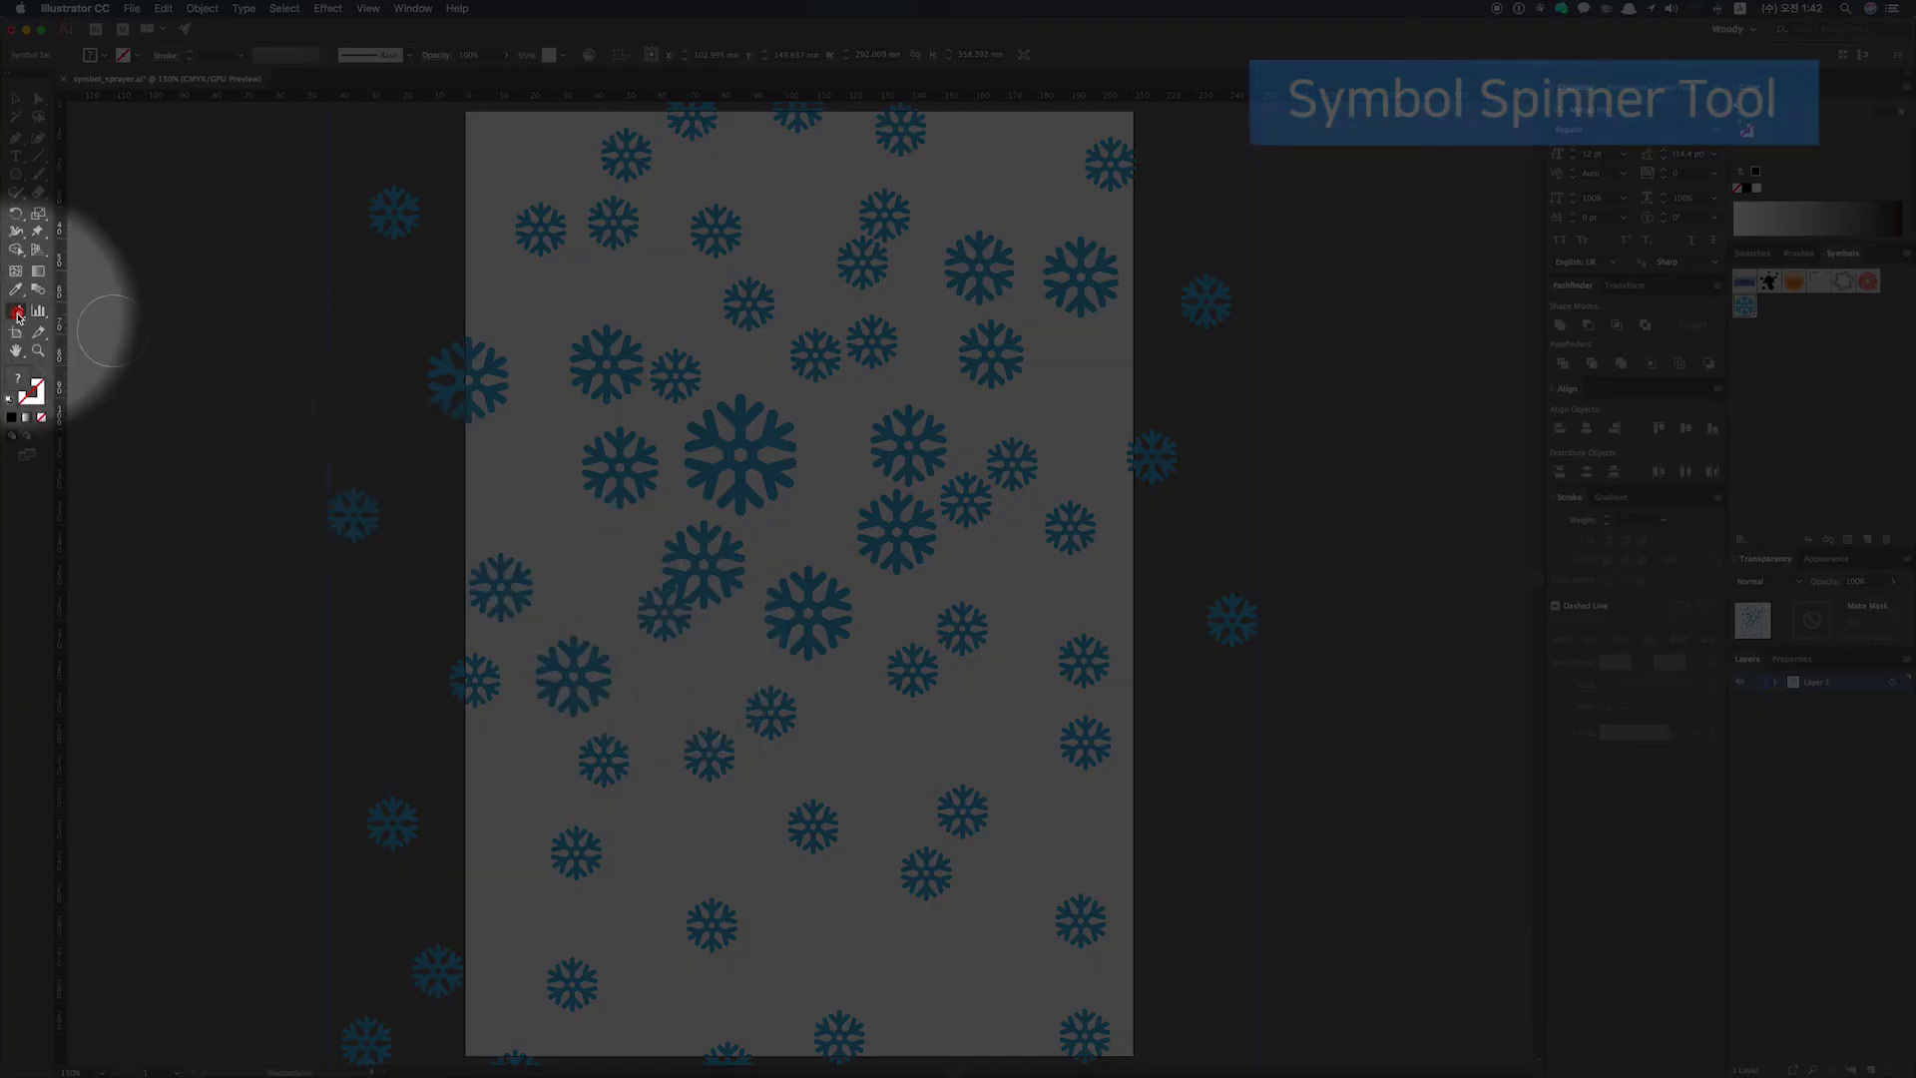
- Rotate snowflakes across the artboard to varied angles with the Symbol Spinner
{"action": "left_click_drag", "start_coordinate": [17, 316], "coordinate": [100, 383]}
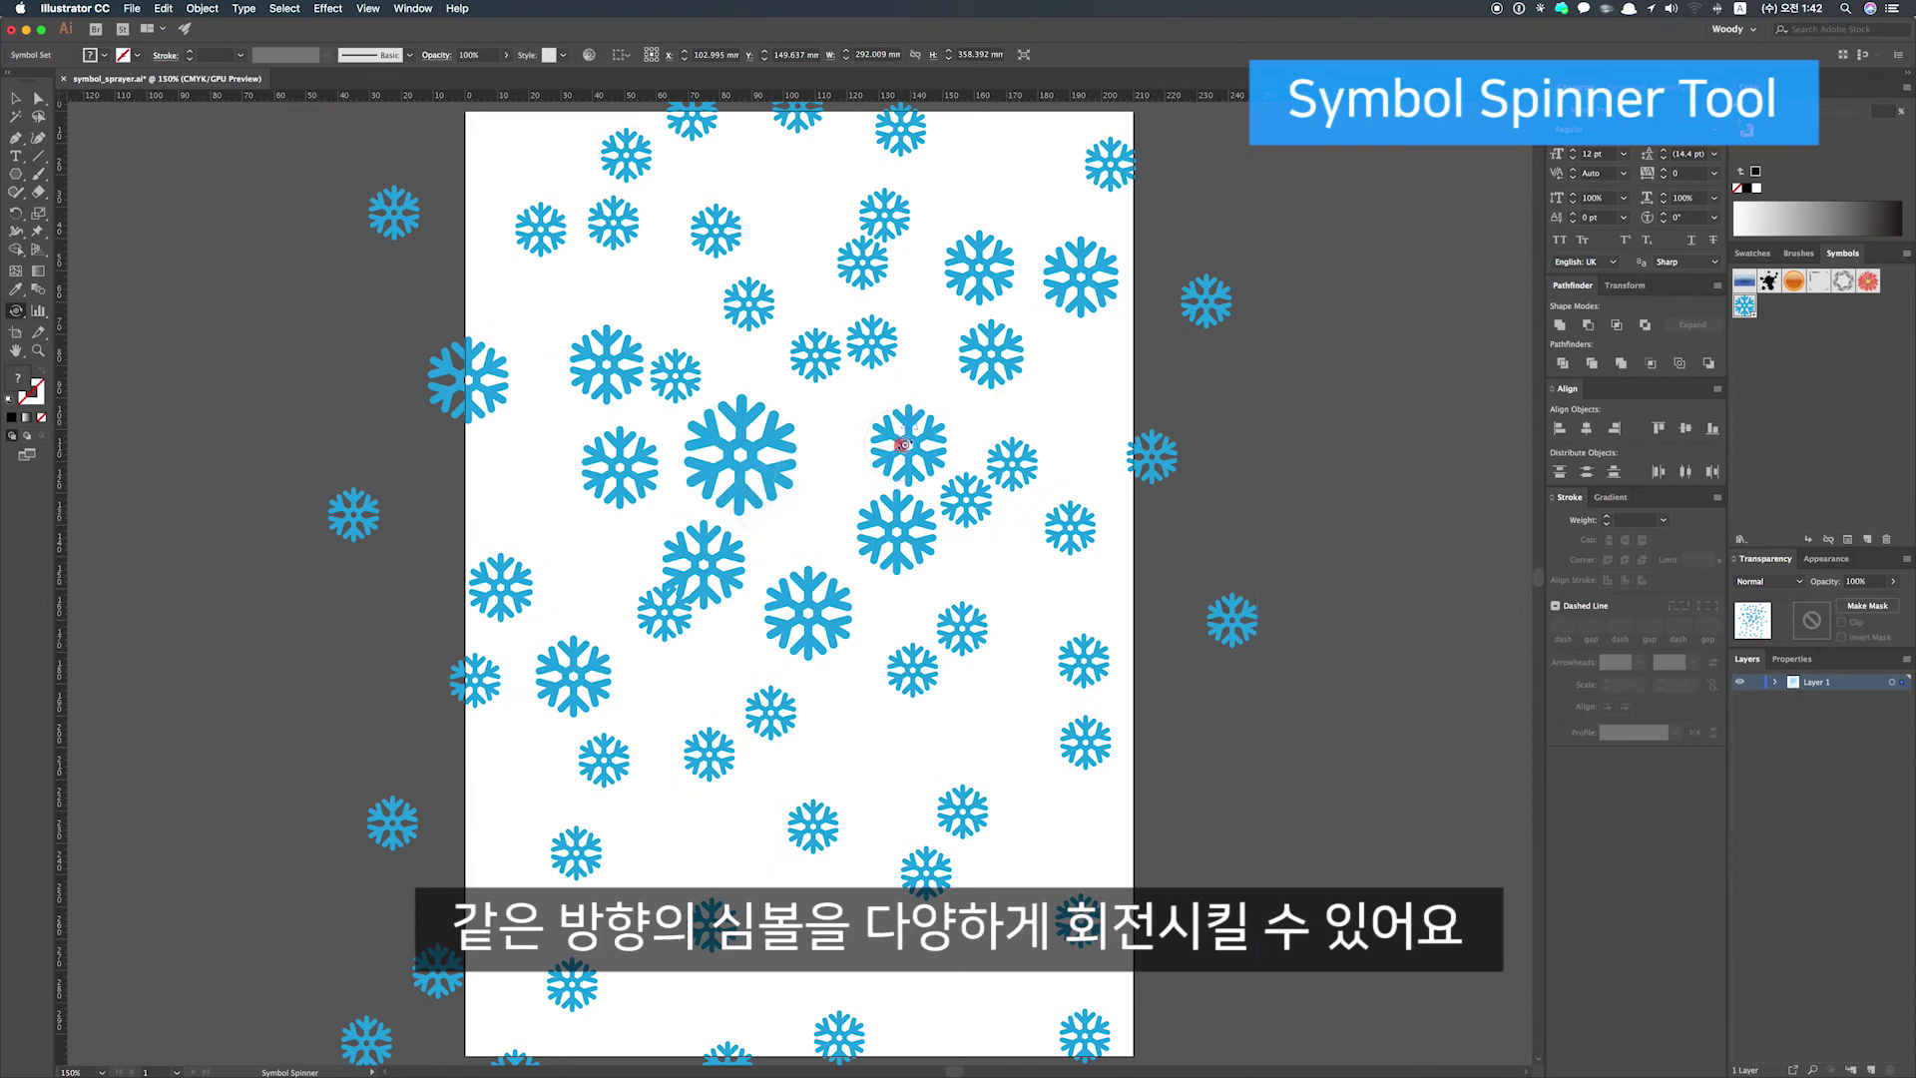
{"action": "left_click_drag", "start_coordinate": [954, 475], "coordinate": [953, 478]}
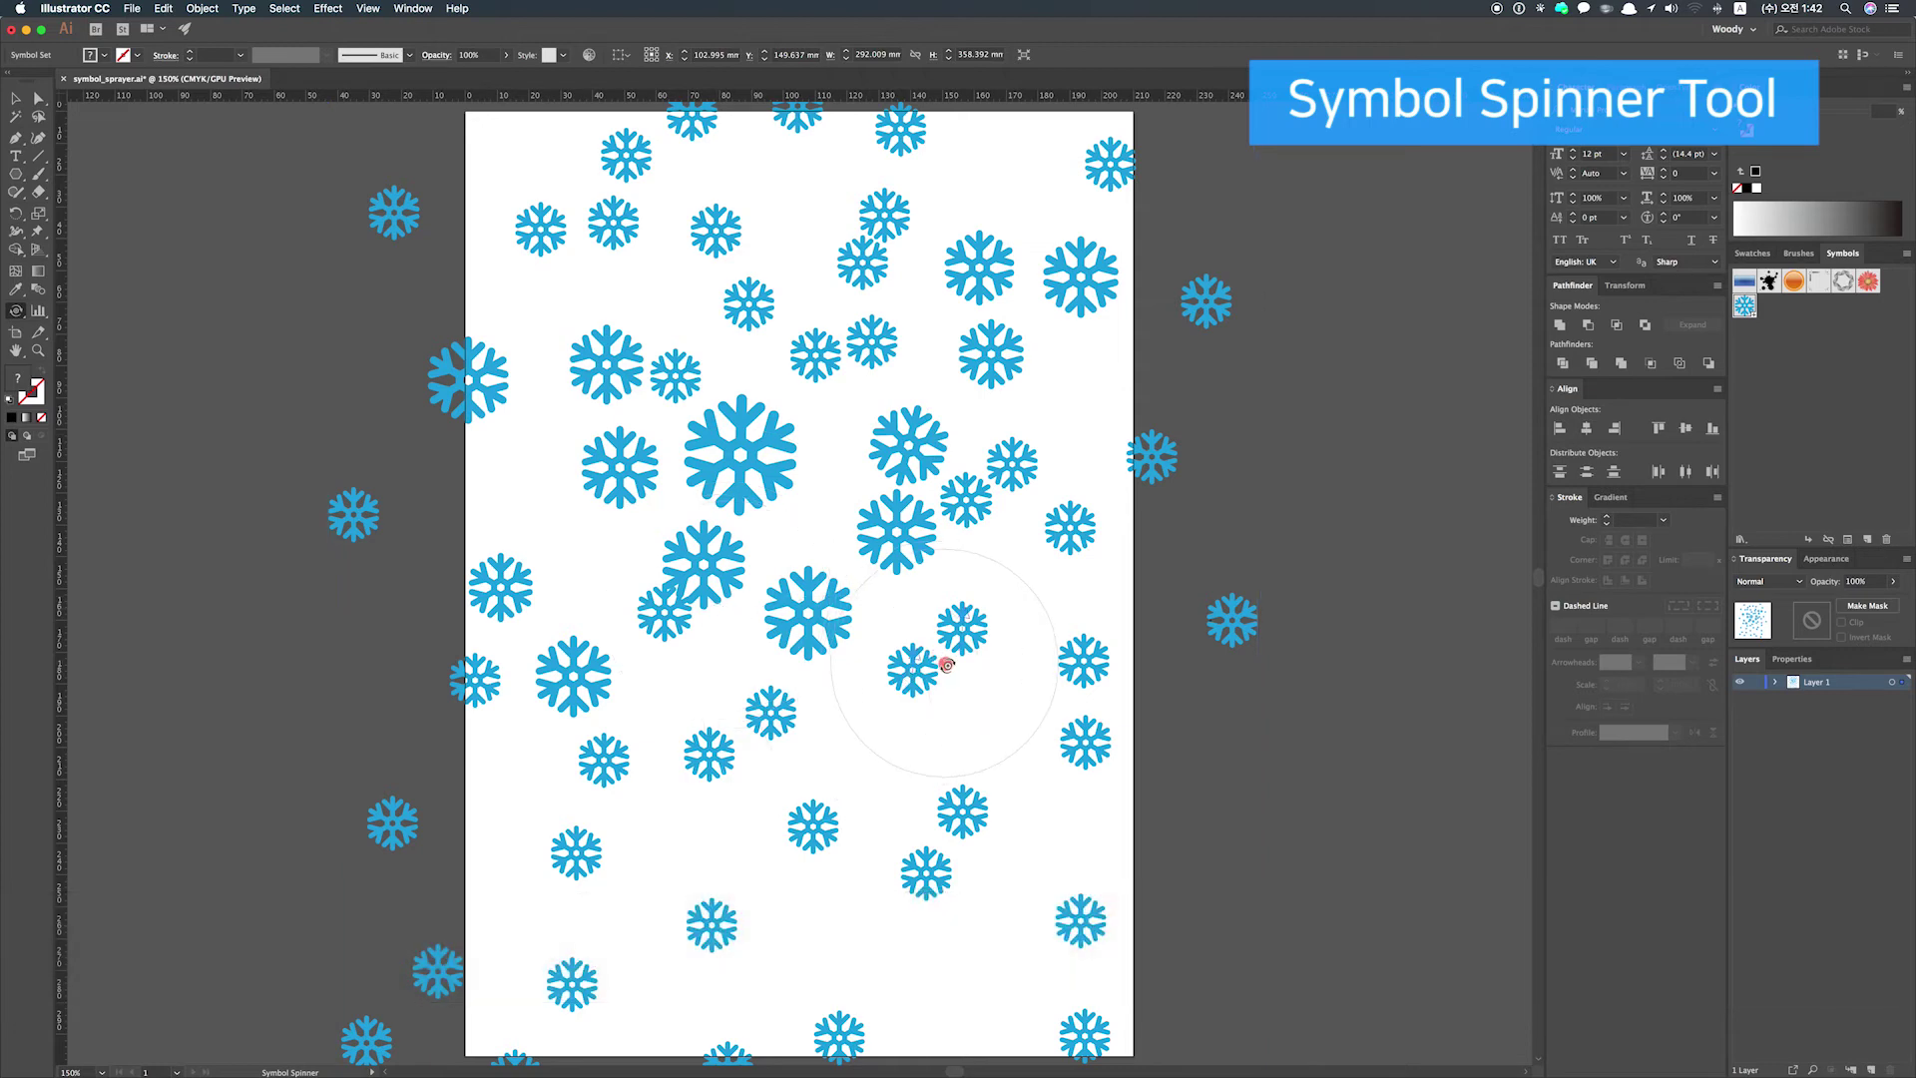
{"action": "left_click_drag", "start_coordinate": [952, 719], "coordinate": [900, 667]}
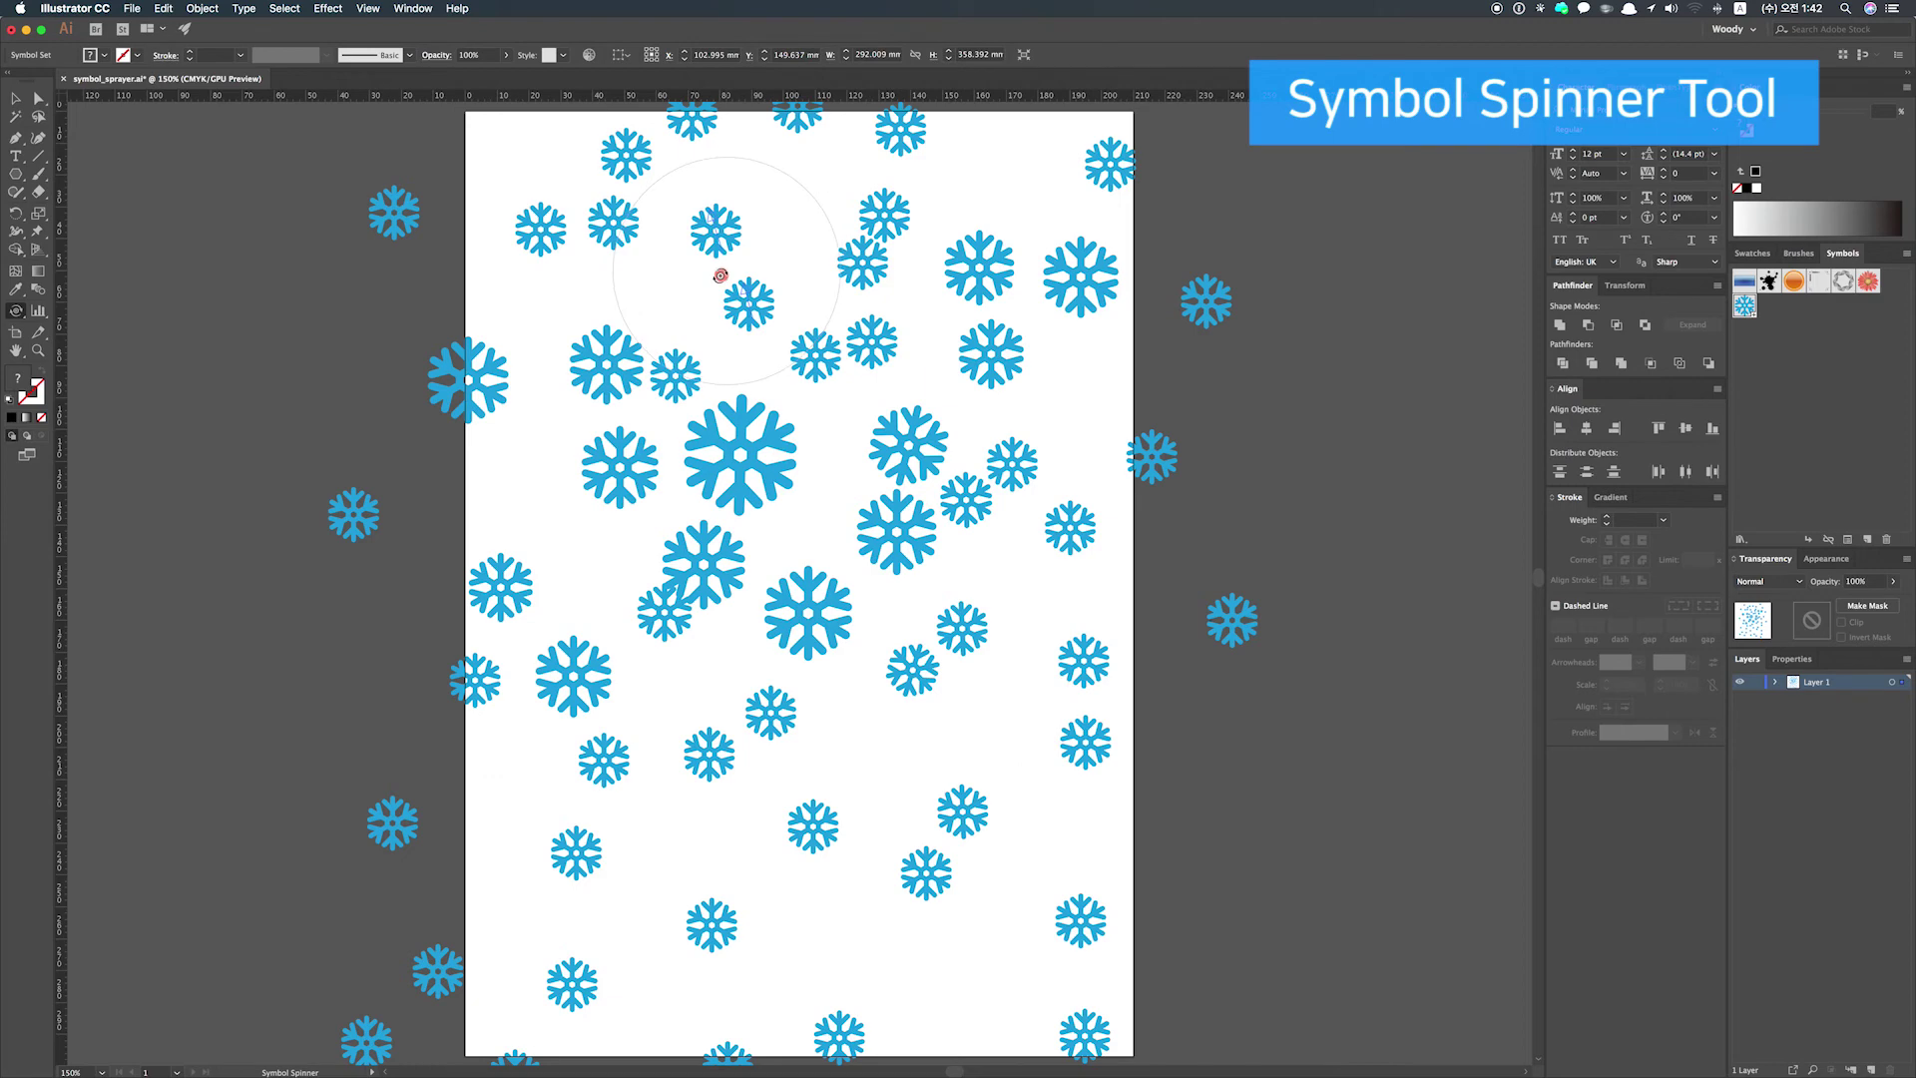
{"action": "mouse_move", "coordinate": [704, 283]}
{"action": "left_mouse_down"}
{"action": "mouse_move", "coordinate": [607, 220]}
{"action": "mouse_move", "coordinate": [641, 265]}
{"action": "mouse_move", "coordinate": [967, 275]}
{"action": "mouse_move", "coordinate": [917, 260]}
{"action": "left_mouse_up"}
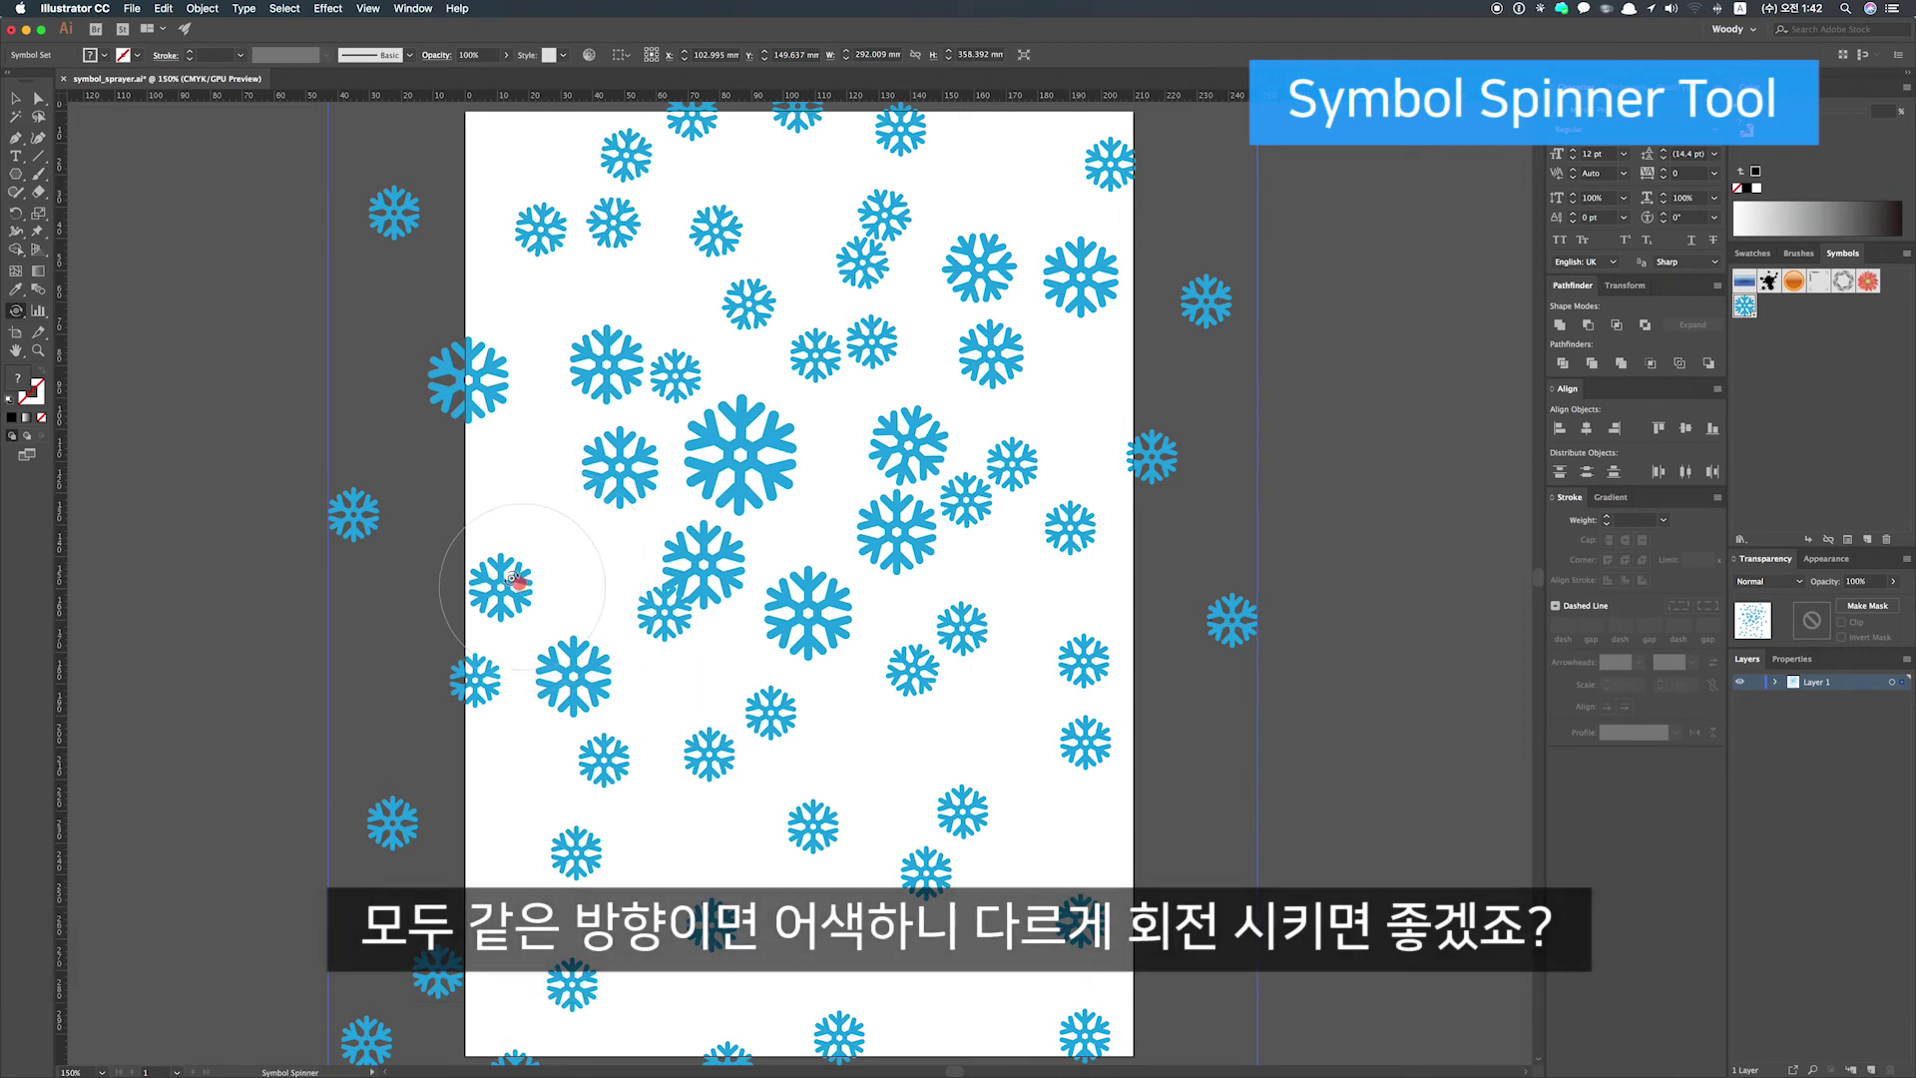
{"action": "left_click_drag", "start_coordinate": [482, 575], "coordinate": [486, 577]}
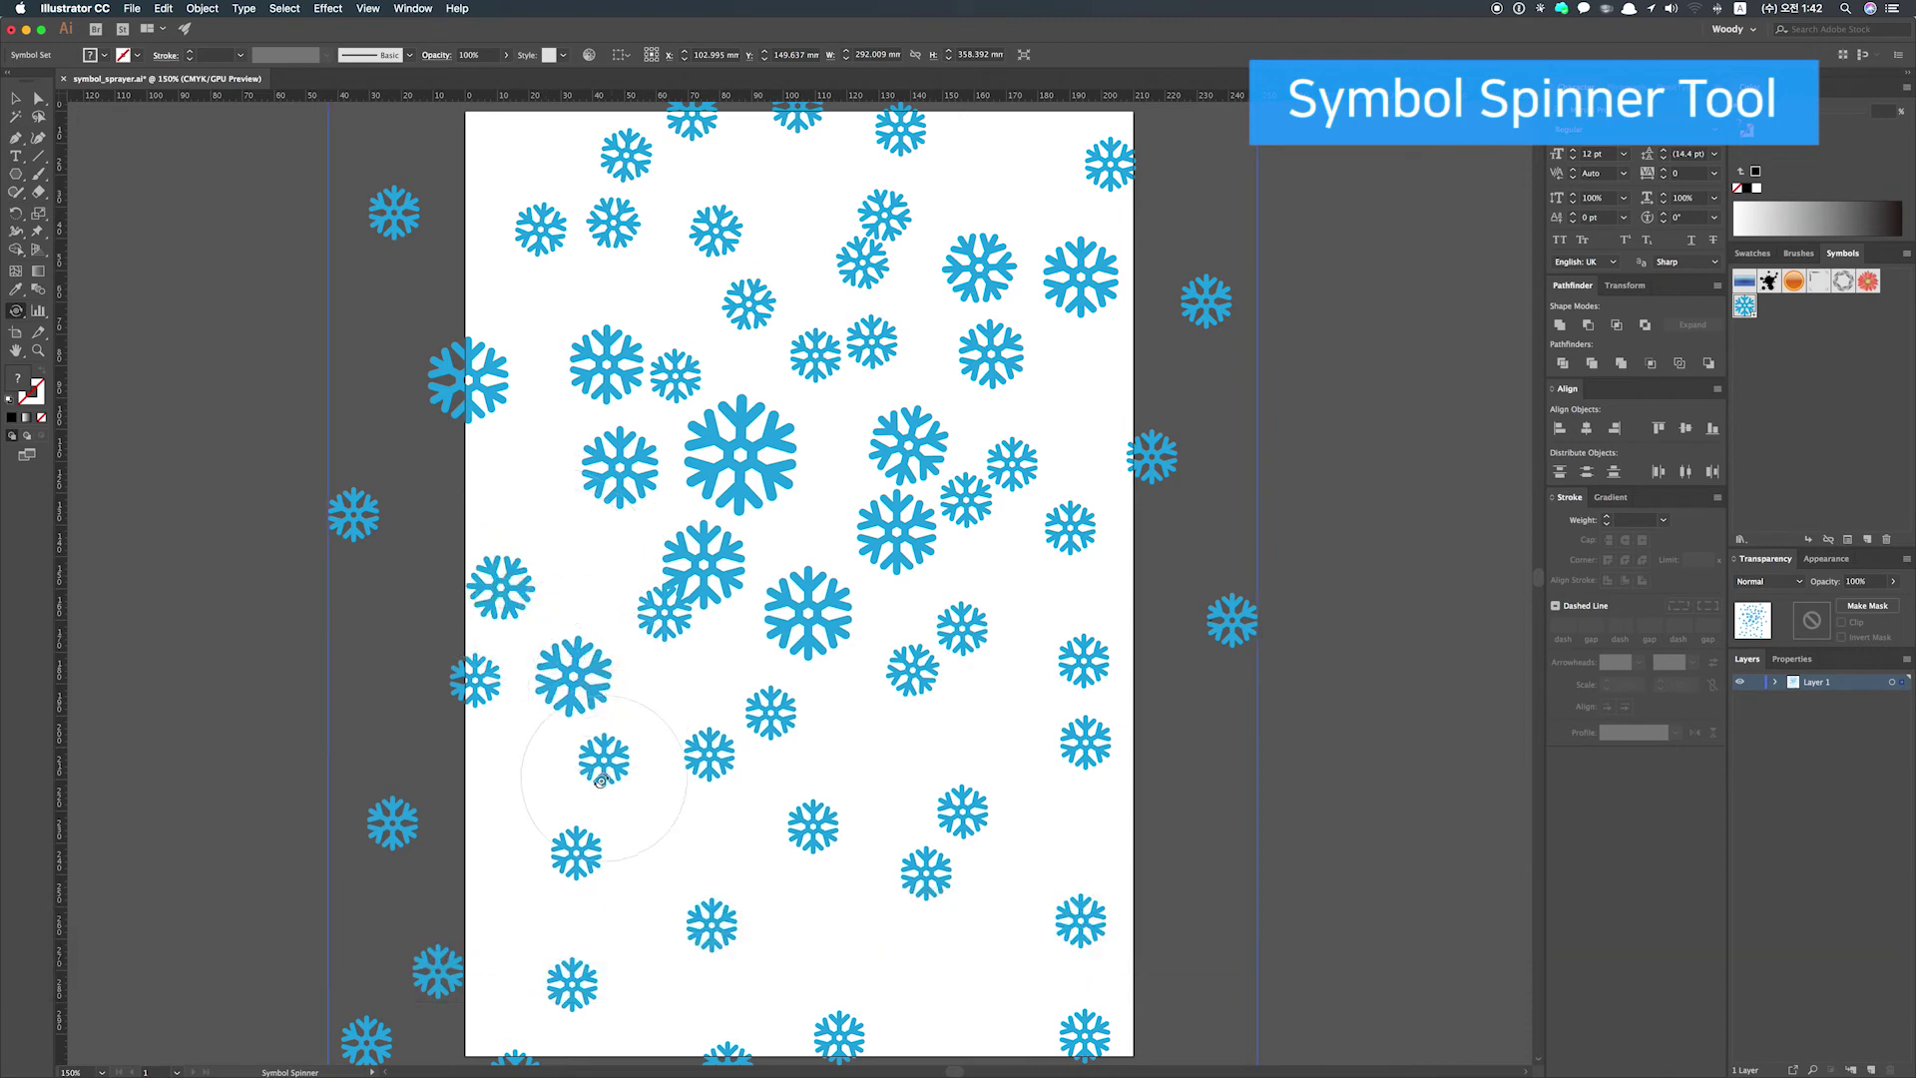
{"action": "left_click_drag", "start_coordinate": [589, 797], "coordinate": [591, 800]}
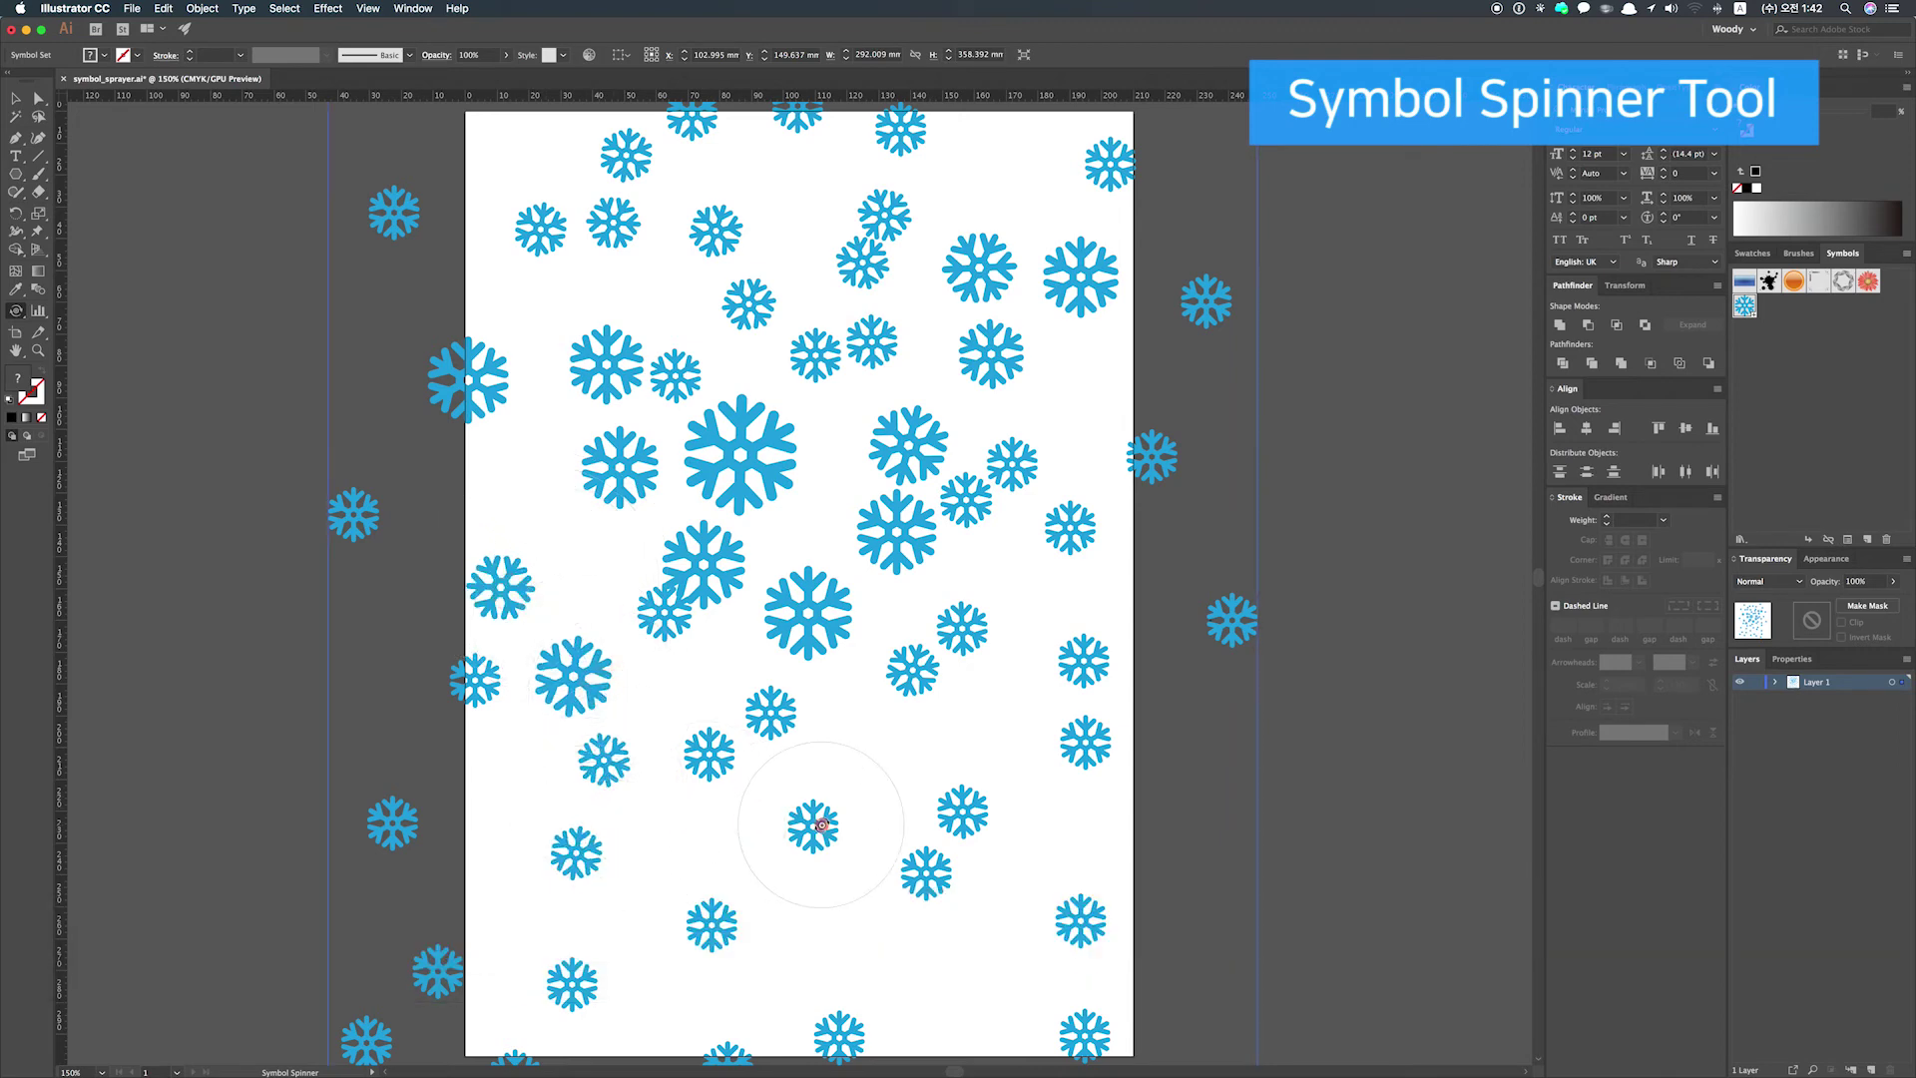
{"action": "left_click_drag", "start_coordinate": [810, 844], "coordinate": [1008, 814]}
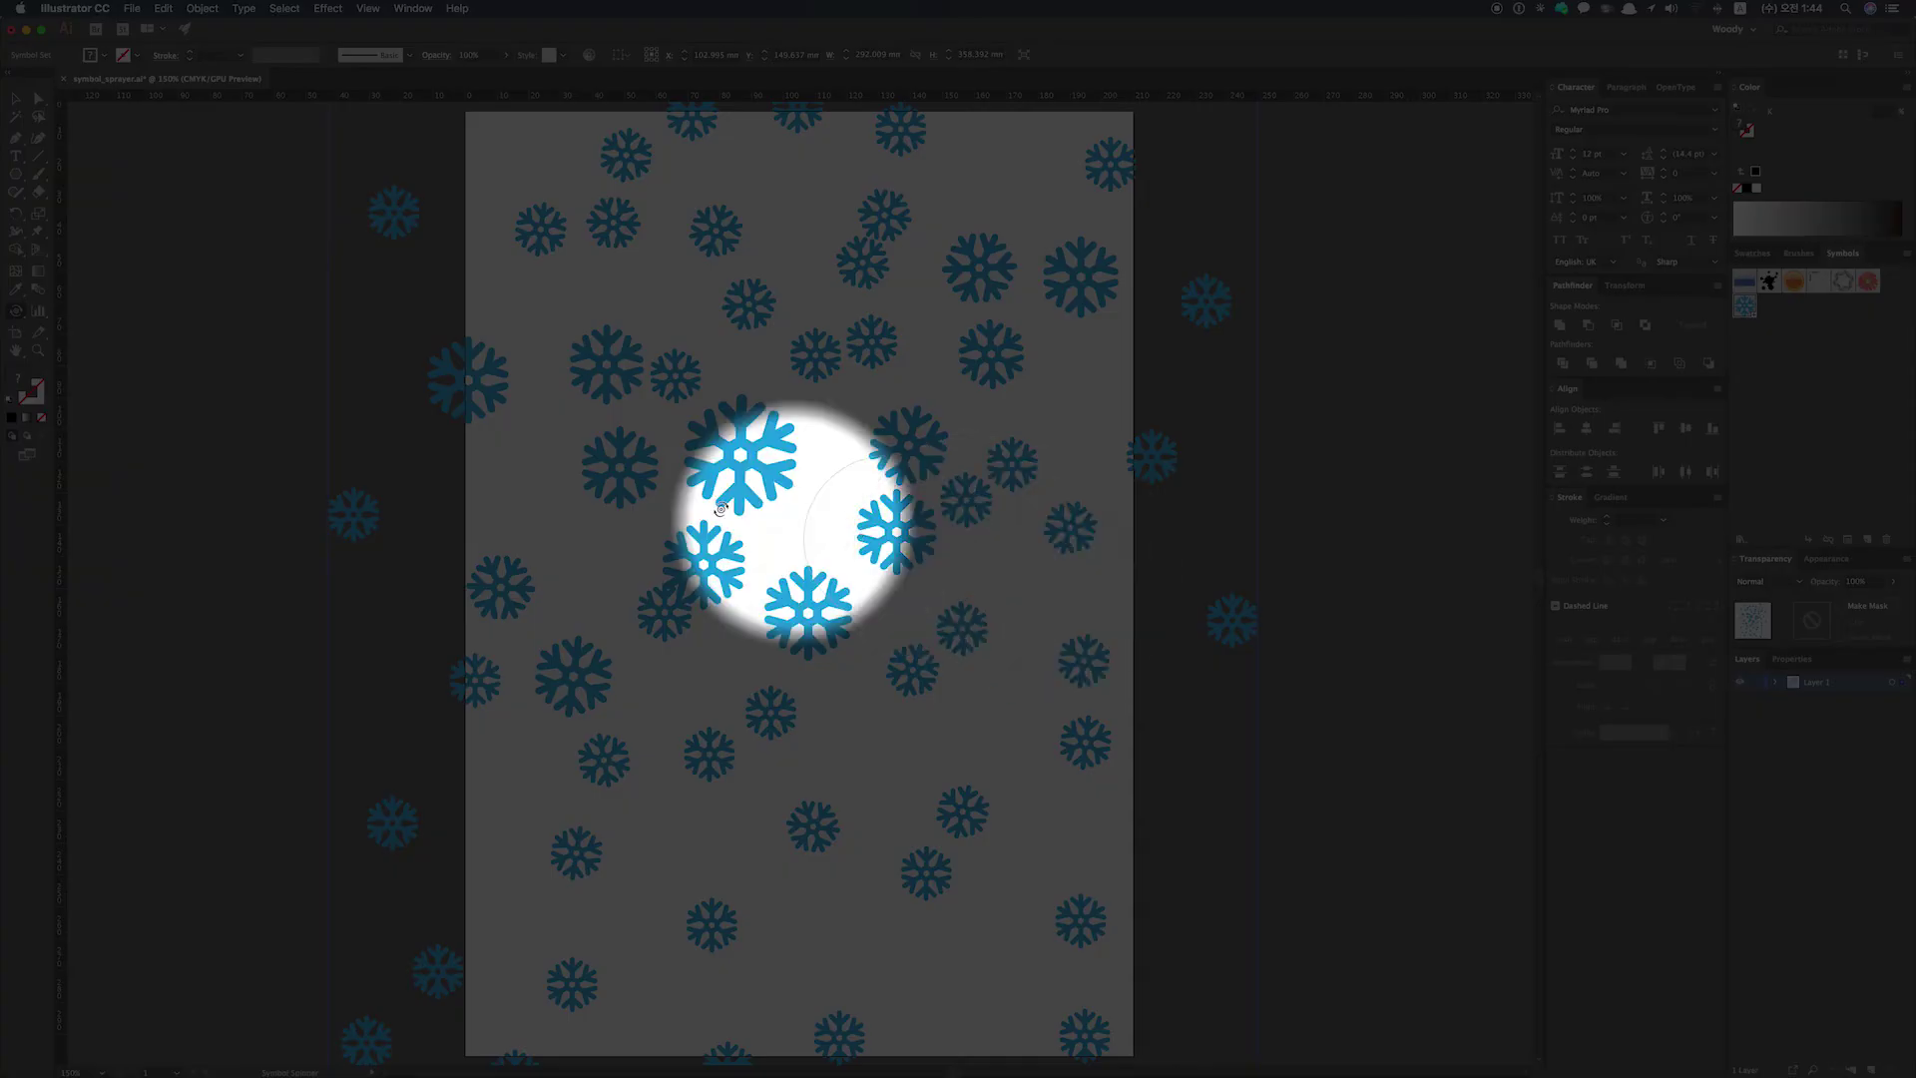
- Tint snowflakes in the artboard's middle and left areas with the Symbol Stainer using the green swatch (C 75, M 0, Y 100, K 0)
{"action": "left_click_drag", "start_coordinate": [19, 316], "coordinate": [118, 401]}
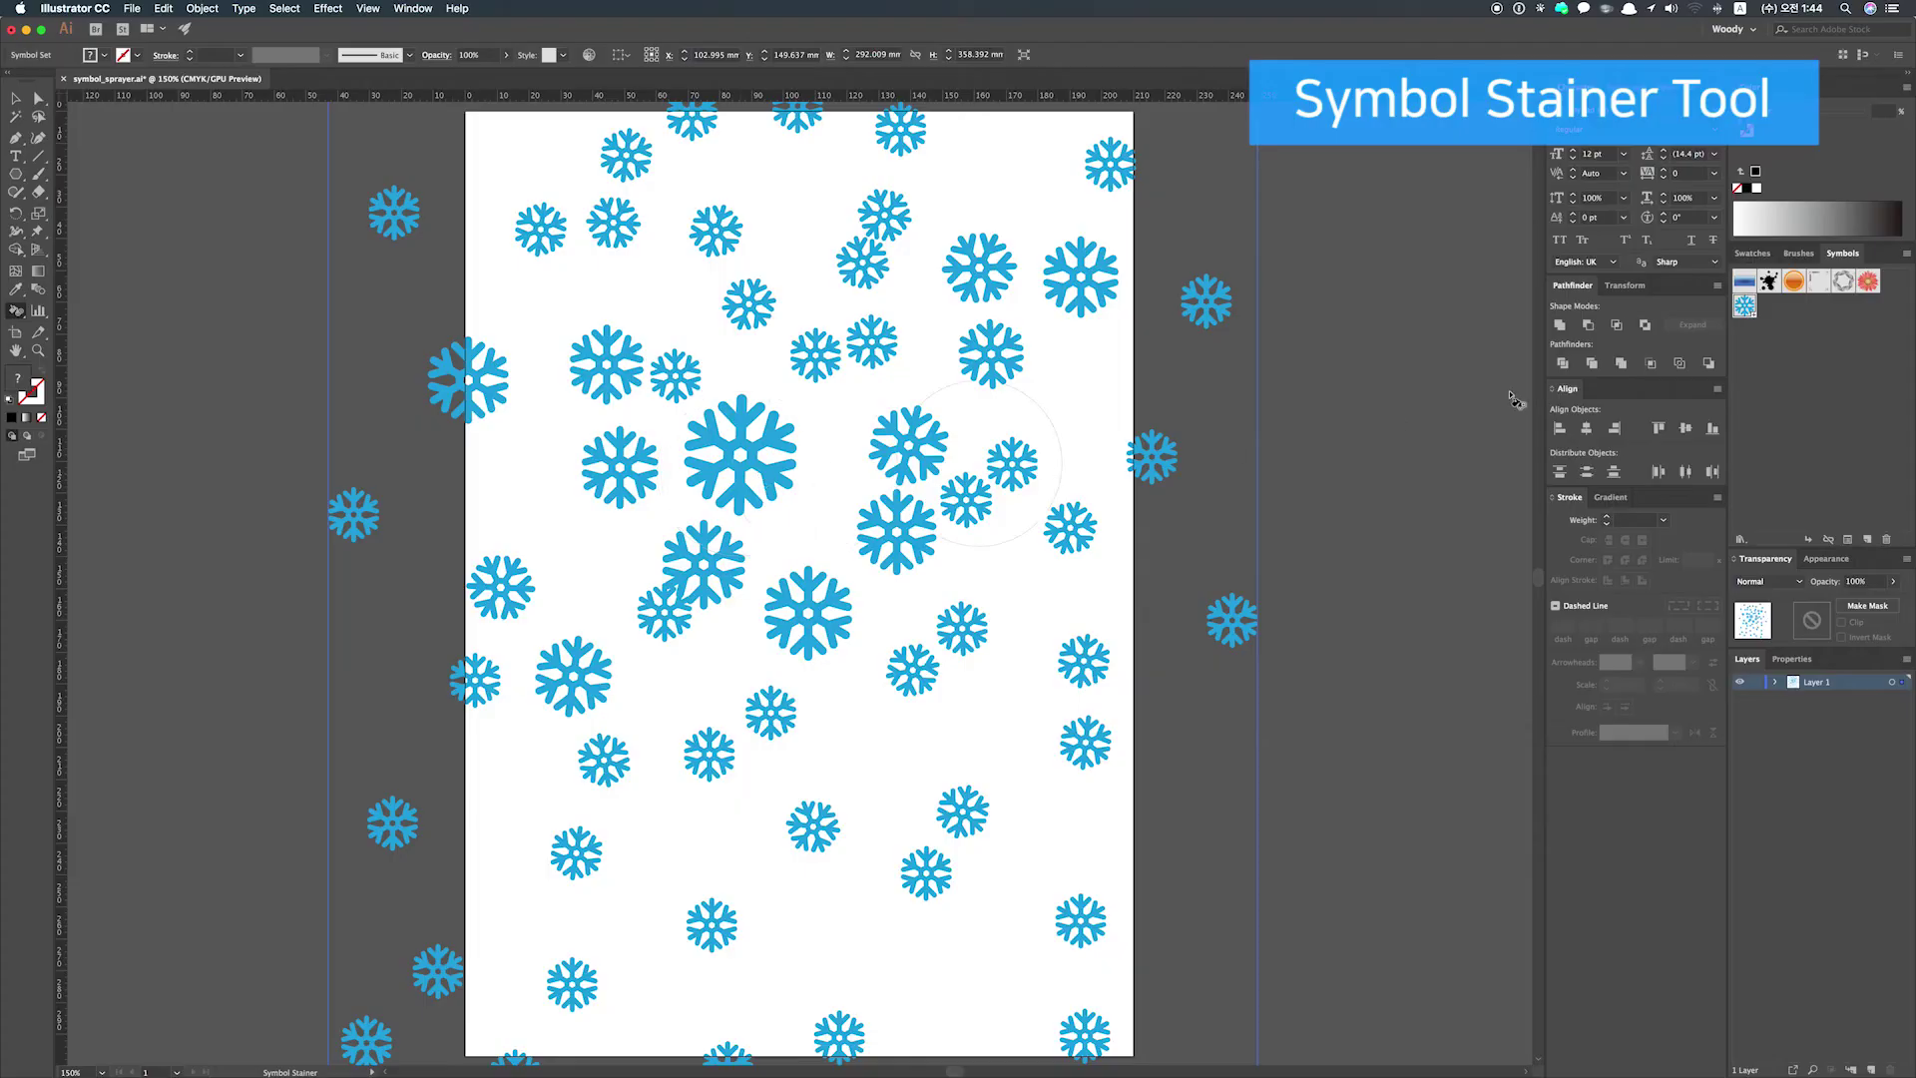
{"action": "left_click", "coordinate": [1752, 253]}
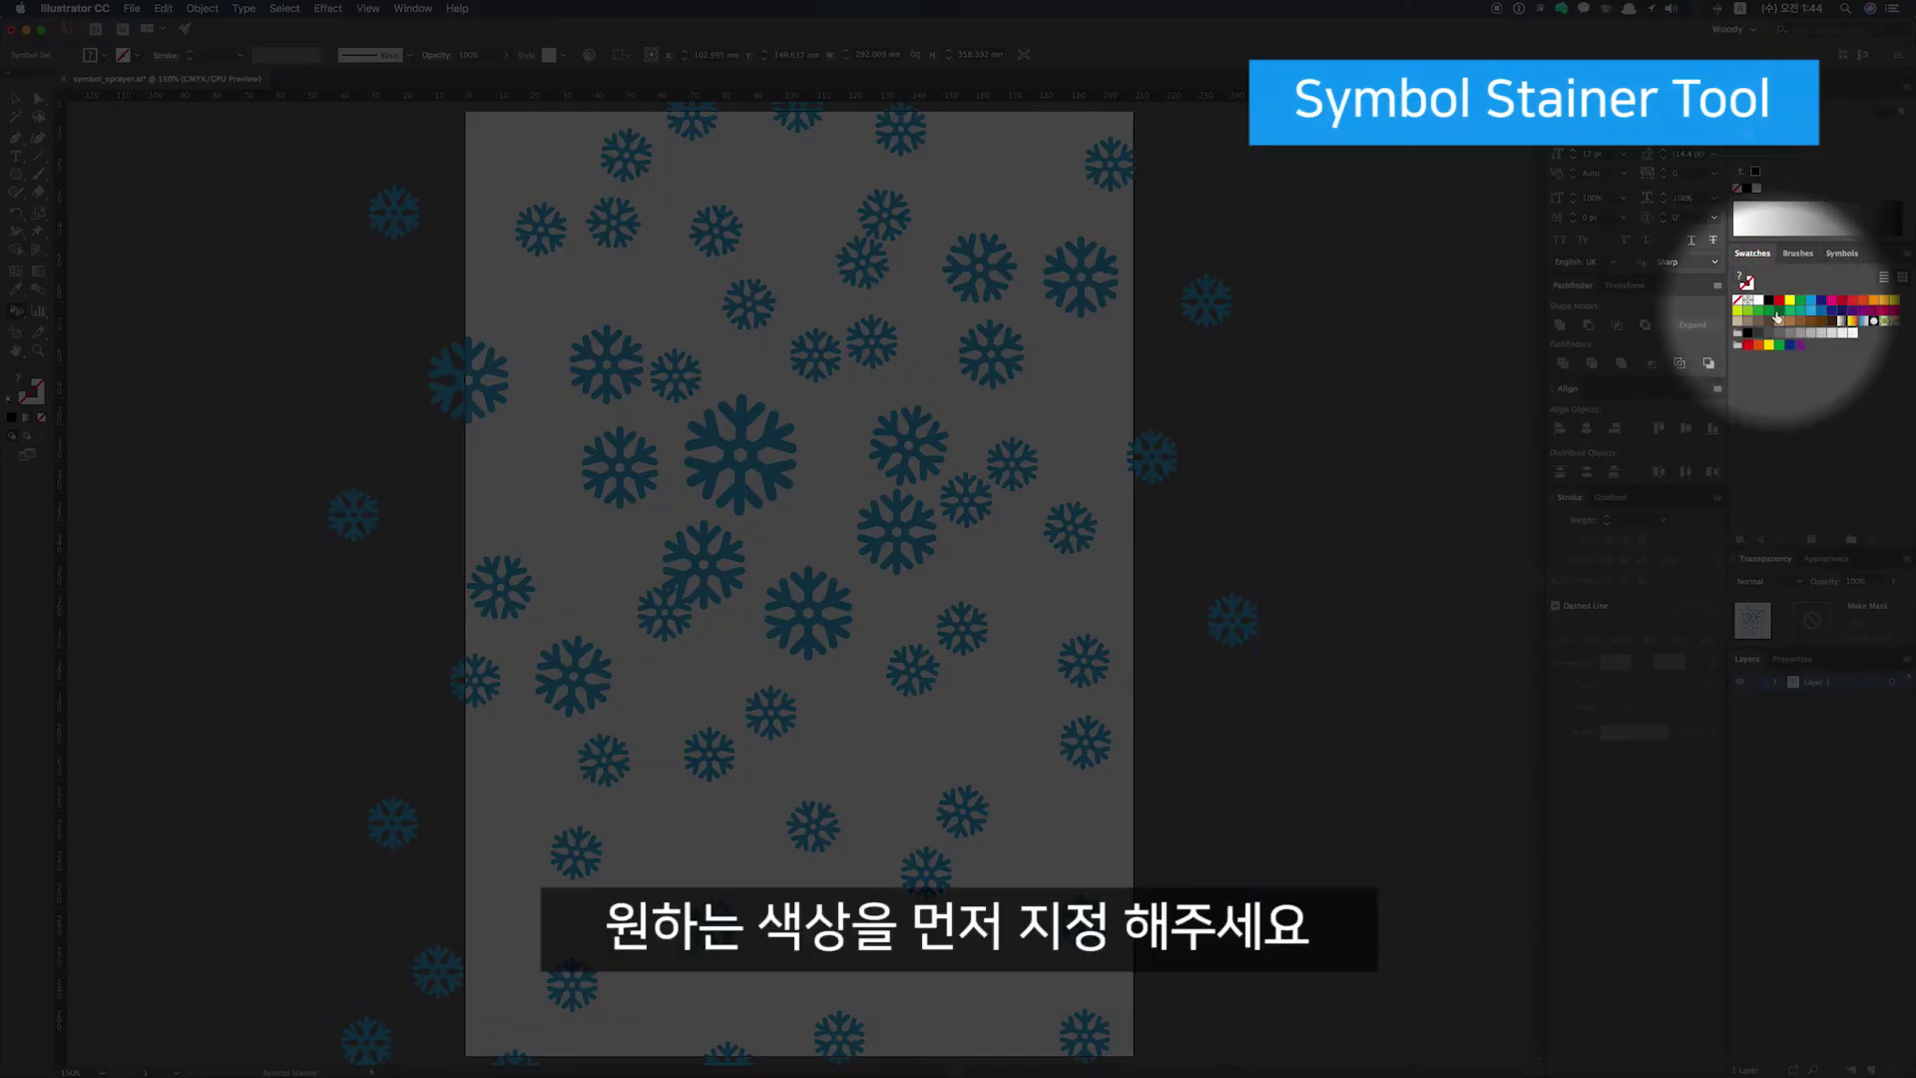
{"action": "left_click", "coordinate": [1761, 313]}
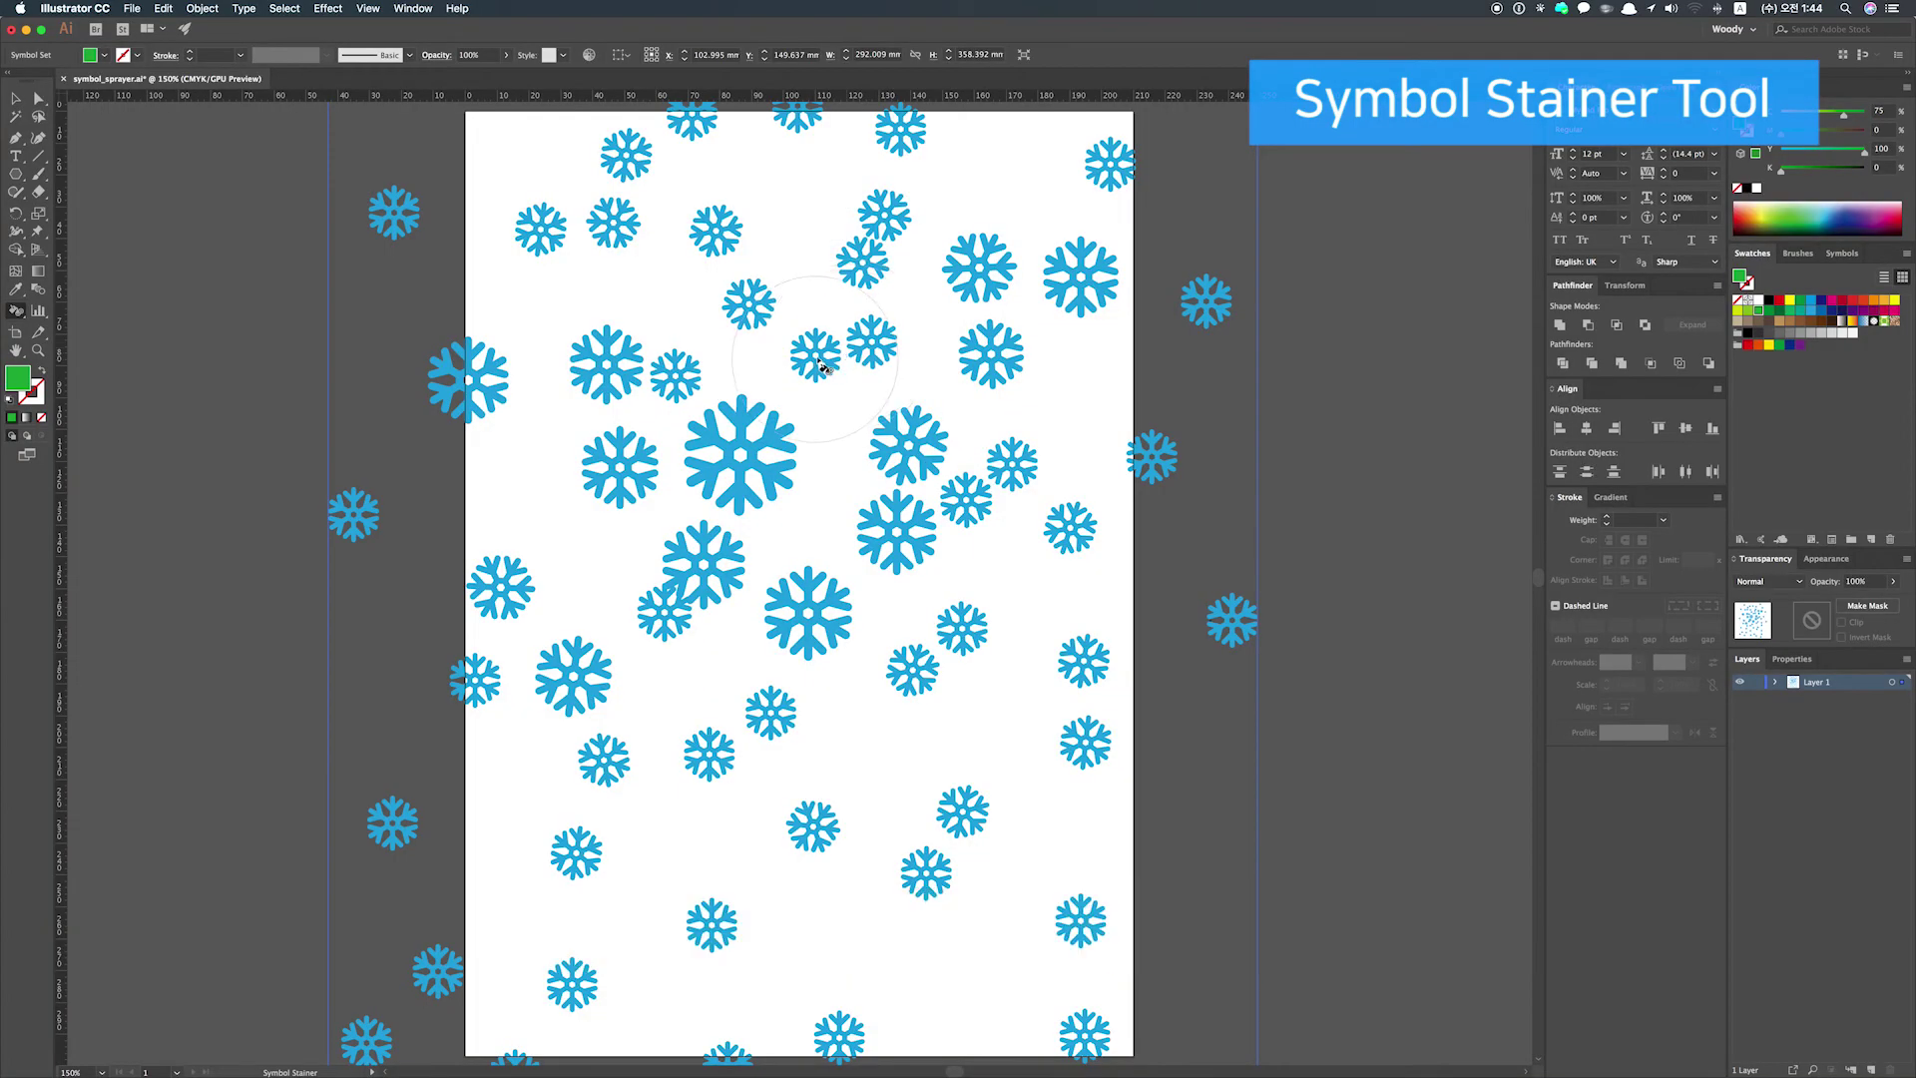
{"action": "mouse_move", "coordinate": [818, 367]}
{"action": "left_mouse_down"}
{"action": "mouse_move", "coordinate": [825, 406]}
{"action": "mouse_move", "coordinate": [911, 440]}
{"action": "mouse_move", "coordinate": [898, 509]}
{"action": "mouse_move", "coordinate": [829, 594]}
{"action": "mouse_move", "coordinate": [778, 612]}
{"action": "mouse_move", "coordinate": [703, 574]}
{"action": "mouse_move", "coordinate": [641, 633]}
{"action": "mouse_move", "coordinate": [670, 741]}
{"action": "mouse_move", "coordinate": [706, 750]}
{"action": "mouse_move", "coordinate": [923, 686]}
{"action": "mouse_move", "coordinate": [911, 672]}
{"action": "left_mouse_up"}
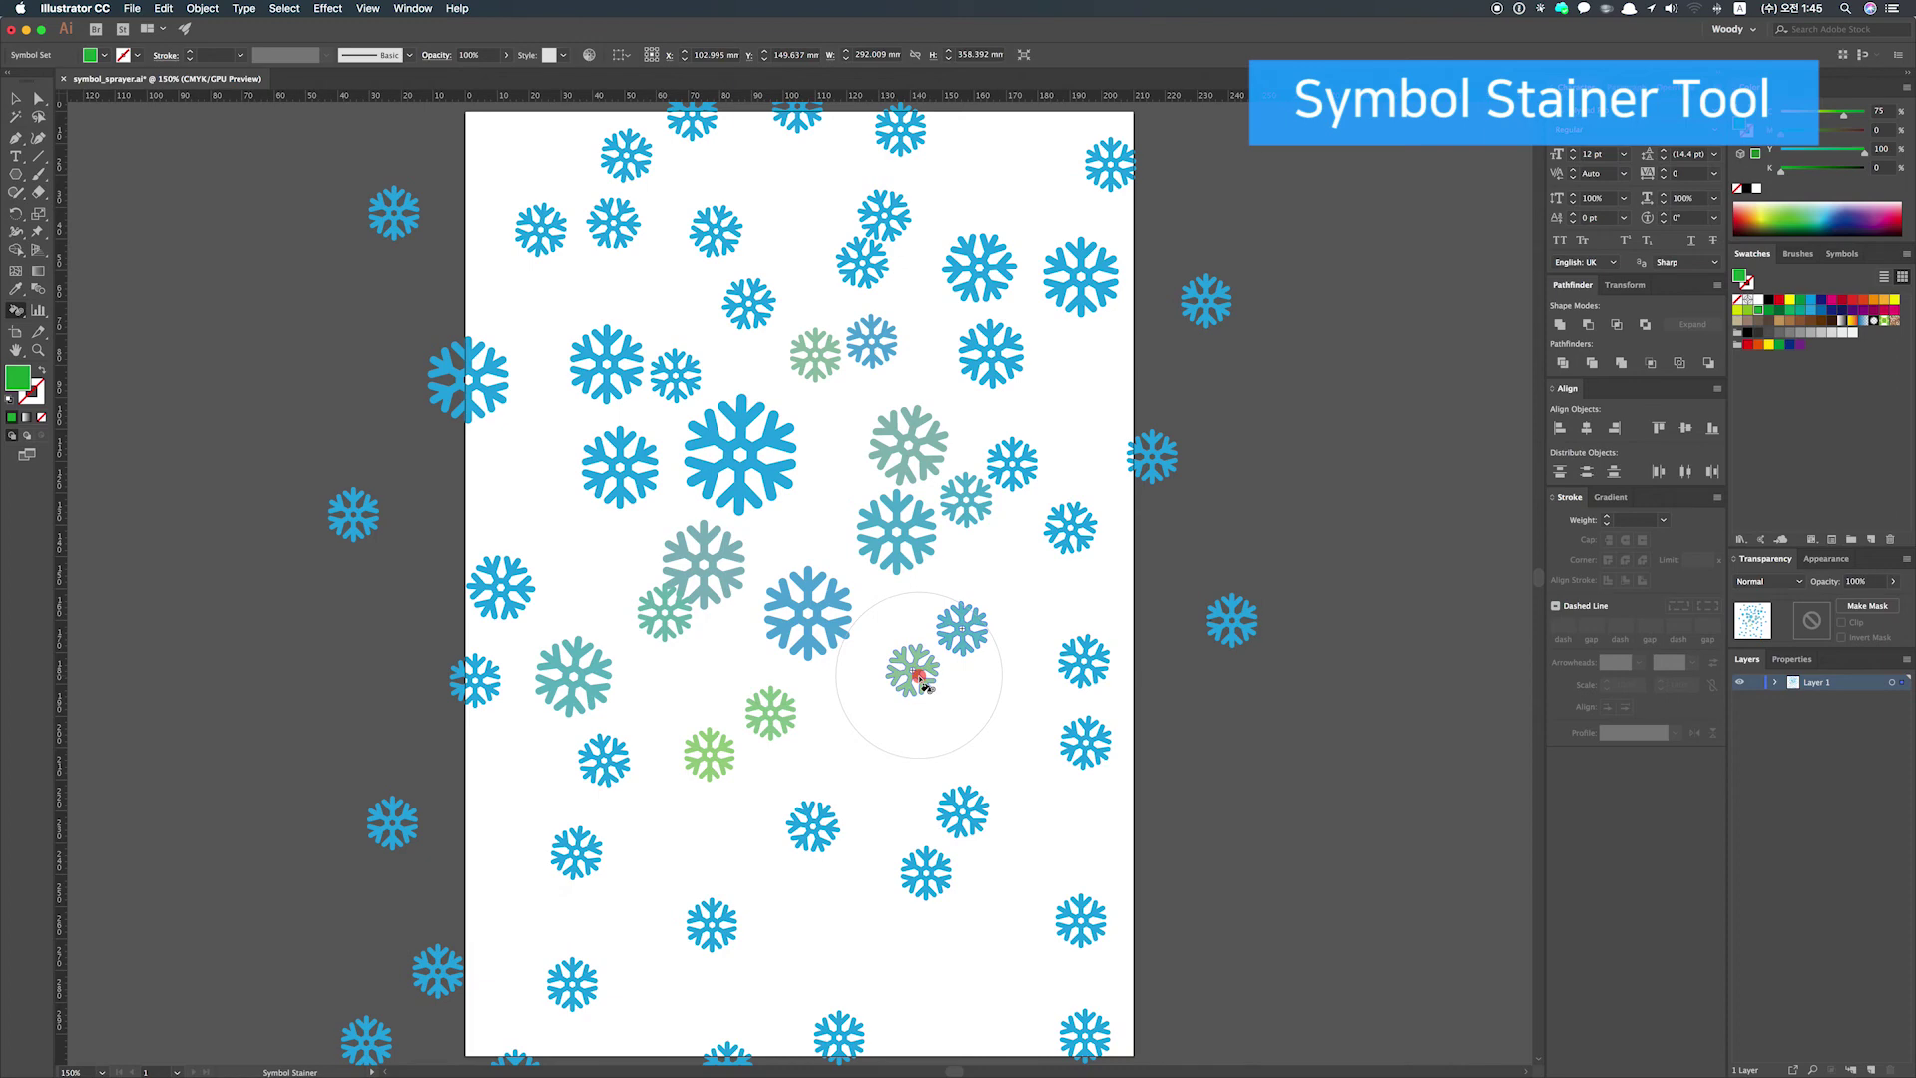
{"action": "left_click", "coordinate": [805, 613]}
{"action": "left_click", "coordinate": [570, 419]}
{"action": "left_click_drag", "start_coordinate": [570, 419], "coordinate": [530, 535]}
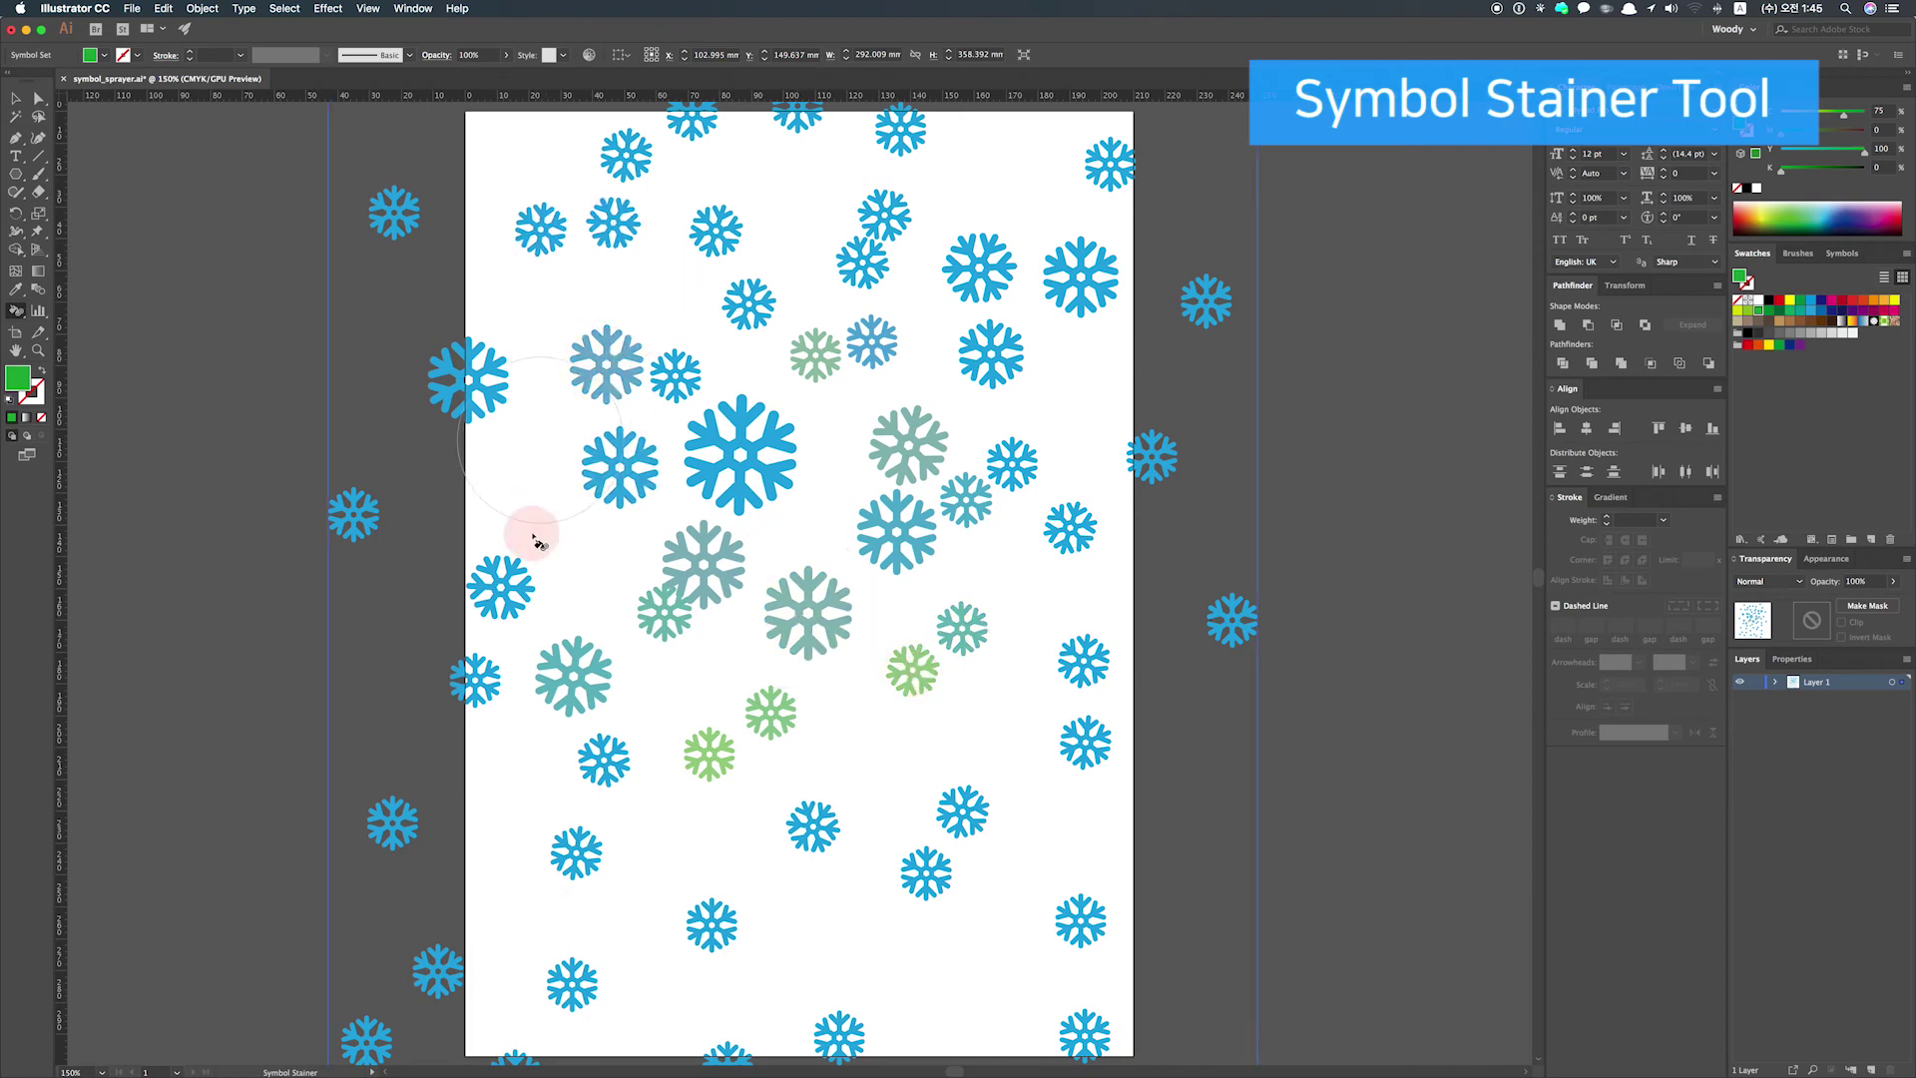
- Tint snowflakes in the artboard's lower left and lower right green with the Symbol Stainer
{"action": "left_click", "coordinate": [599, 759]}
{"action": "left_click_drag", "start_coordinate": [912, 888], "coordinate": [949, 804]}
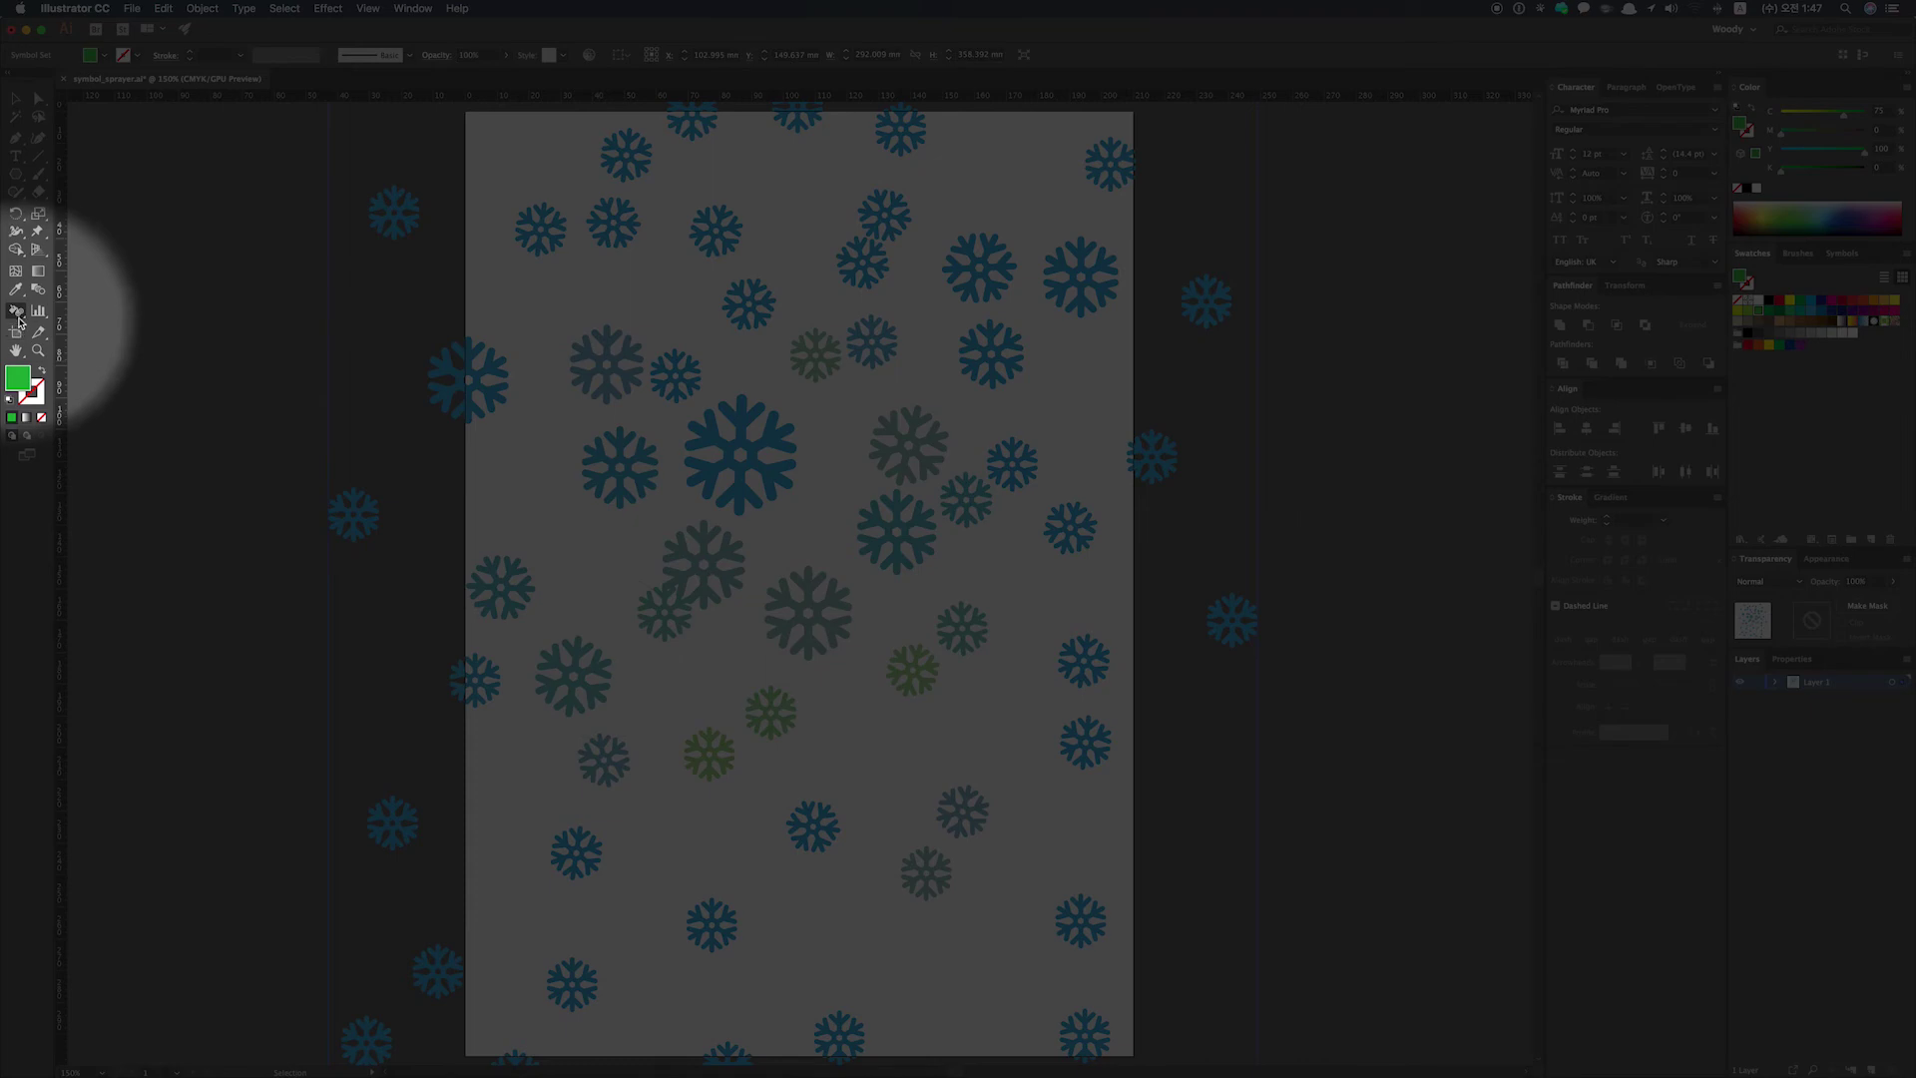
- Fade the large snowflake at the artboard's centre and several others around it with the Symbol Screener, undoing one stroke
{"action": "left_click_drag", "start_coordinate": [18, 312], "coordinate": [129, 427]}
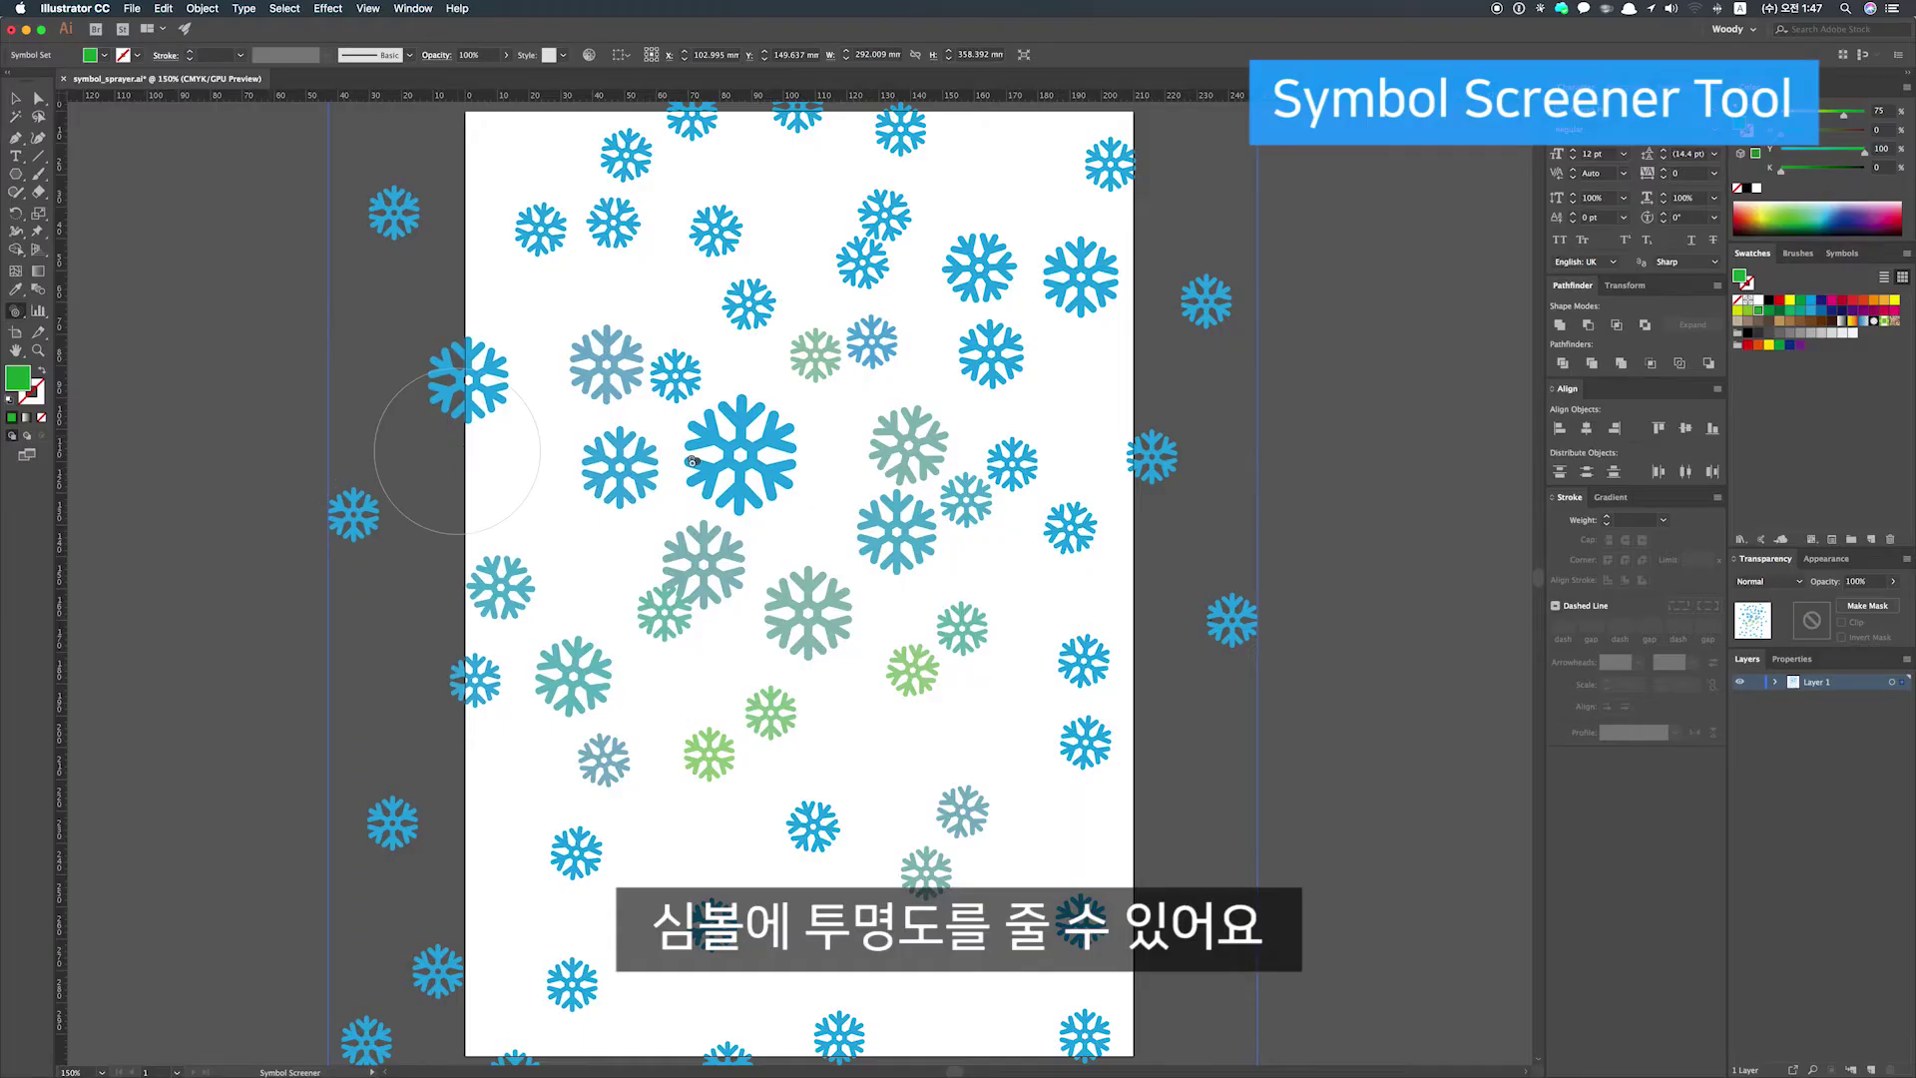
{"action": "left_click_drag", "start_coordinate": [757, 467], "coordinate": [749, 461]}
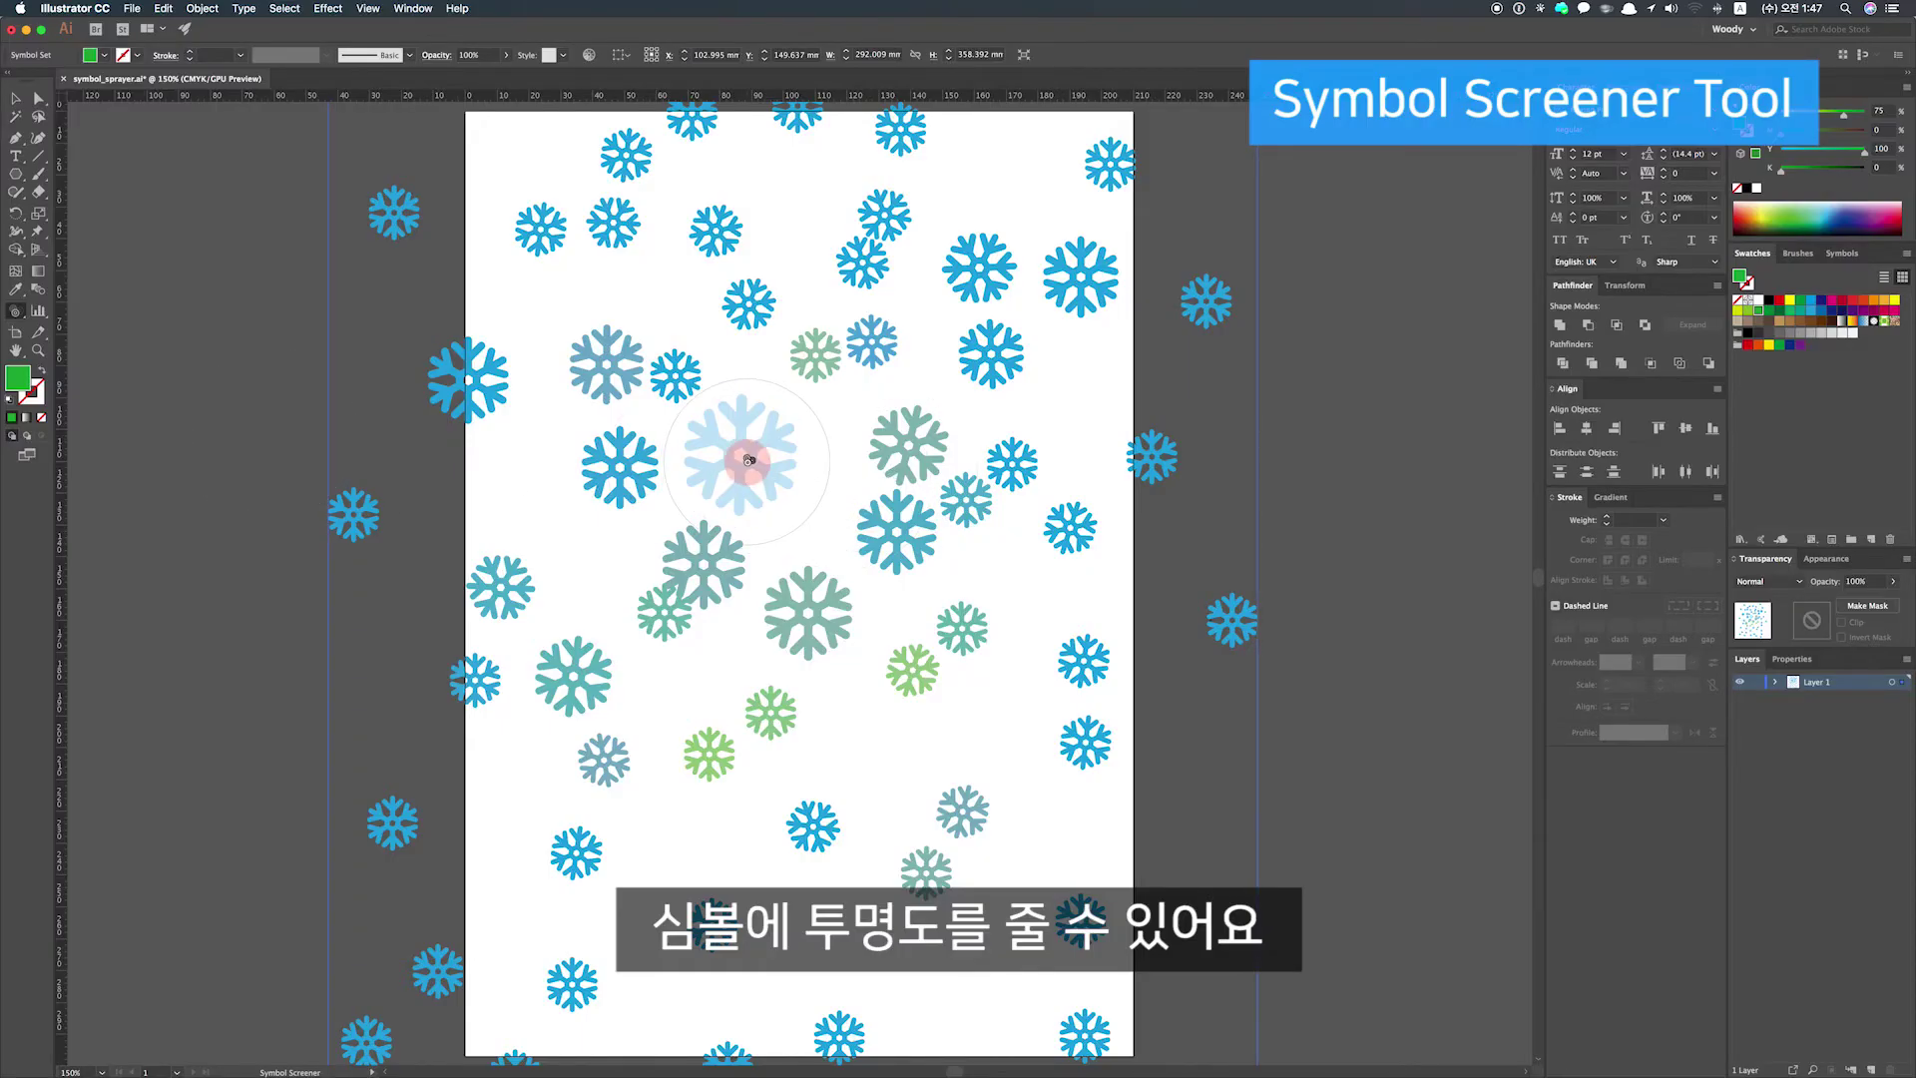
{"action": "left_click_drag", "start_coordinate": [1231, 635], "coordinate": [1232, 639]}
{"action": "key", "text": "super+z"}
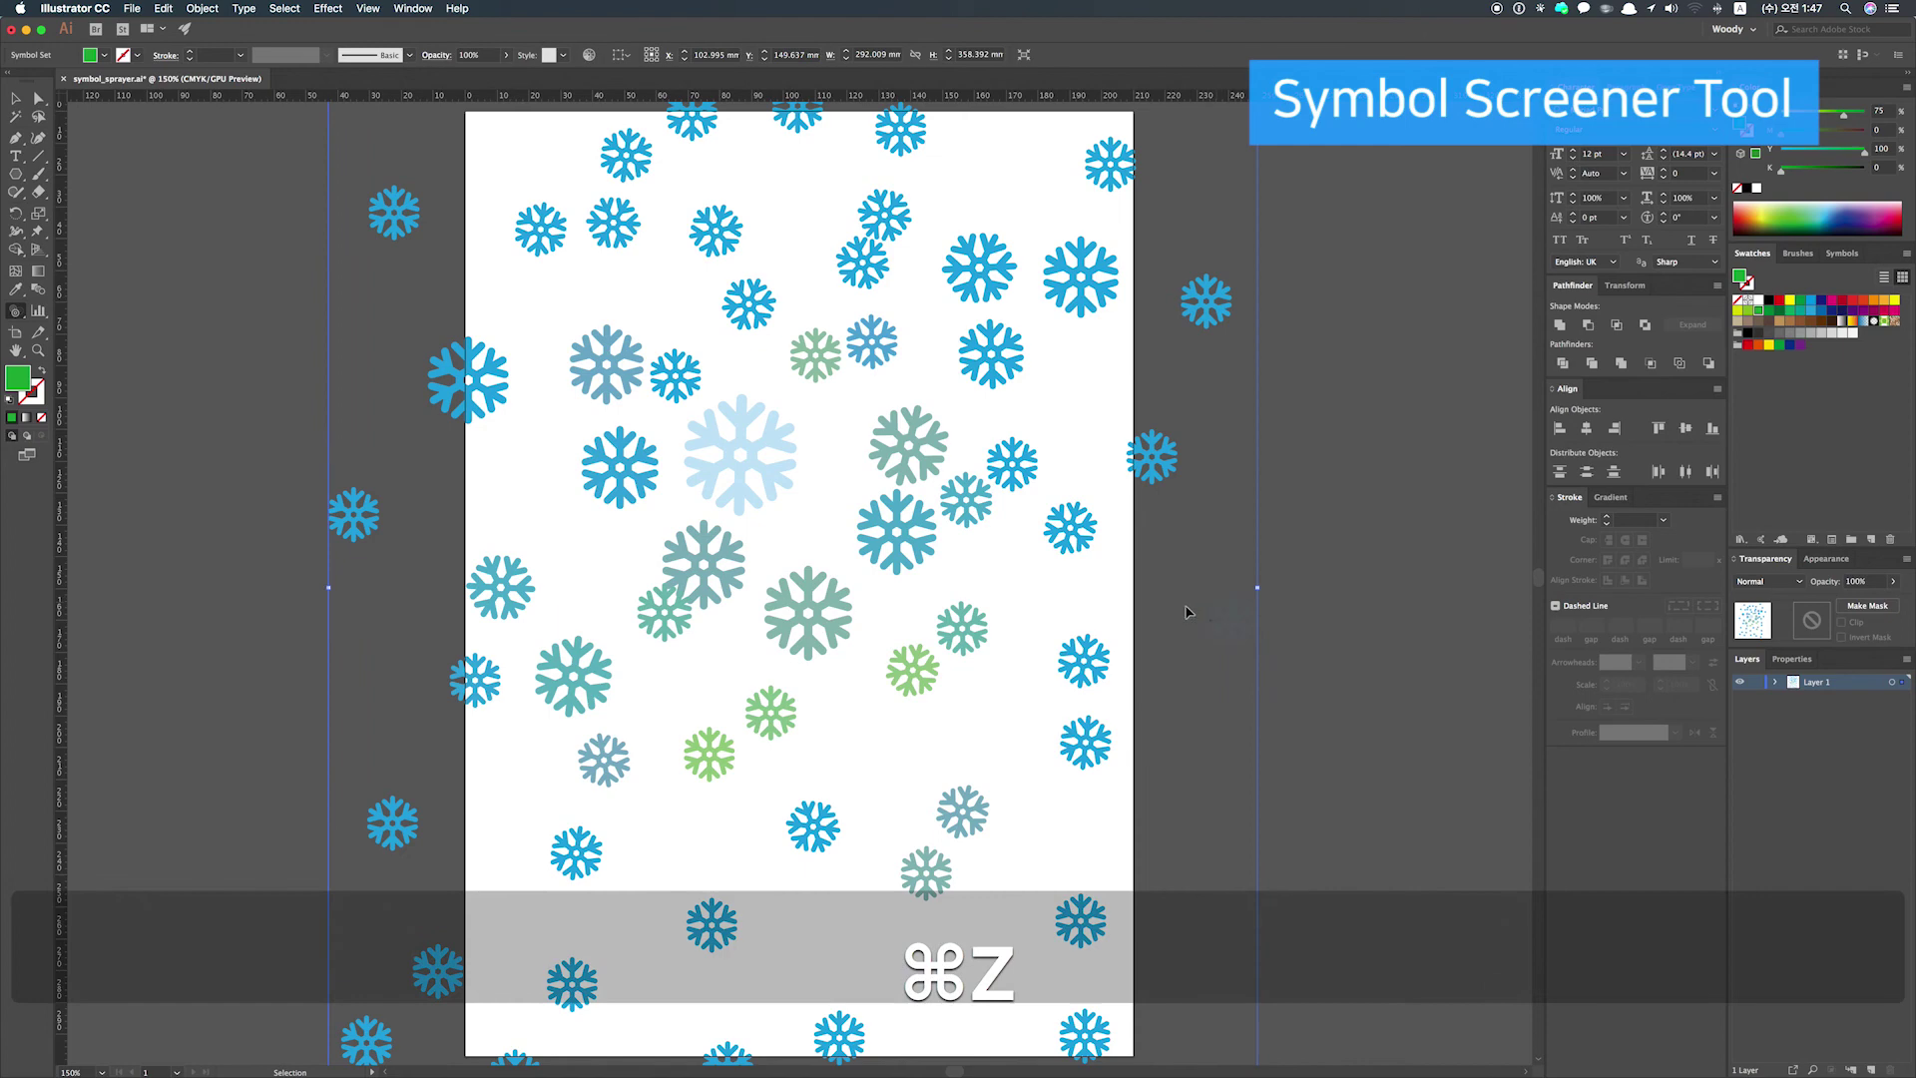
{"action": "mouse_move", "coordinate": [902, 283]}
{"action": "left_mouse_down"}
{"action": "mouse_move", "coordinate": [769, 227]}
{"action": "mouse_move", "coordinate": [623, 236]}
{"action": "mouse_move", "coordinate": [614, 388]}
{"action": "mouse_move", "coordinate": [545, 676]}
{"action": "mouse_move", "coordinate": [674, 720]}
{"action": "mouse_move", "coordinate": [830, 826]}
{"action": "left_mouse_up"}
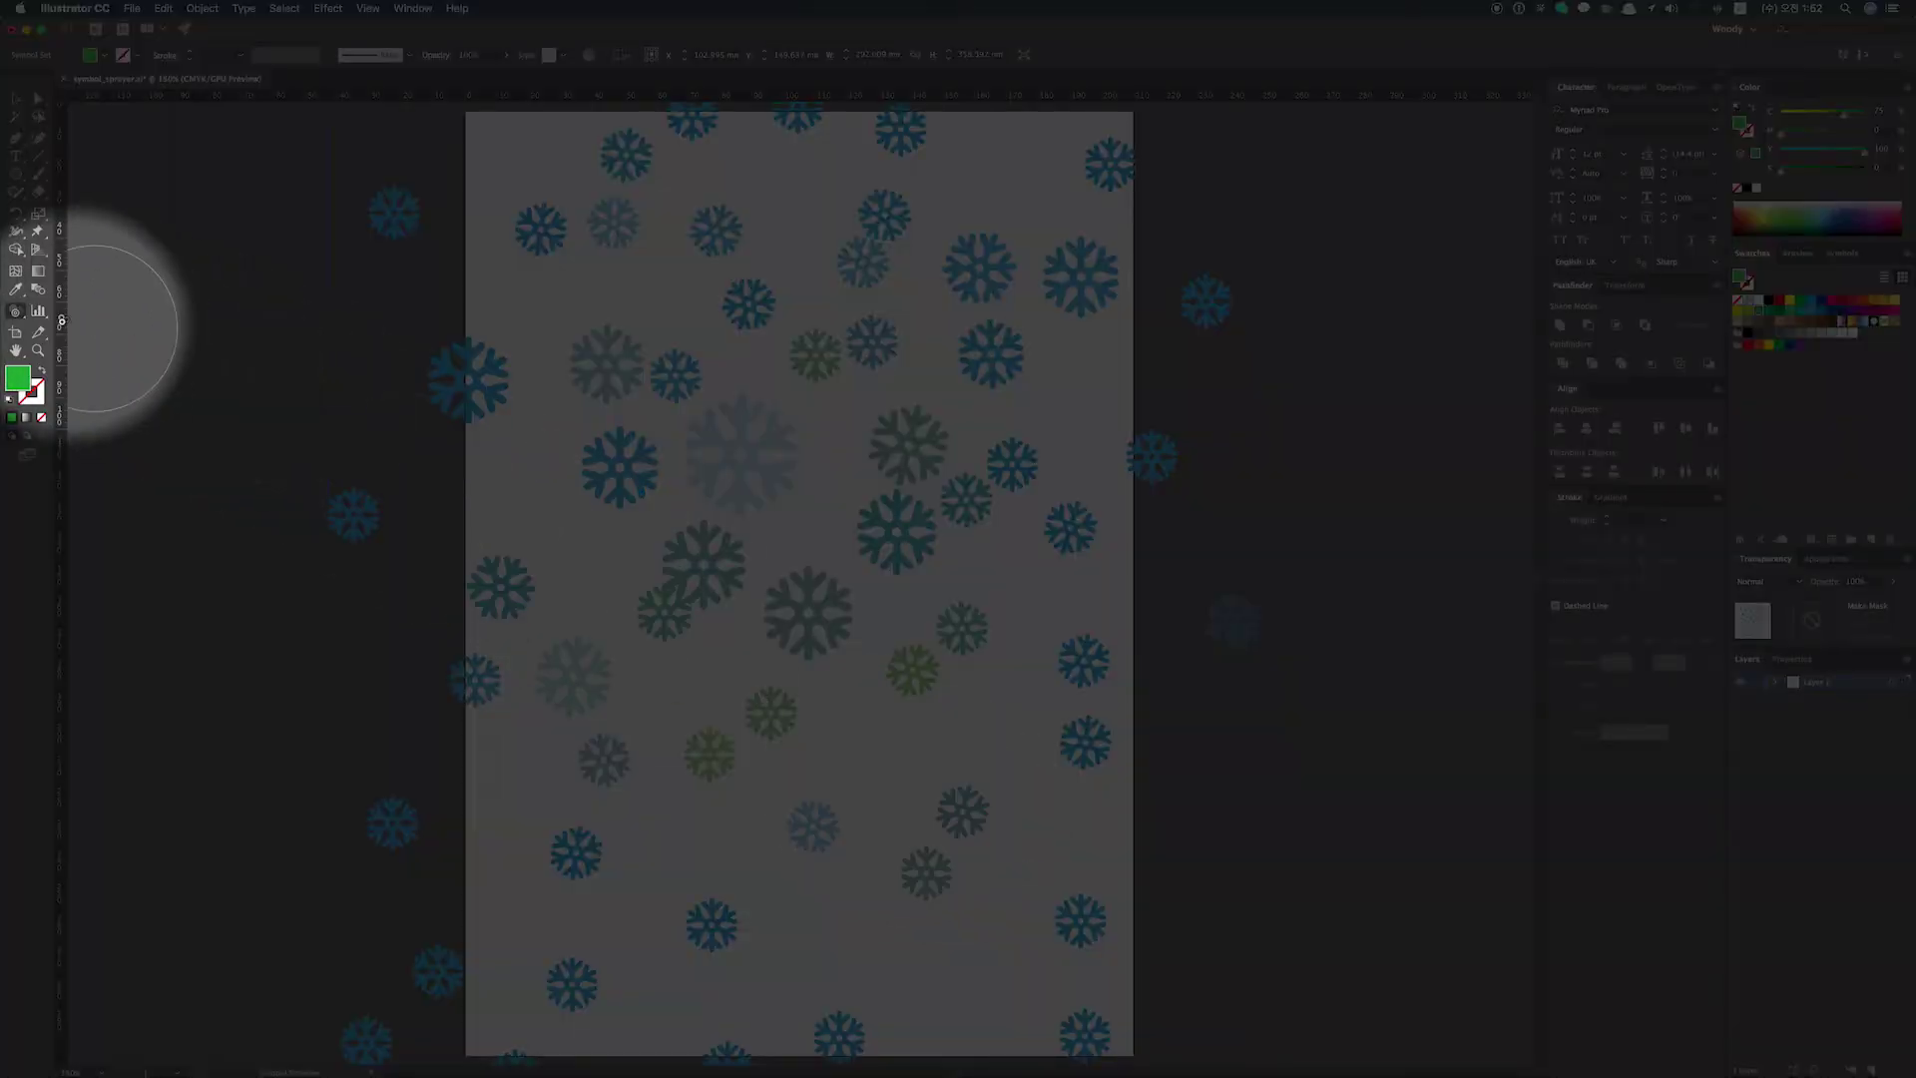
- Show the Graphic Styles and apply the grey style to snowflakes around the artboard's centre with the Symbol Styler
{"action": "left_click", "coordinate": [16, 313]}
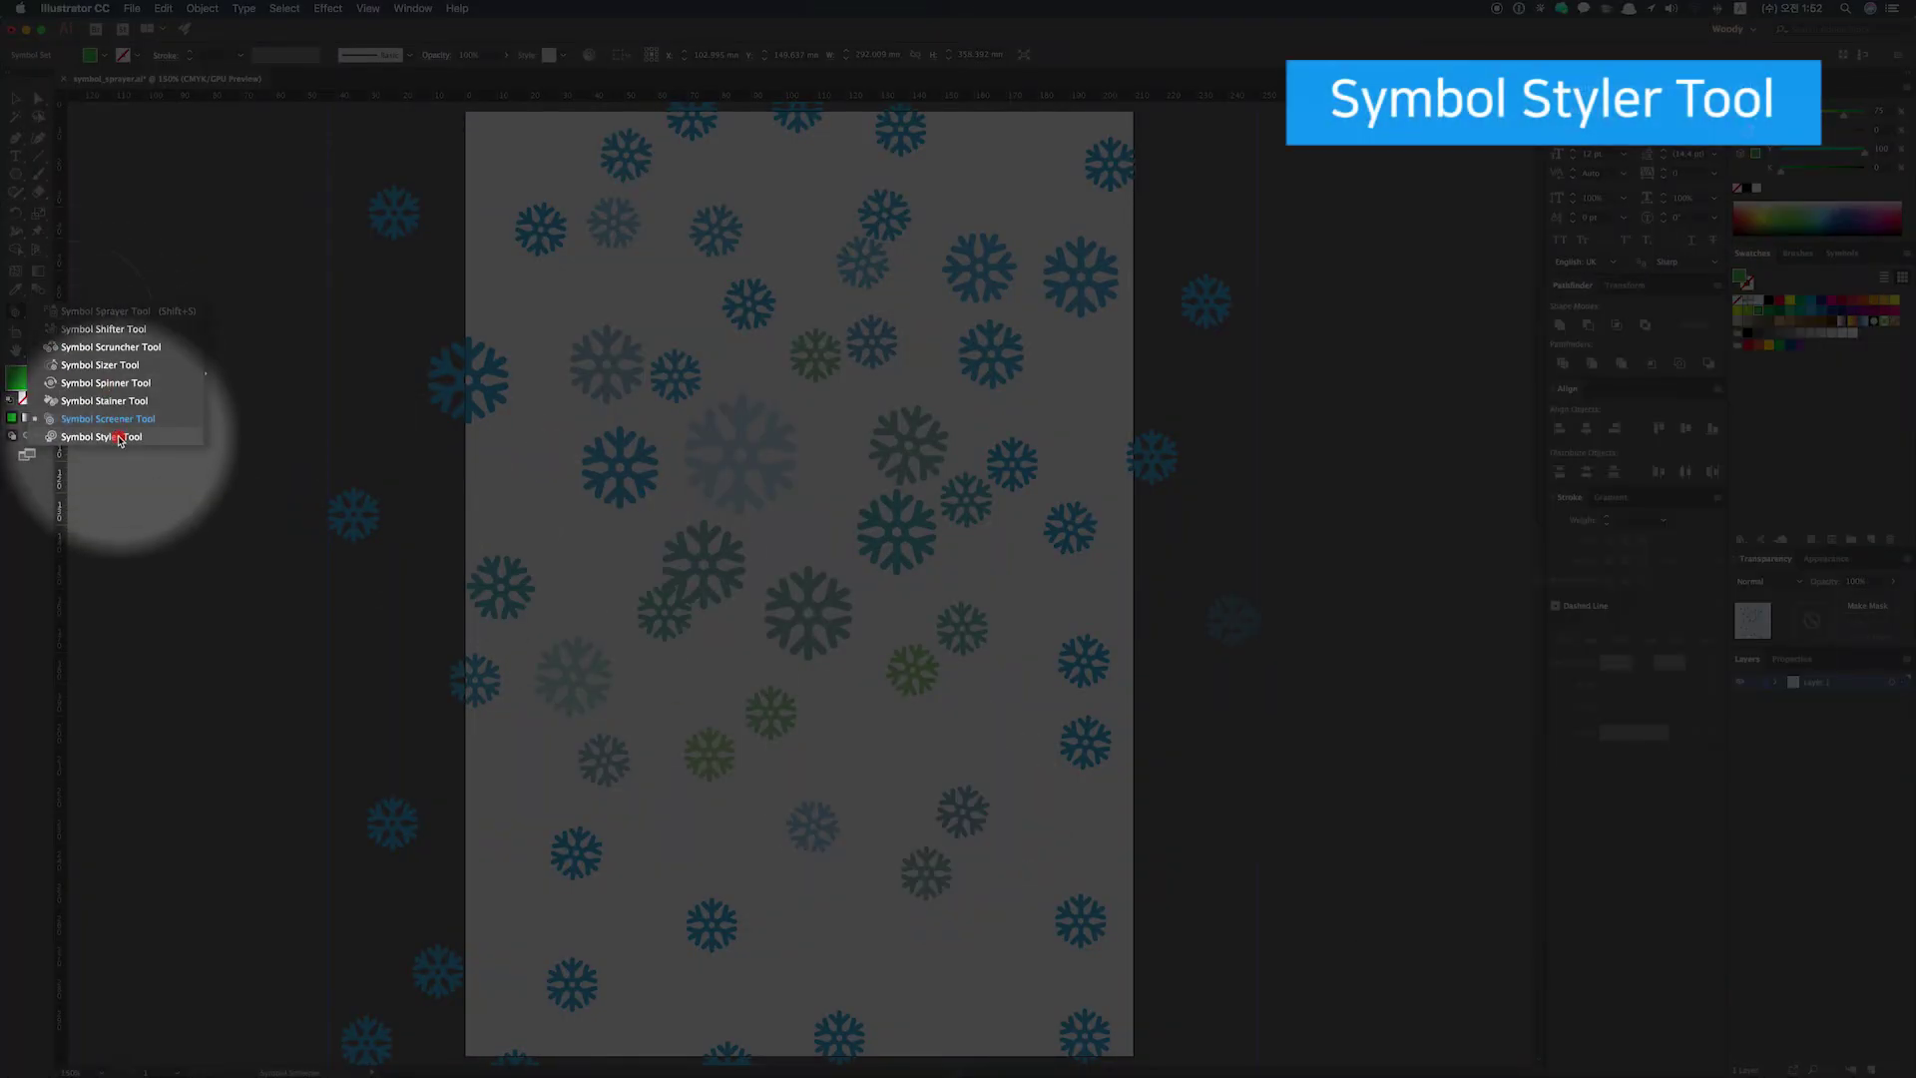
{"action": "left_click", "coordinate": [100, 437]}
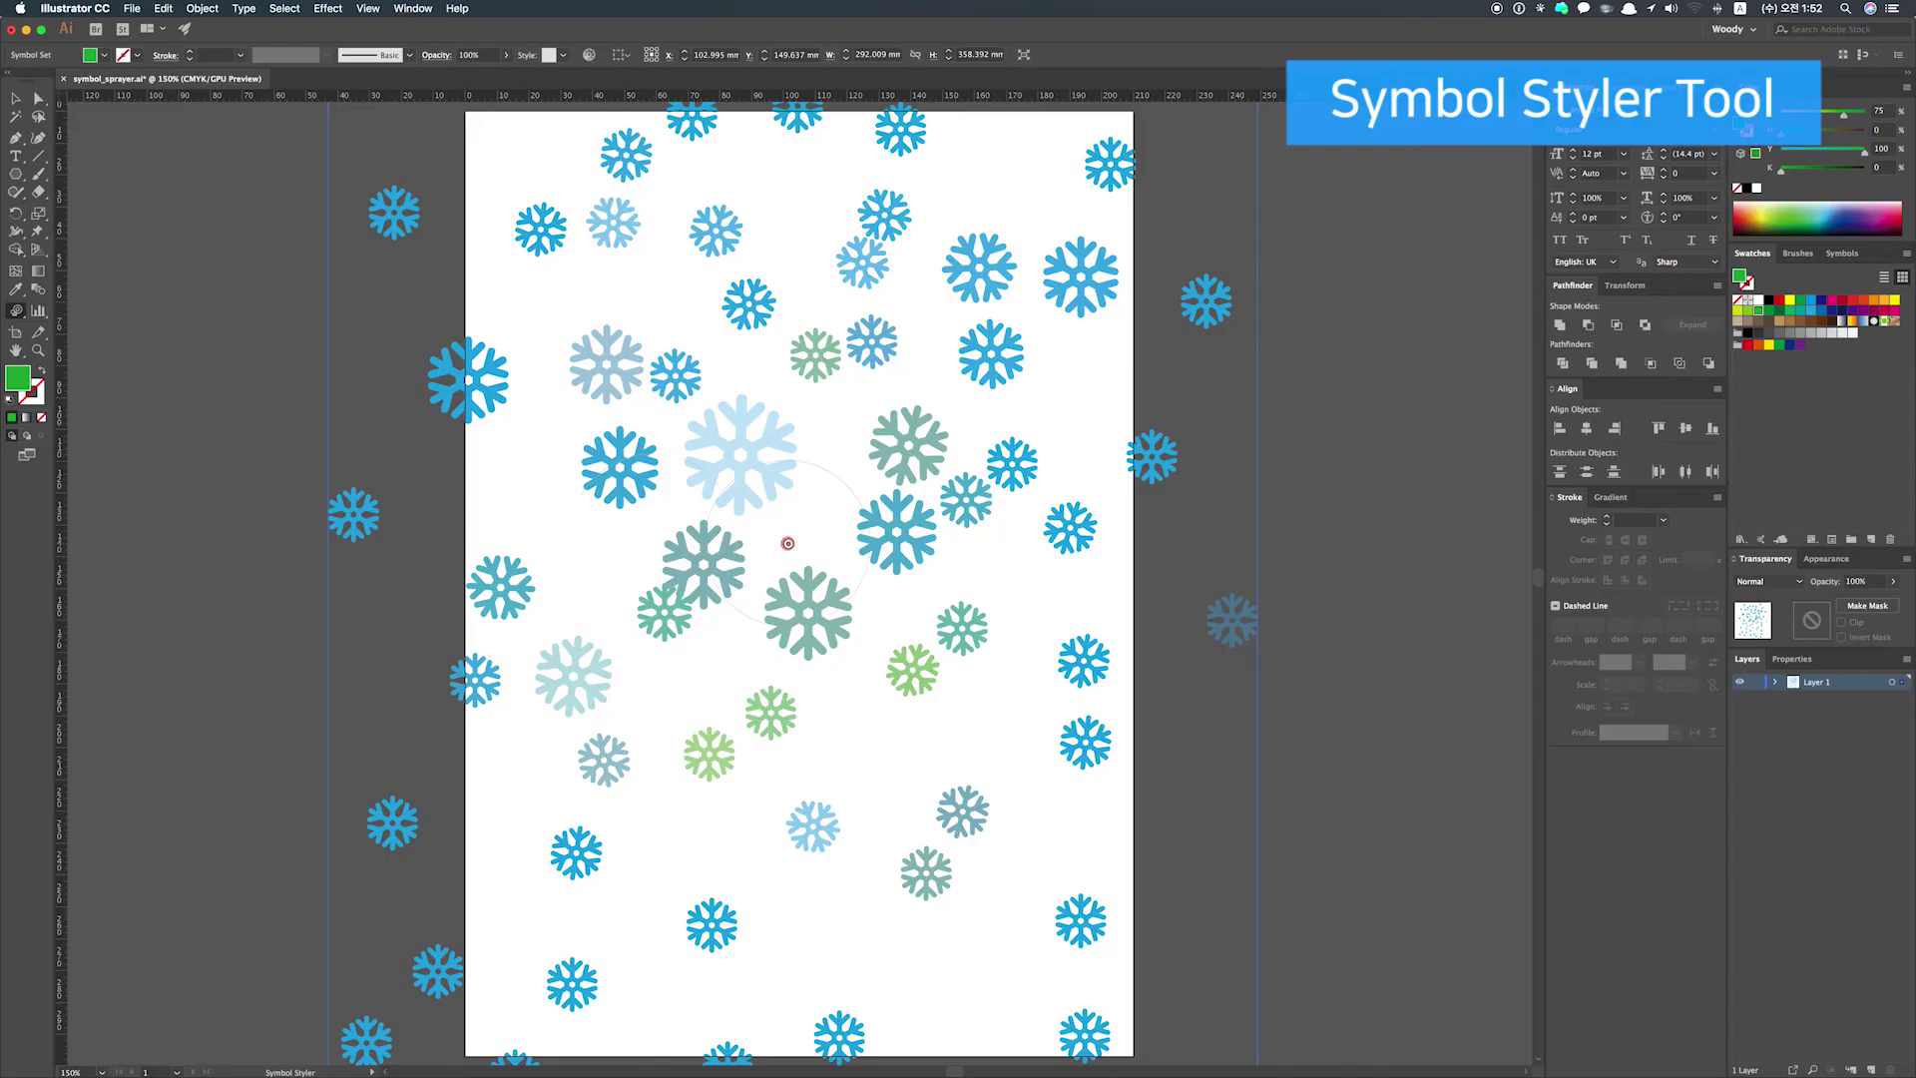
{"action": "left_click", "coordinate": [788, 543]}
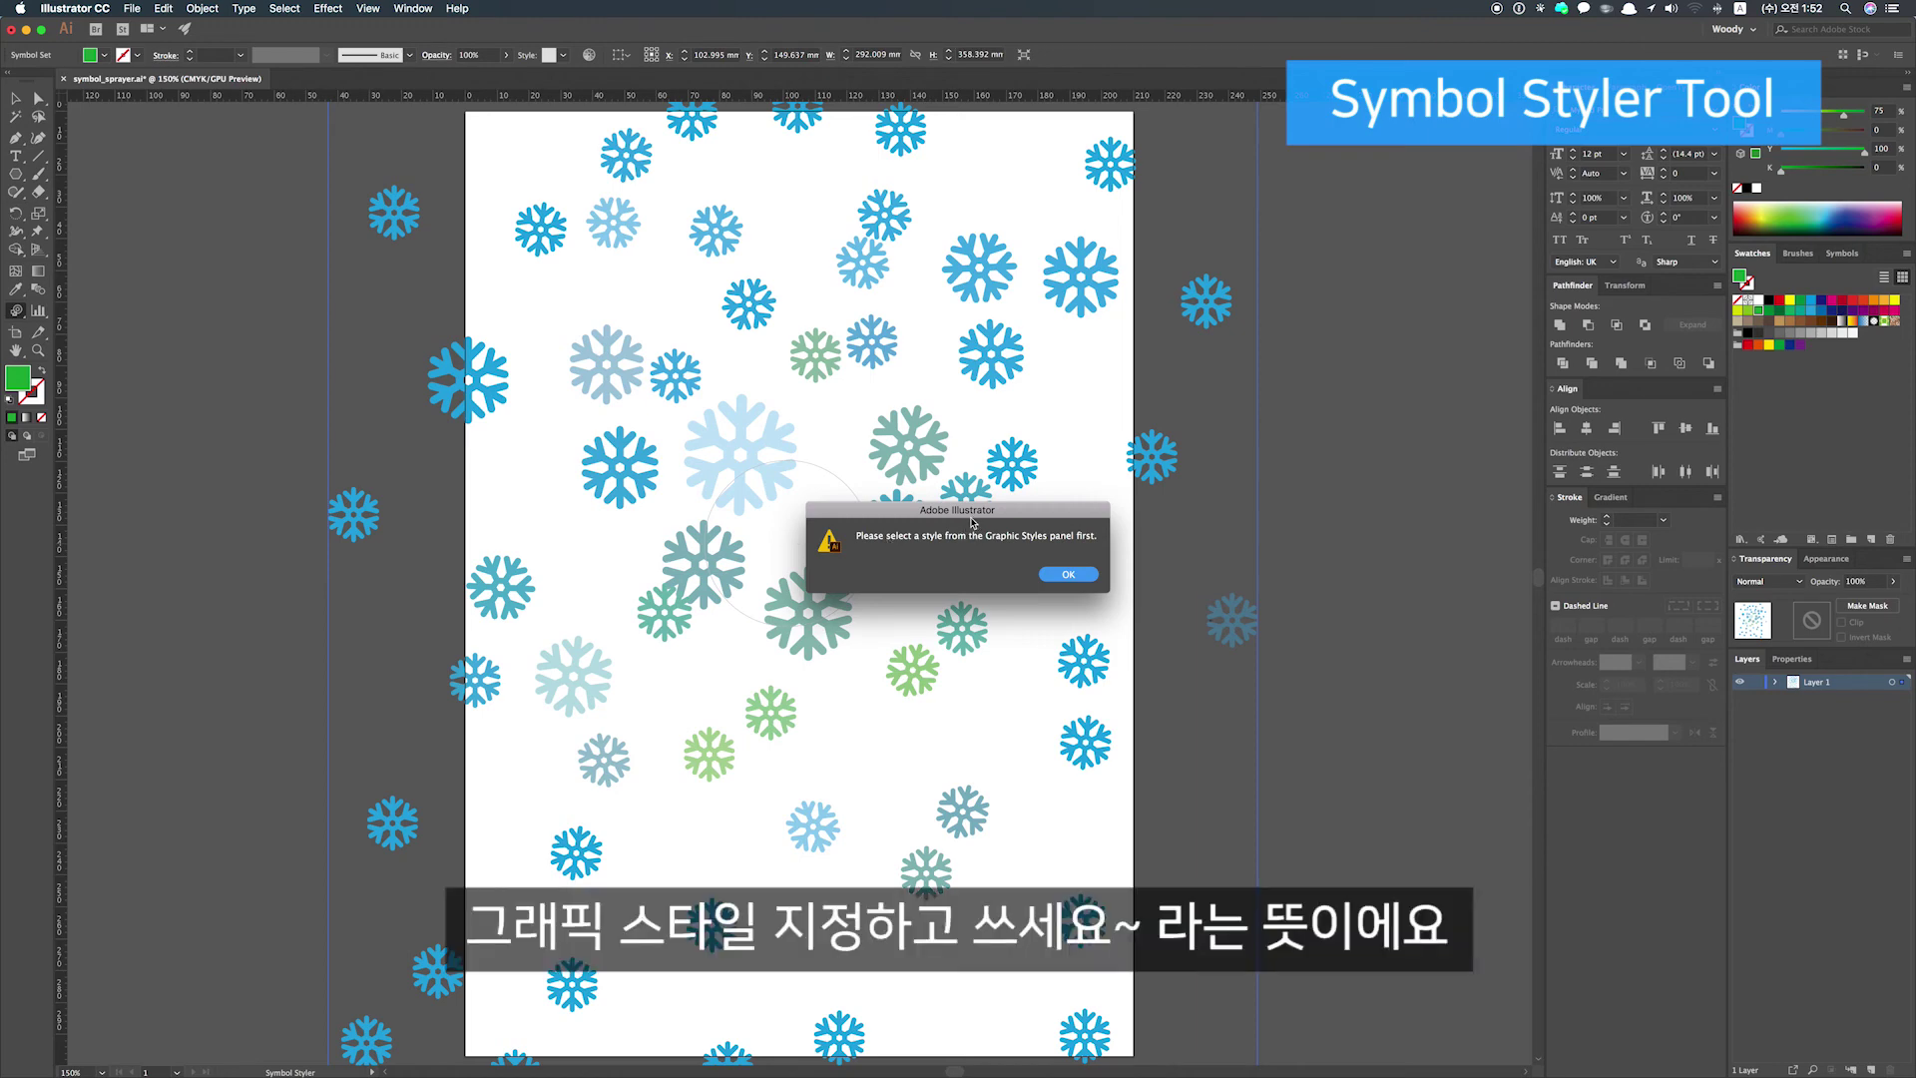
{"action": "key", "text": "Return"}
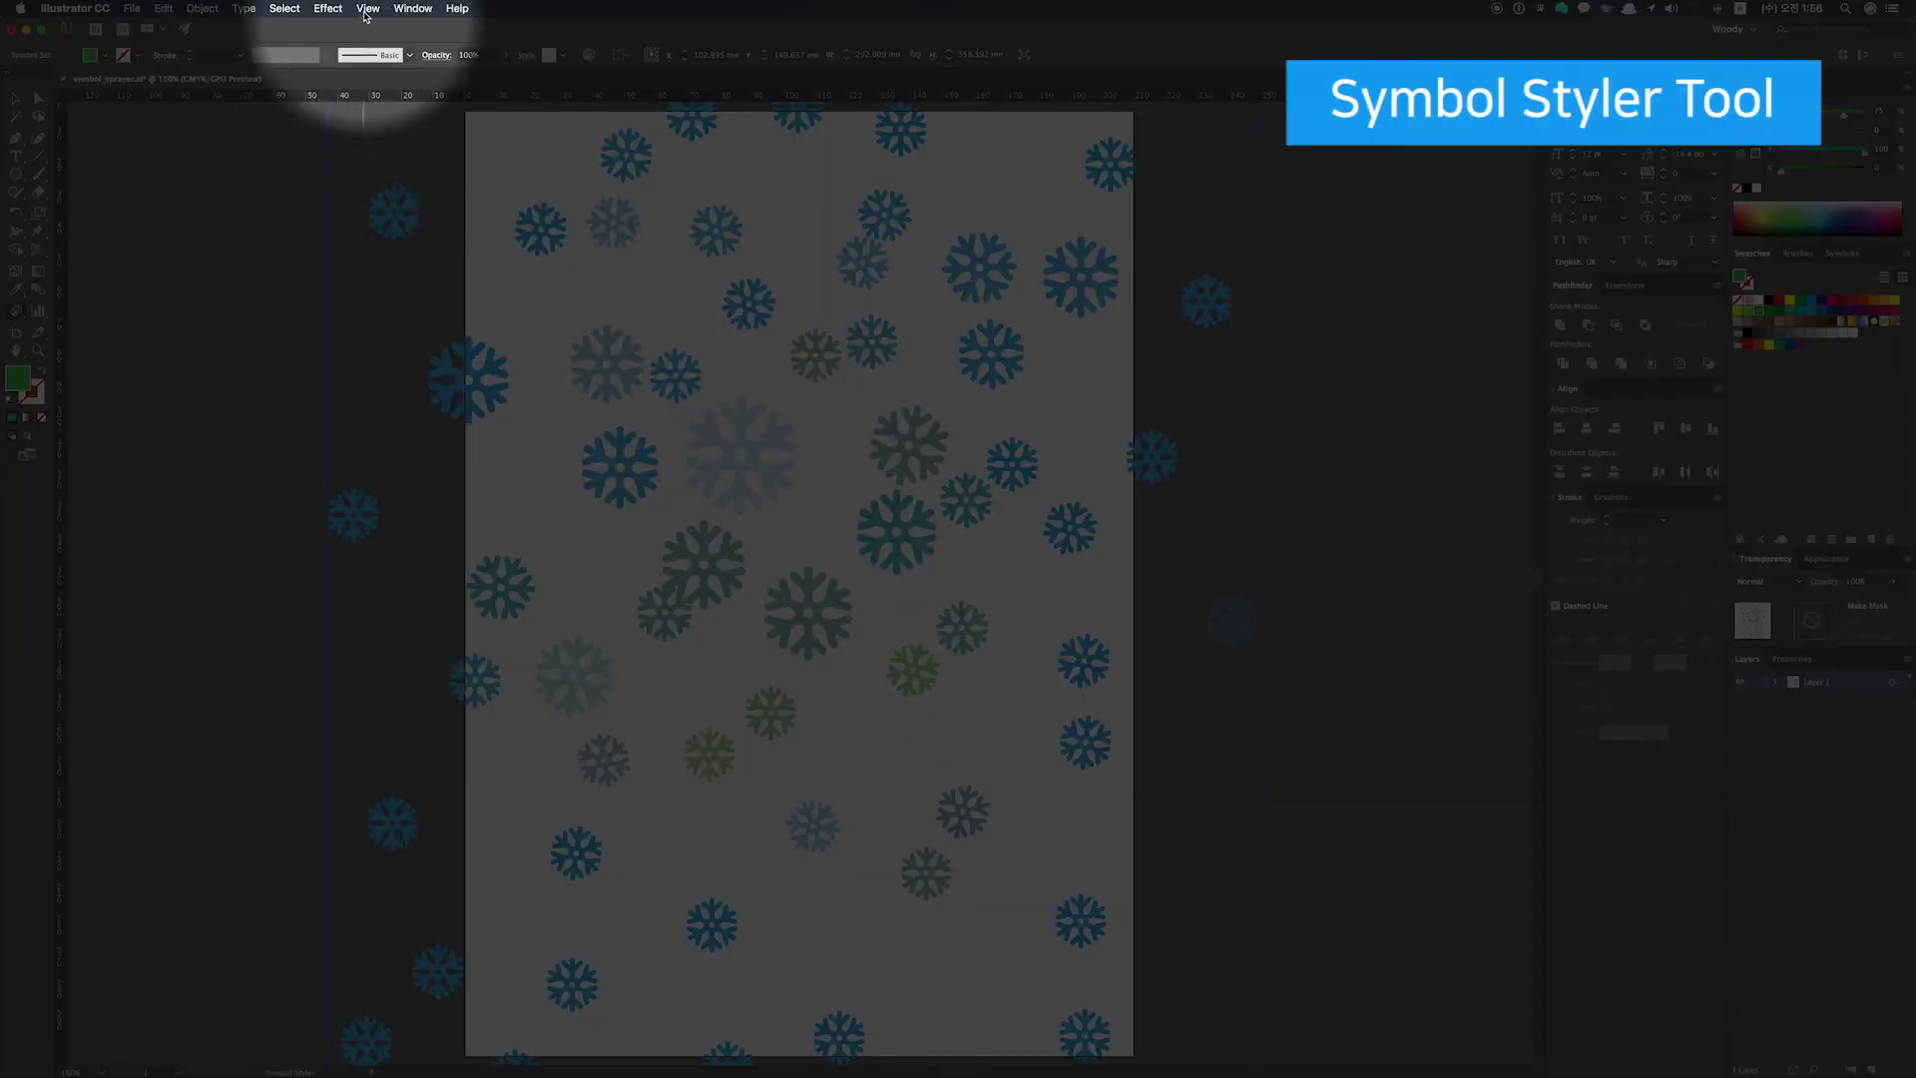
{"action": "left_click", "coordinate": [409, 9]}
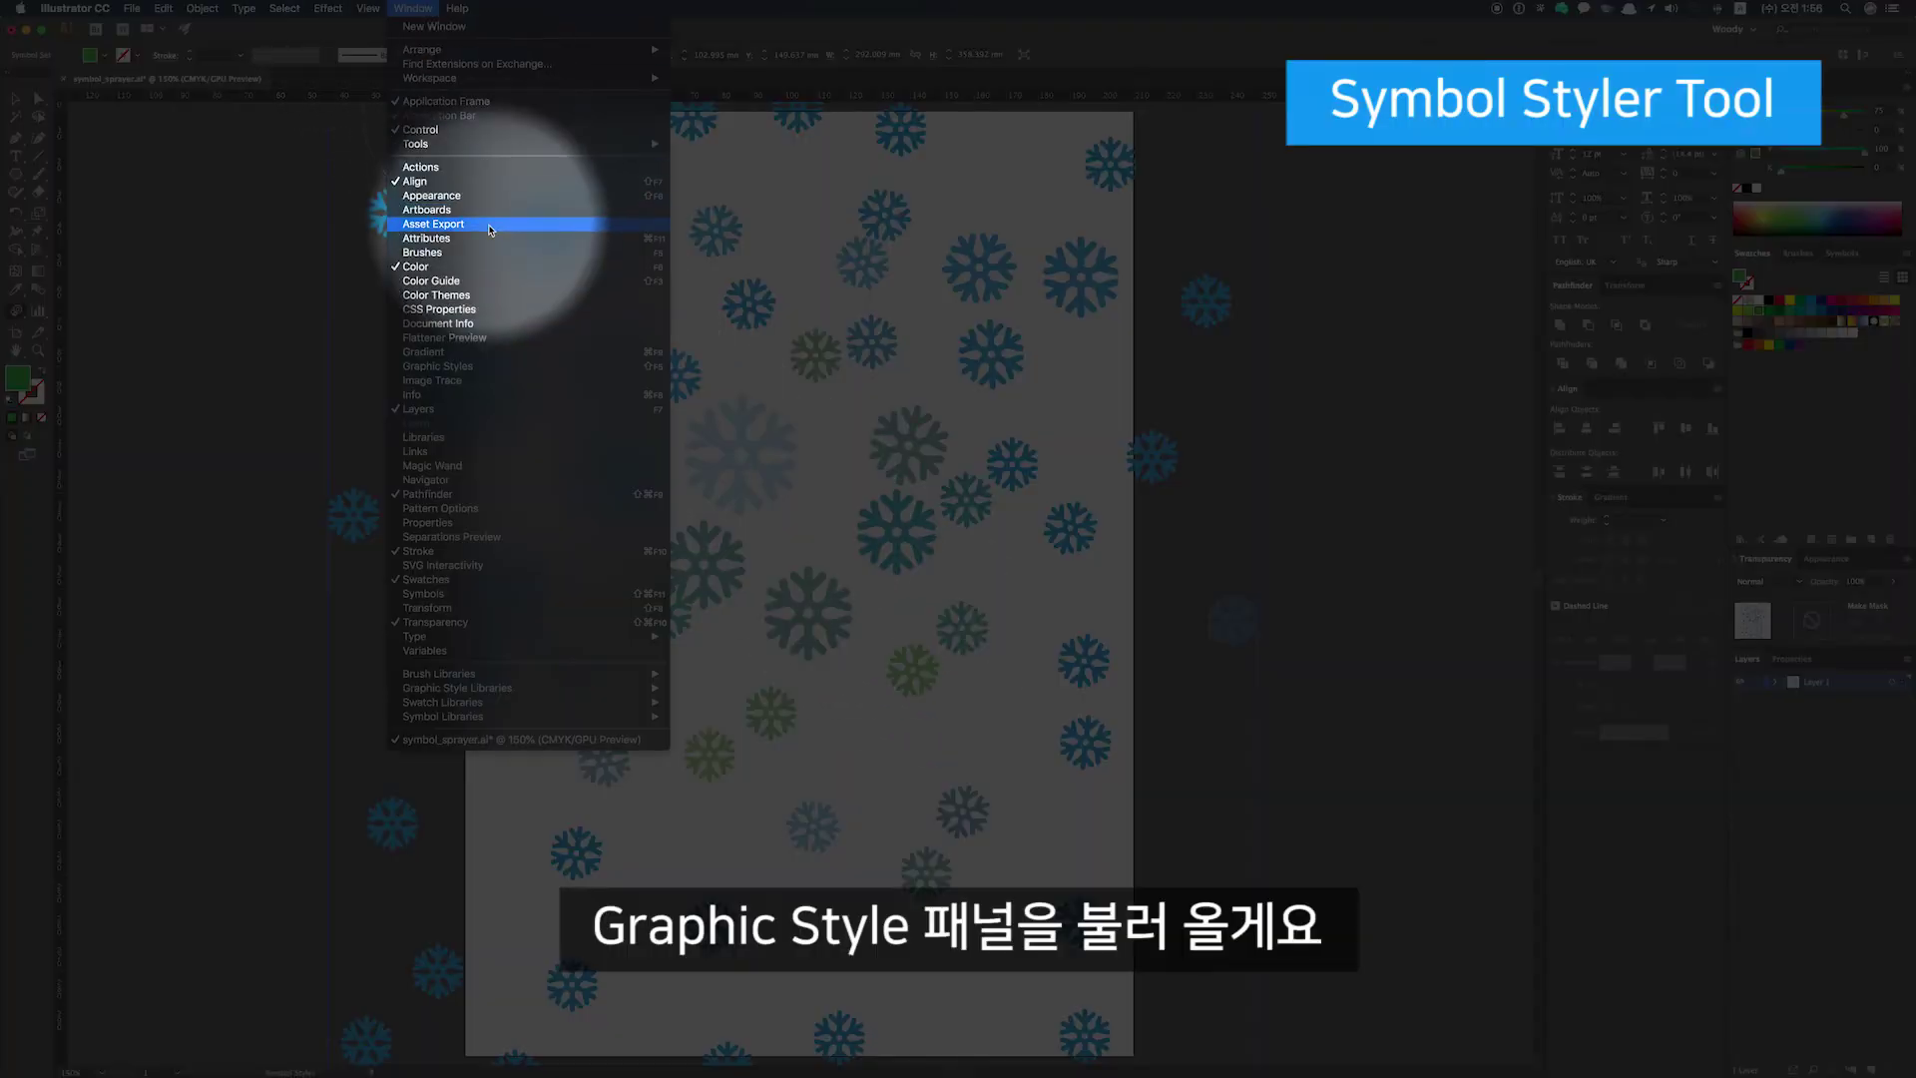
{"action": "left_click", "coordinate": [474, 367]}
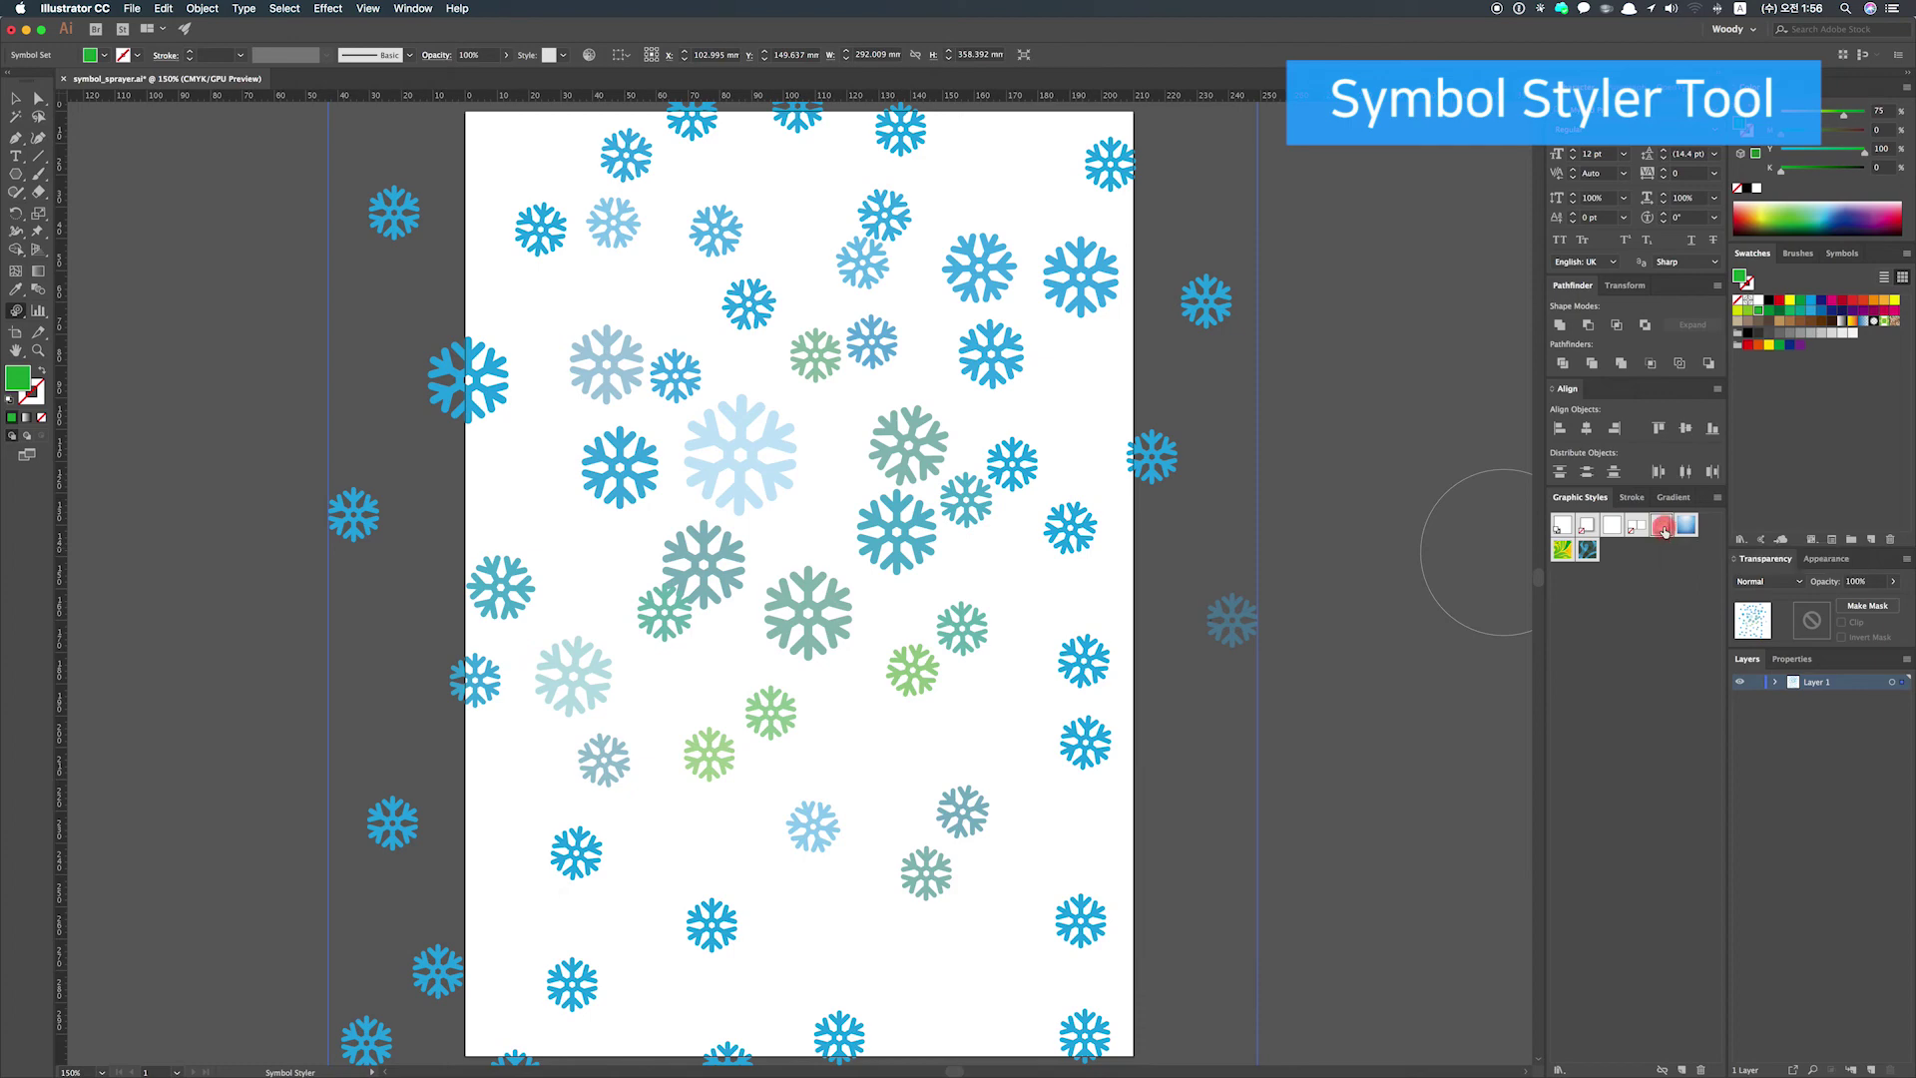
{"action": "mouse_move", "coordinate": [908, 535]}
{"action": "left_mouse_down"}
{"action": "mouse_move", "coordinate": [744, 607]}
{"action": "mouse_move", "coordinate": [789, 599]}
{"action": "mouse_move", "coordinate": [876, 633]}
{"action": "left_mouse_up"}
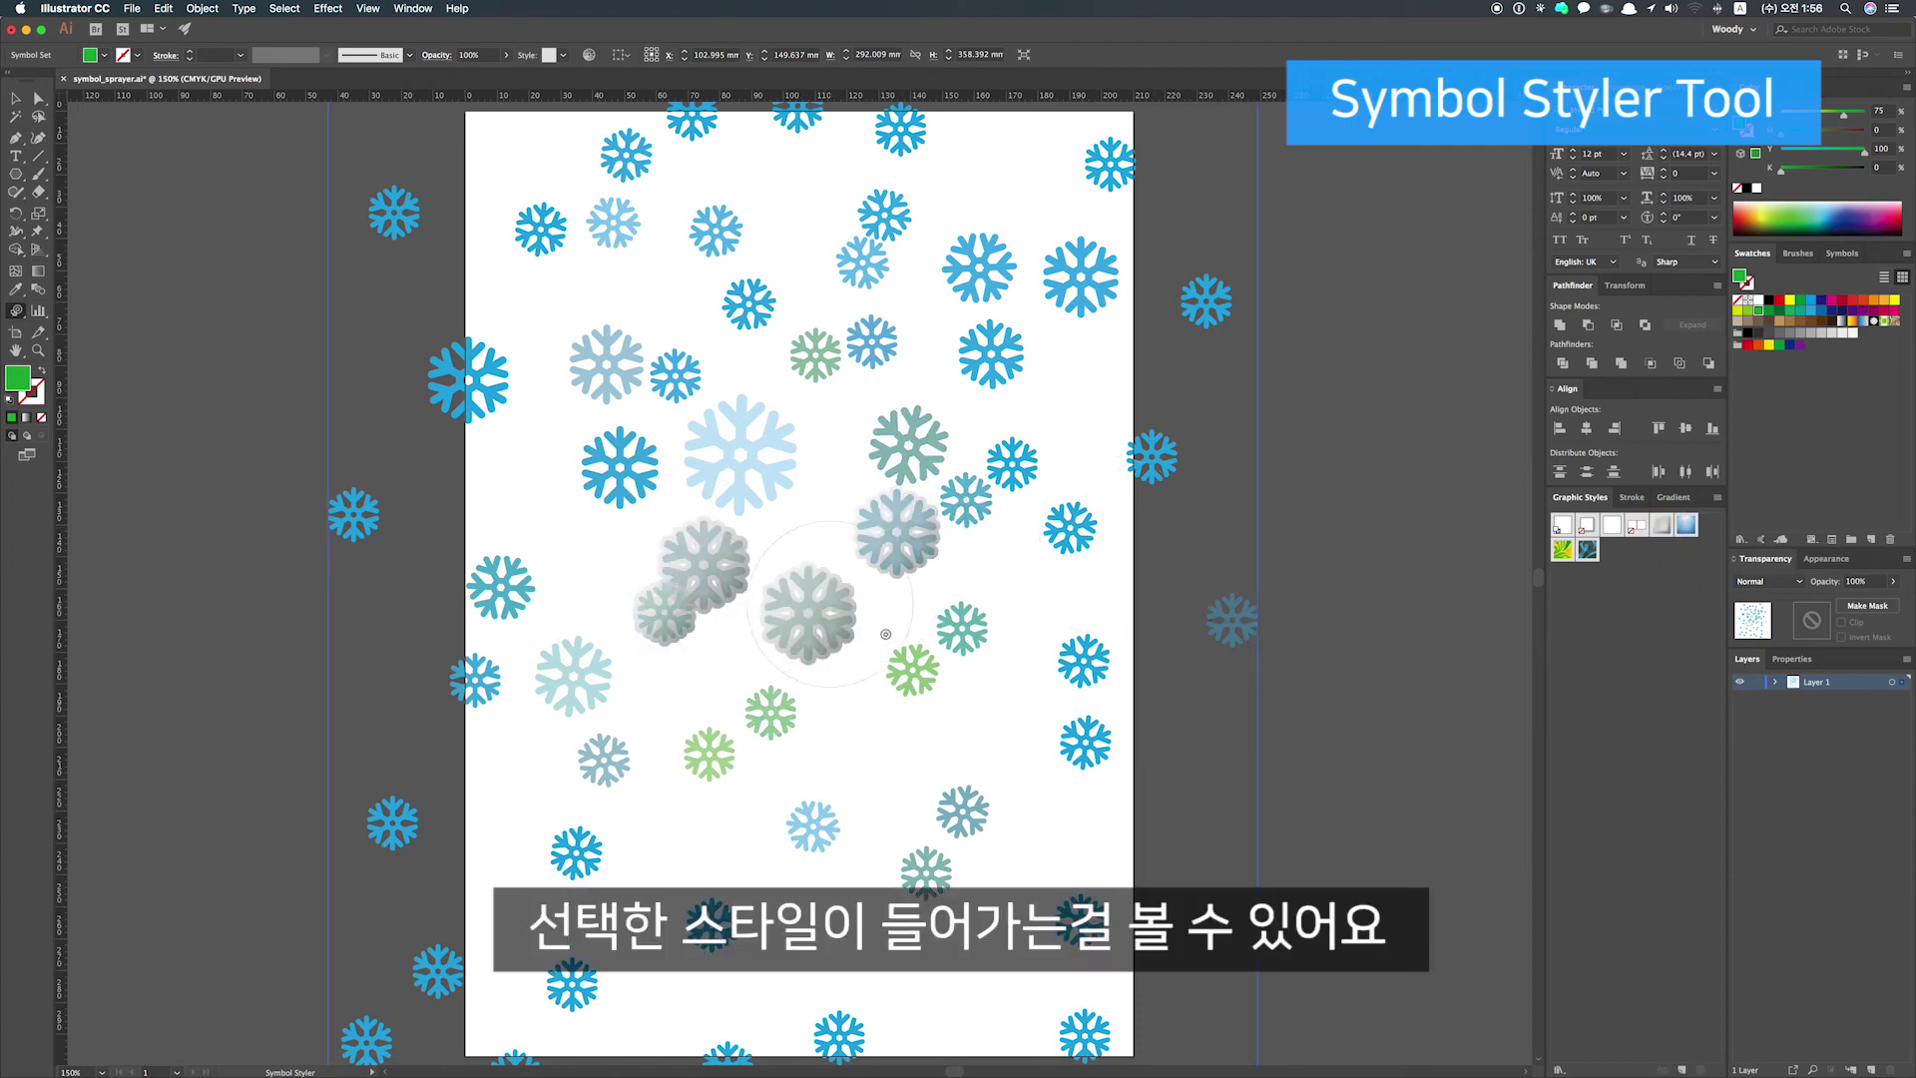
{"action": "mouse_move", "coordinate": [894, 550]}
{"action": "left_mouse_down"}
{"action": "mouse_move", "coordinate": [830, 619]}
{"action": "mouse_move", "coordinate": [883, 675]}
{"action": "mouse_move", "coordinate": [971, 714]}
{"action": "mouse_move", "coordinate": [987, 799]}
{"action": "mouse_move", "coordinate": [958, 854]}
{"action": "left_mouse_up"}
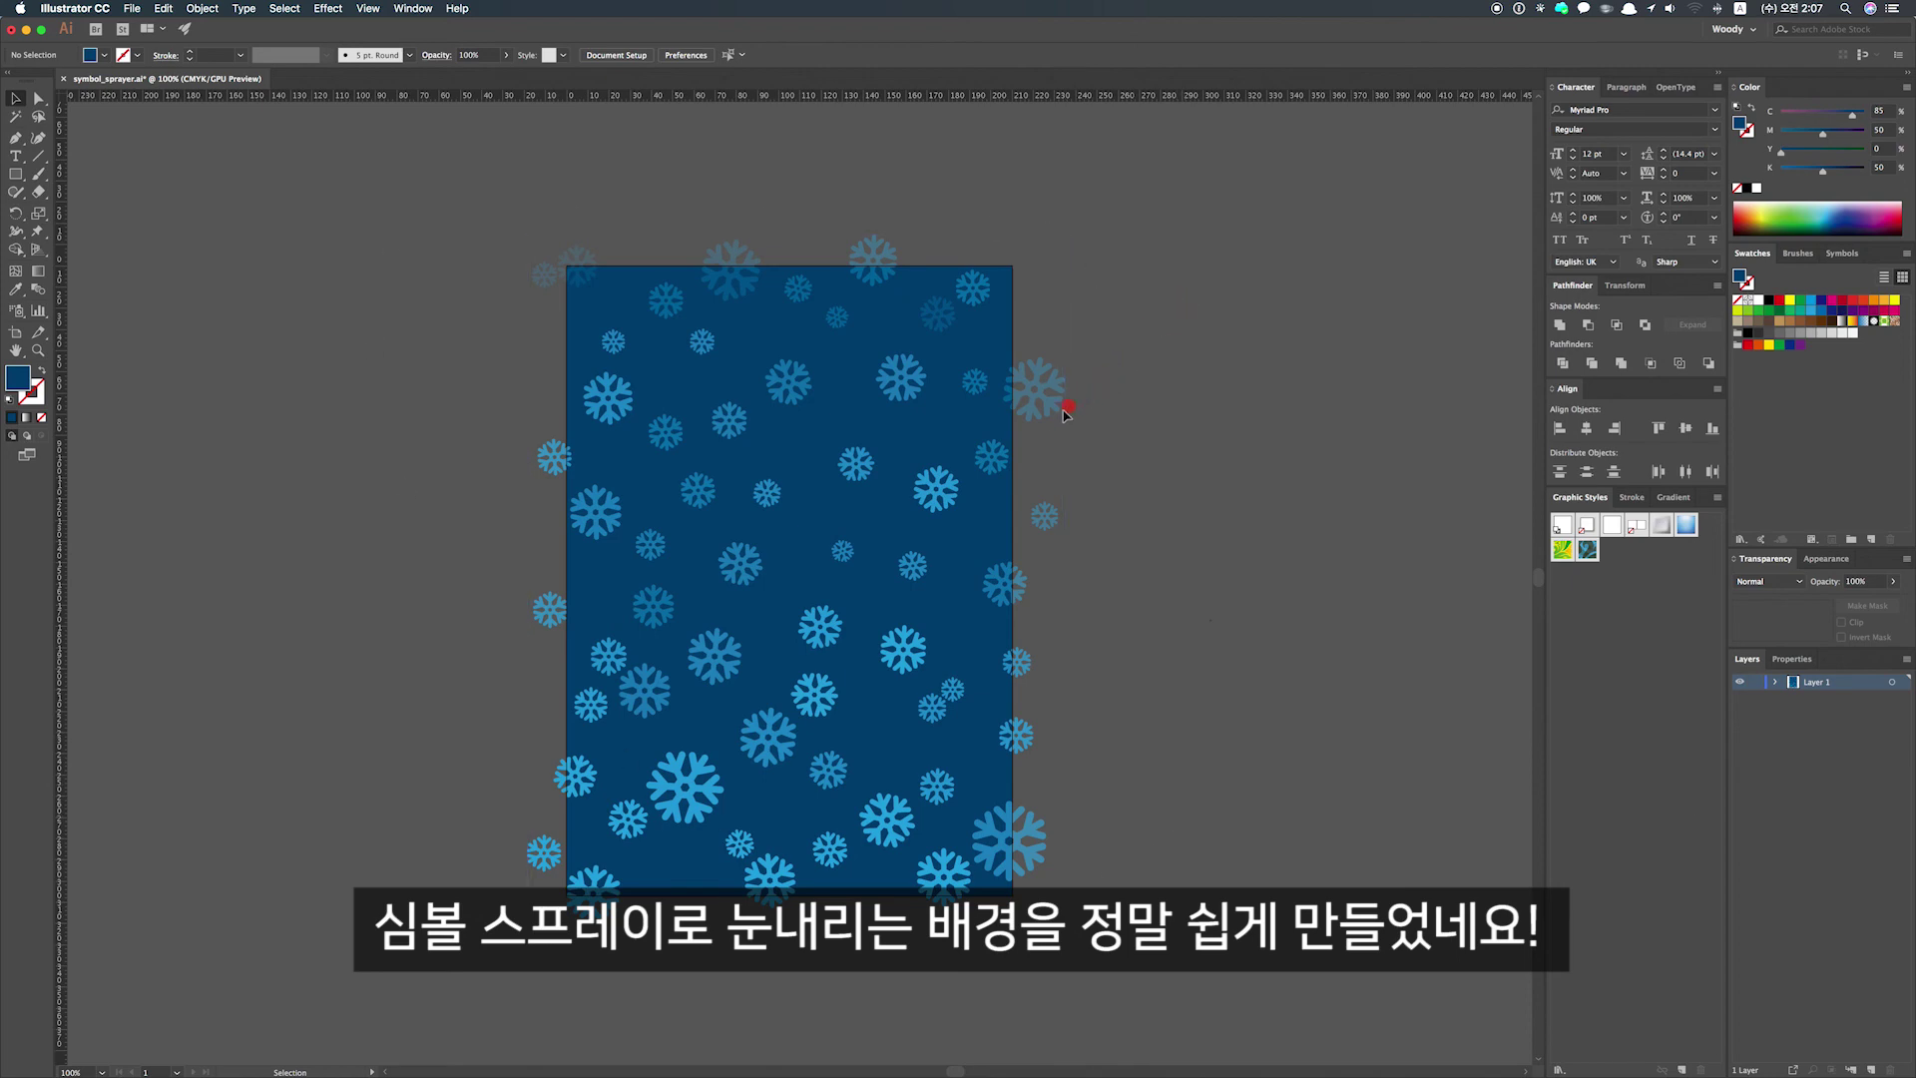
- Select the snowflake set on the dark blue artboard and spray additional snowflakes into its upper left with the Symbol Sprayer
{"action": "left_click", "coordinate": [1031, 425]}
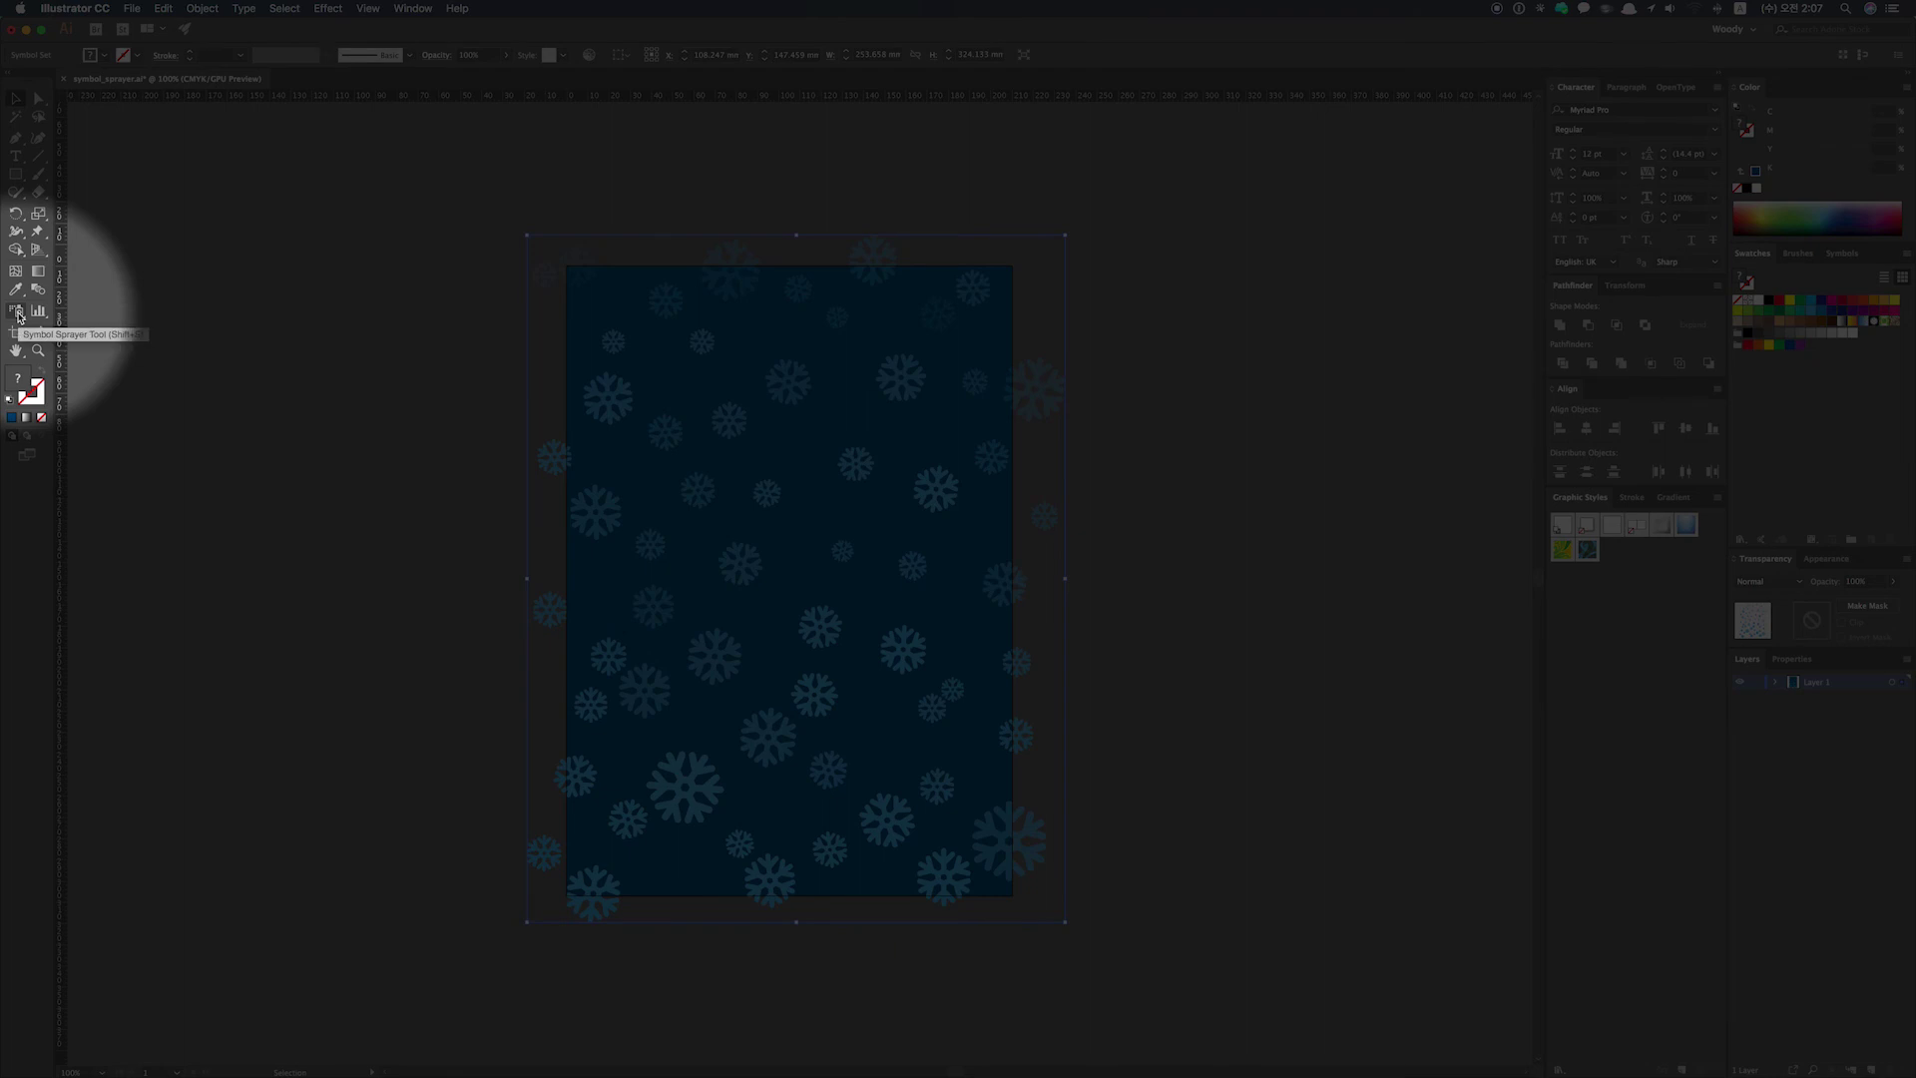
{"action": "left_click", "coordinate": [15, 311]}
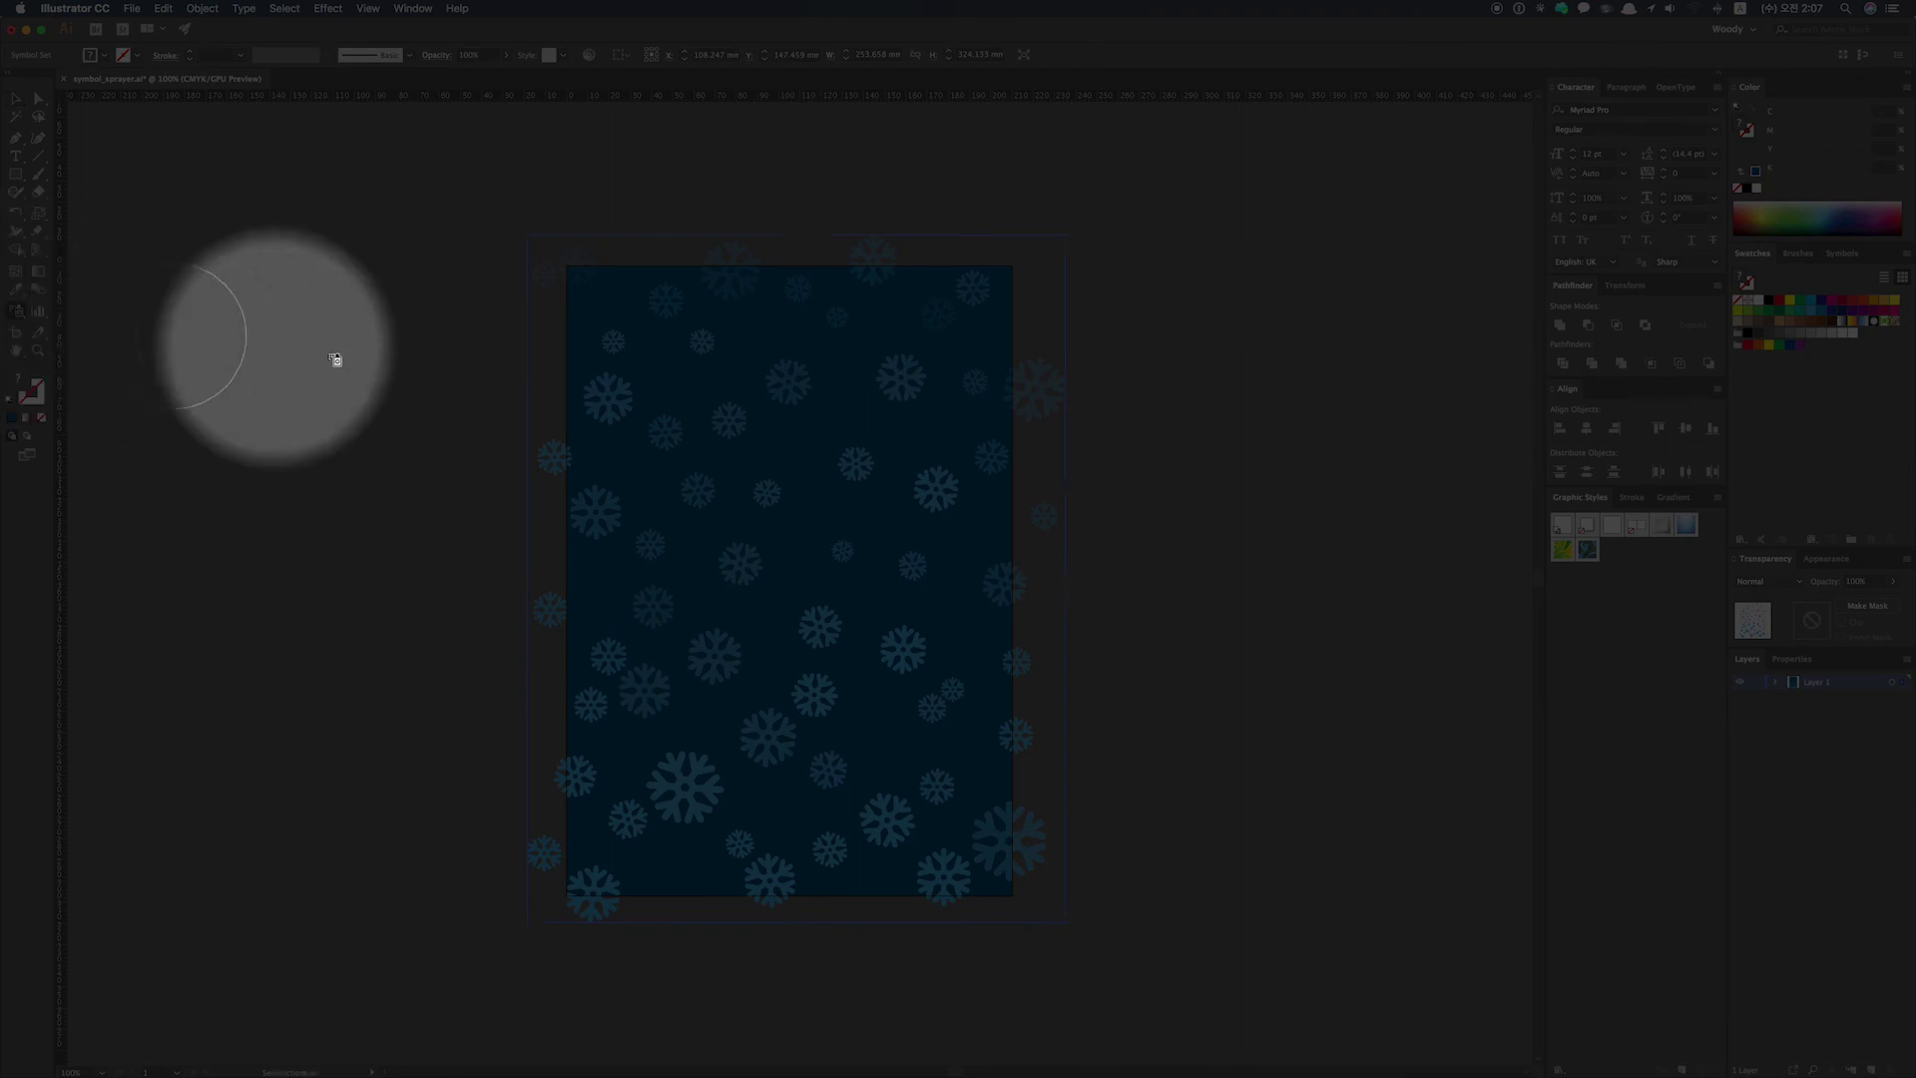
{"action": "mouse_move", "coordinate": [607, 397]}
{"action": "left_mouse_down"}
{"action": "mouse_move", "coordinate": [701, 372]}
{"action": "mouse_move", "coordinate": [739, 425]}
{"action": "left_mouse_up"}
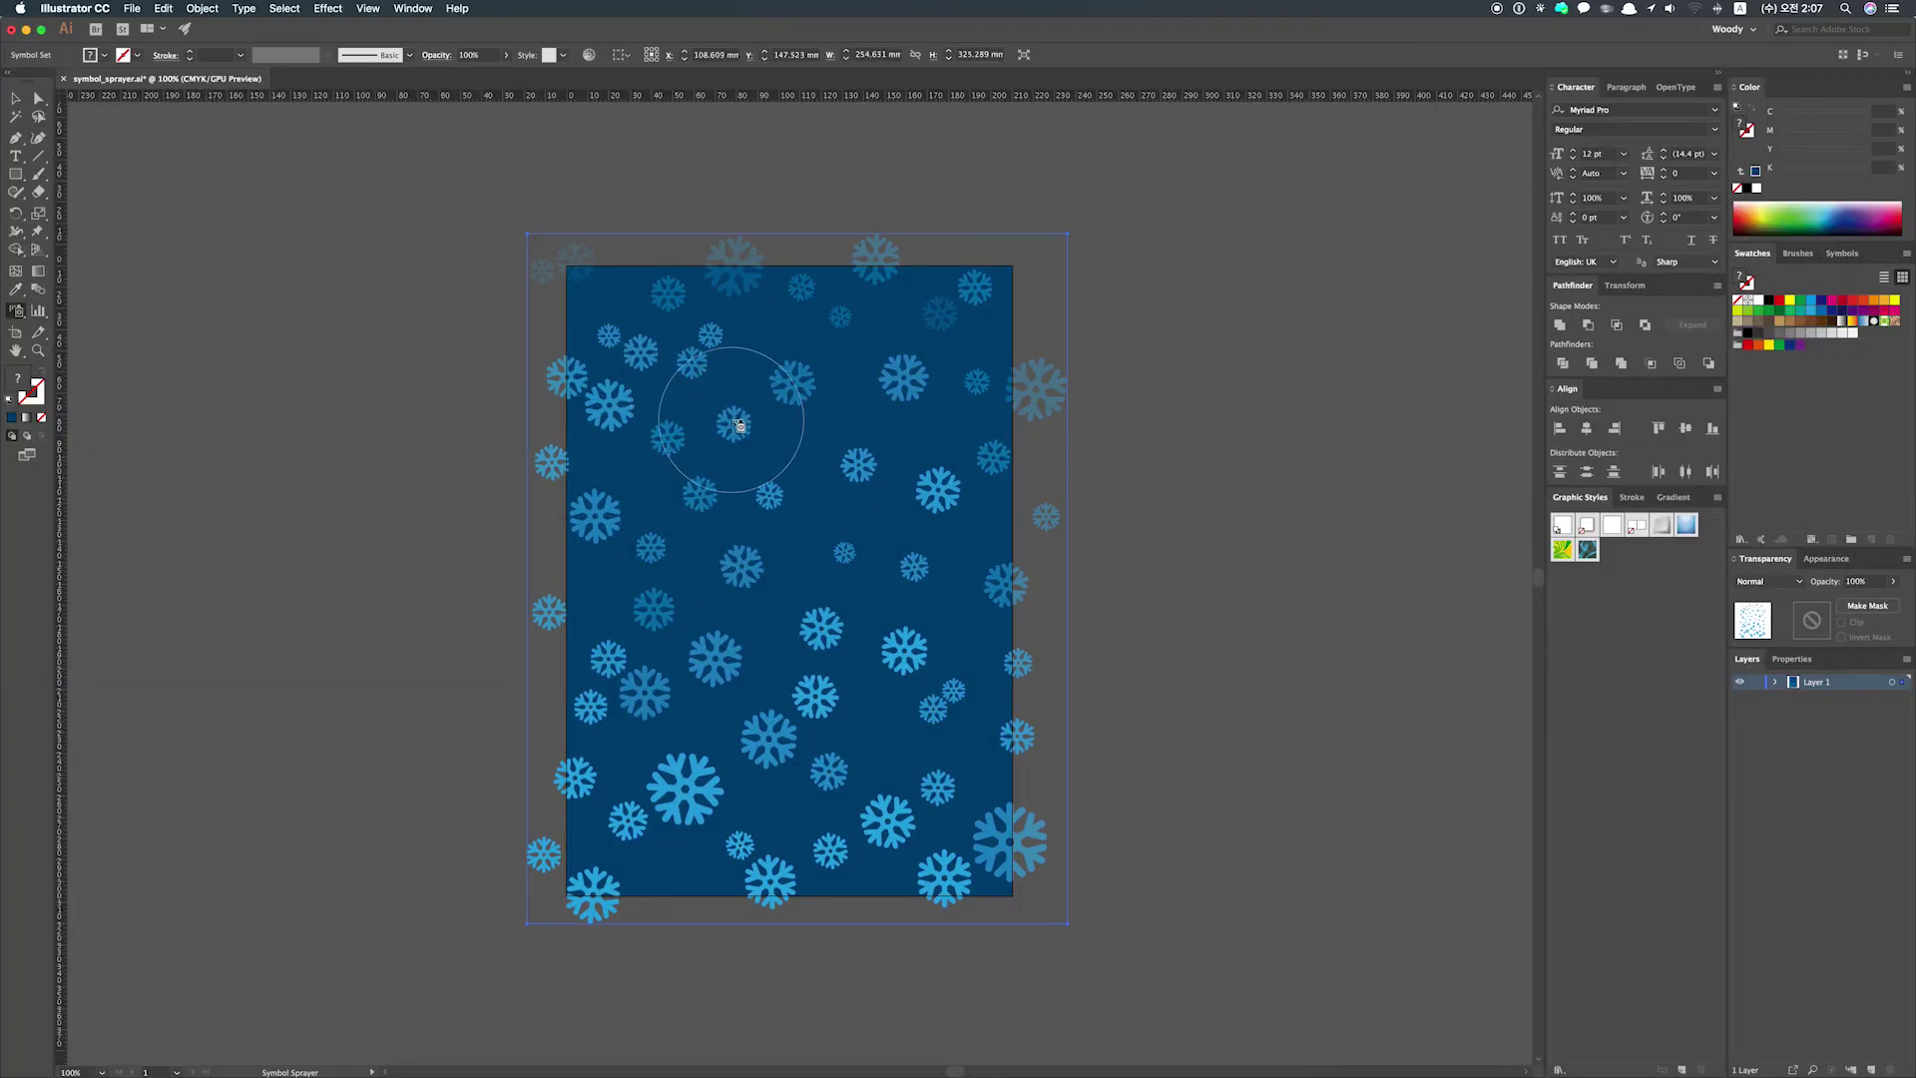
- Remove snowflakes from the artboard's upper middle with the Symbol Sprayer and undo the removal
{"action": "key", "text": "alt"}
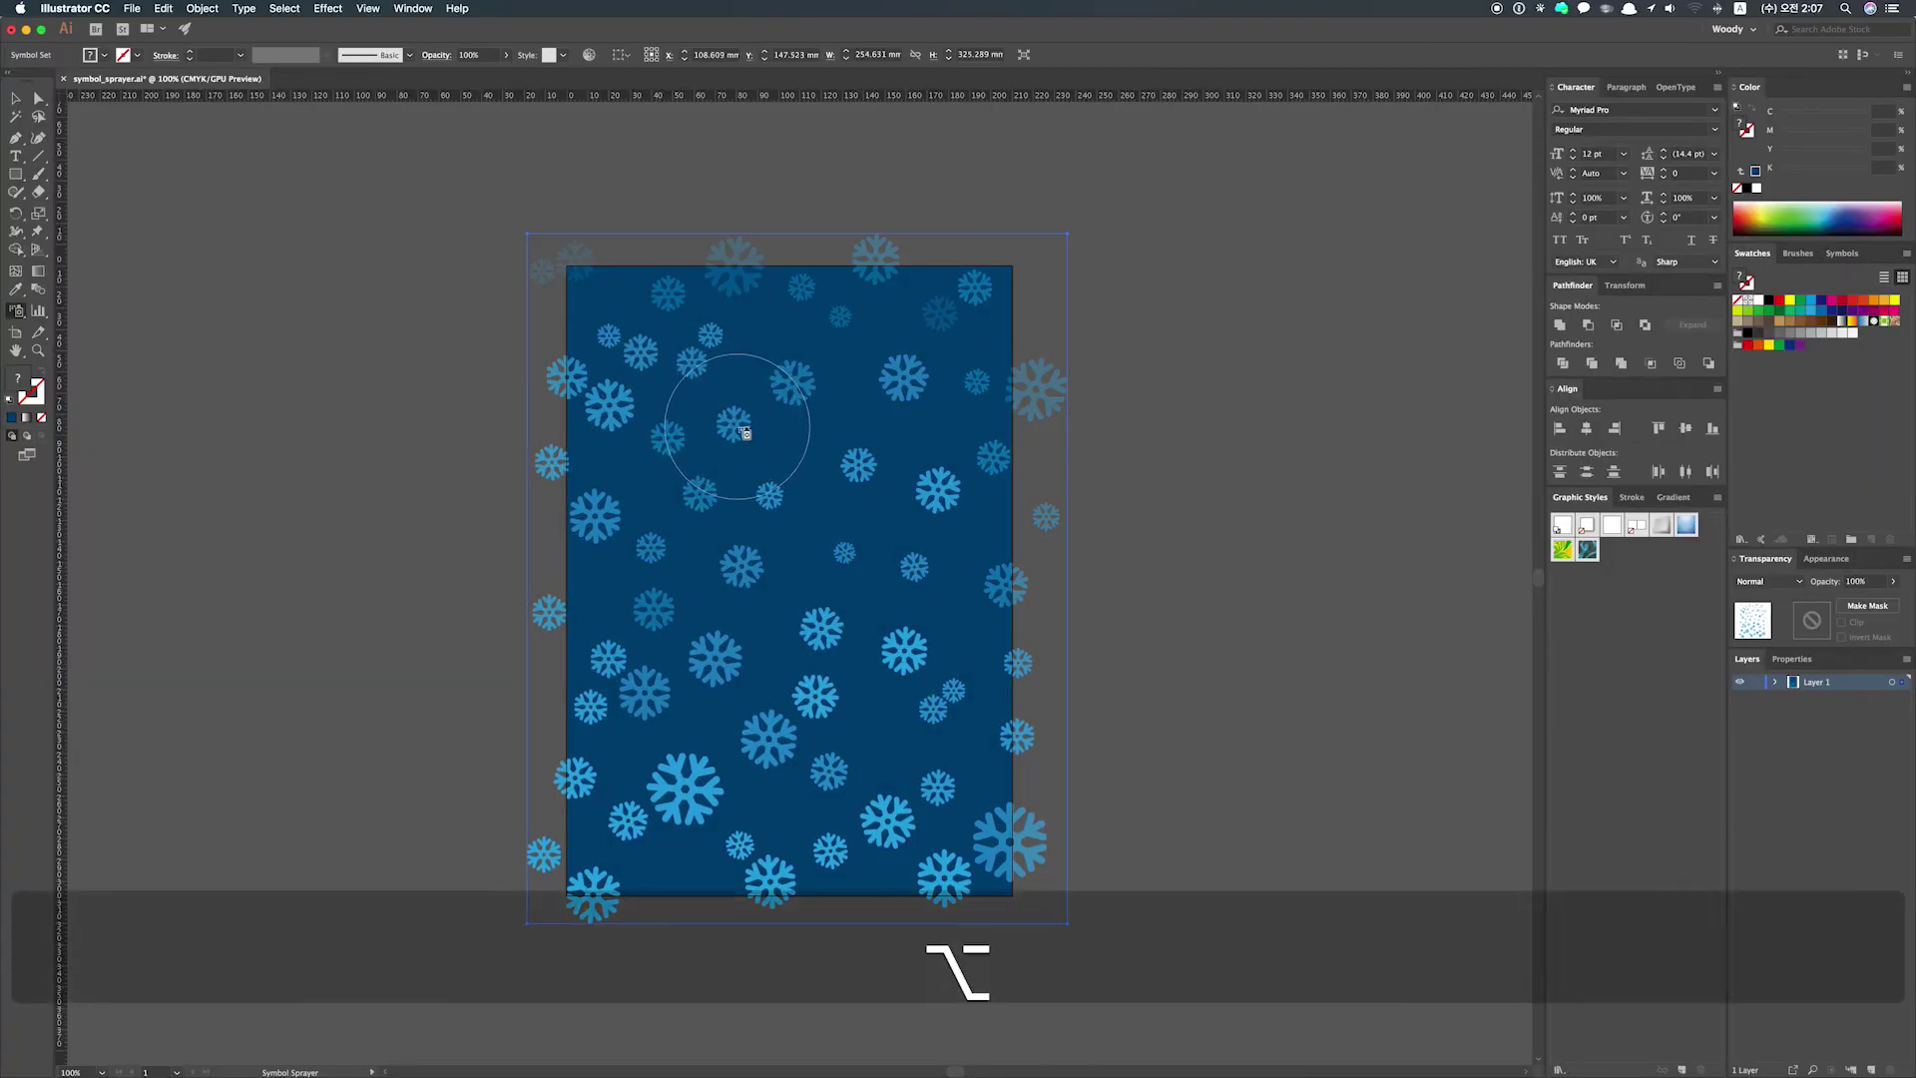
{"action": "mouse_move", "coordinate": [744, 433]}
{"action": "left_mouse_down"}
{"action": "mouse_move", "coordinate": [877, 373]}
{"action": "mouse_move", "coordinate": [892, 423]}
{"action": "left_mouse_up"}
{"action": "key", "text": "super+z"}
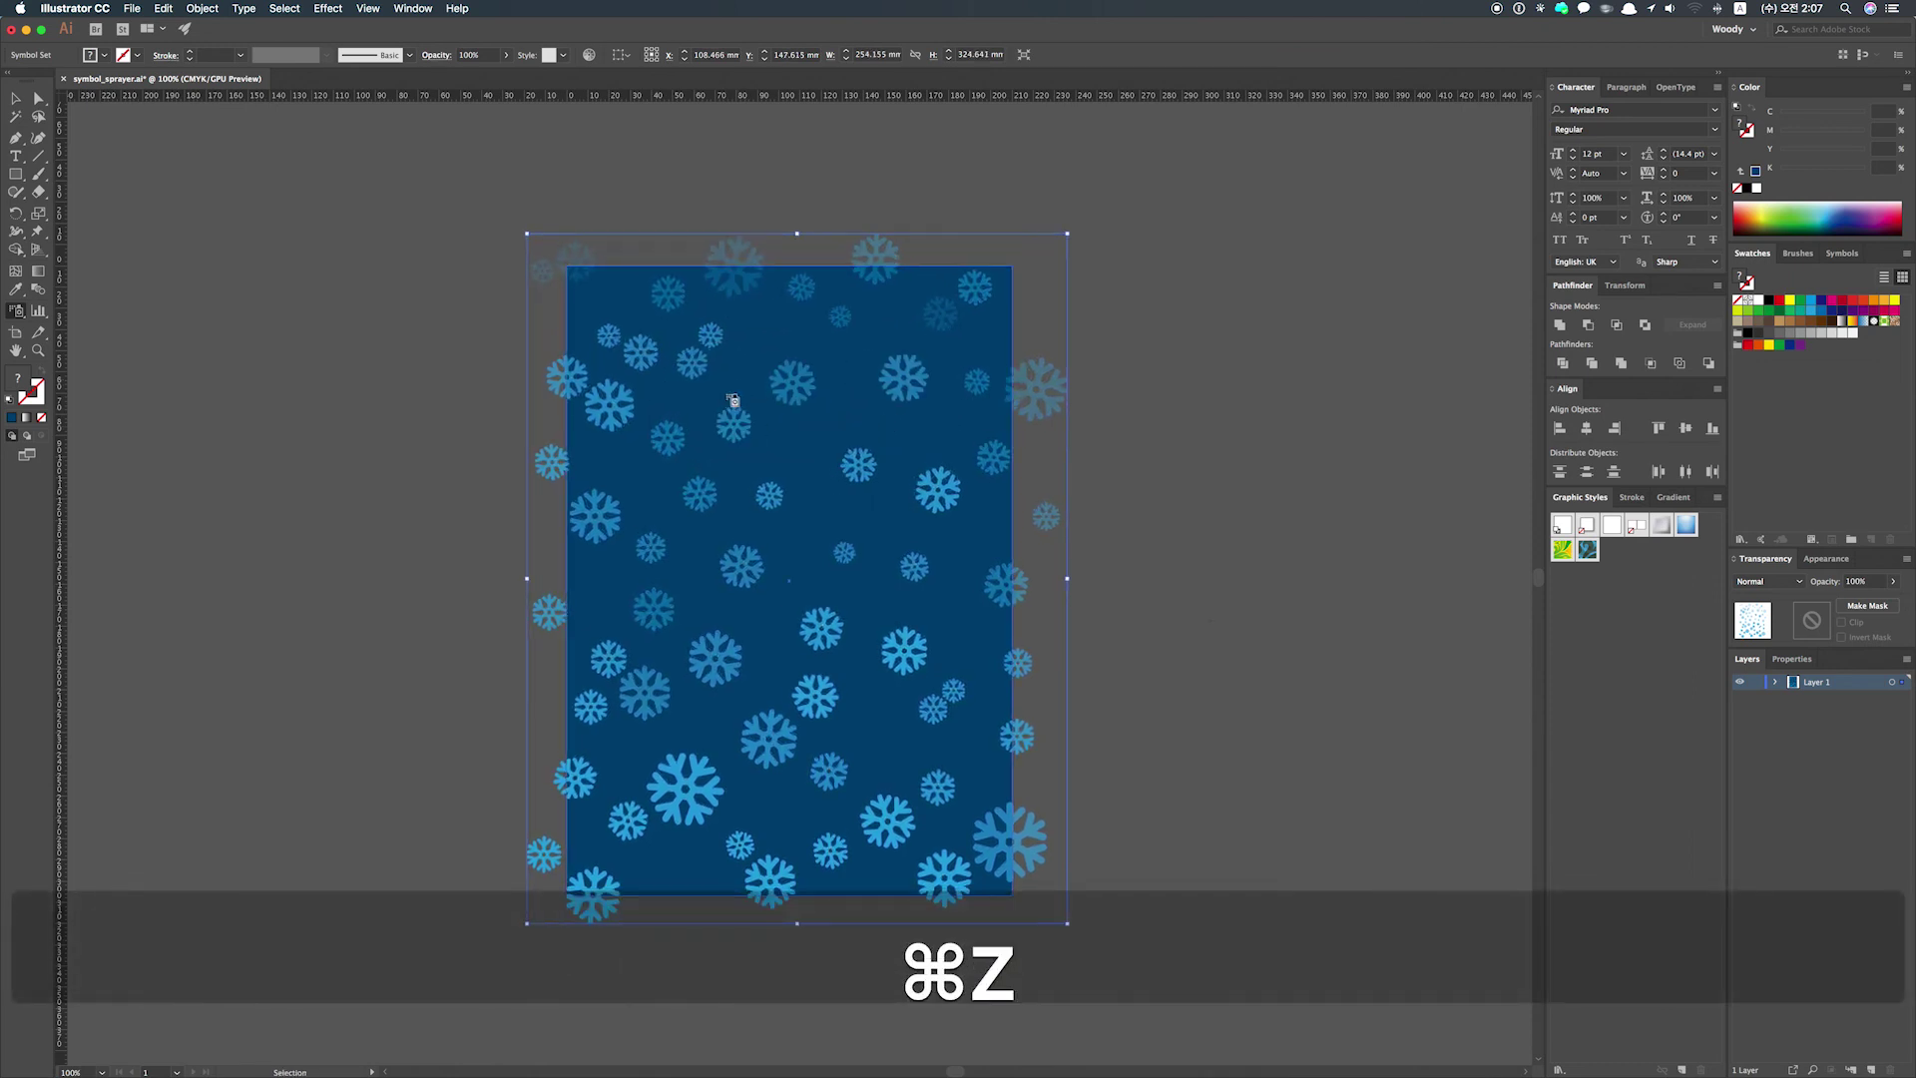
- Enlarge one snowflake in the artboard's upper left with the Symbol Sizer, try shrinking it and undo the shrinking
{"action": "left_click", "coordinate": [20, 312]}
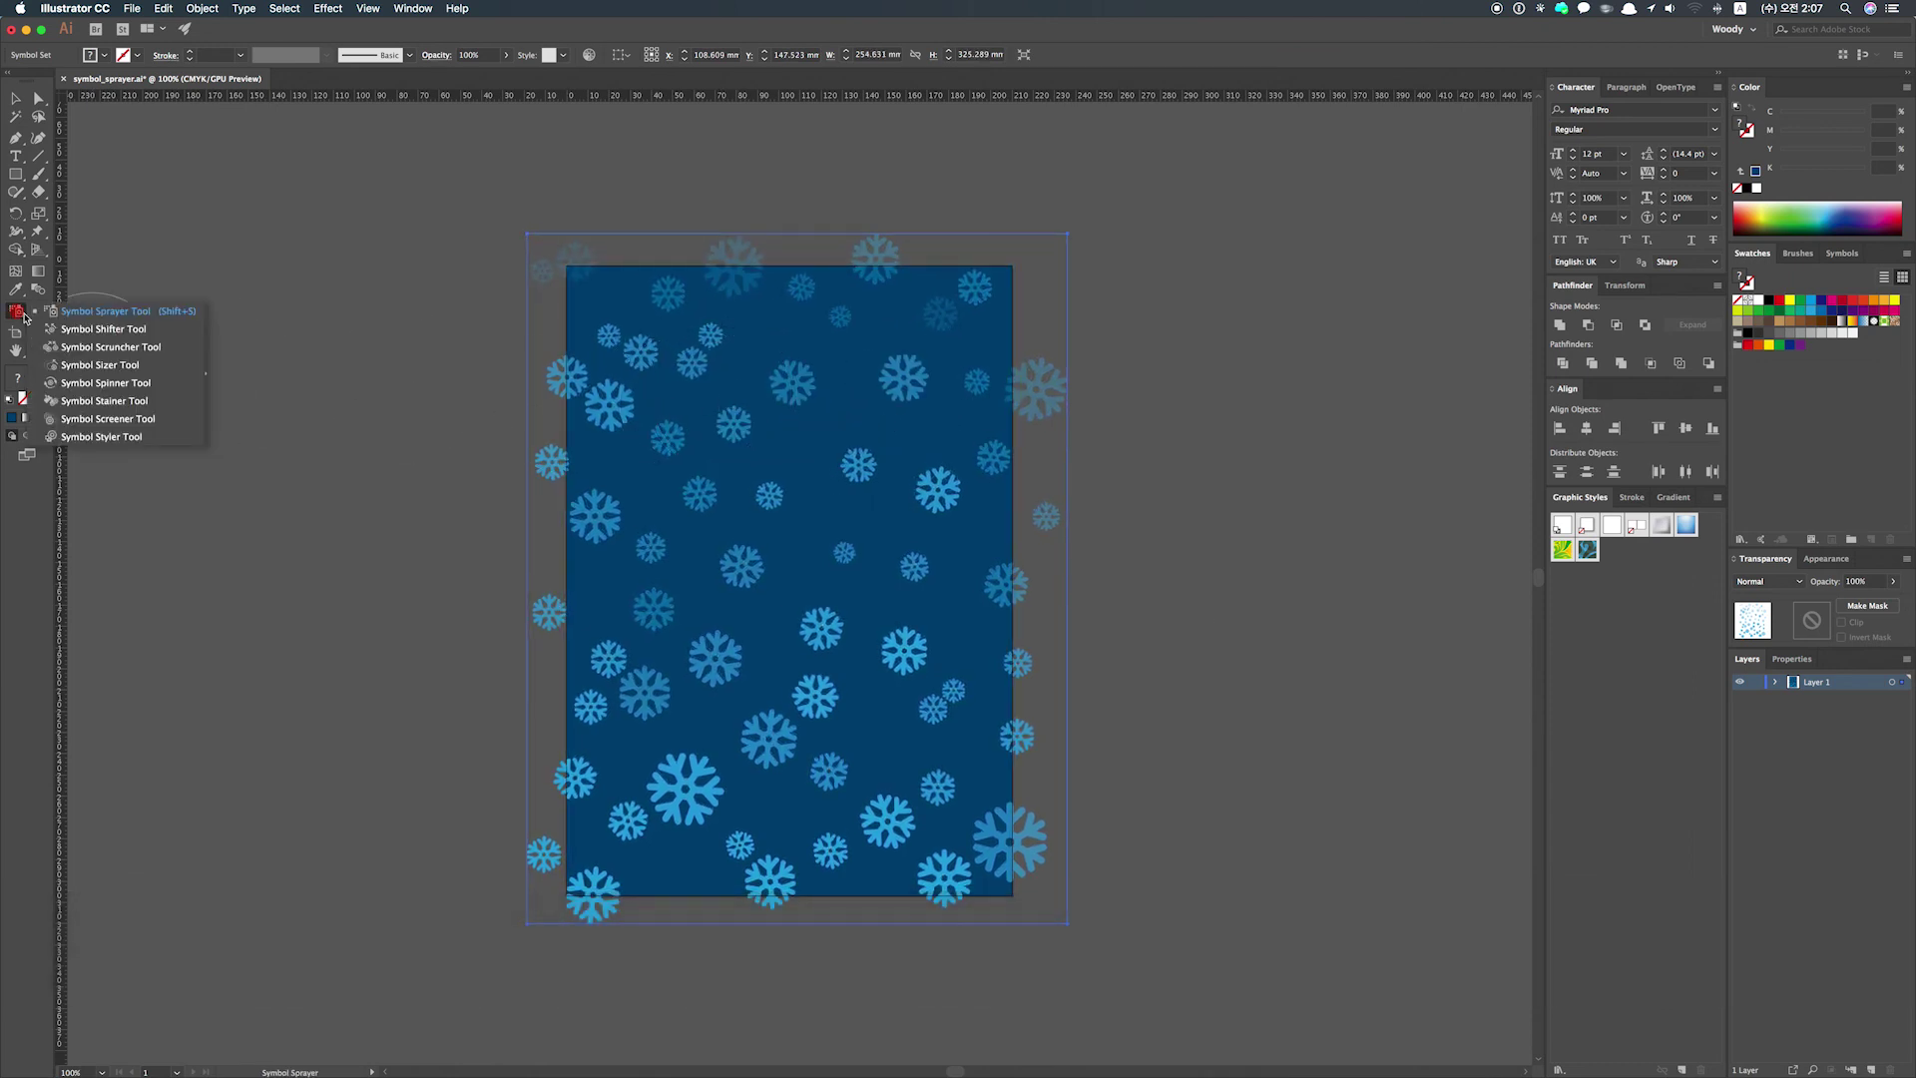
{"action": "left_click", "coordinate": [117, 367]}
{"action": "left_click_drag", "start_coordinate": [704, 511], "coordinate": [700, 521]}
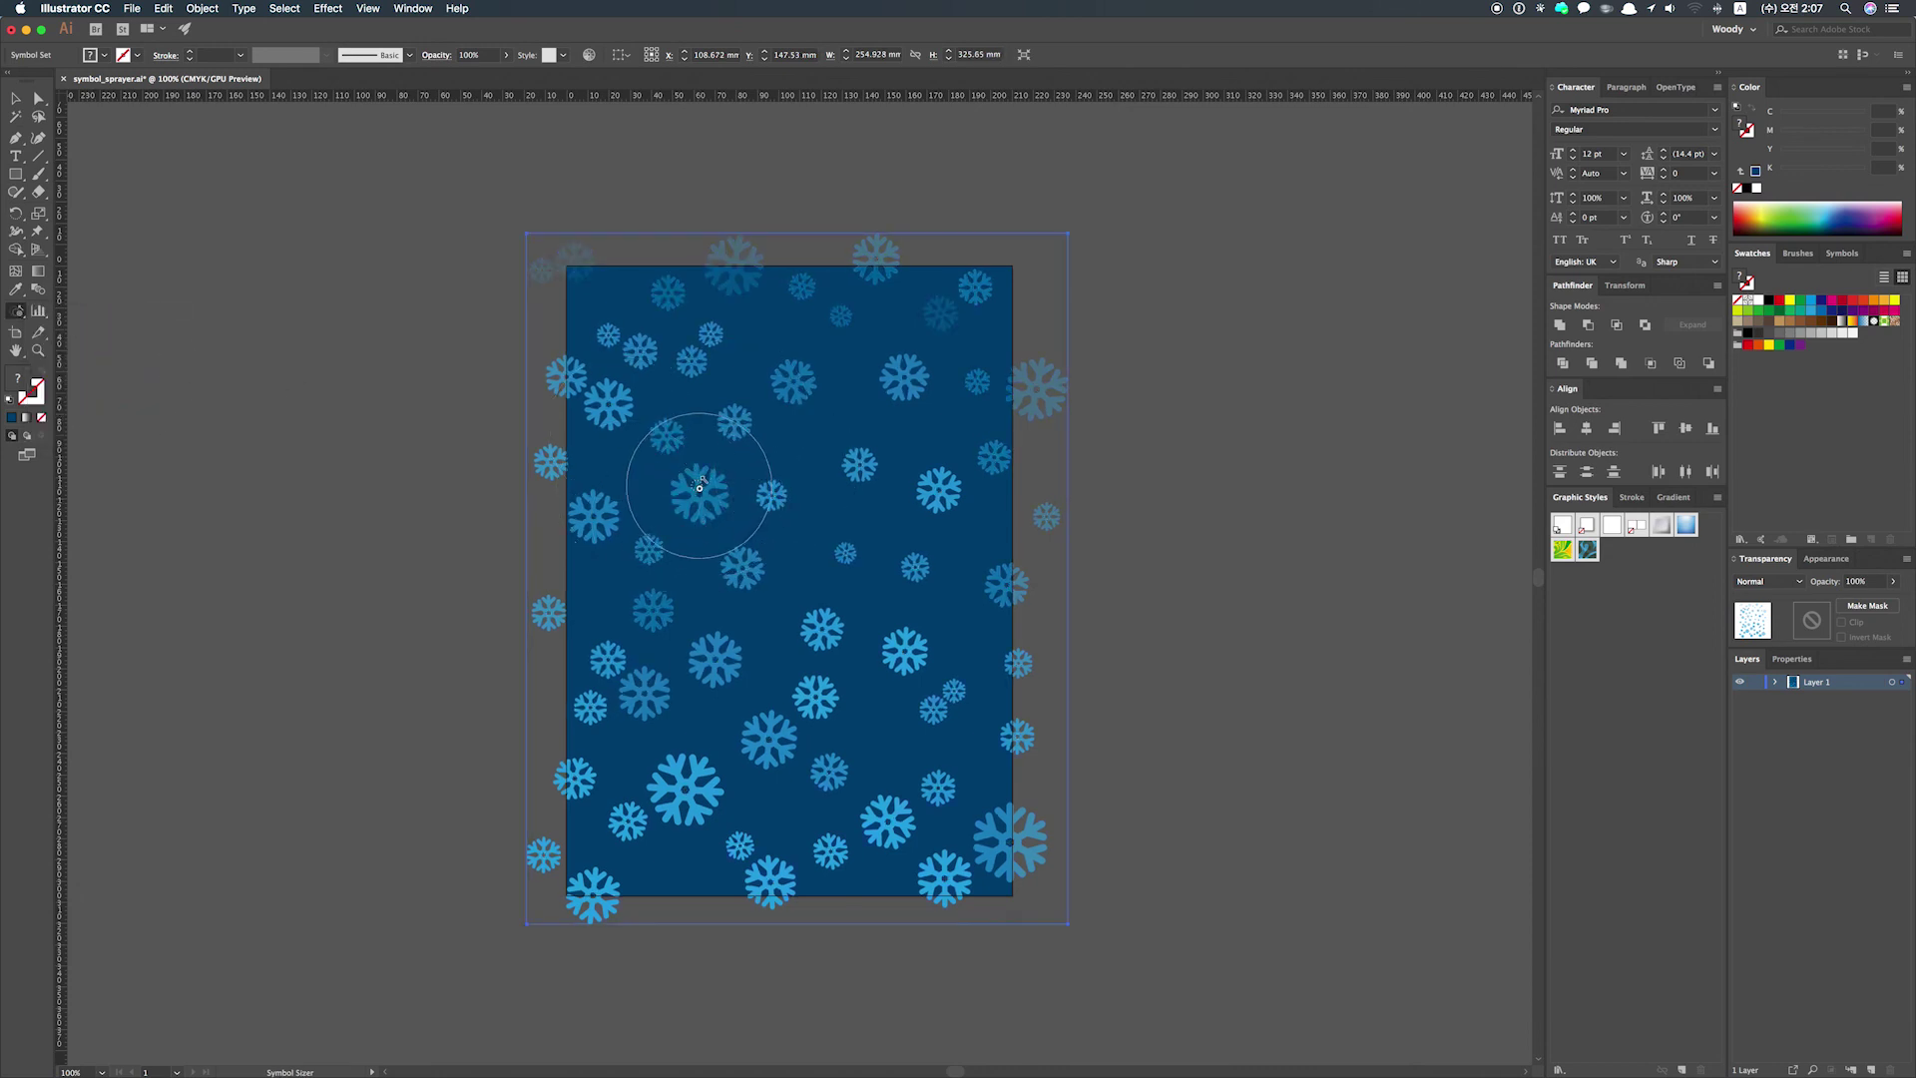
{"action": "left_click", "coordinate": [699, 487], "text": "alt"}
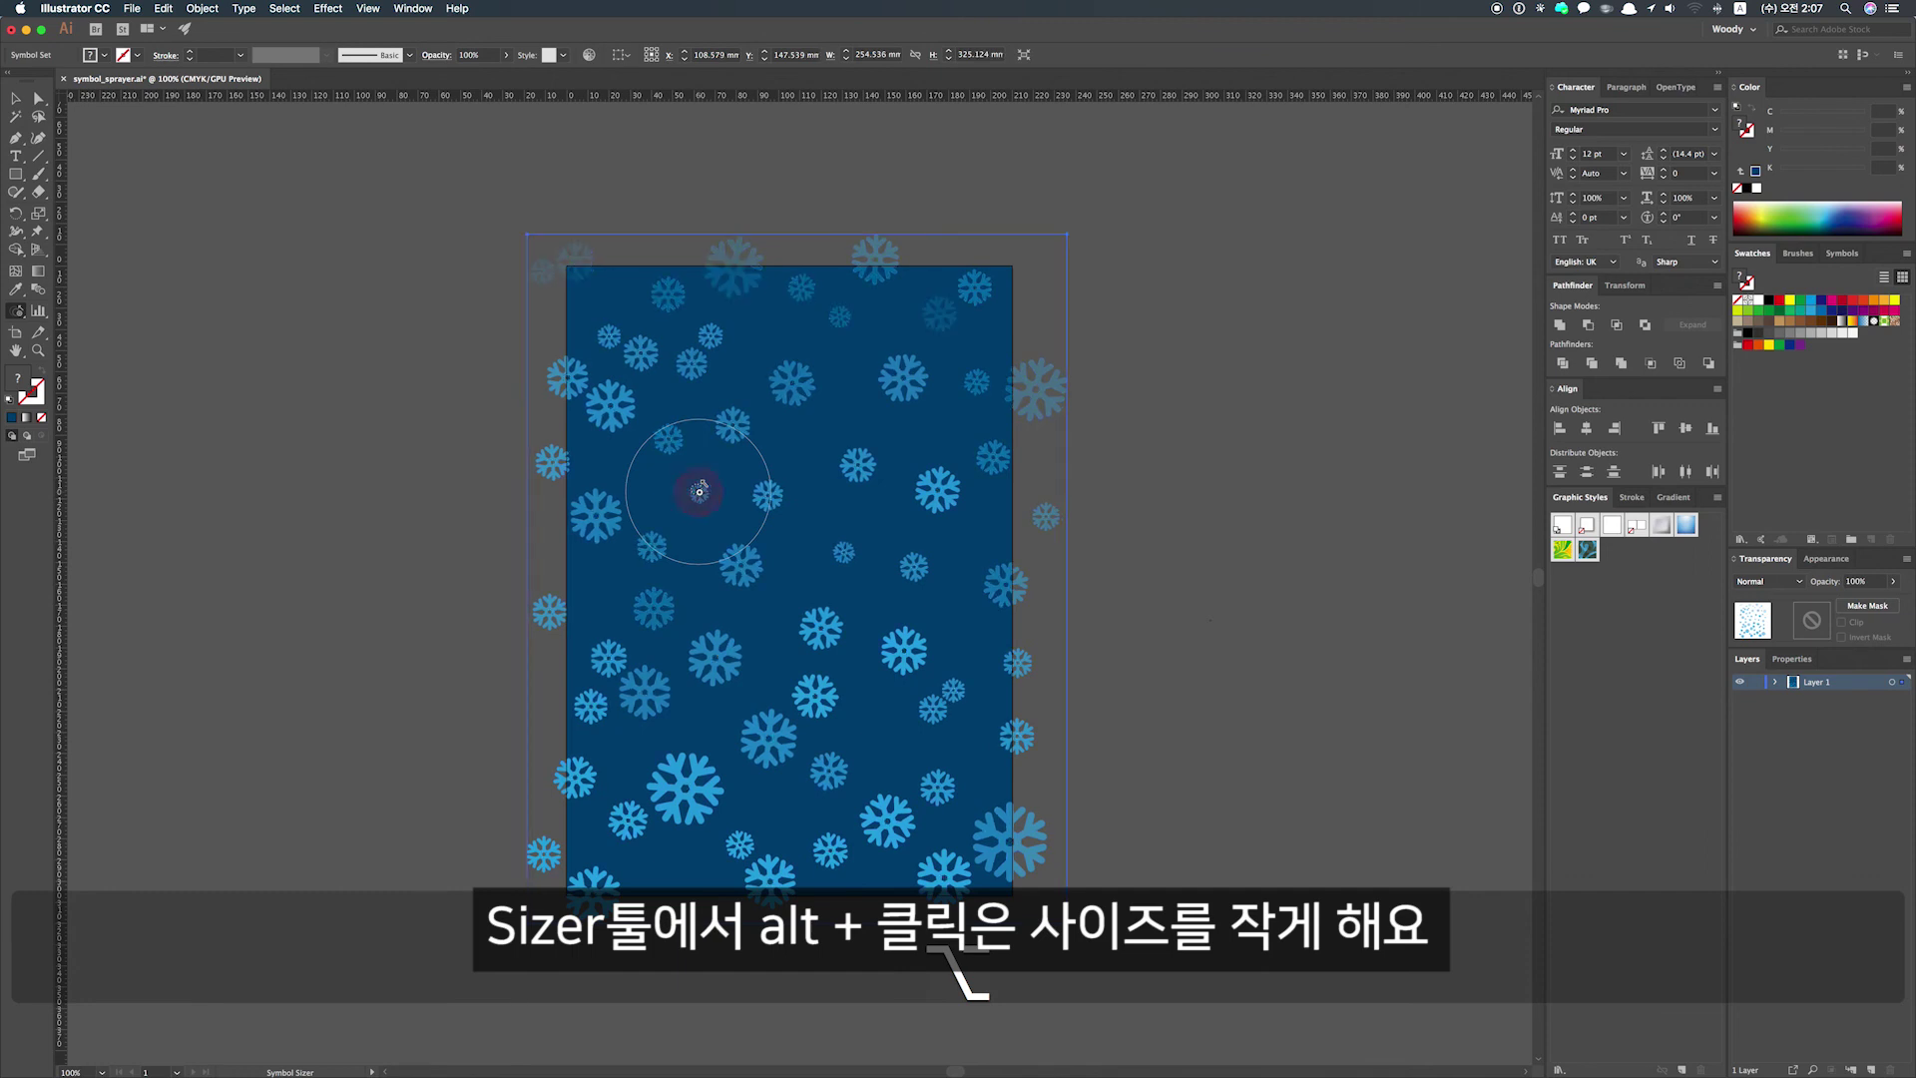
{"action": "key", "text": "super+z"}
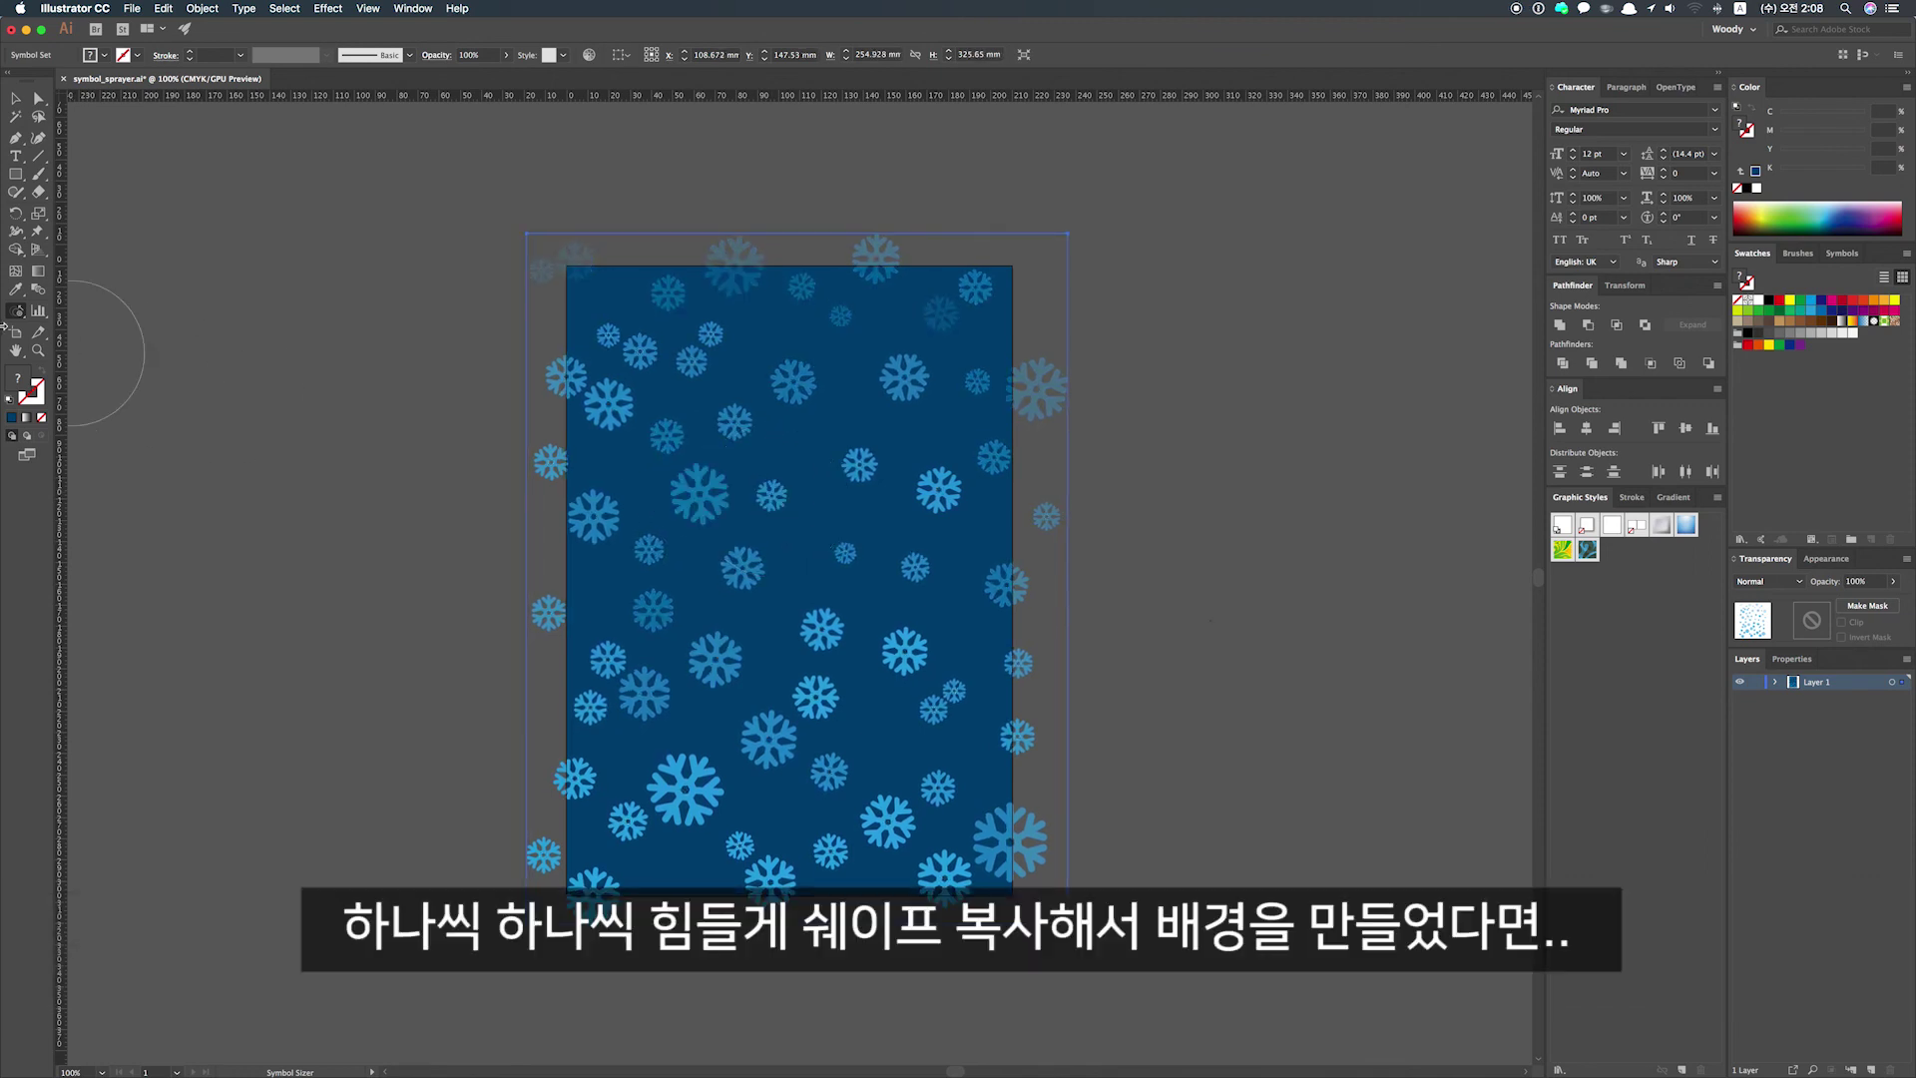
{"action": "left_click", "coordinate": [19, 313]}
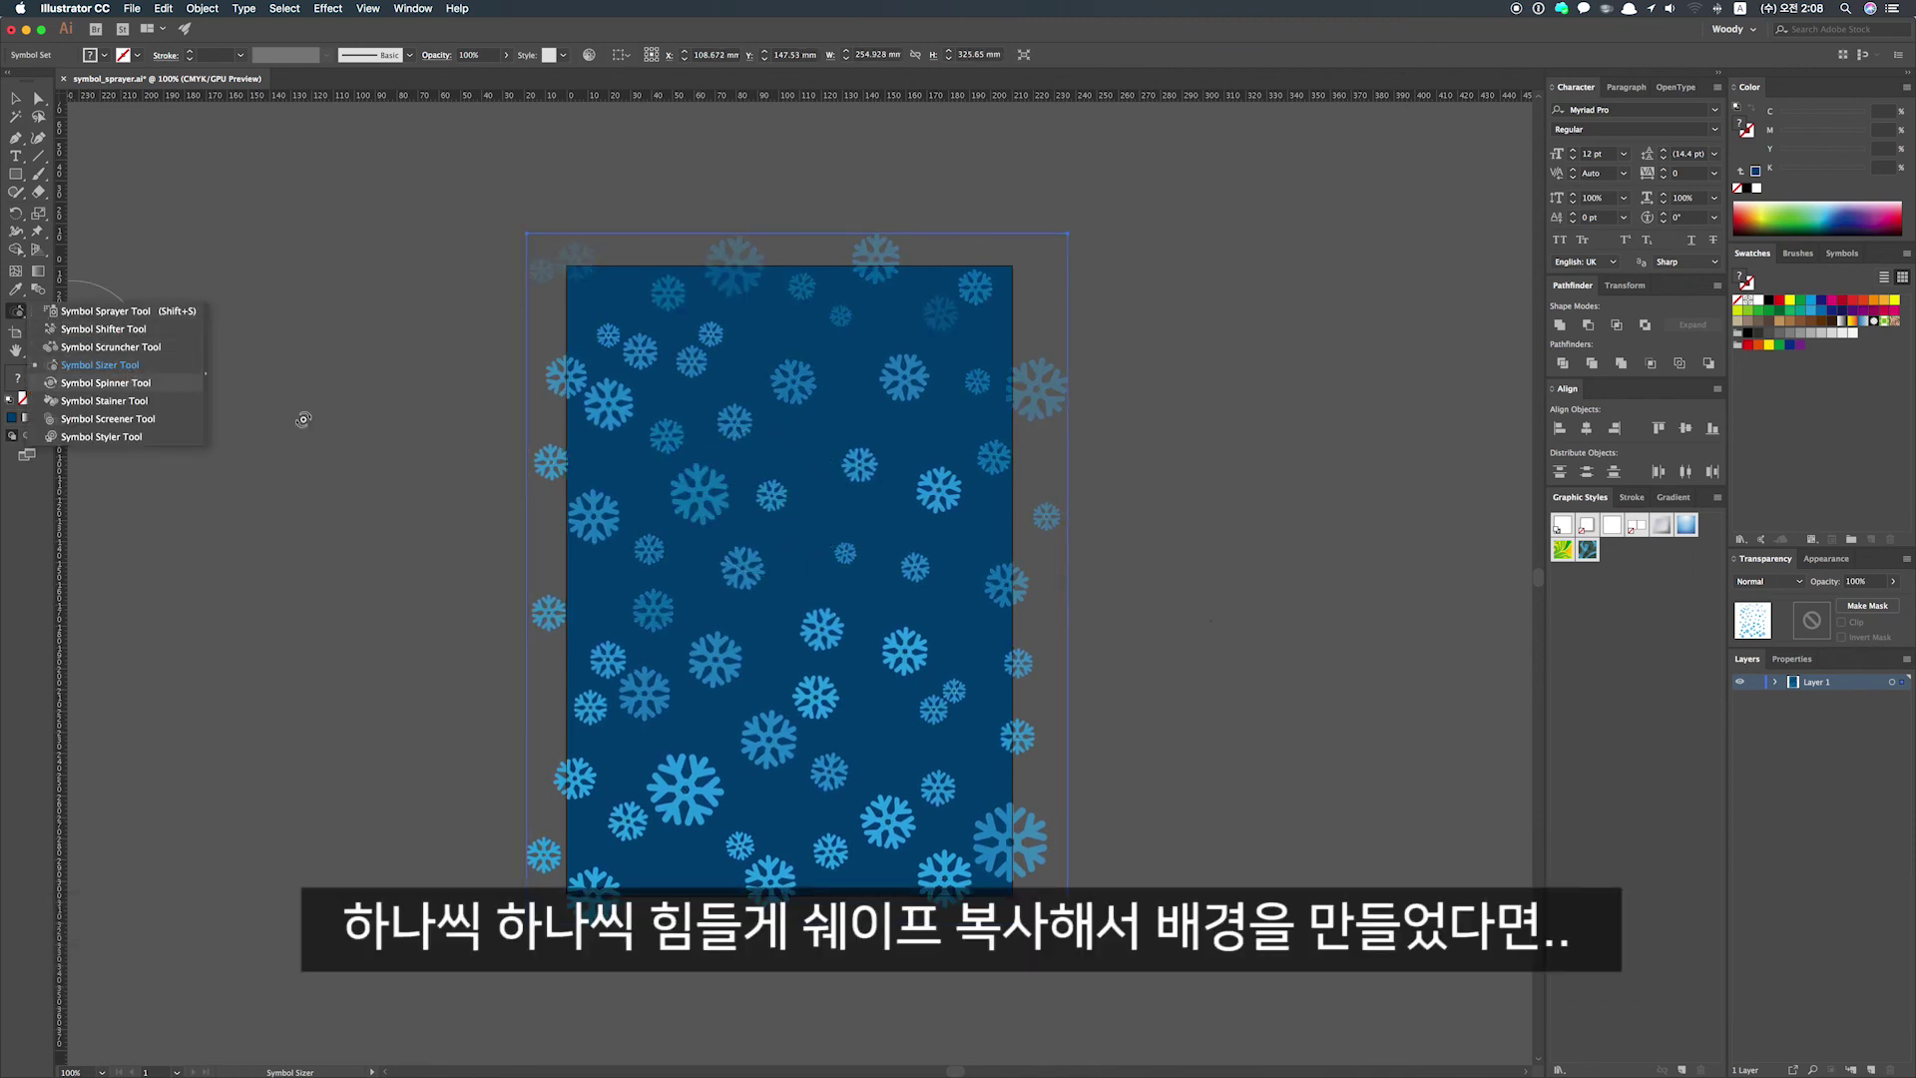
{"action": "left_click", "coordinate": [167, 388]}
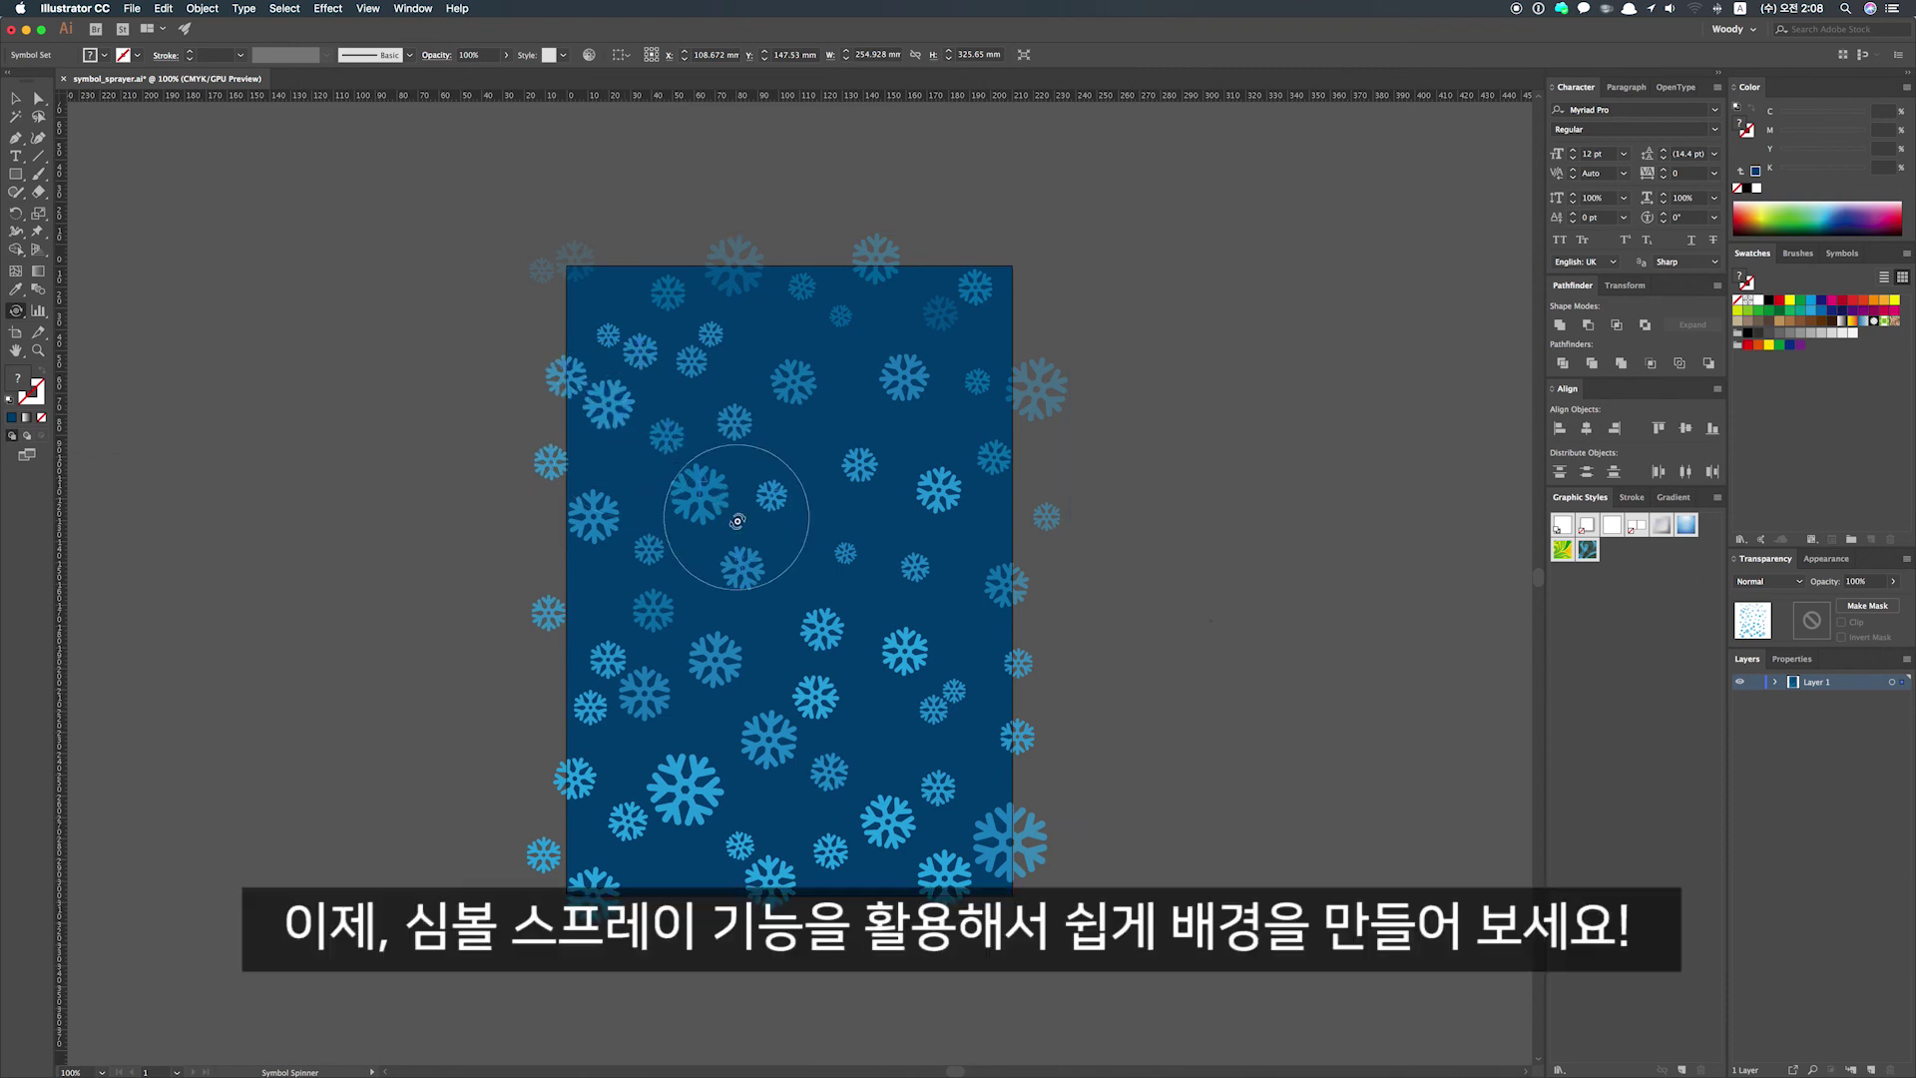
- Vary the sizes of snowflakes in the artboard's left, middle and right areas with the Symbol Sizer, using a smaller brush for single ones
{"action": "key", "text": "super+equal"}
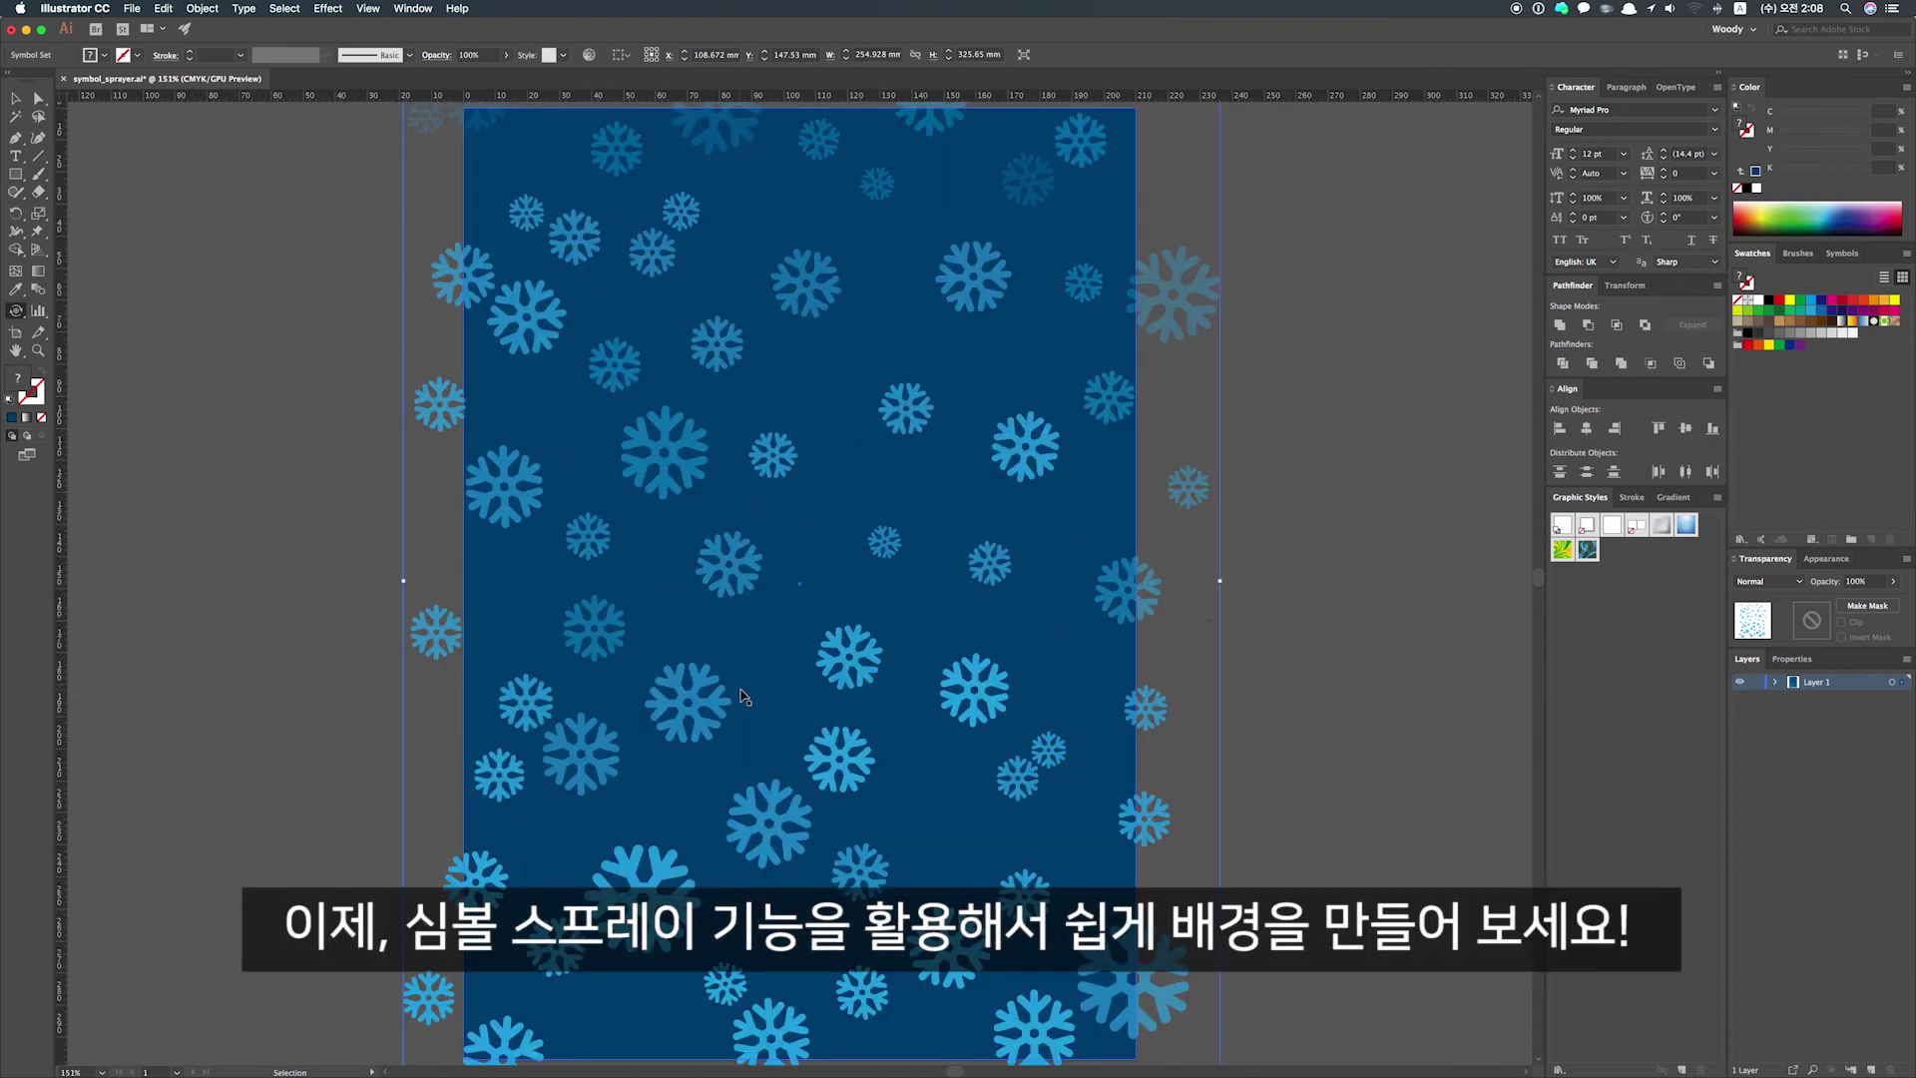
{"action": "left_click_drag", "start_coordinate": [15, 312], "coordinate": [159, 365]}
{"action": "mouse_move", "coordinate": [665, 457]}
{"action": "left_mouse_down"}
{"action": "mouse_move", "coordinate": [786, 574]}
{"action": "mouse_move", "coordinate": [819, 642]}
{"action": "mouse_move", "coordinate": [987, 700]}
{"action": "mouse_move", "coordinate": [677, 709]}
{"action": "mouse_move", "coordinate": [585, 763]}
{"action": "mouse_move", "coordinate": [440, 641]}
{"action": "left_mouse_up"}
{"action": "key", "text": "bracketleft"}
{"action": "key", "text": "bracketleft"}
{"action": "key", "text": "bracketleft"}
{"action": "key", "text": "bracketleft"}
{"action": "left_click_drag", "start_coordinate": [593, 629], "coordinate": [593, 628]}
{"action": "left_click_drag", "start_coordinate": [729, 562], "coordinate": [842, 535]}
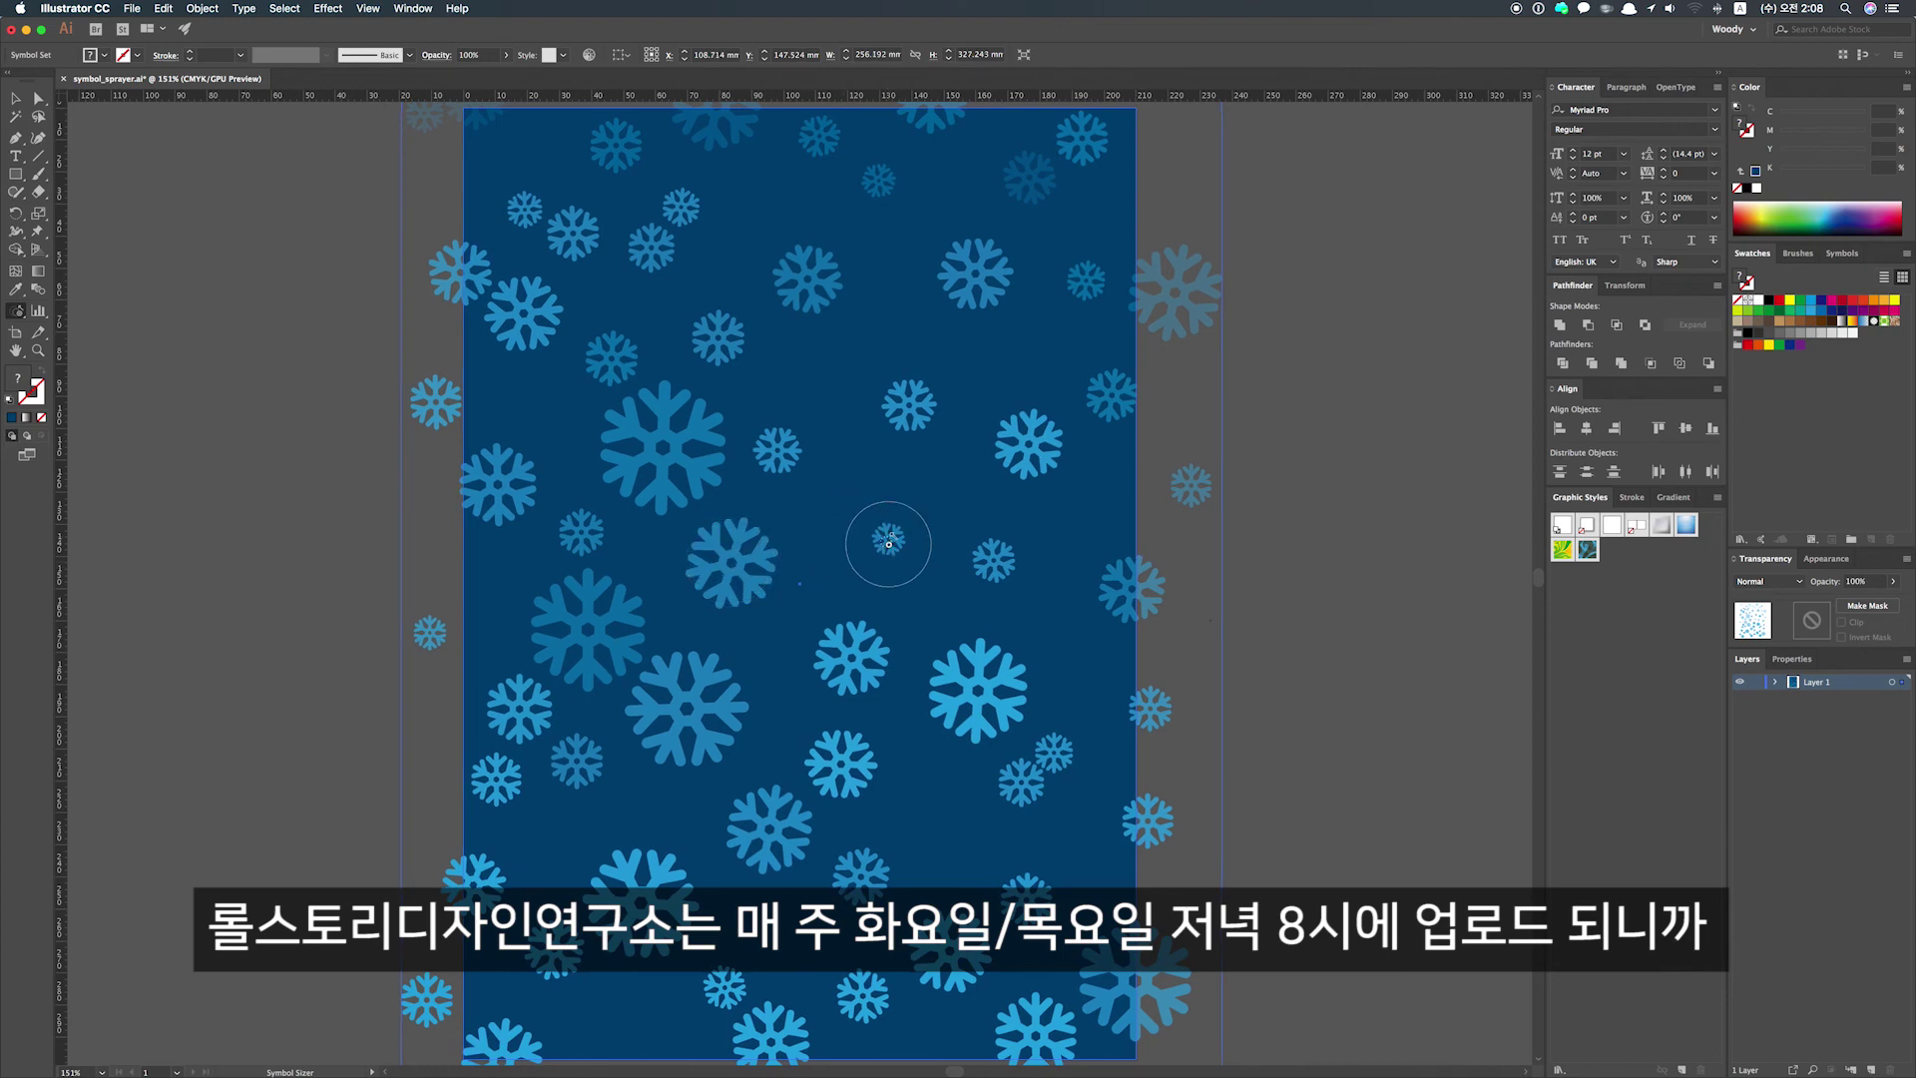
{"action": "left_click", "coordinate": [1013, 457]}
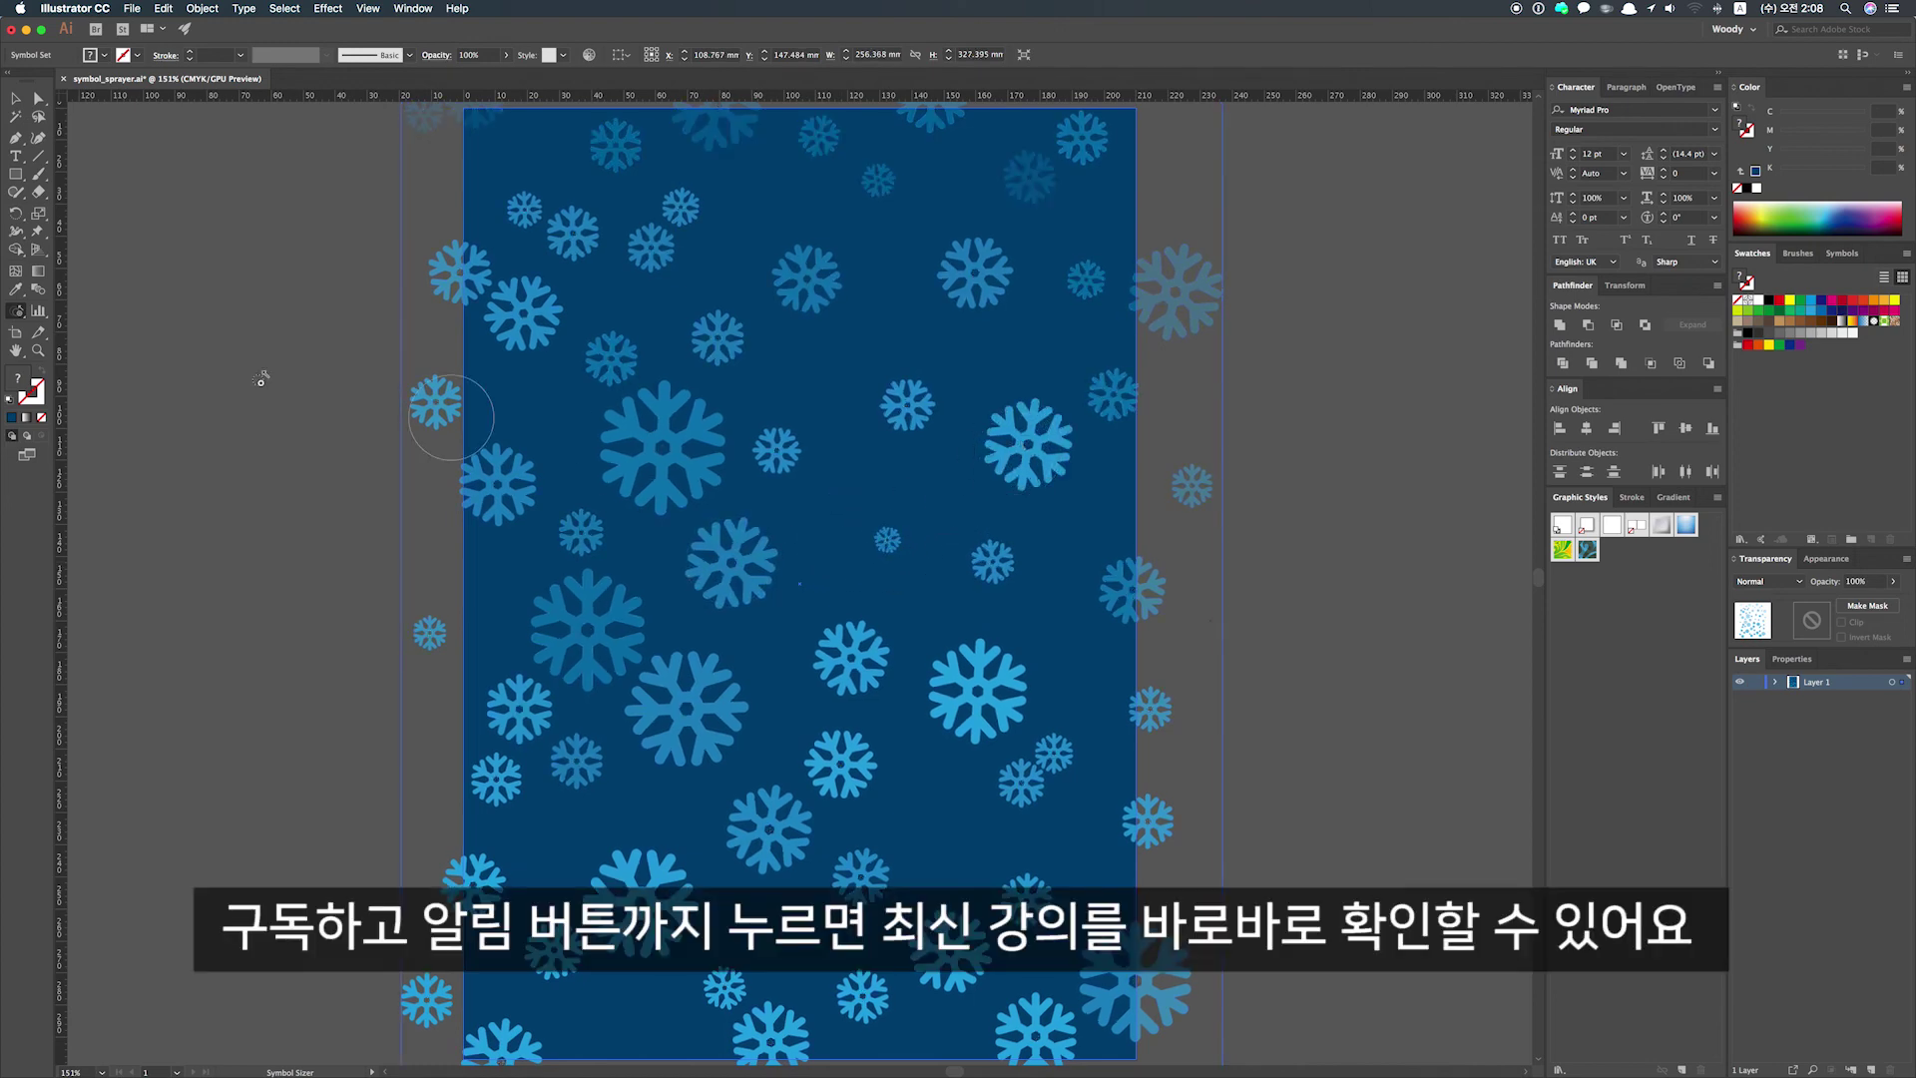
- Shift snowflakes around the artboard's upper and central area with the Symbol Shifter
{"action": "left_click", "coordinate": [17, 312]}
{"action": "left_click", "coordinate": [96, 330]}
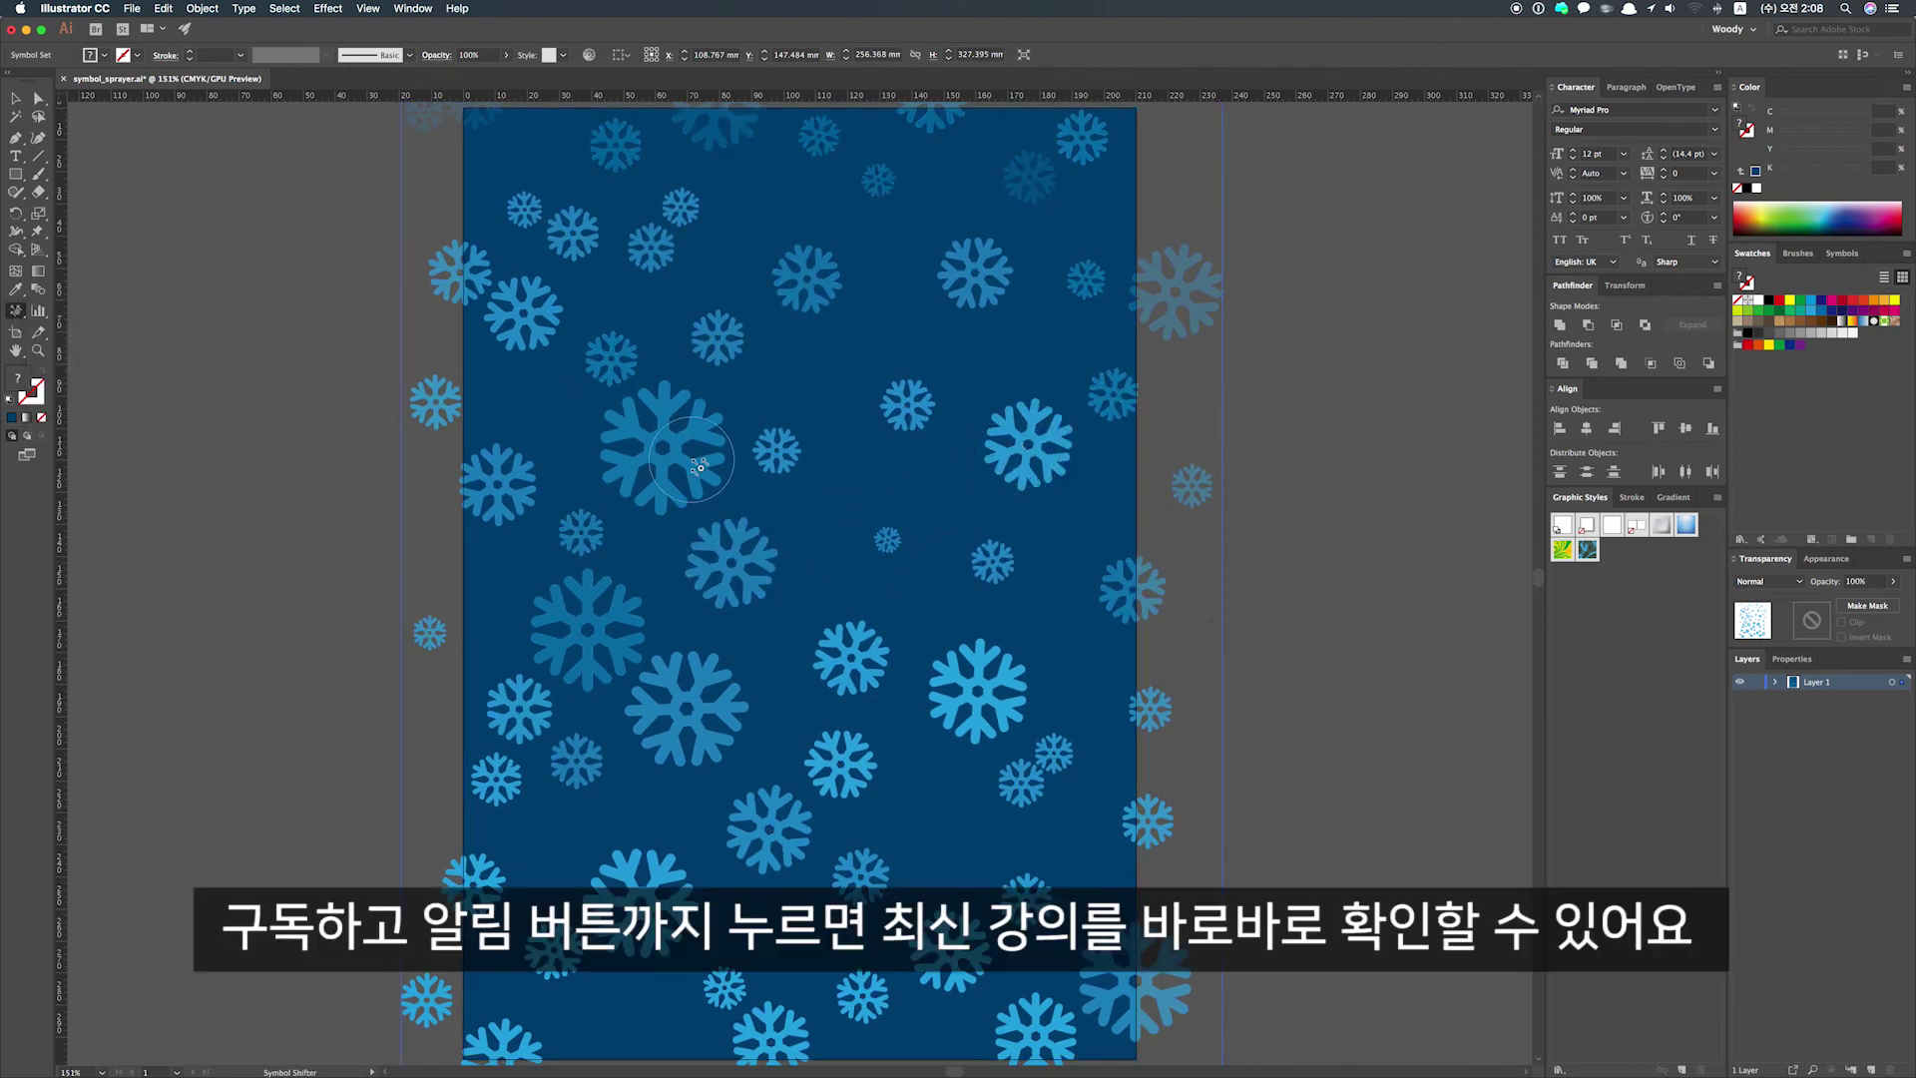
{"action": "mouse_move", "coordinate": [769, 440]}
{"action": "left_mouse_down"}
{"action": "mouse_move", "coordinate": [836, 476]}
{"action": "mouse_move", "coordinate": [902, 406]}
{"action": "mouse_move", "coordinate": [884, 389]}
{"action": "left_mouse_up"}
{"action": "mouse_move", "coordinate": [711, 335]}
{"action": "left_mouse_down"}
{"action": "mouse_move", "coordinate": [774, 363]}
{"action": "mouse_move", "coordinate": [768, 380]}
{"action": "left_mouse_up"}
{"action": "mouse_move", "coordinate": [739, 584]}
{"action": "left_mouse_down"}
{"action": "mouse_move", "coordinate": [780, 567]}
{"action": "mouse_move", "coordinate": [834, 638]}
{"action": "mouse_move", "coordinate": [843, 614]}
{"action": "mouse_move", "coordinate": [956, 686]}
{"action": "mouse_move", "coordinate": [949, 640]}
{"action": "mouse_move", "coordinate": [854, 756]}
{"action": "left_mouse_up"}
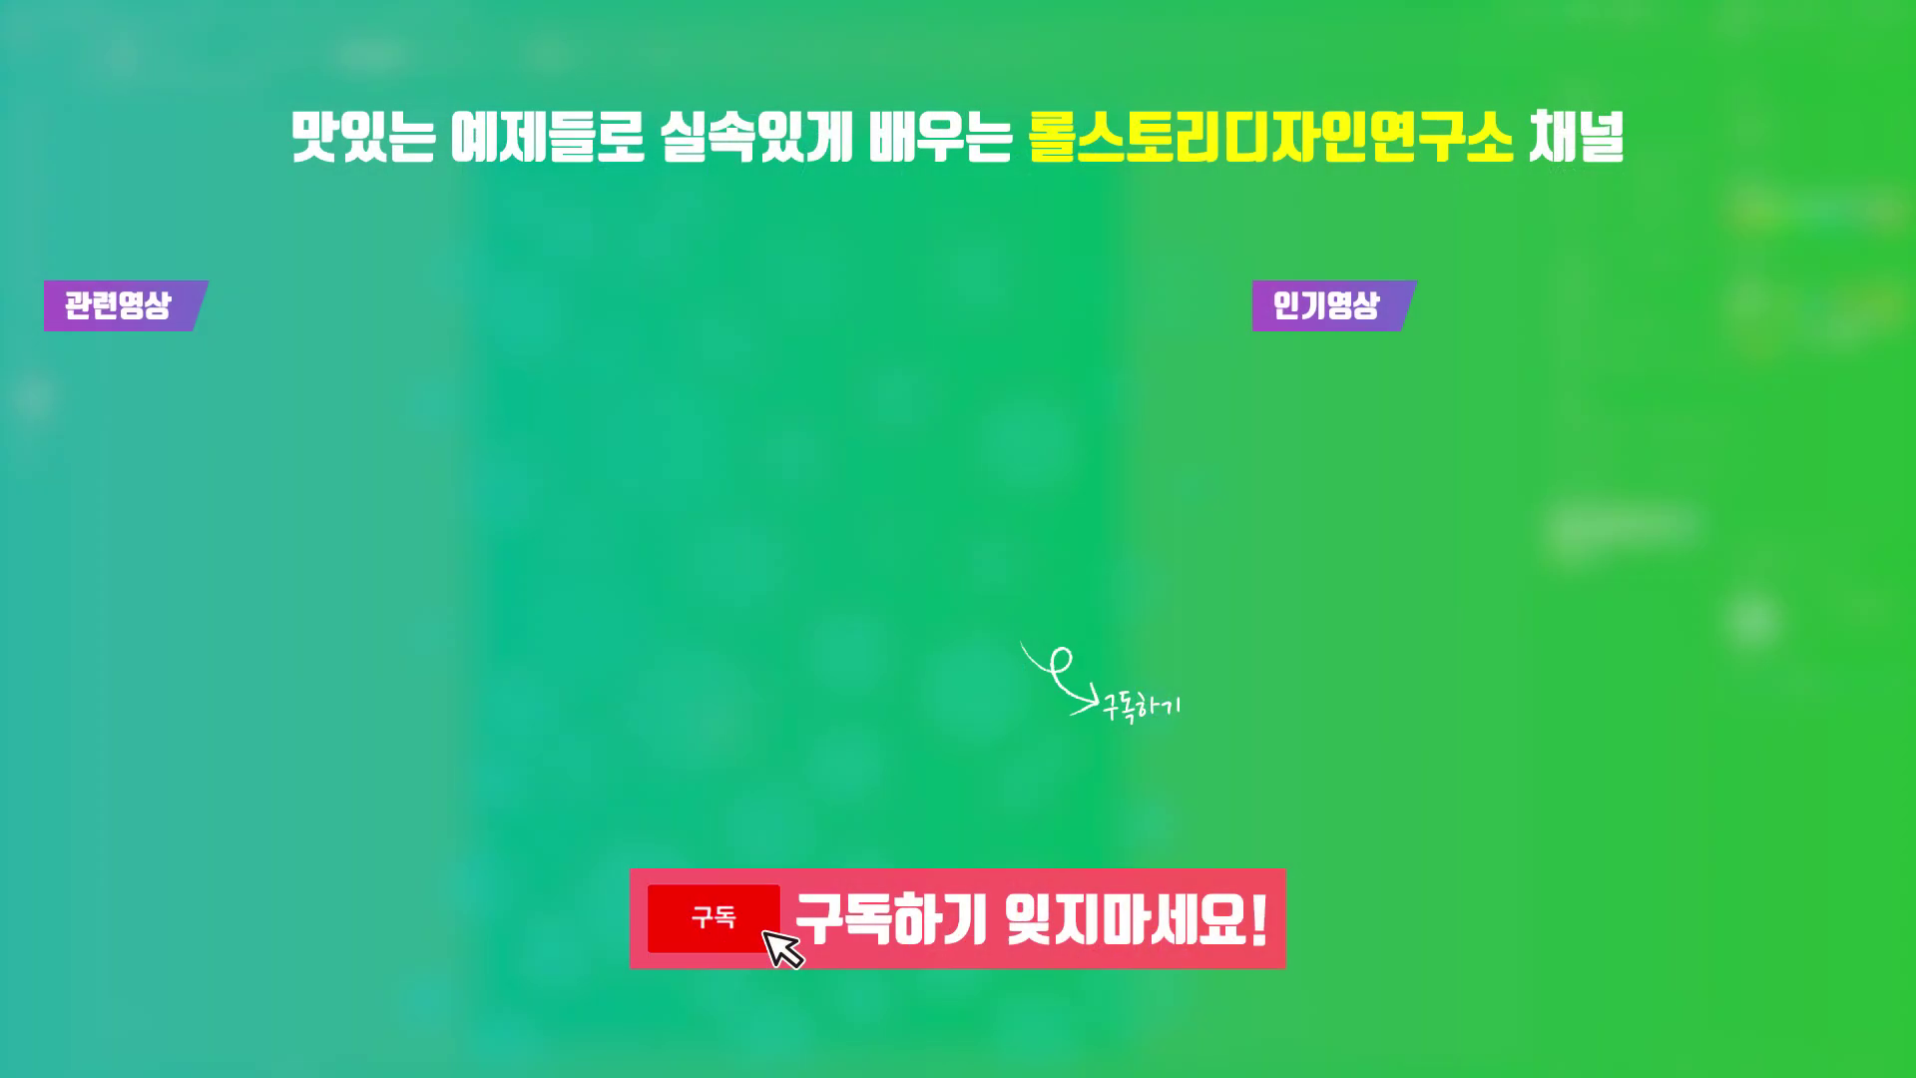